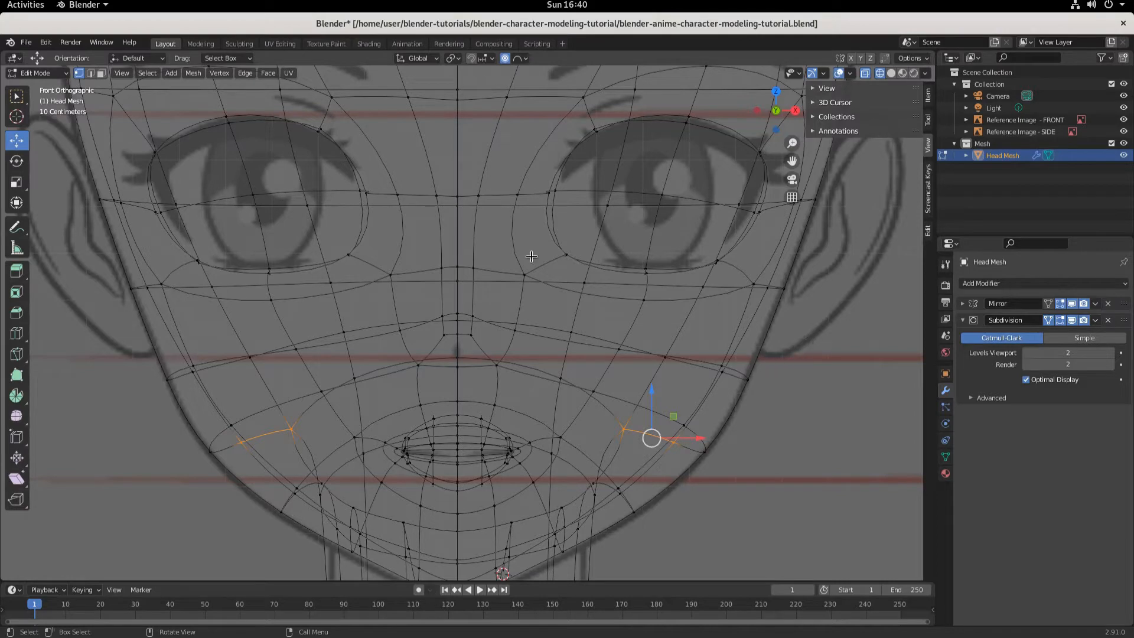
- Enable the Screencast Keys overlay for the viewport
scroll(741, 290, down, 5)
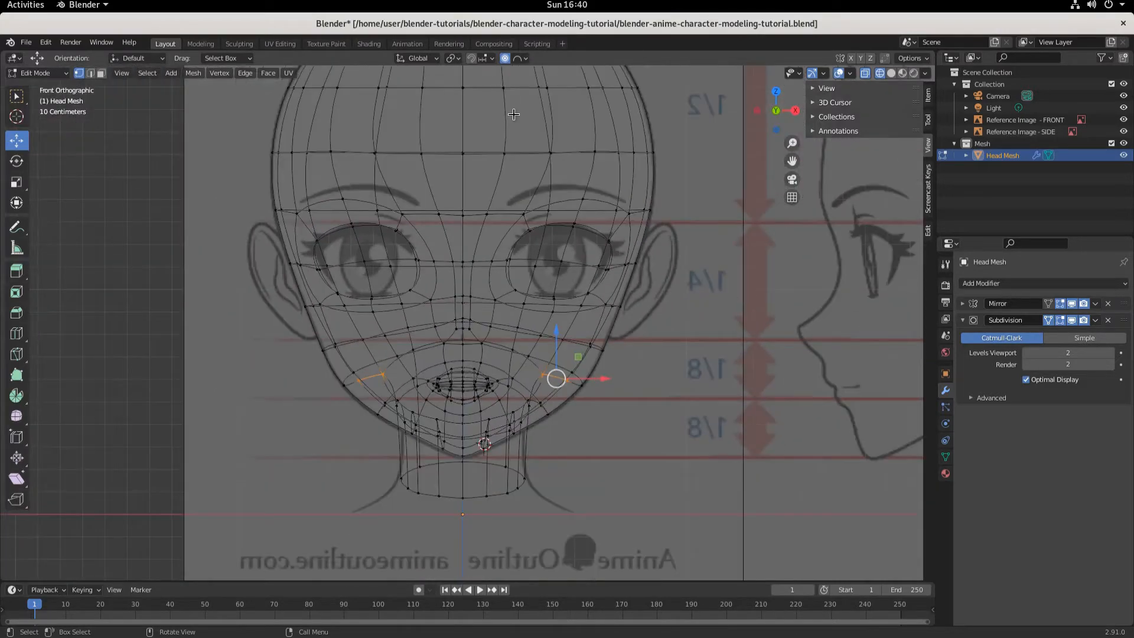
shift+middle_drag(653, 231, 667, 317)
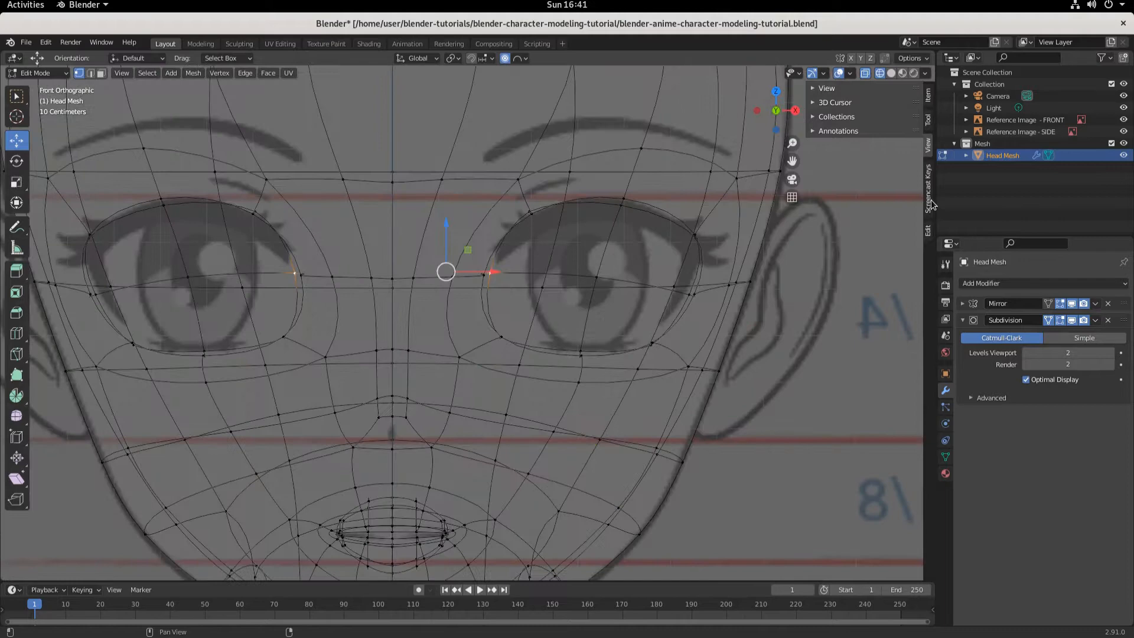
click(928, 201)
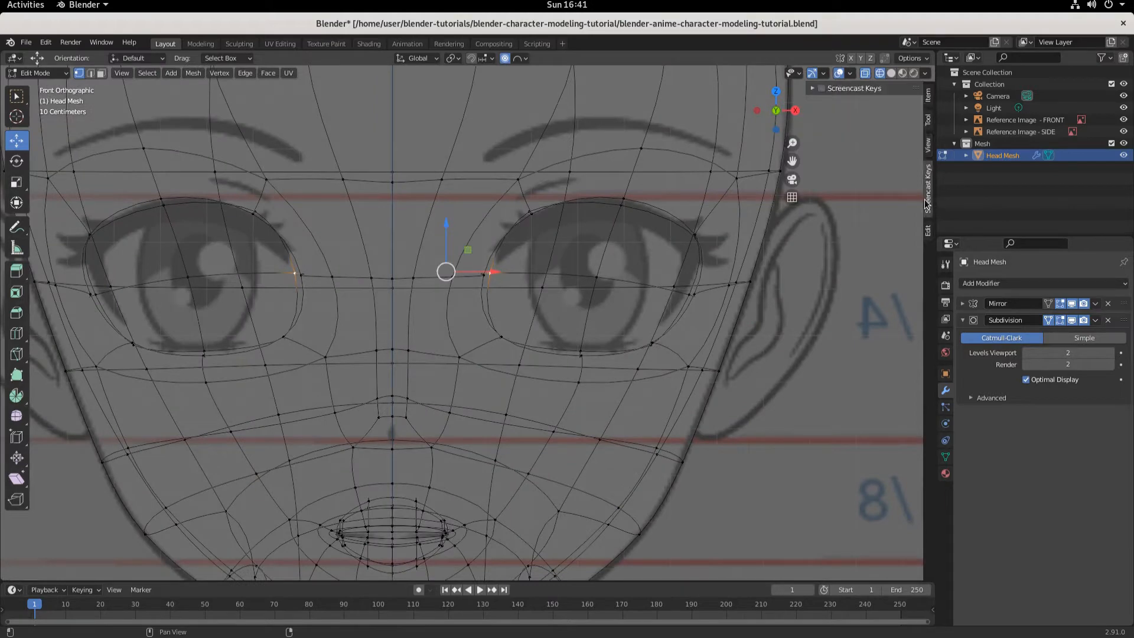
click(821, 88)
- Activate the Select Box tool and clear the selection on the head mesh
key(a)
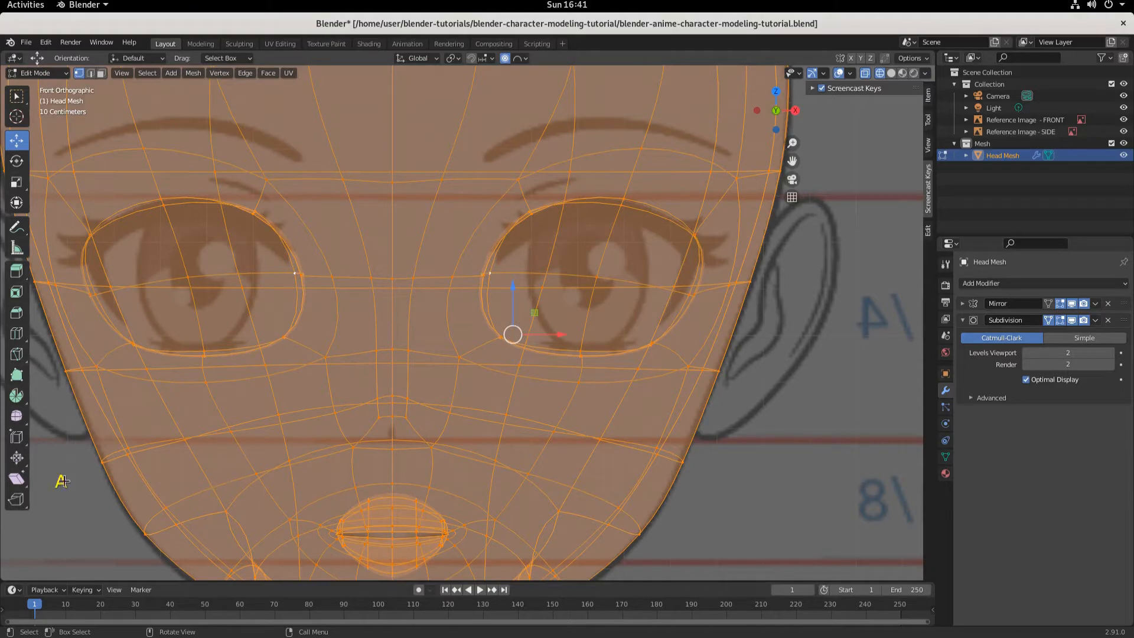
key(w)
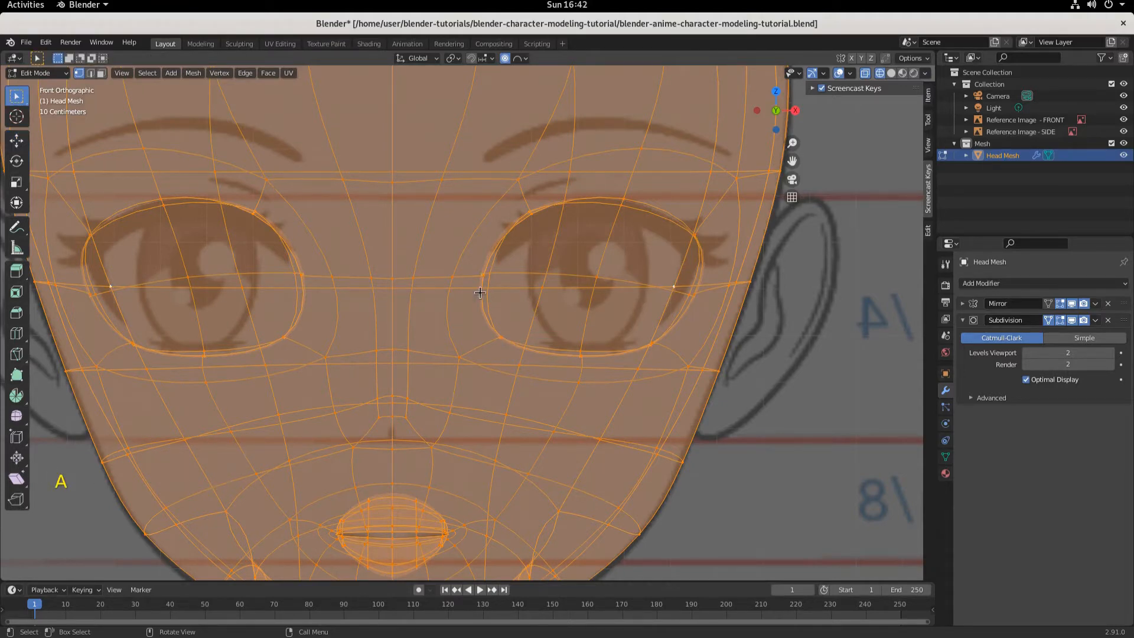
key(alt+a)
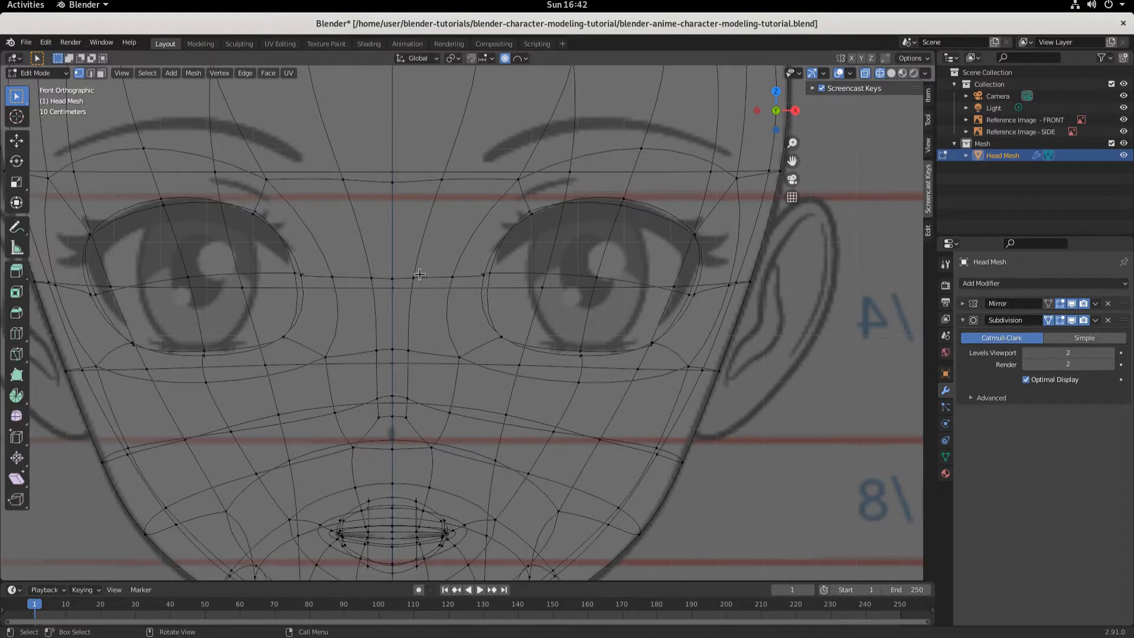
- With proportional editing, move the inner eye-corner vertices about -0.015 m X, -0.008 m Z and the bottom-centre eye vertices about 0.011 m X, -0.005 m Z
click(485, 274)
key(g)
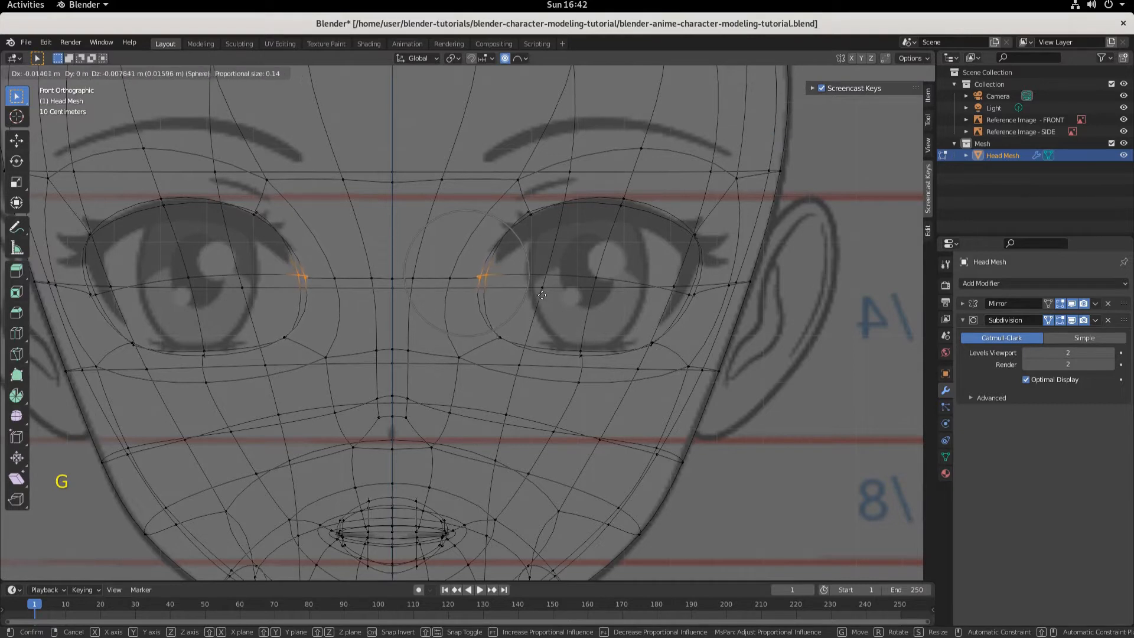
click(541, 294)
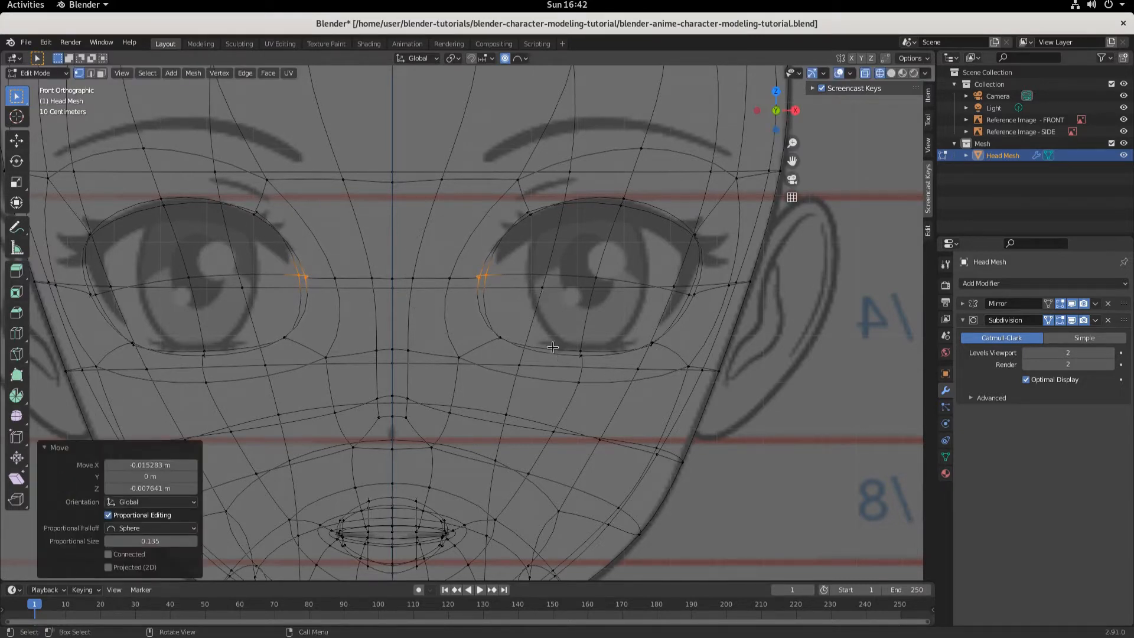
drag(555, 333, 604, 391)
key(g)
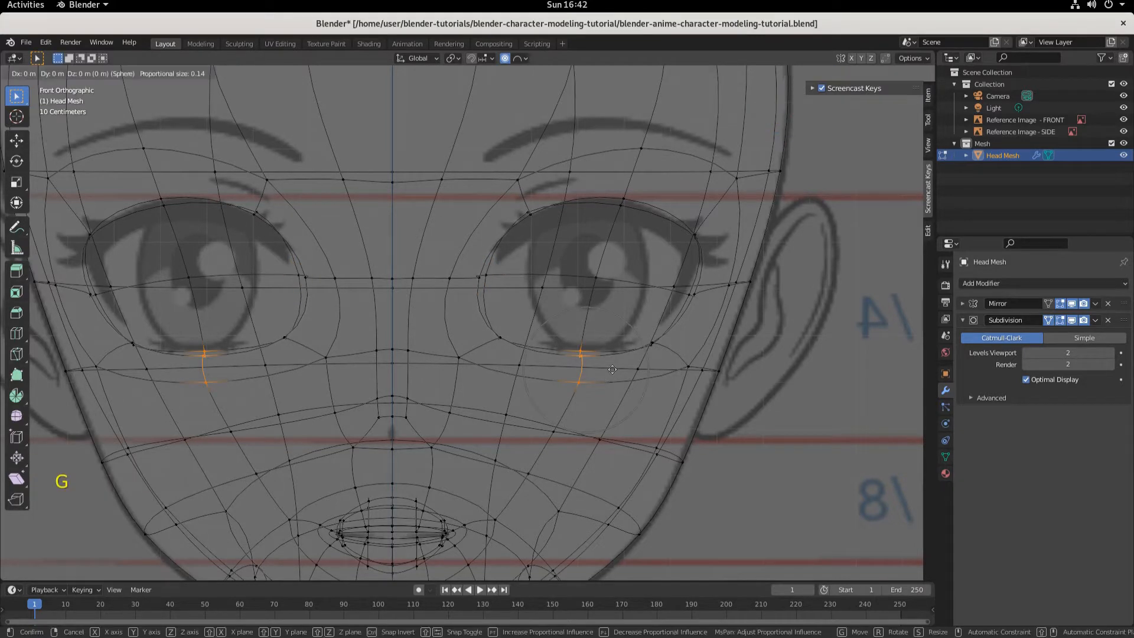
click(617, 371)
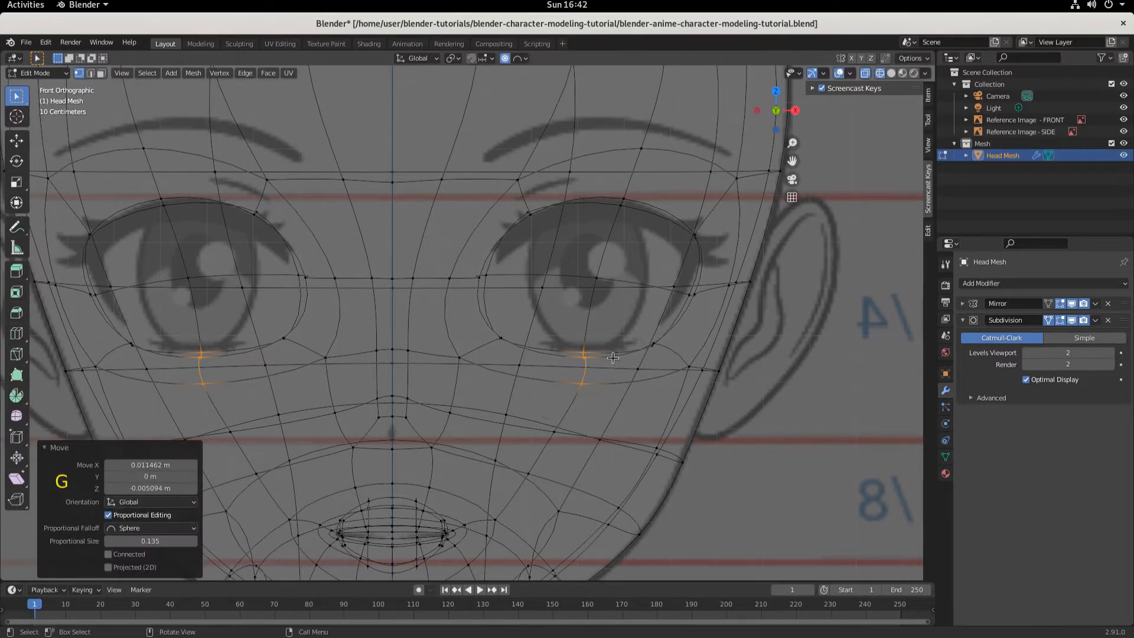
- Without proportional editing, move the lower outer eye vertices about -0.041 m X, -0.008 m Z and the outer eye-edge vertices about 0.001 m X, -0.004 m Z
click(504, 60)
drag(622, 308, 673, 352)
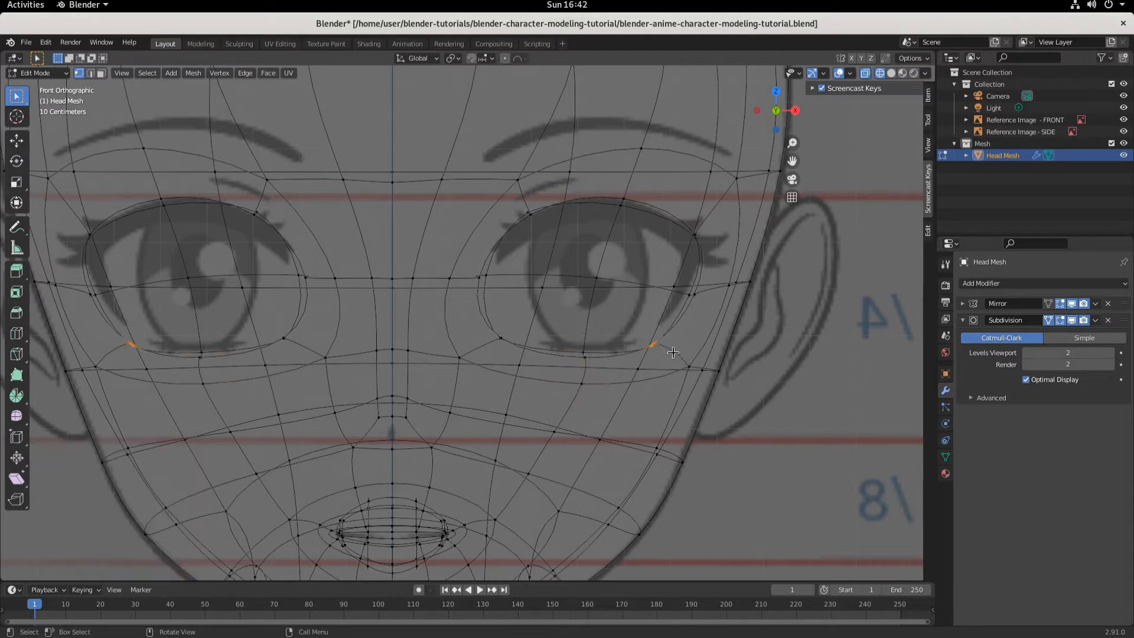
key(g)
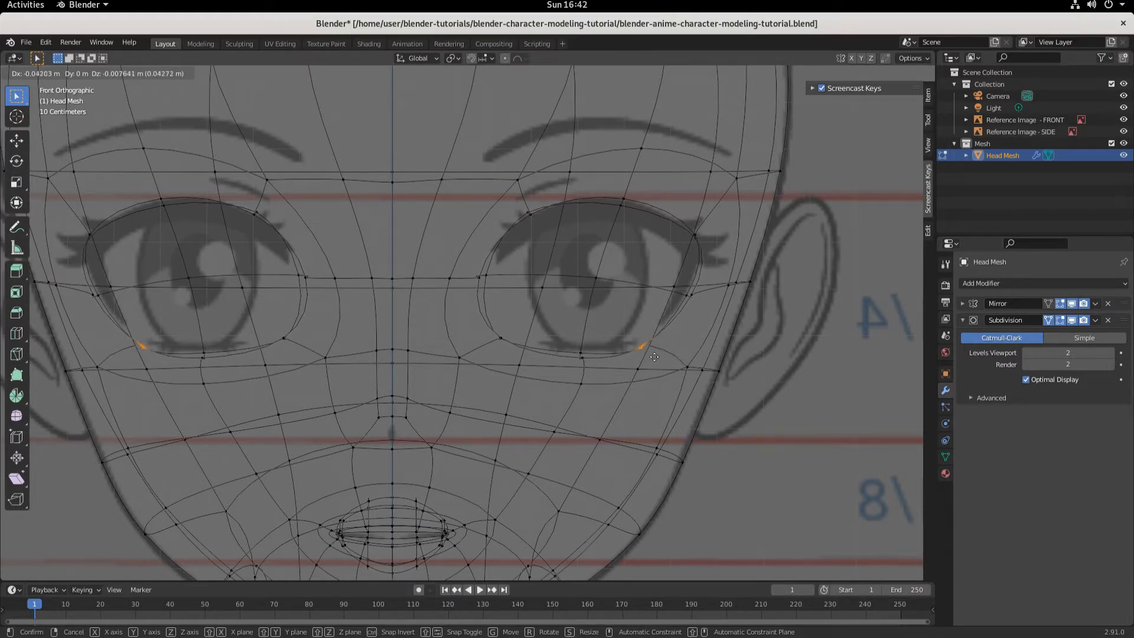
click(654, 356)
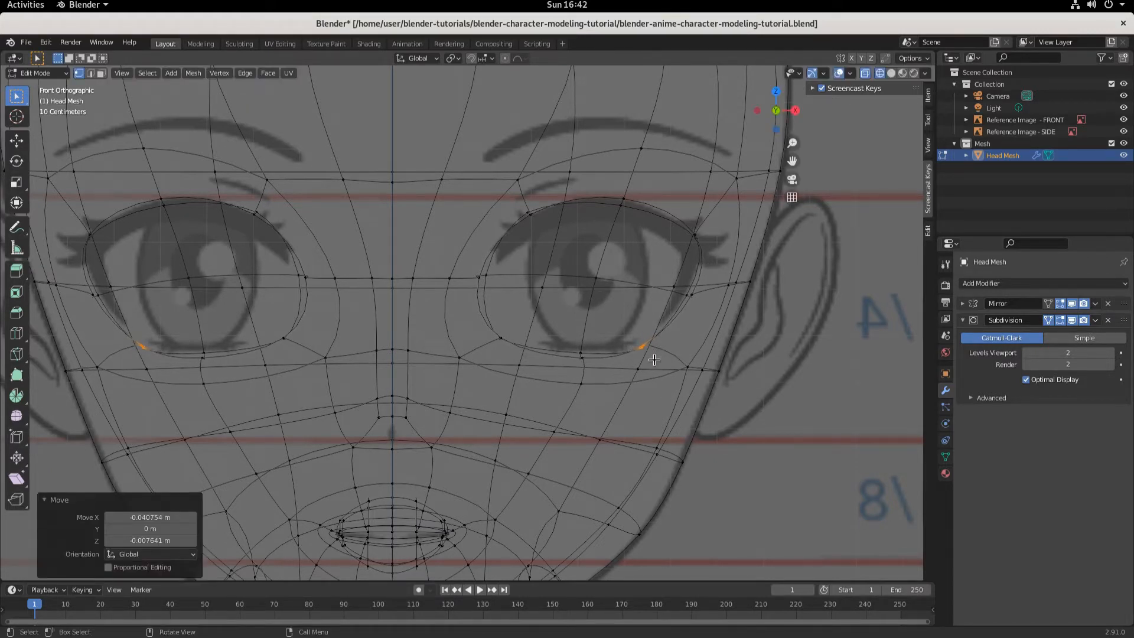
click(688, 295)
key(g)
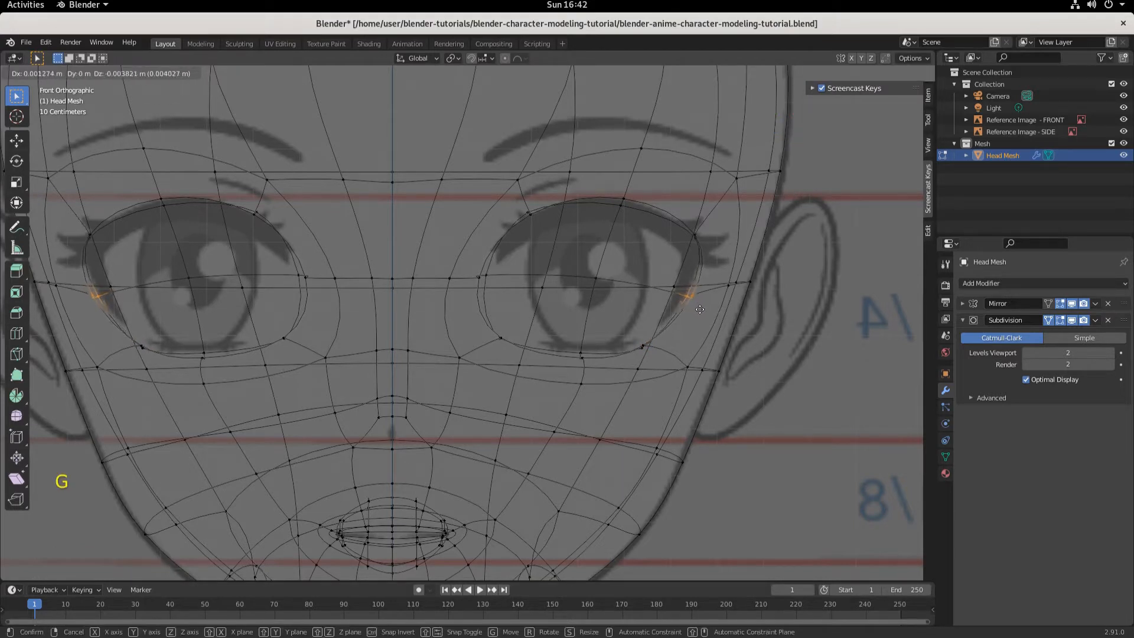
click(696, 310)
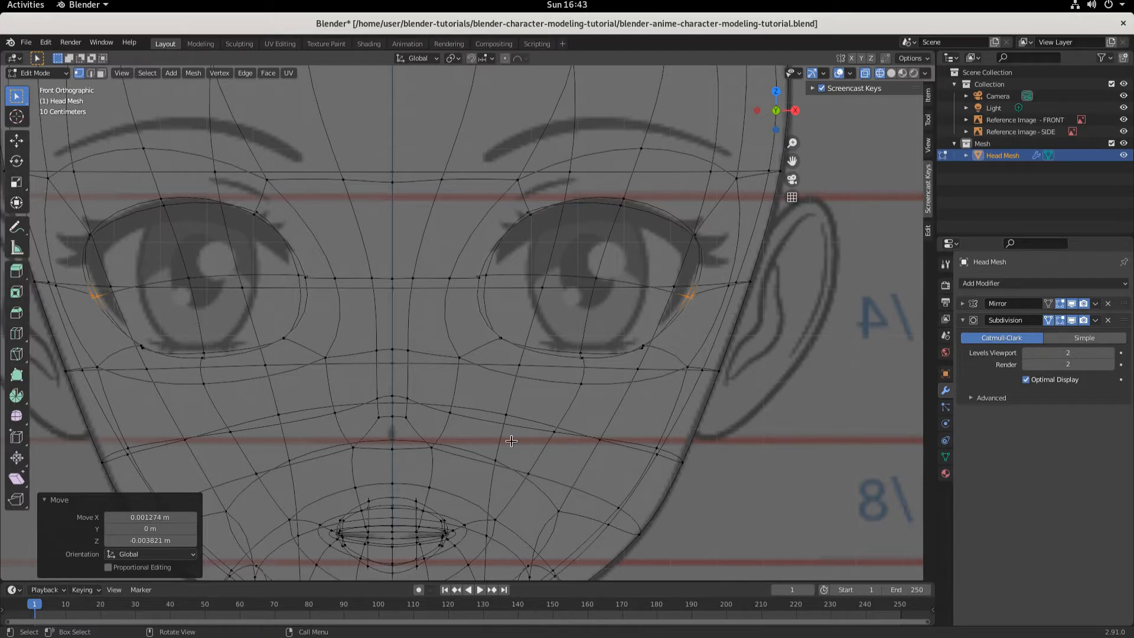
- In the right orthographic view, move the front edge loop of the eye opening about -0.030 m along Y
key(KP_3)
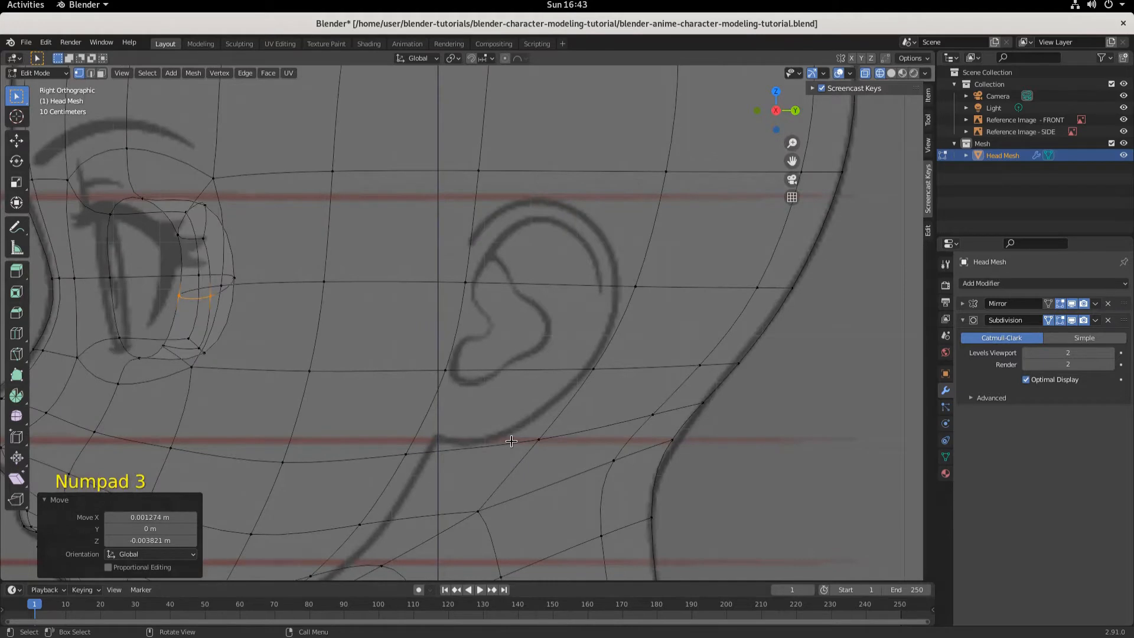
shift+middle_drag(335, 418, 628, 417)
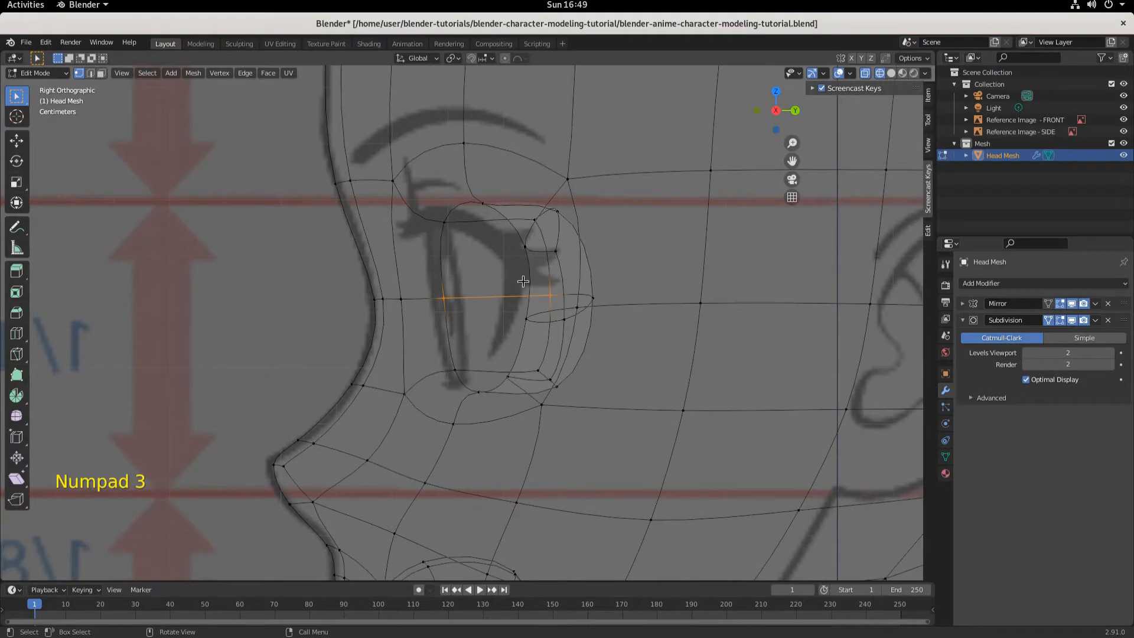
key(alt)
alt+click(441, 268)
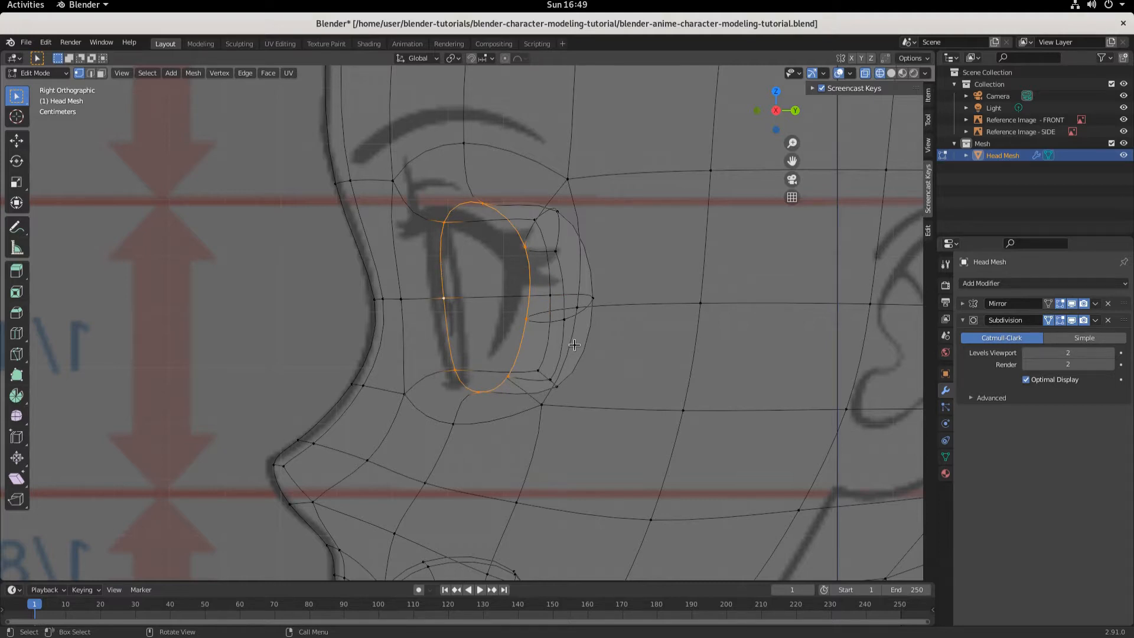
key(g)
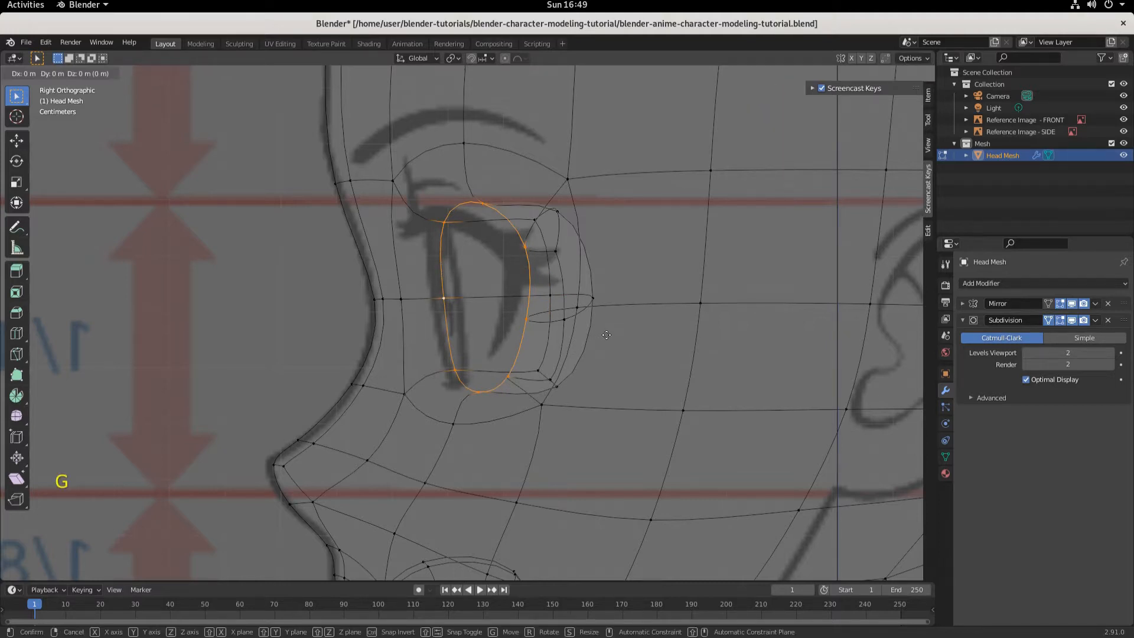
key(y)
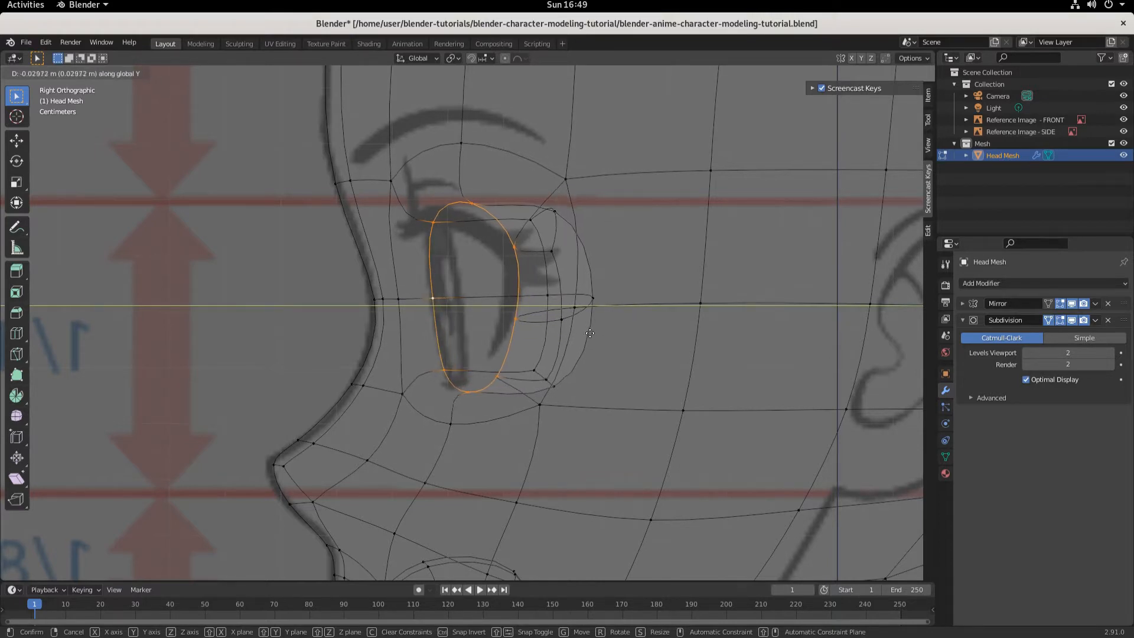
click(590, 333)
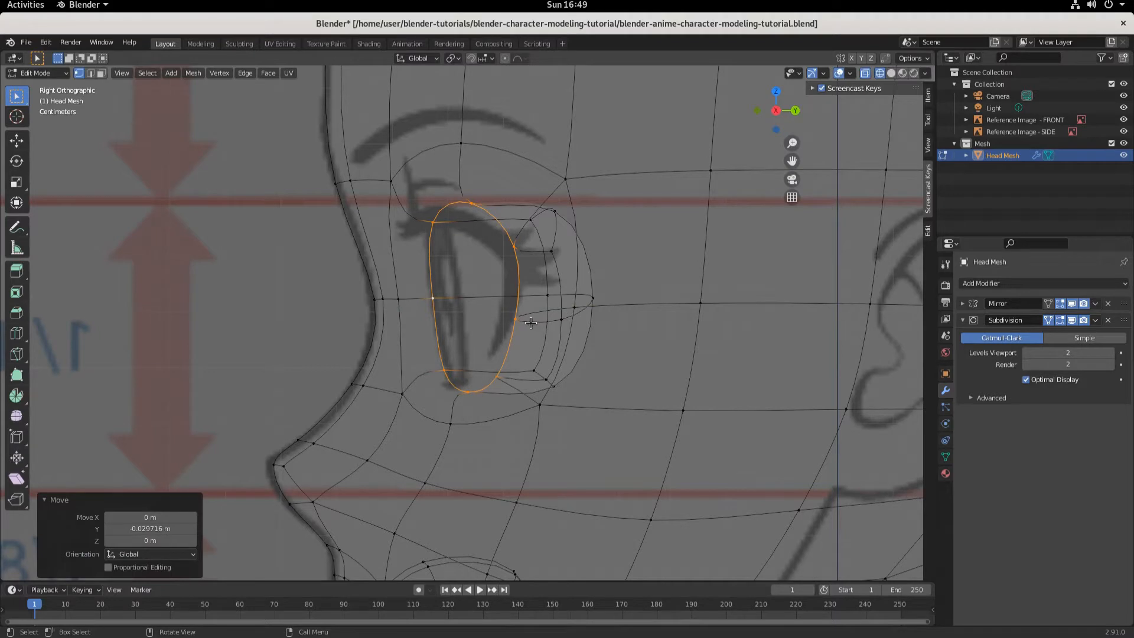
- Add a single loop cut inside the eye socket wall and slide it toward the front edge with a factor of about 0.563
key(ctrl)
key(ctrl+r)
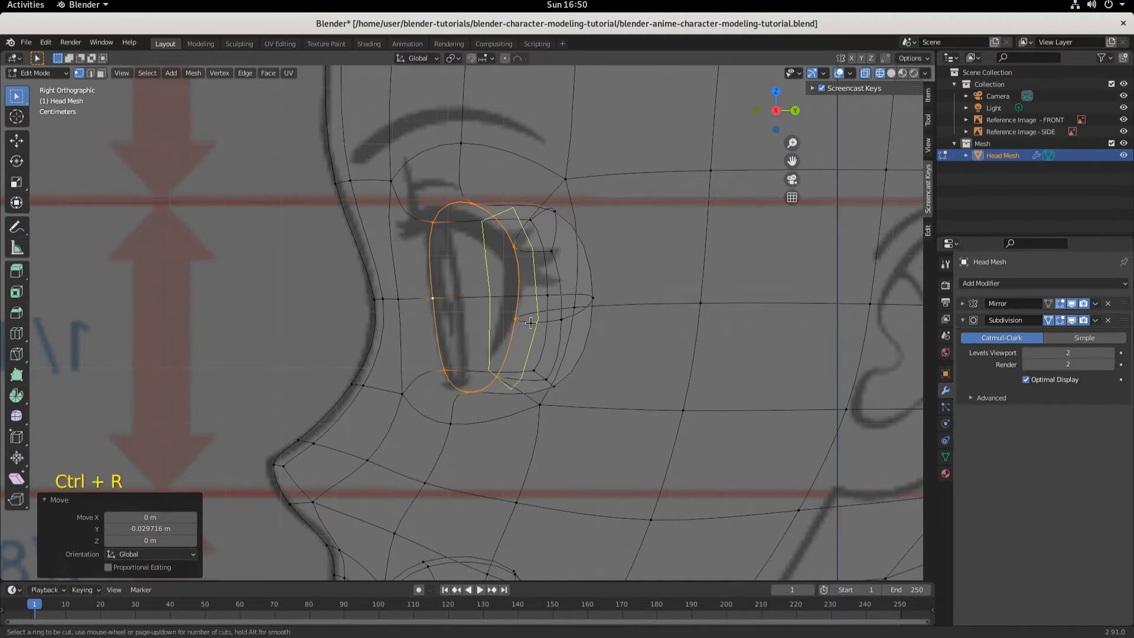
click(530, 323)
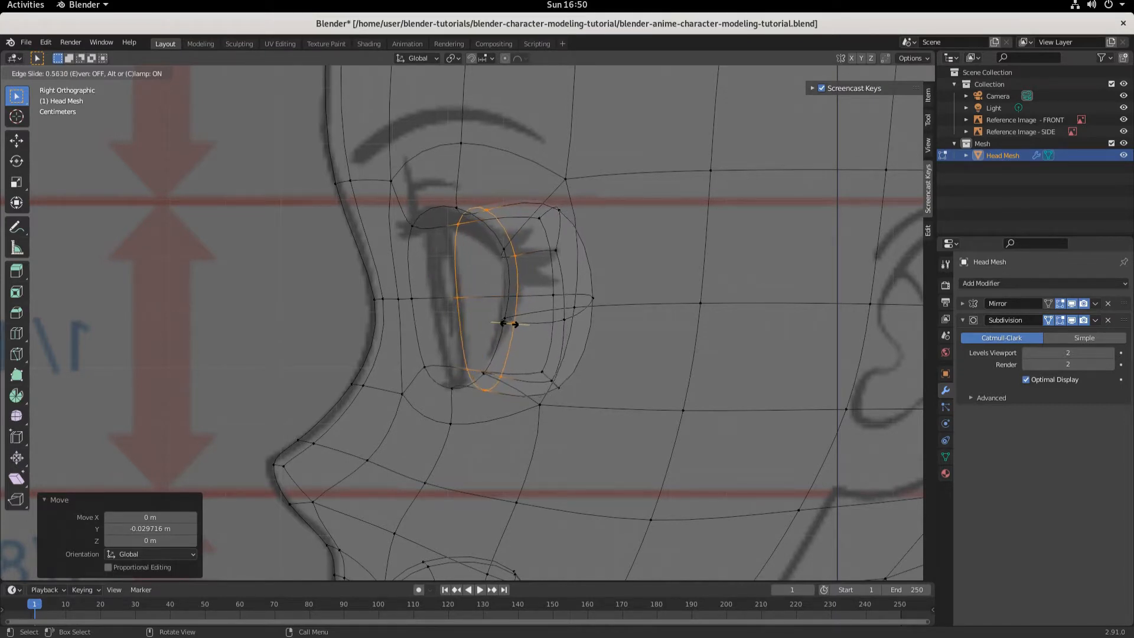
click(514, 324)
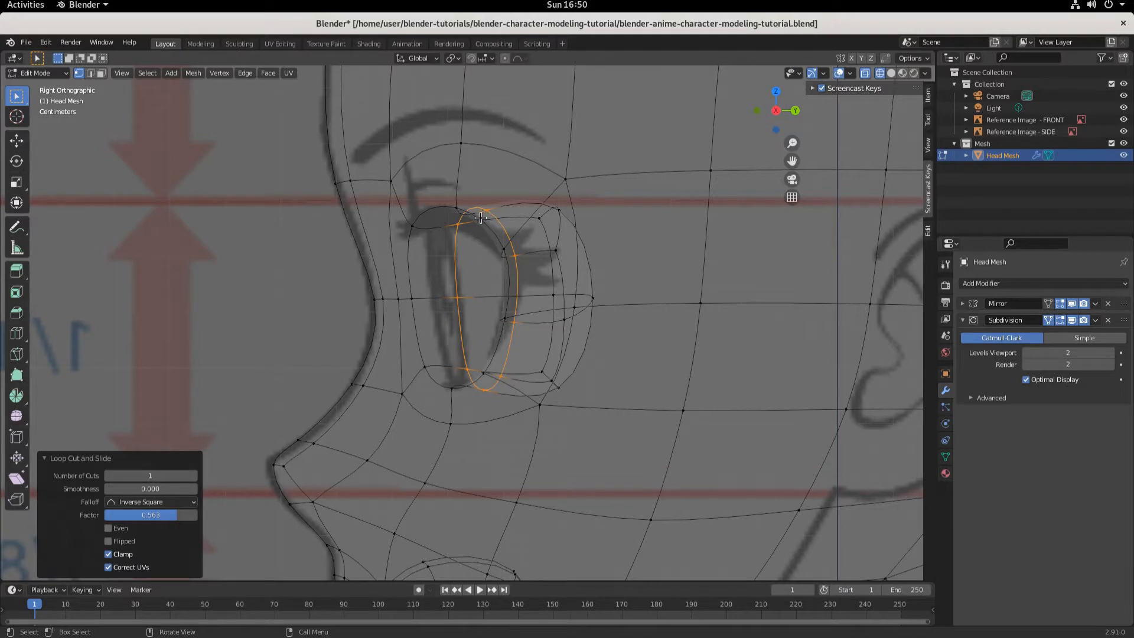
- Add the front eye loop to the selected new loop and move both about 0.033 m backward along Y
alt+shift+click(431, 209)
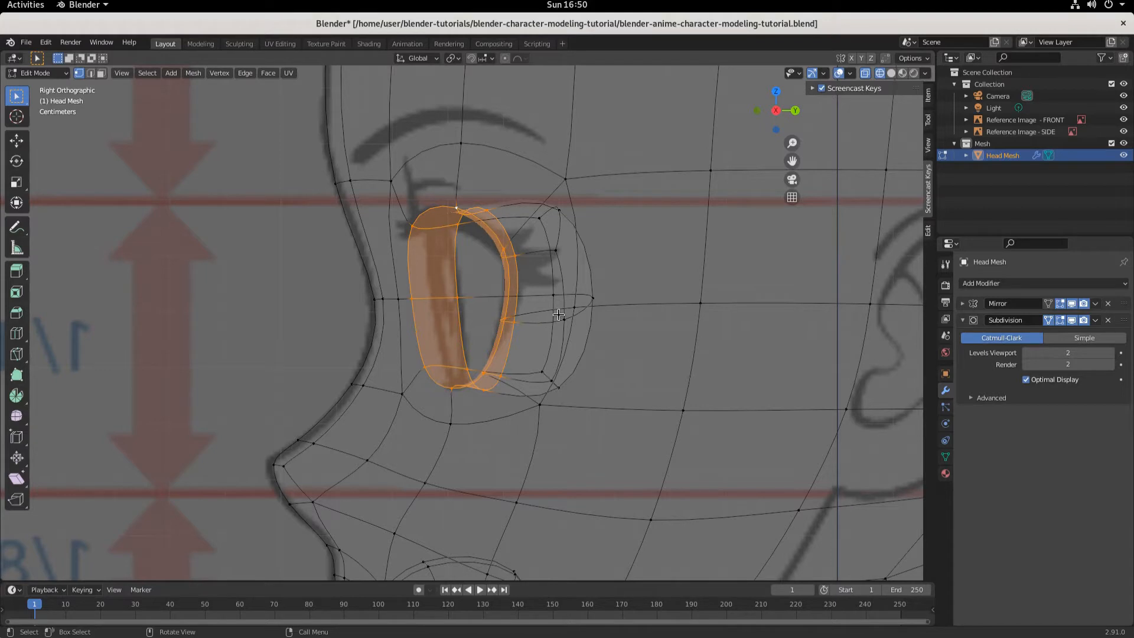
key(g)
key(y)
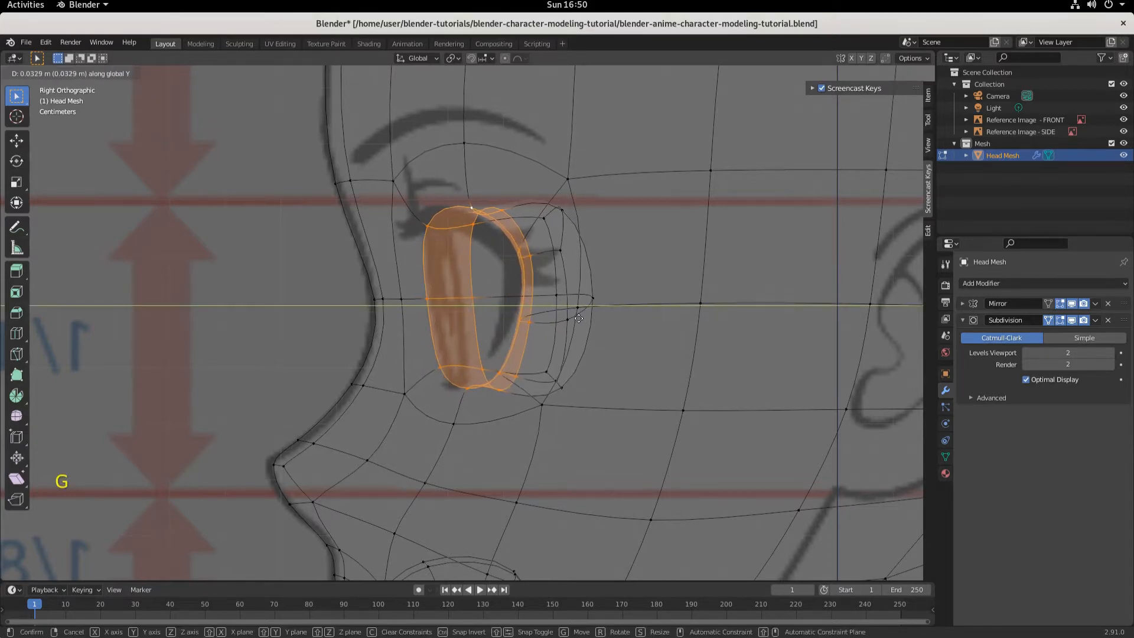
click(580, 319)
- Select the vertices at the outer side of the eye opening, try moving them without proportional editing, and undo the move
click(543, 336)
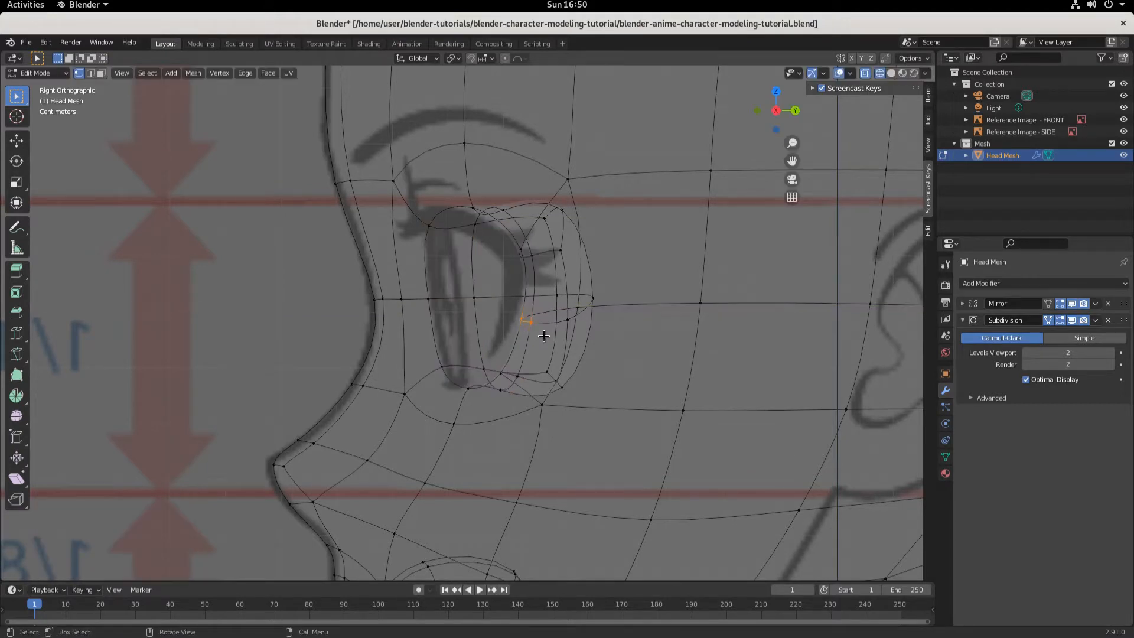
key(g)
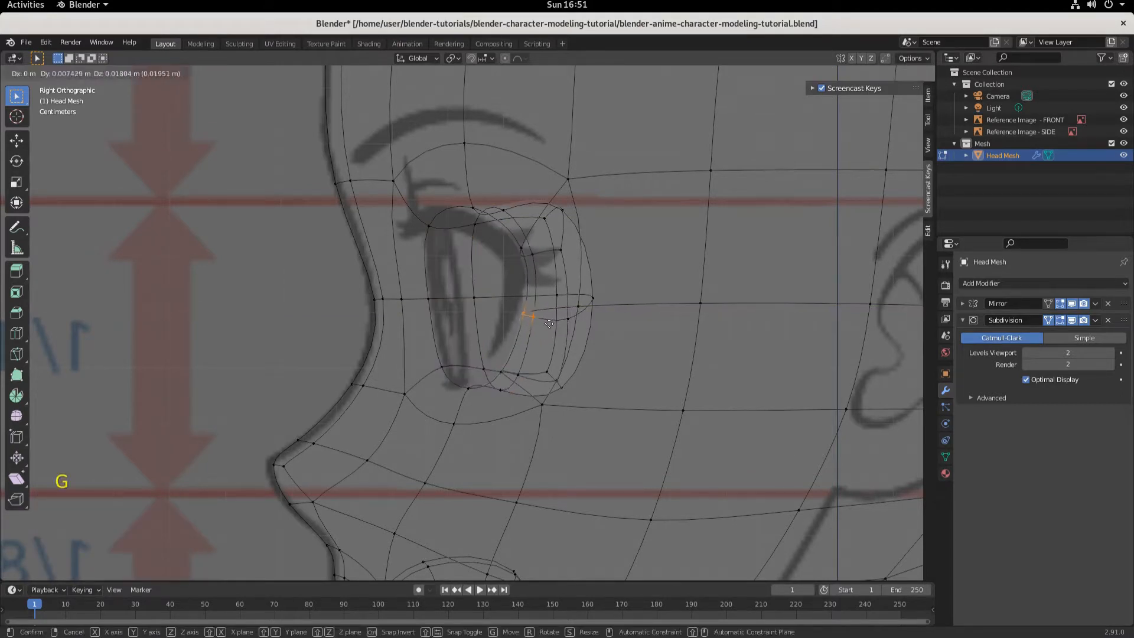
click(540, 326)
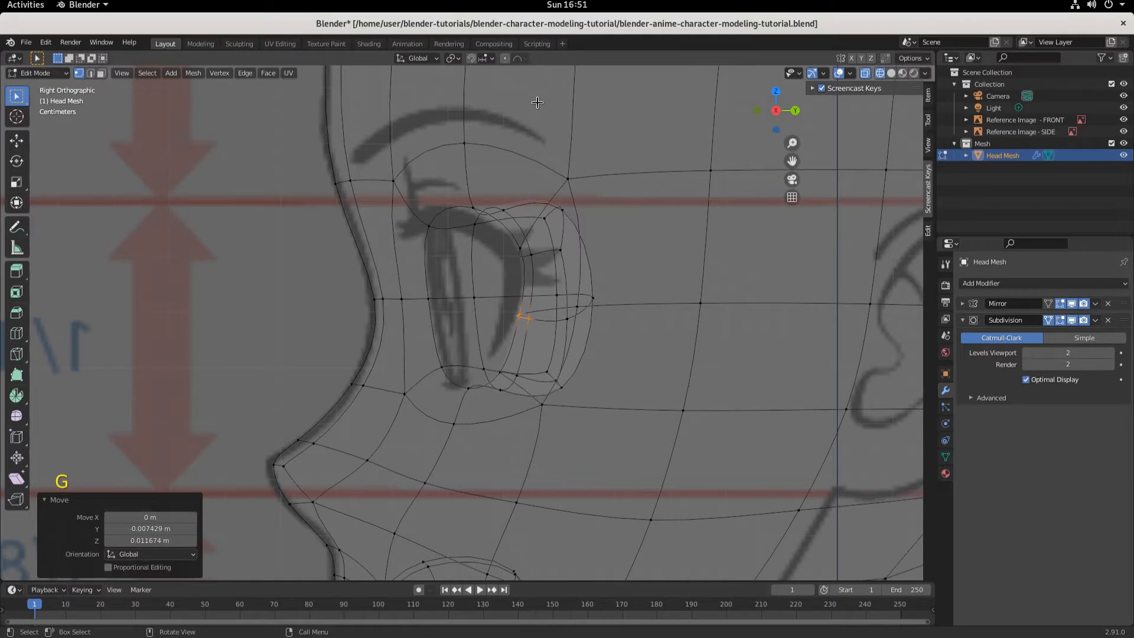
key(ctrl+z)
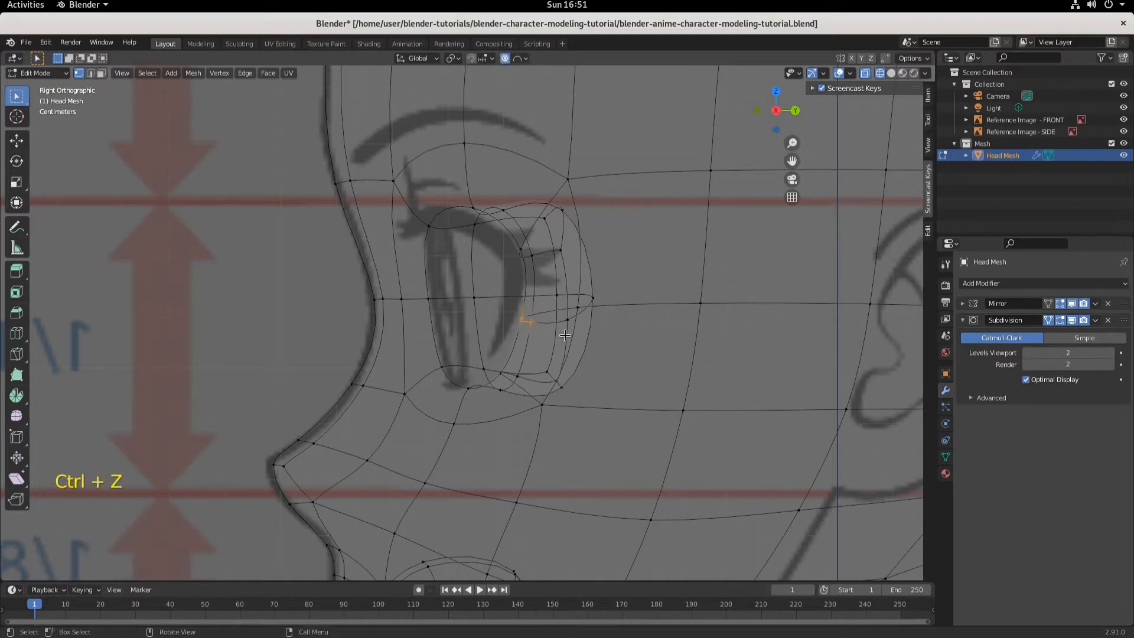
- With proportional editing, move the outer eye vertices about 0.011 m Y, 0.028 m Z and the lower outer vertices about -0.038 m Y, 0.014 m Z
key(g)
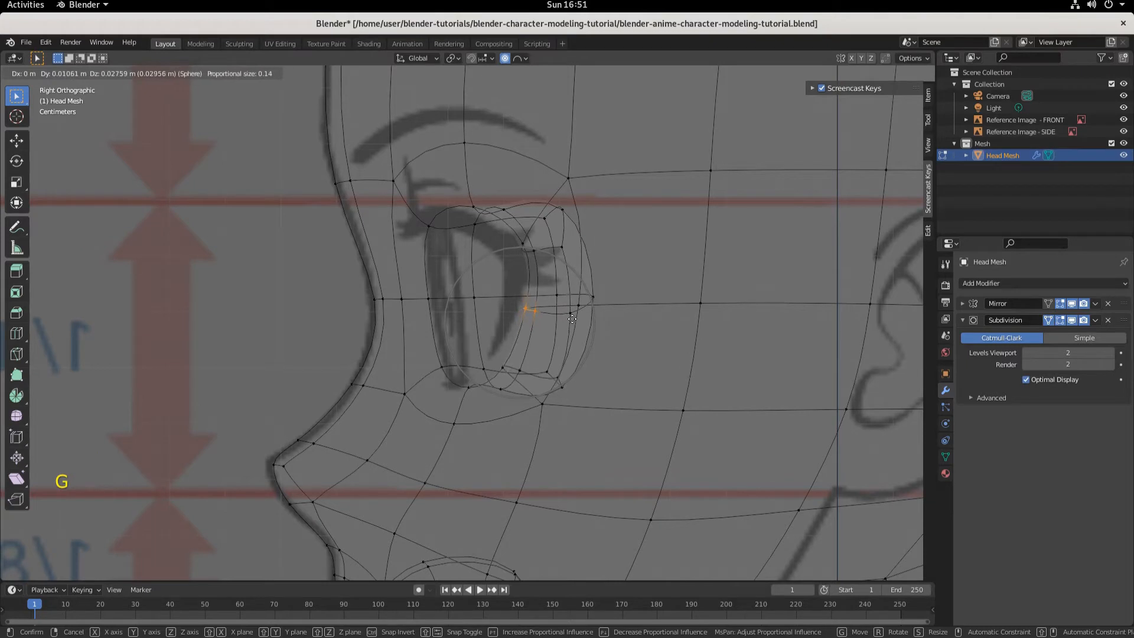
click(572, 319)
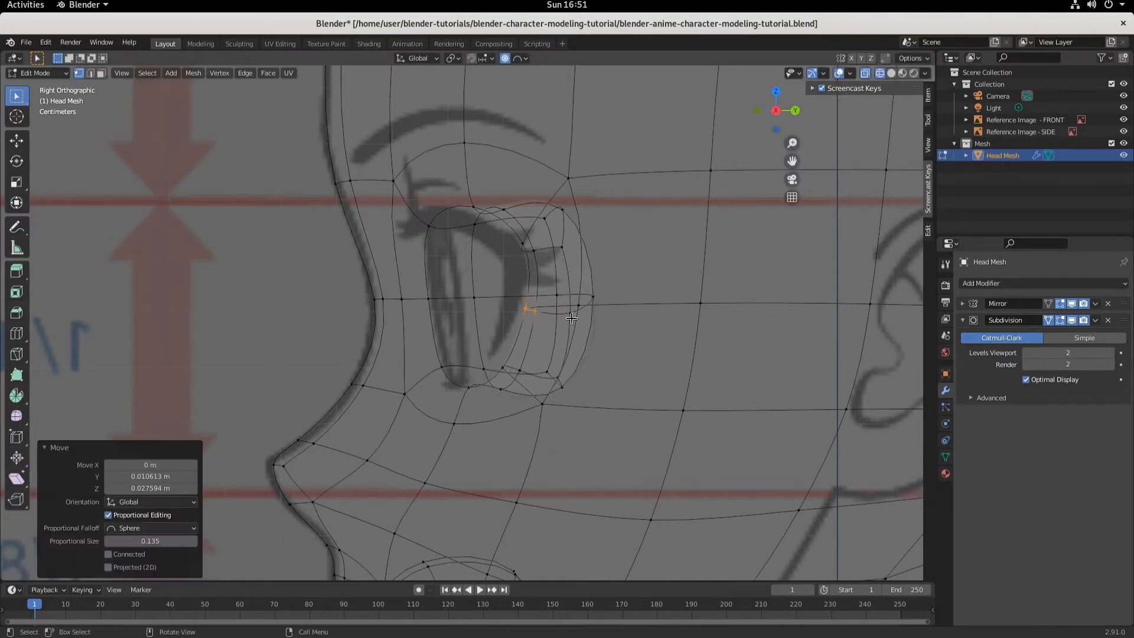
drag(497, 339, 533, 378)
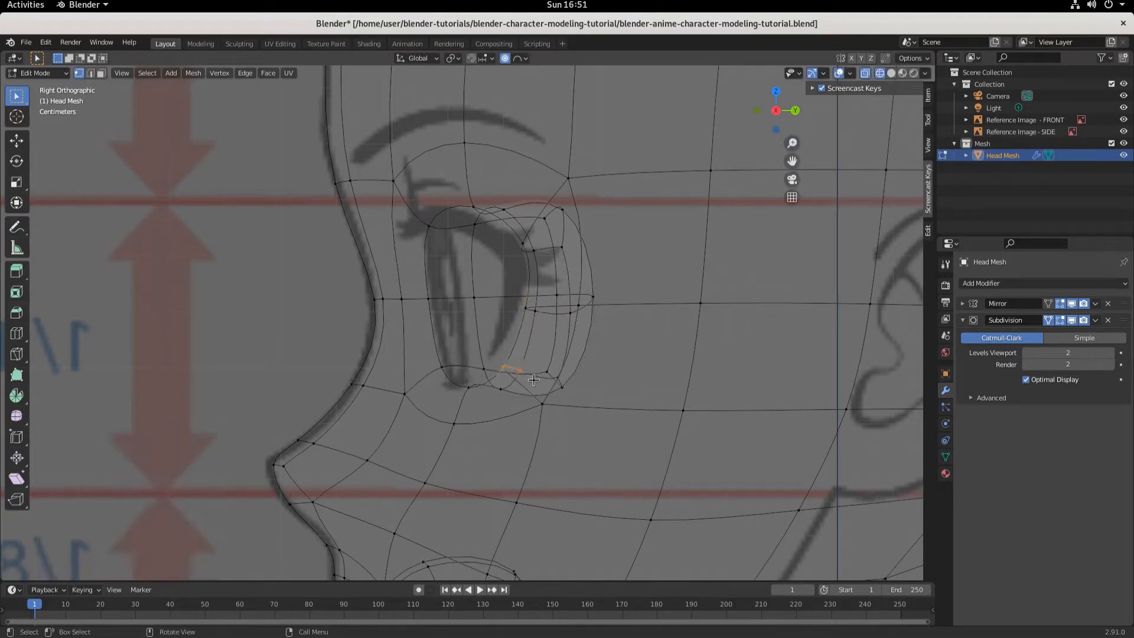
key(g)
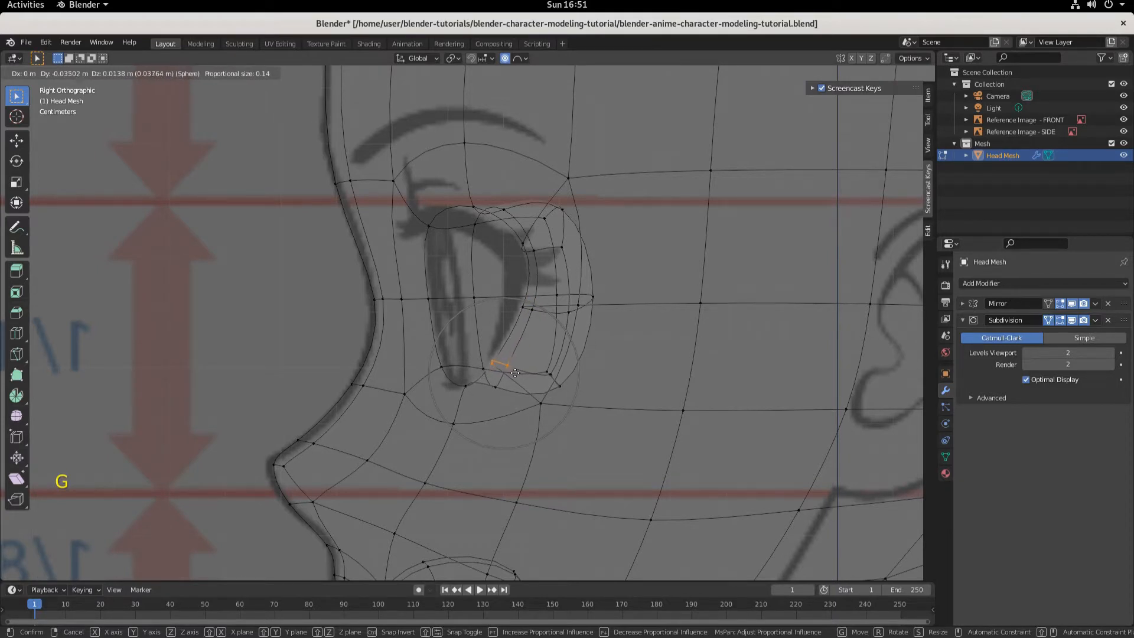
click(513, 373)
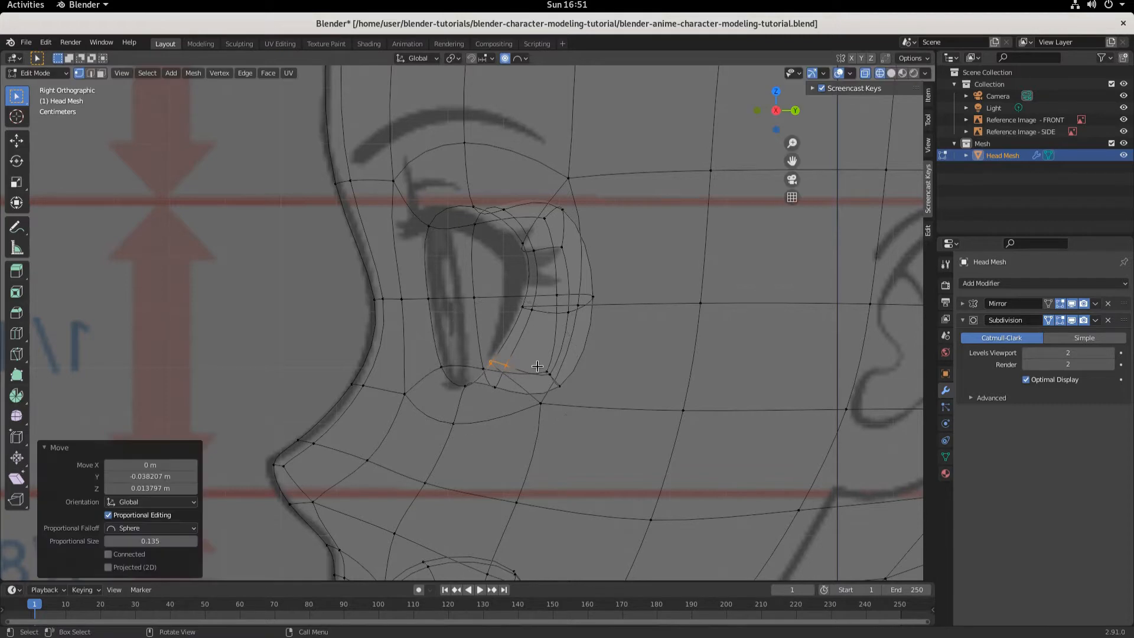
- With proportional editing, move the two middle vertices on the outer side of the eye opening about -0.017 m along Y
click(619, 429)
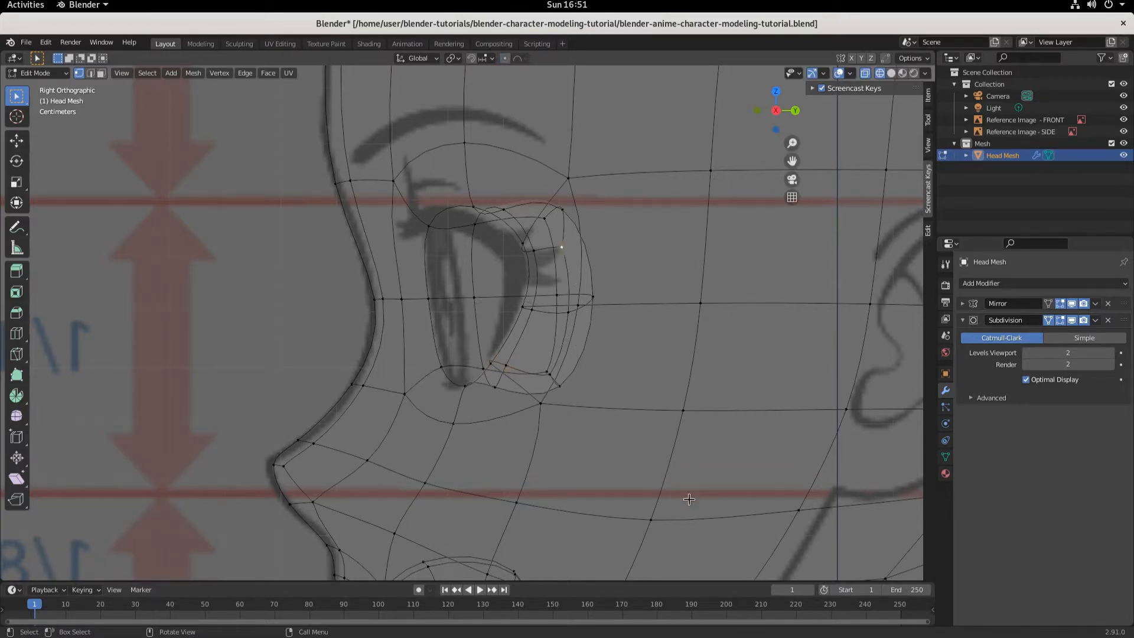
shift+click(522, 307)
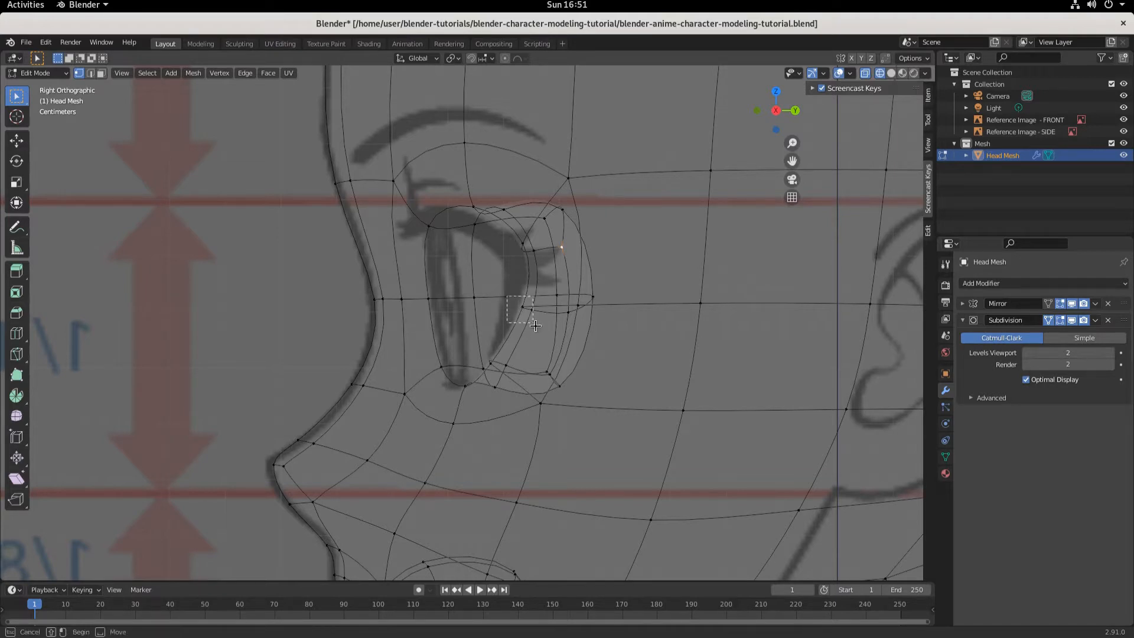
click(506, 57)
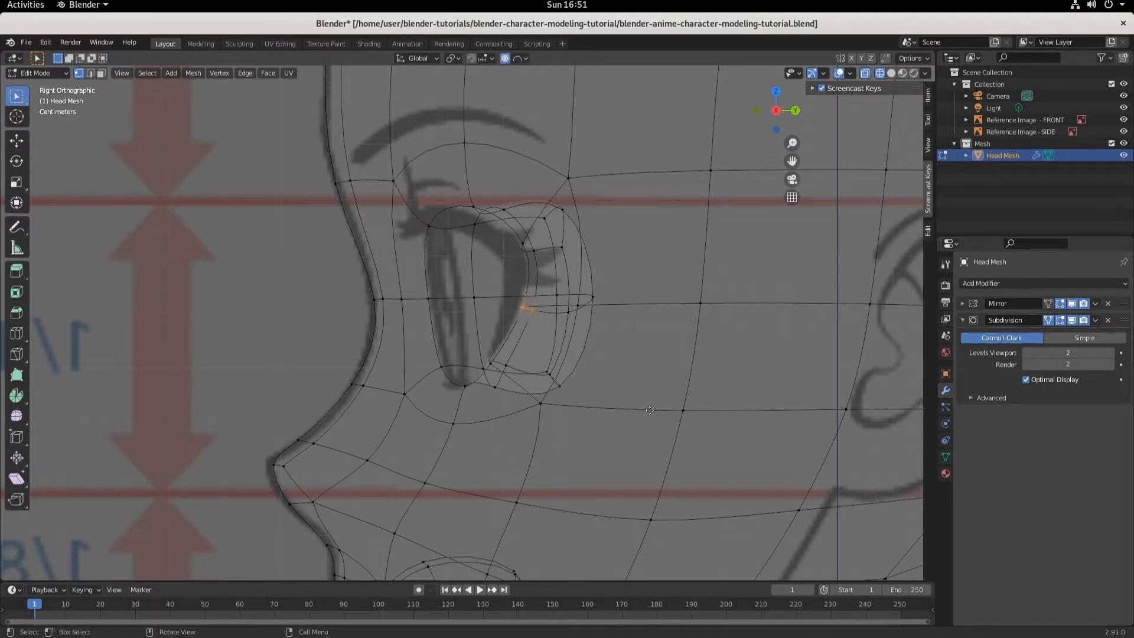
key(g)
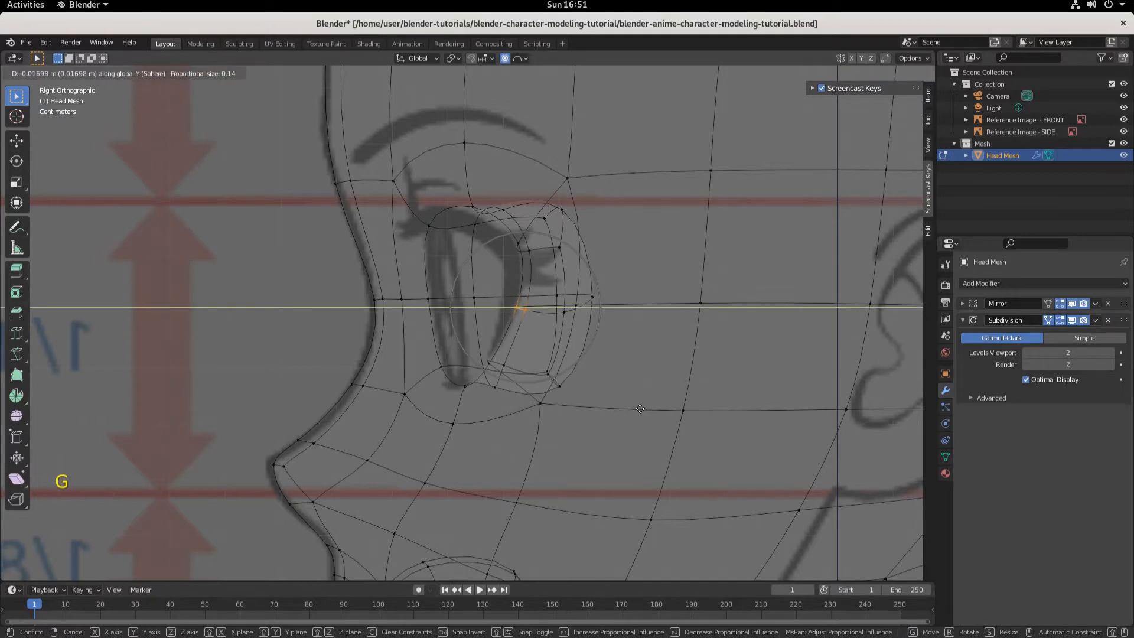
click(638, 407)
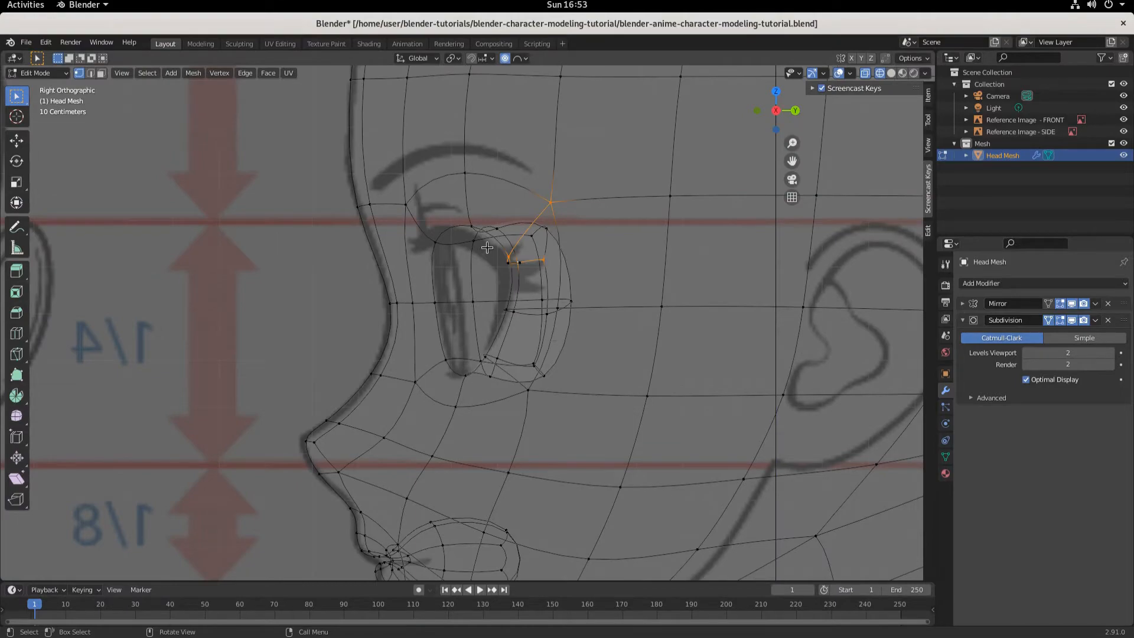
- Move the top-middle vertices of the eye opening about -0.106 m along Y with proportional editing, and turn proportional editing off
drag(467, 211, 499, 239)
middle_drag(500, 239, 575, 359)
key(KP_3)
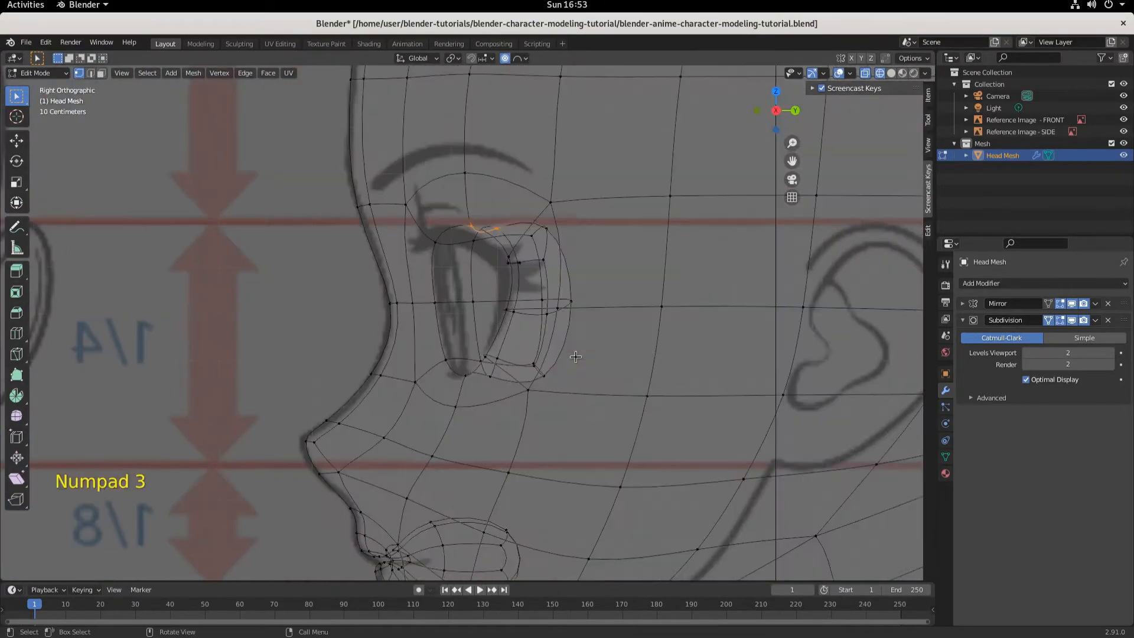
key(g)
middle_click(585, 323)
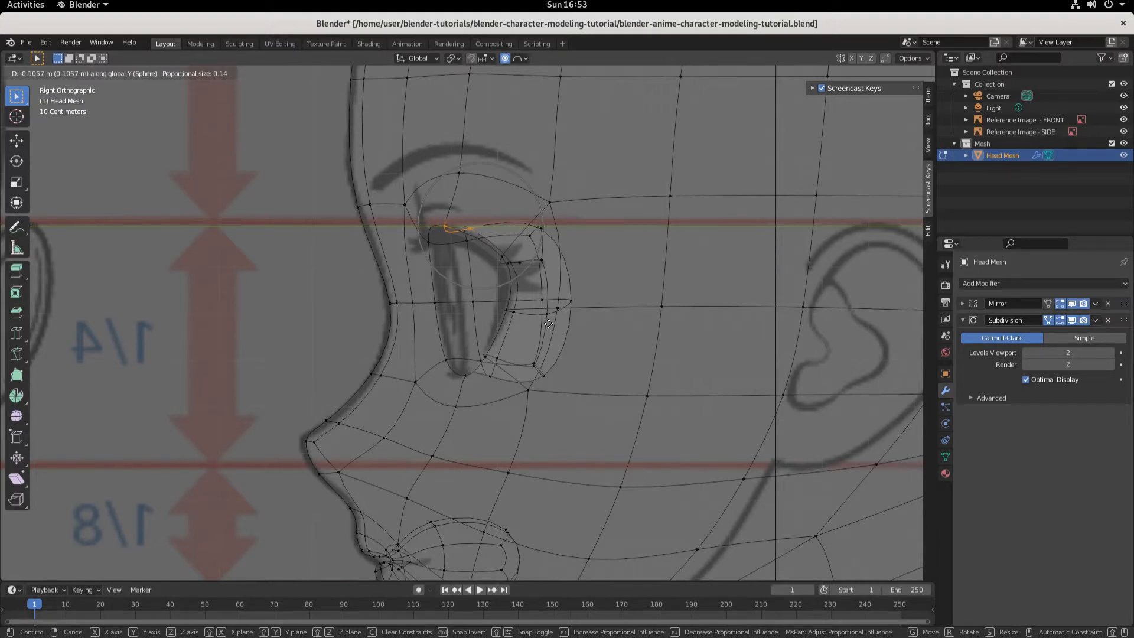
click(549, 324)
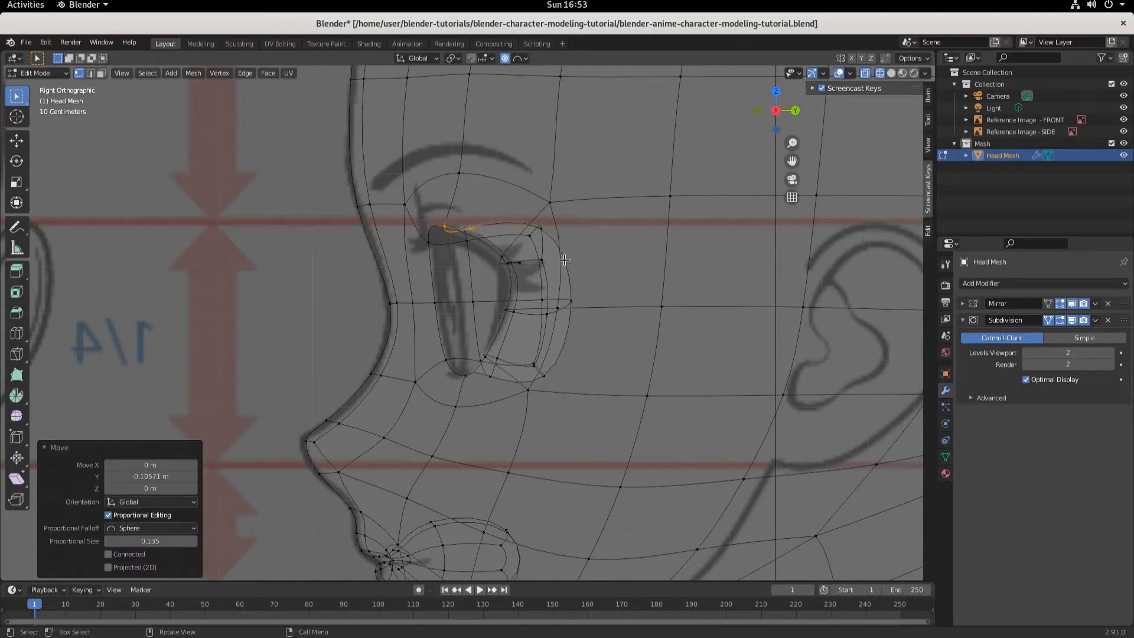
click(502, 58)
- Switch the viewport to solid shading and hide both the front and side reference images
middle_drag(674, 350, 725, 369)
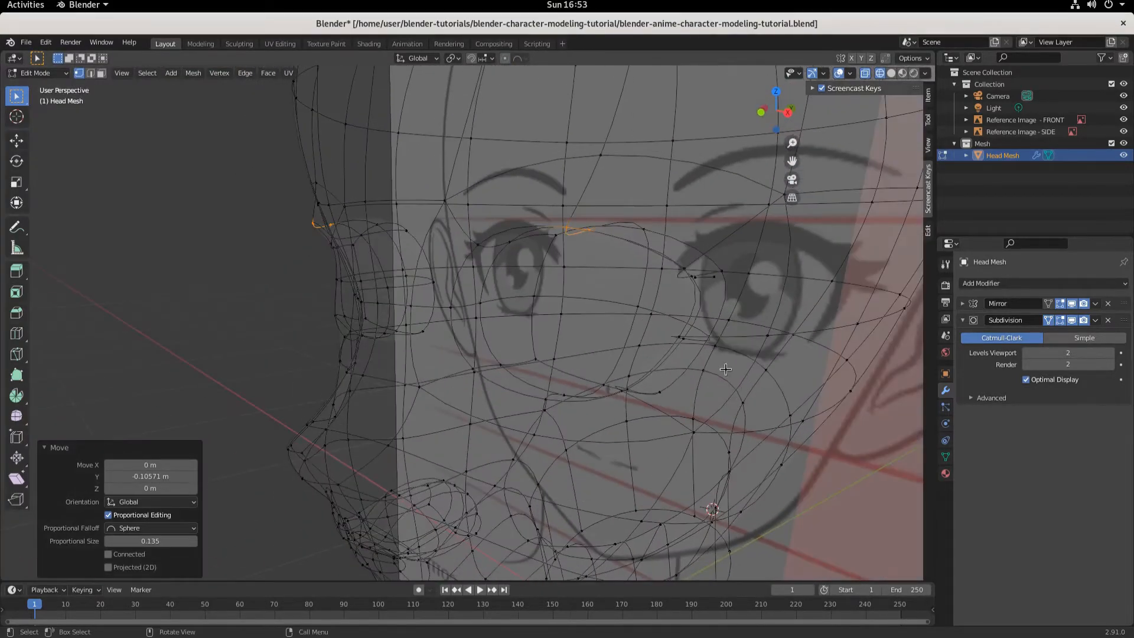
key(KP_3)
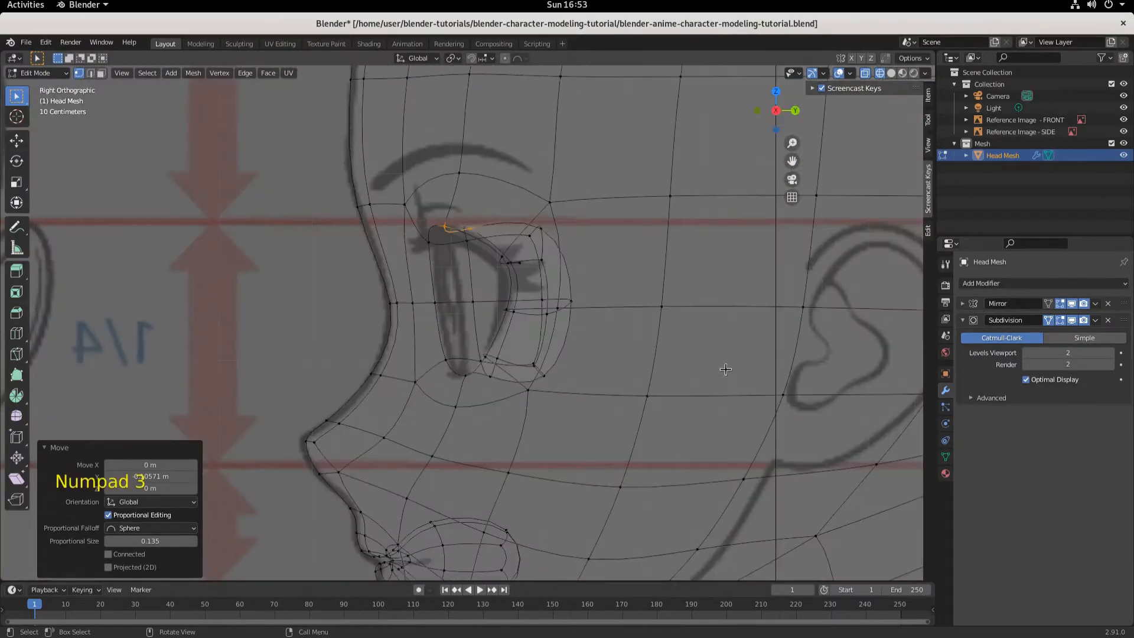
click(890, 73)
middle_drag(609, 370, 707, 378)
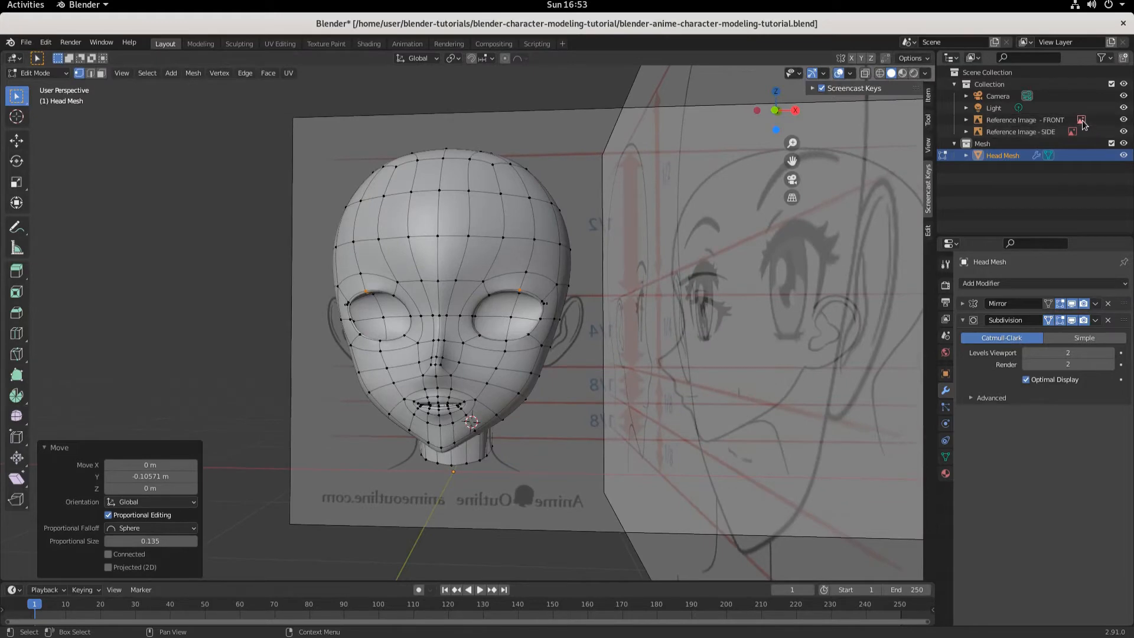
click(1124, 120)
click(1124, 132)
middle_drag(810, 319, 680, 345)
scroll(666, 363, up, 3)
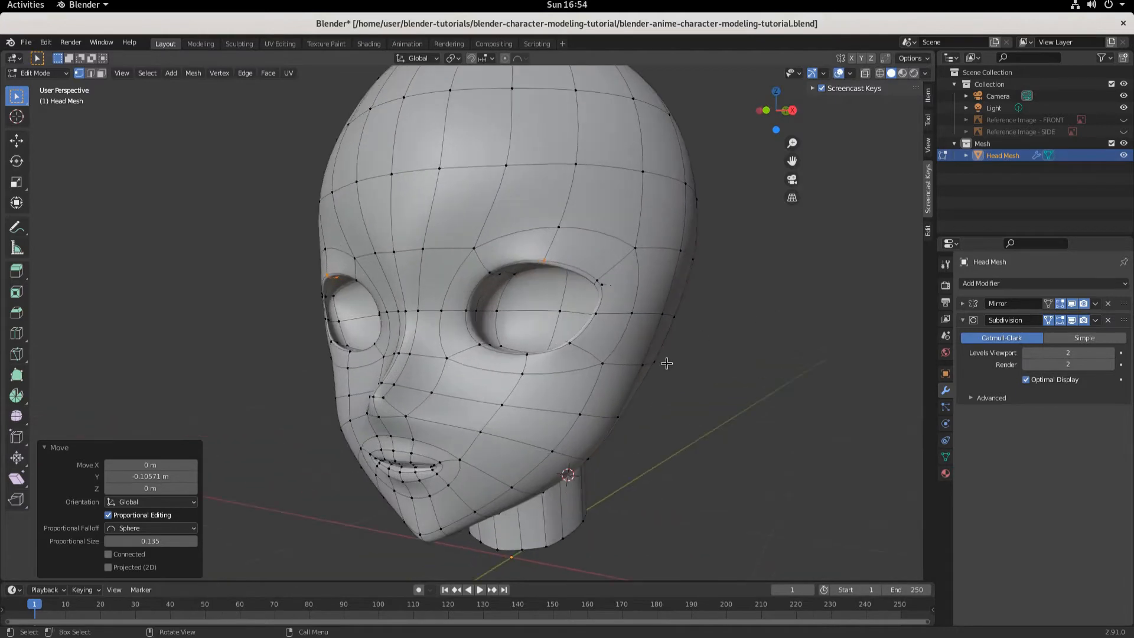
- Move the face vertex below the outer eye corner about -0.080 m along Y and about 0.04 m along X
scroll(667, 363, down, 2)
middle_drag(620, 425, 586, 401)
click(563, 372)
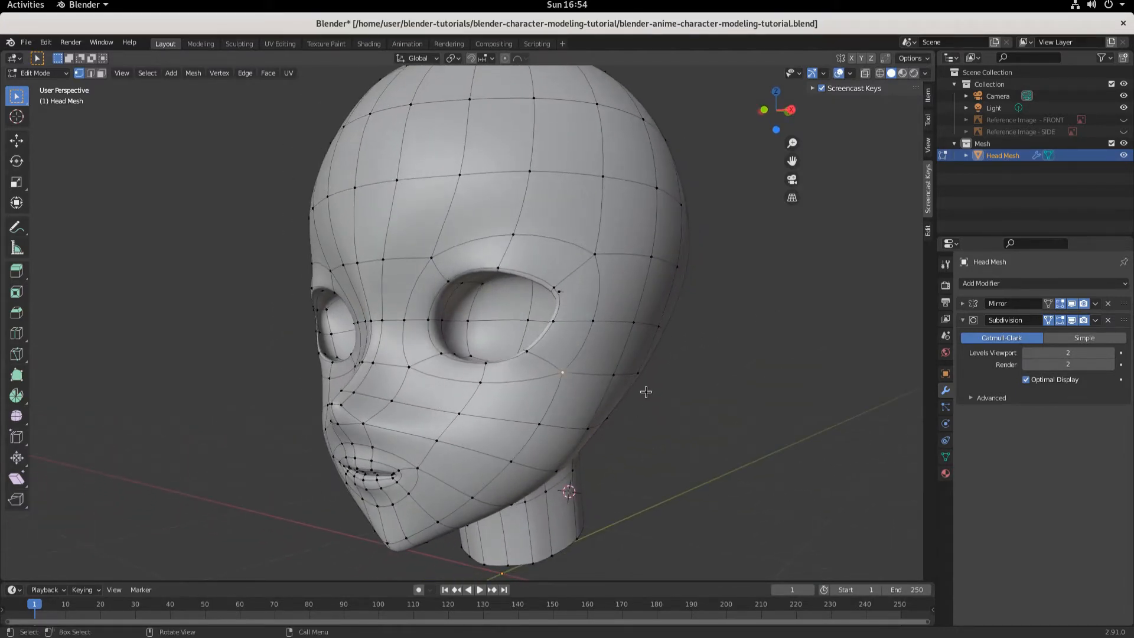
key(g)
key(y)
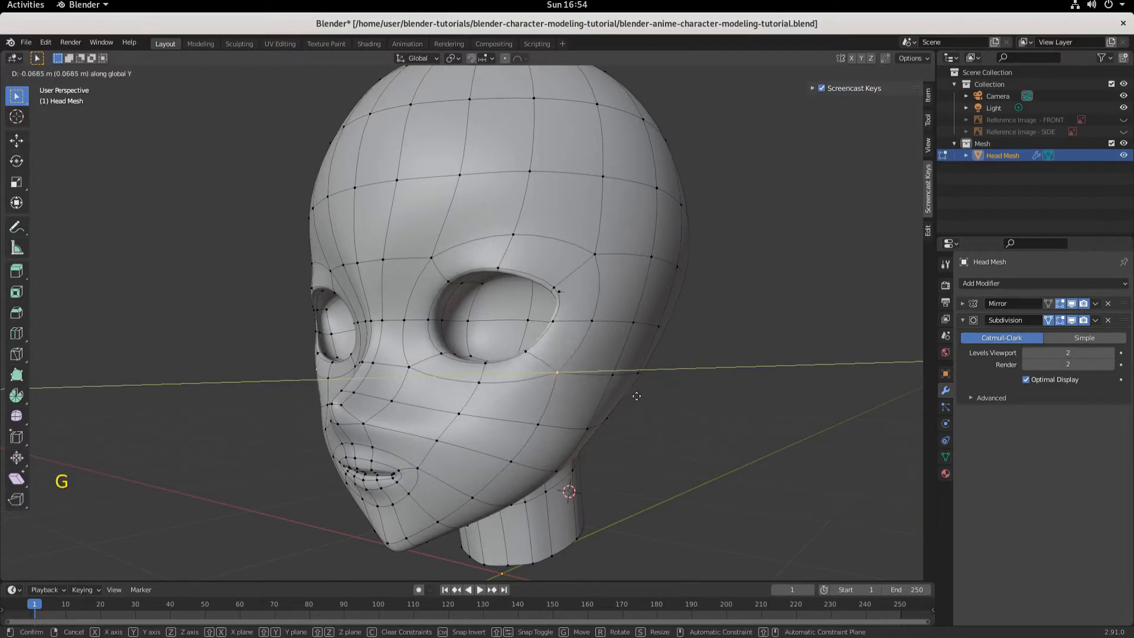
click(634, 395)
middle_drag(634, 395, 697, 411)
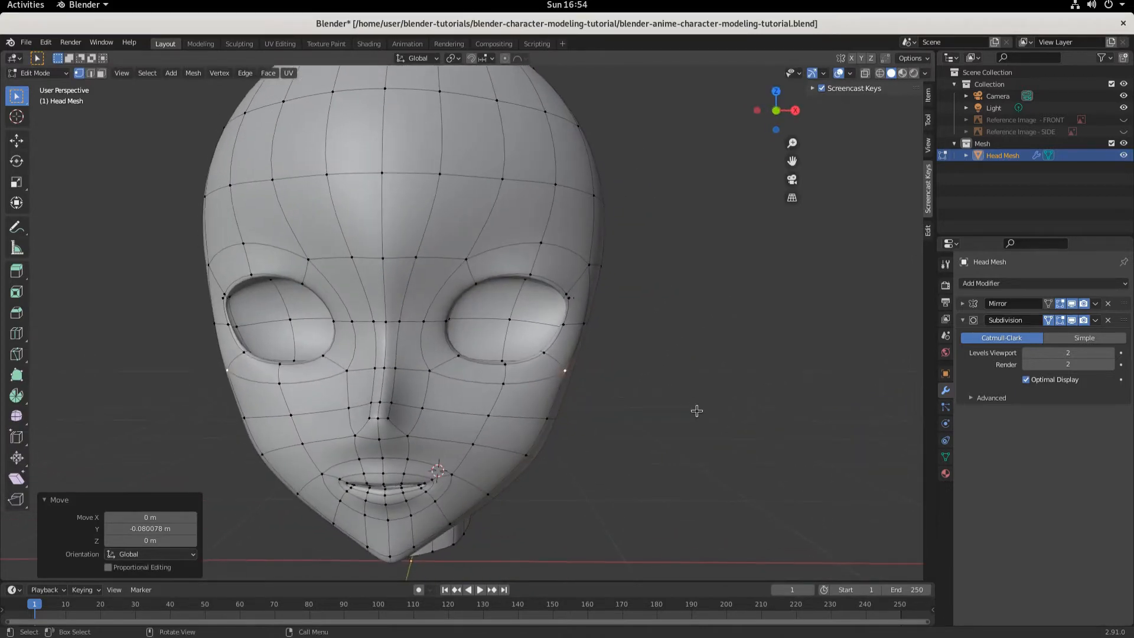
key(g)
key(x)
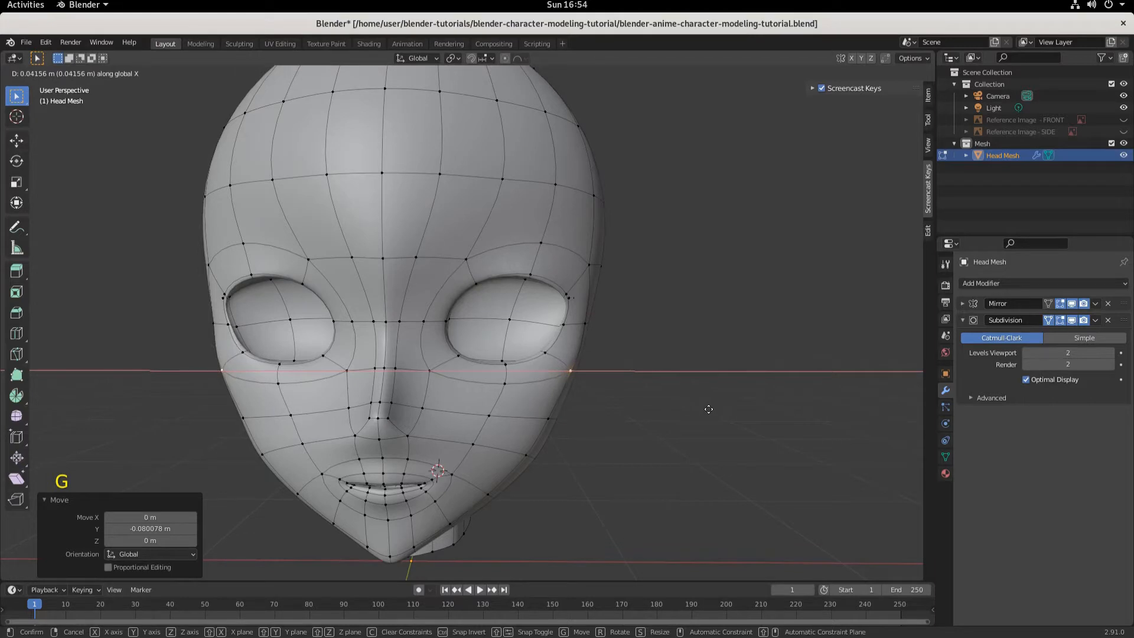
click(708, 409)
- Move the cheek vertex one row lower about 0.044 m outward along X
click(551, 420)
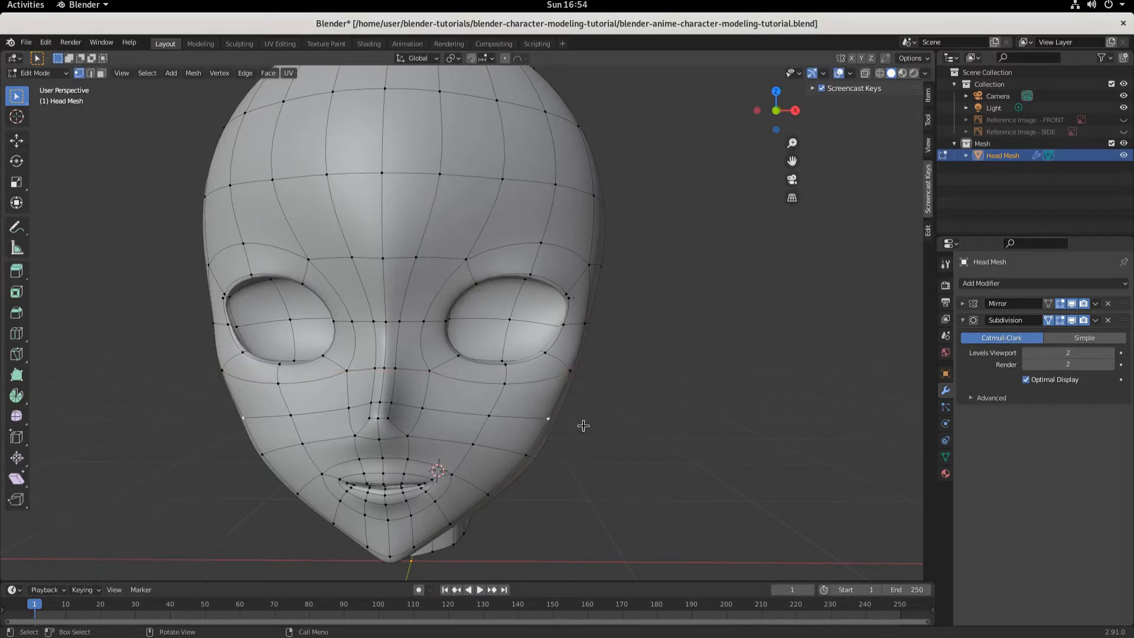
mouse_move(584, 425)
middle_down()
mouse_move(656, 424)
mouse_move(584, 422)
middle_up()
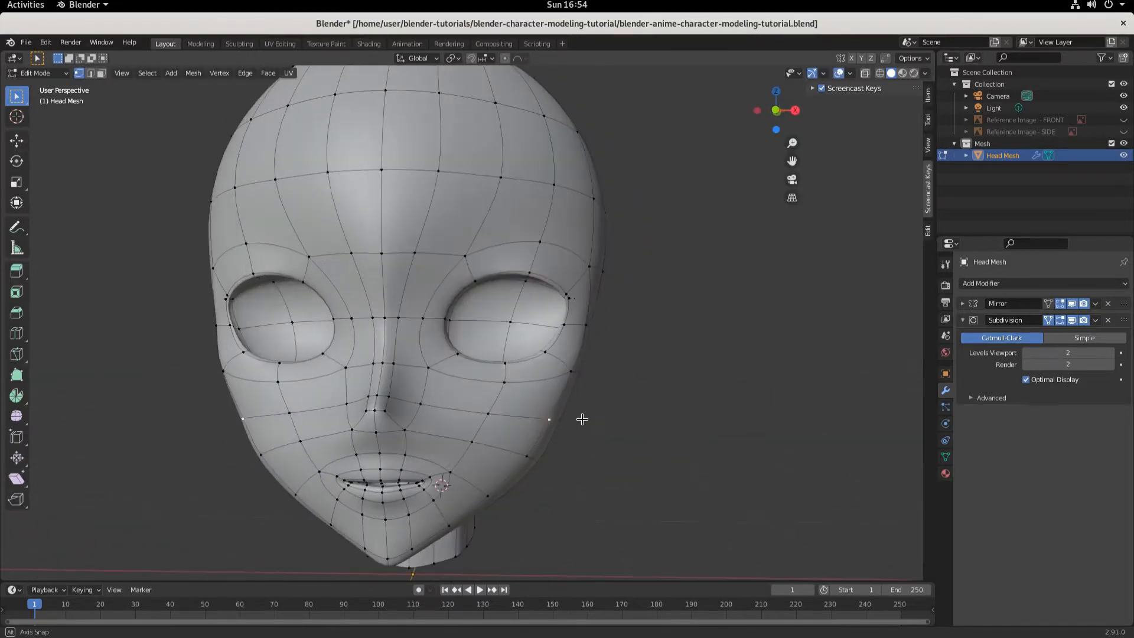
key(g)
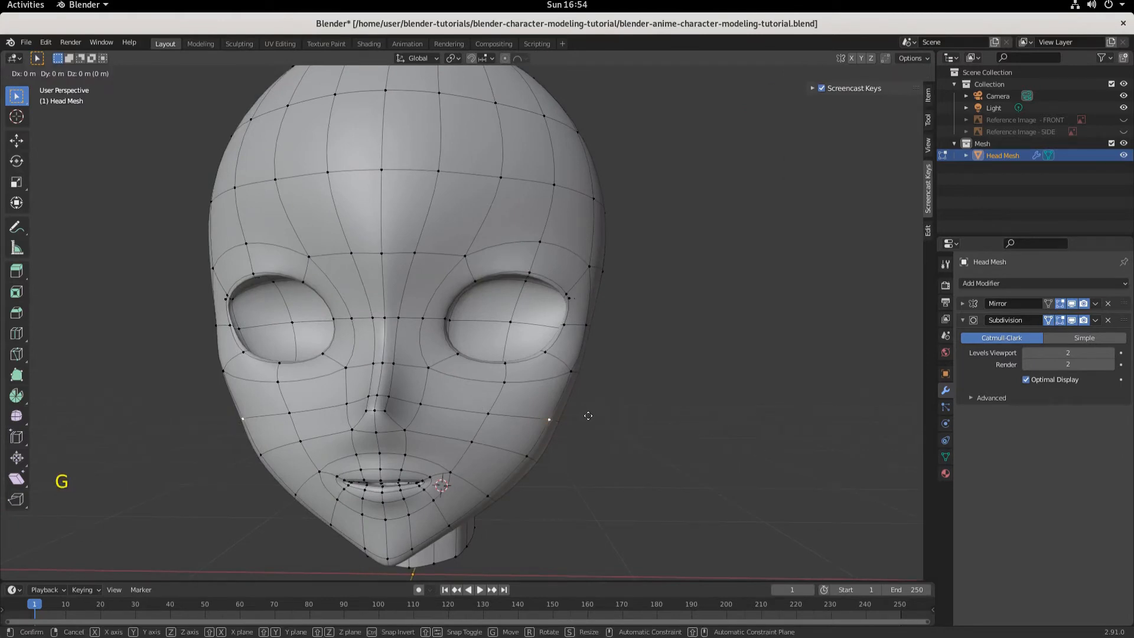
key(x)
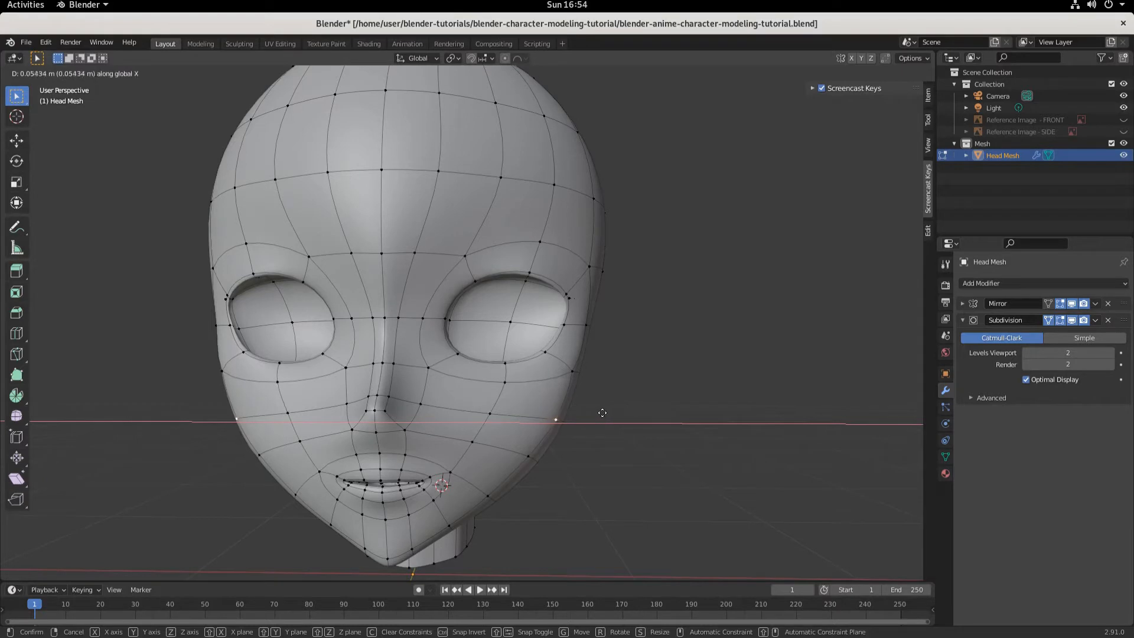
click(600, 412)
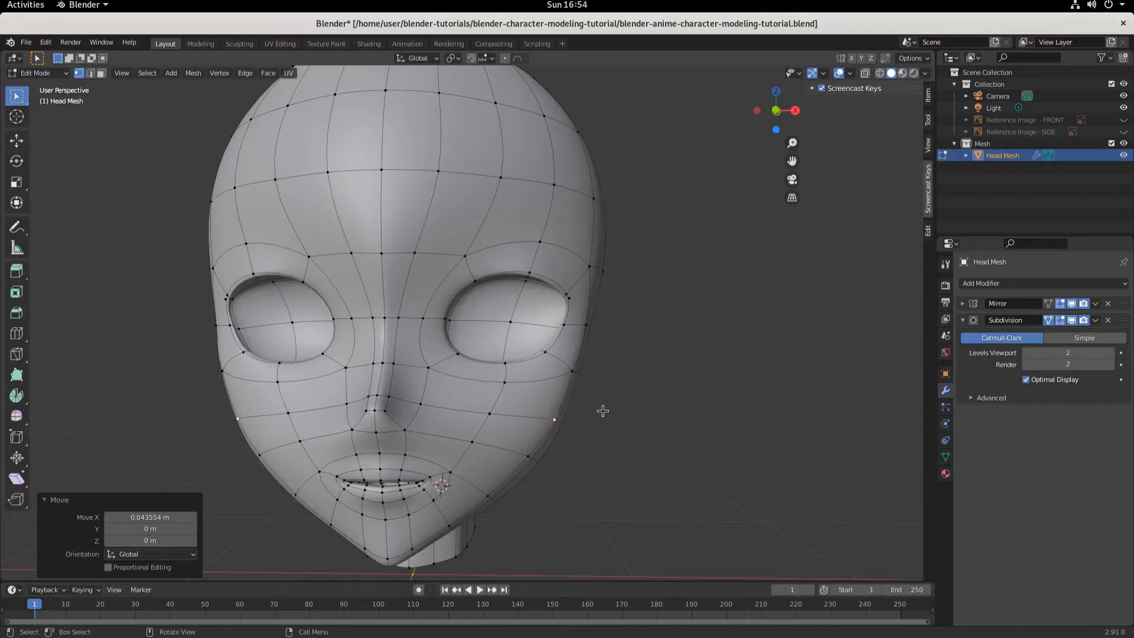
- Show the side reference image in the right side view and clear the vertex selection
key(KP_3)
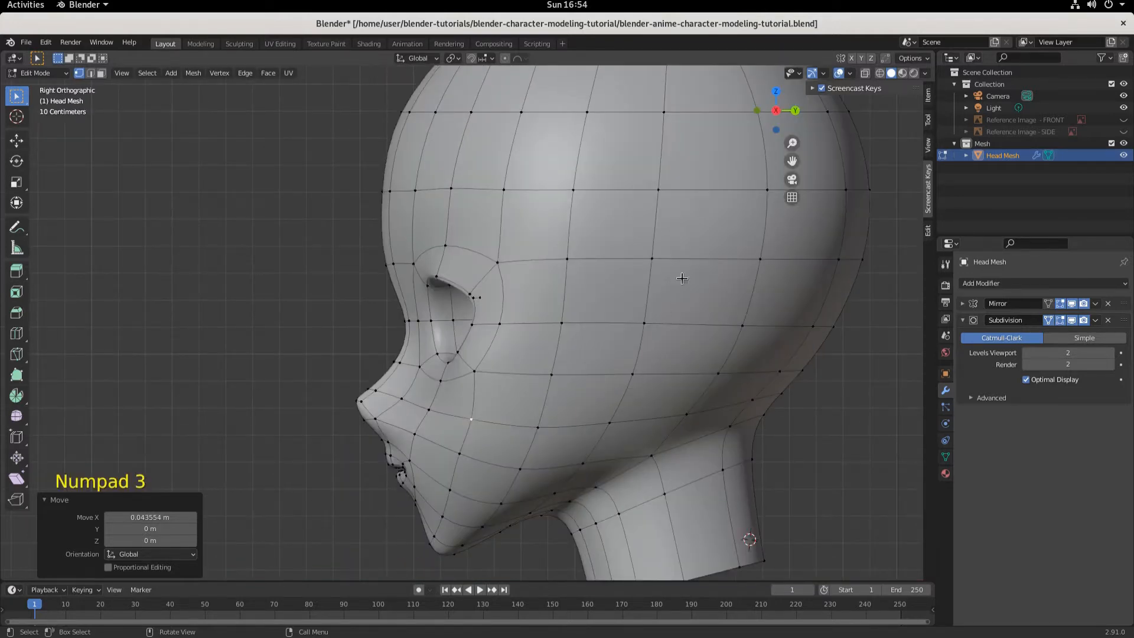
click(1123, 131)
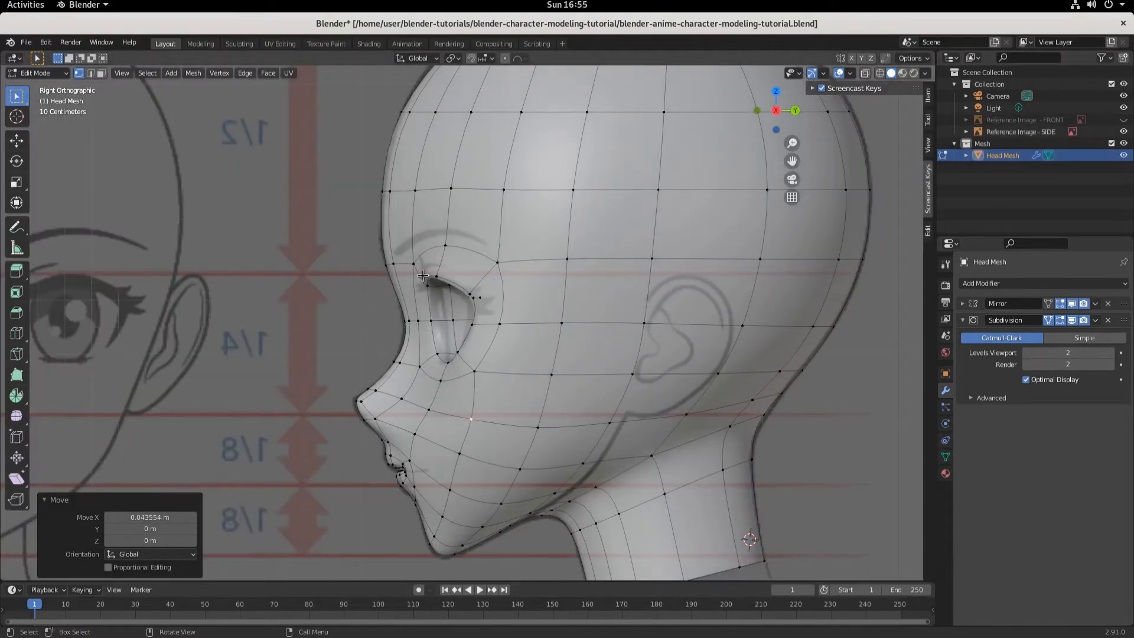
key(alt+a)
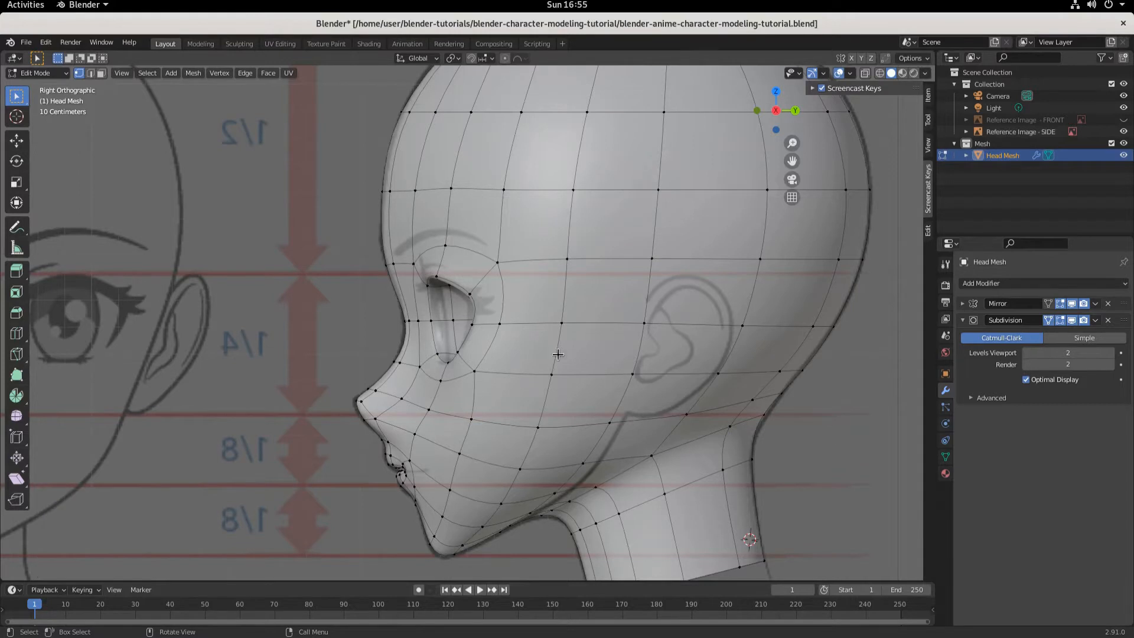
- Move the vertex just behind the eye about -0.068 m along Y, and the cheek vertex about -0.088 m and another -0.029 m
click(501, 323)
click(17, 140)
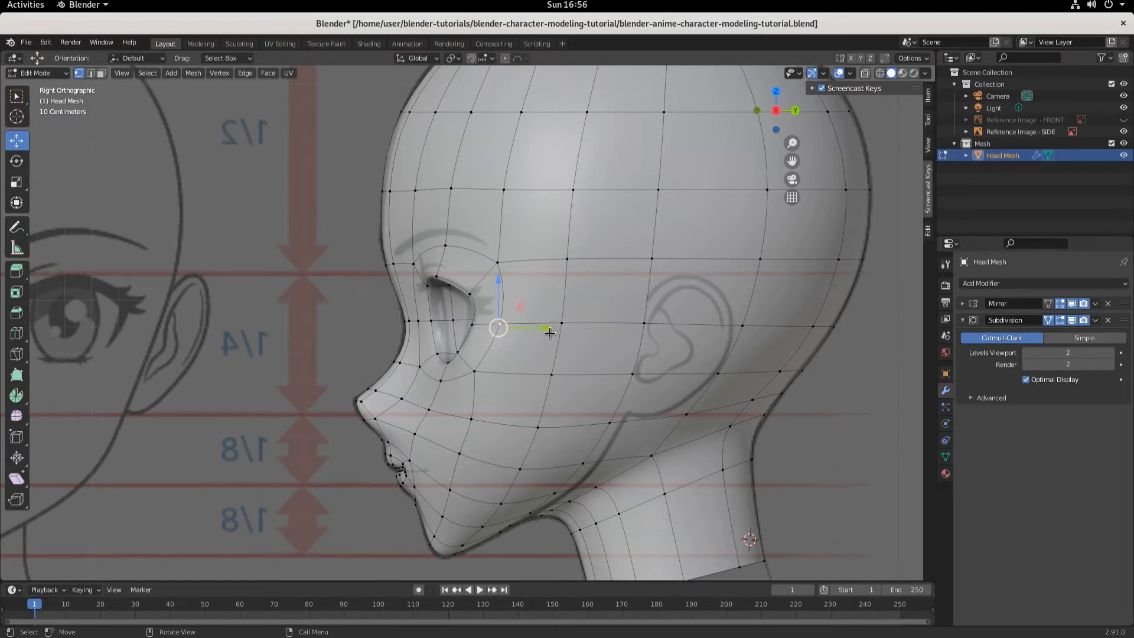
drag(545, 327, 526, 329)
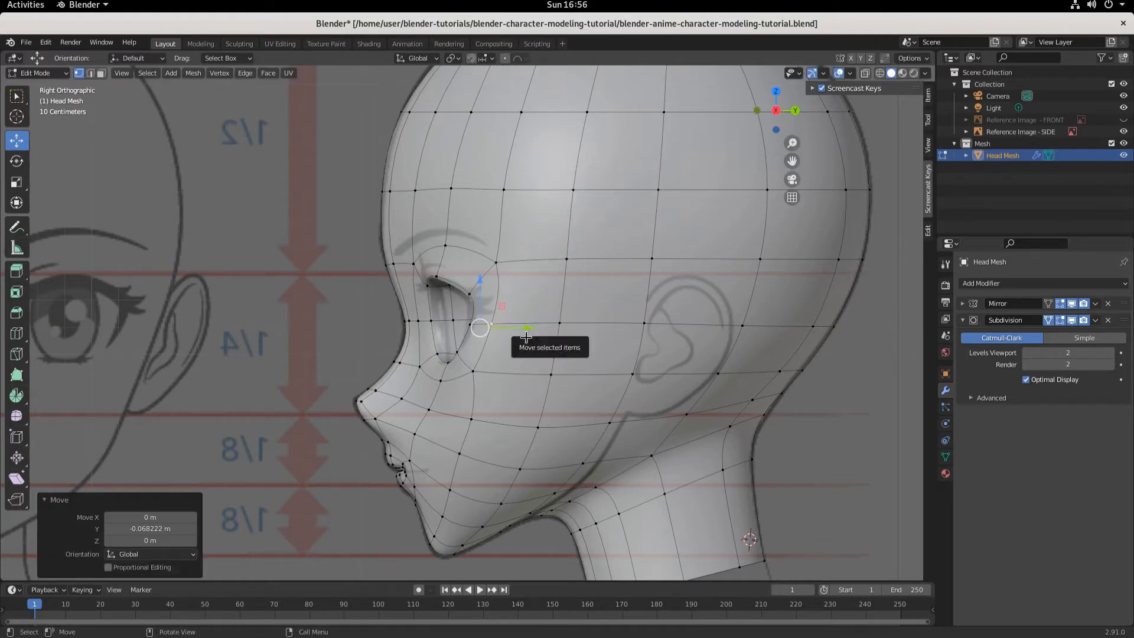
click(467, 418)
drag(513, 422, 449, 419)
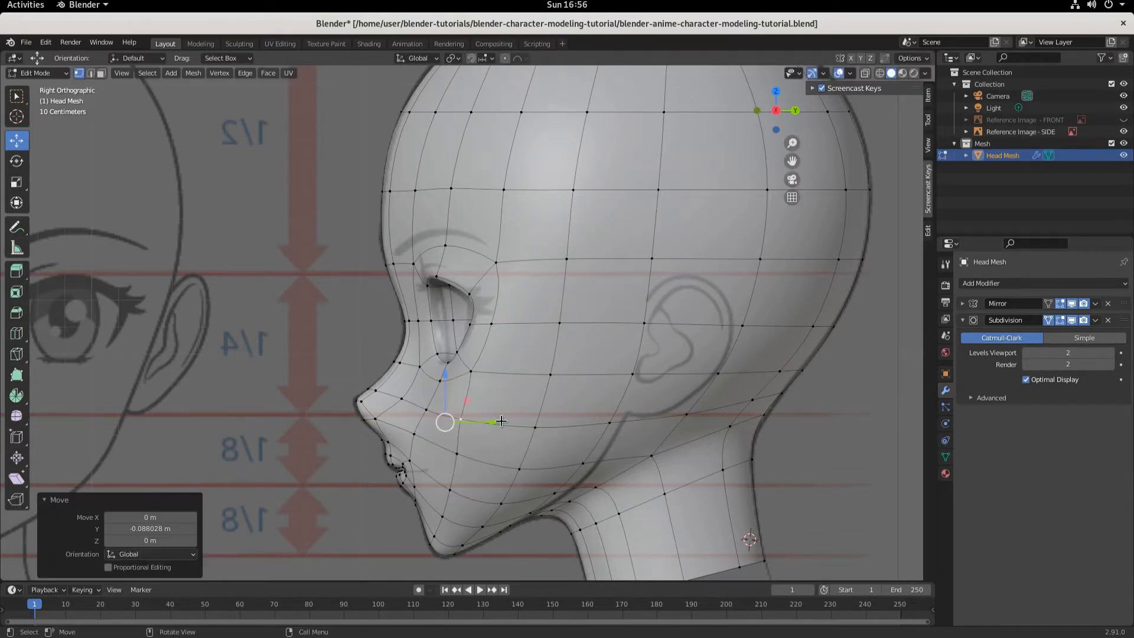
- Lower the face vertex below the outer eye corner about 0.069 m and slightly further along Z, and shift it about 0.004 m along X
middle_drag(449, 419, 704, 456)
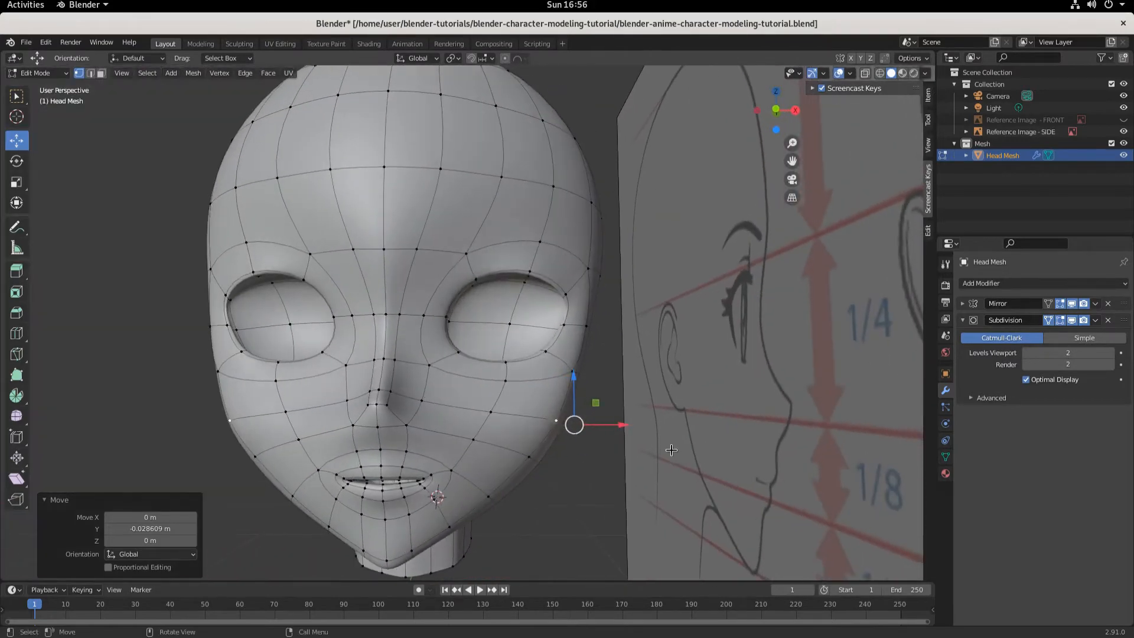
click(571, 370)
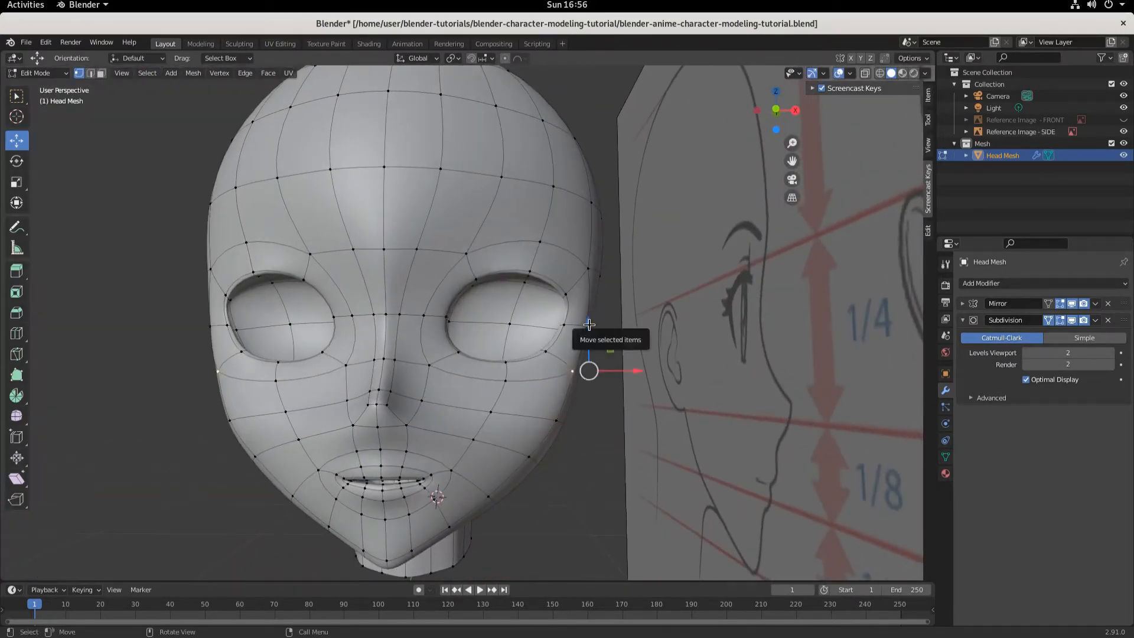
drag(589, 319, 605, 346)
middle_drag(605, 346, 598, 434)
scroll(598, 434, up, 3)
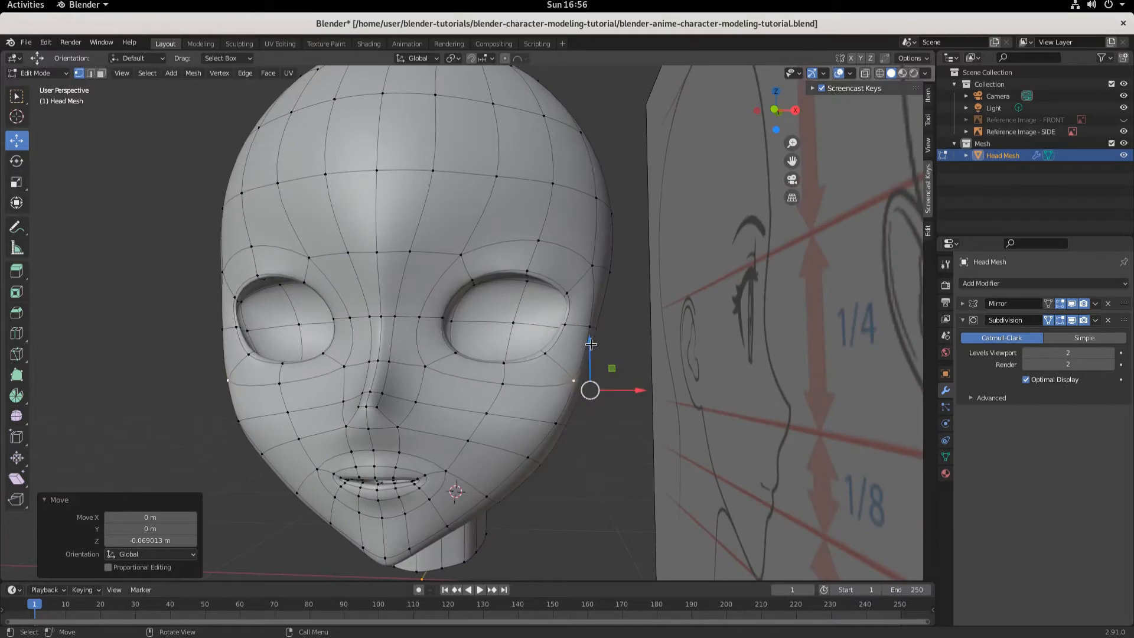
drag(594, 348, 599, 353)
drag(636, 395, 640, 394)
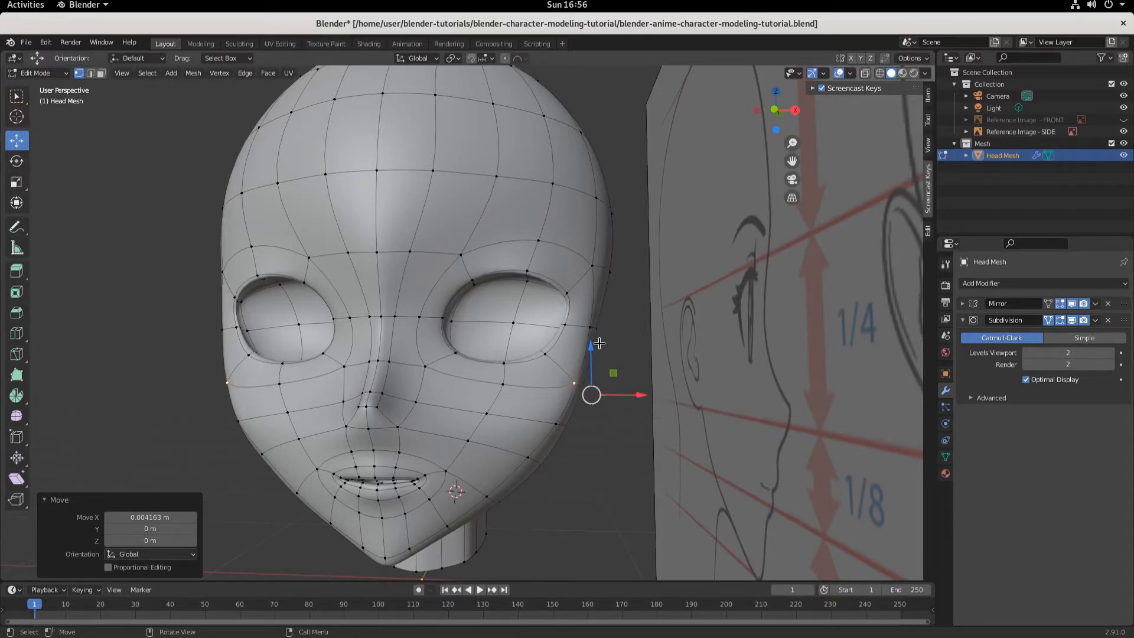
- Move the face vertex level with the middle of the eye's outer side about 0.039 m outward along X
middle_drag(601, 339, 637, 361)
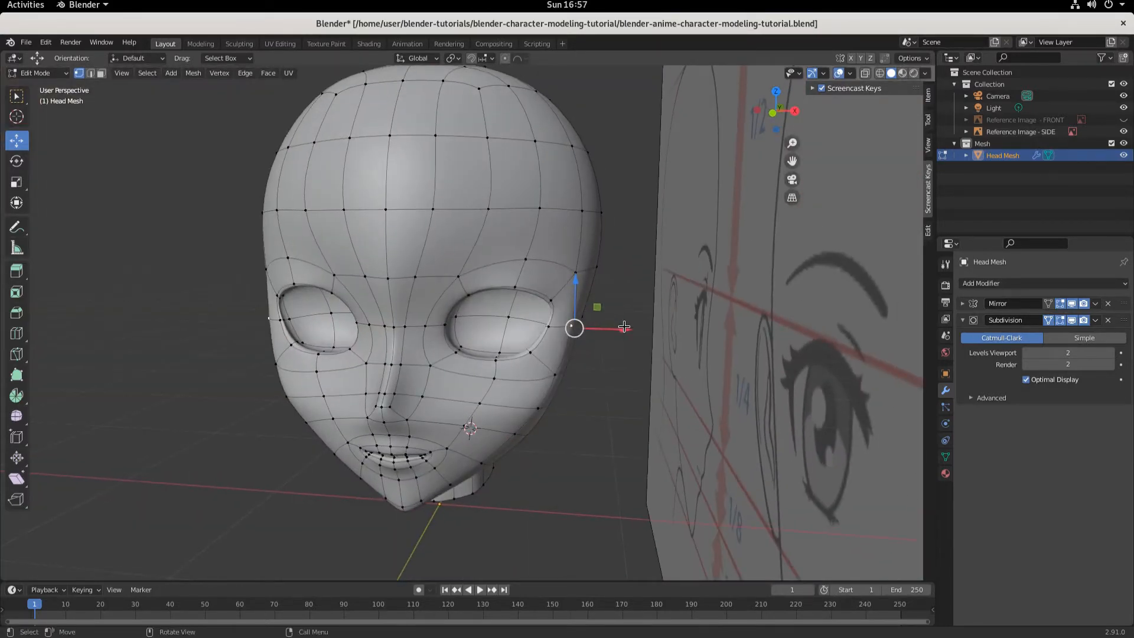
drag(624, 329, 634, 330)
middle_drag(633, 330, 487, 443)
scroll(534, 450, up, 2)
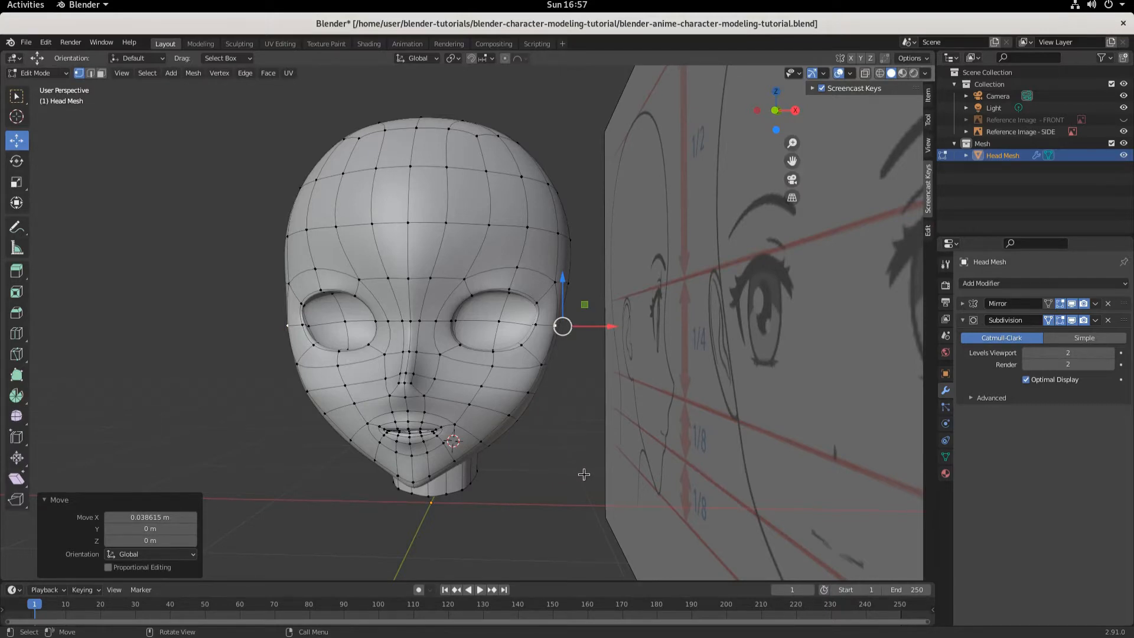
scroll(584, 474, up, 5)
middle_drag(583, 474, 498, 454)
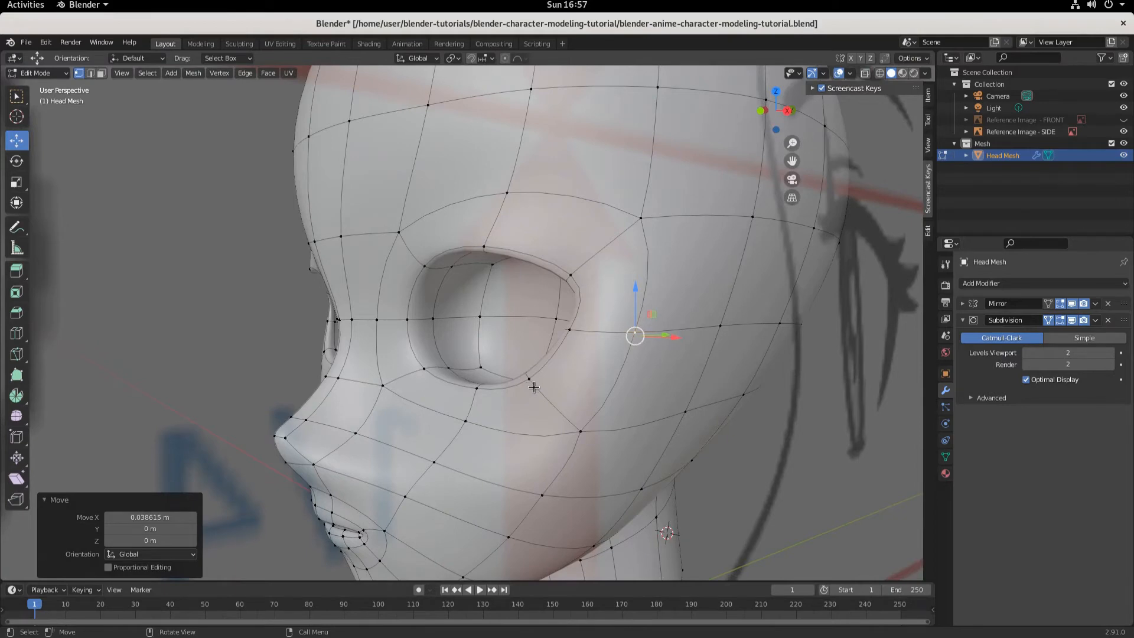
middle_drag(534, 387, 625, 392)
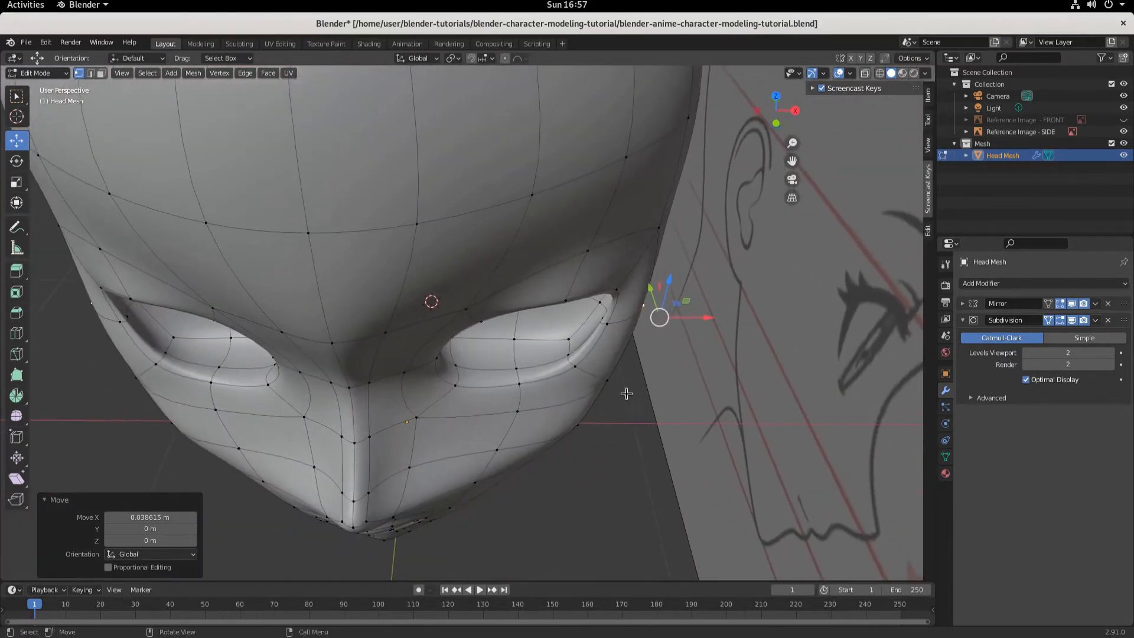
- Lower the vertex on the eye rim's lower outer corner about 0.040 m along Z and shift it about 0.022 m along Y
click(572, 361)
middle_drag(573, 361, 577, 327)
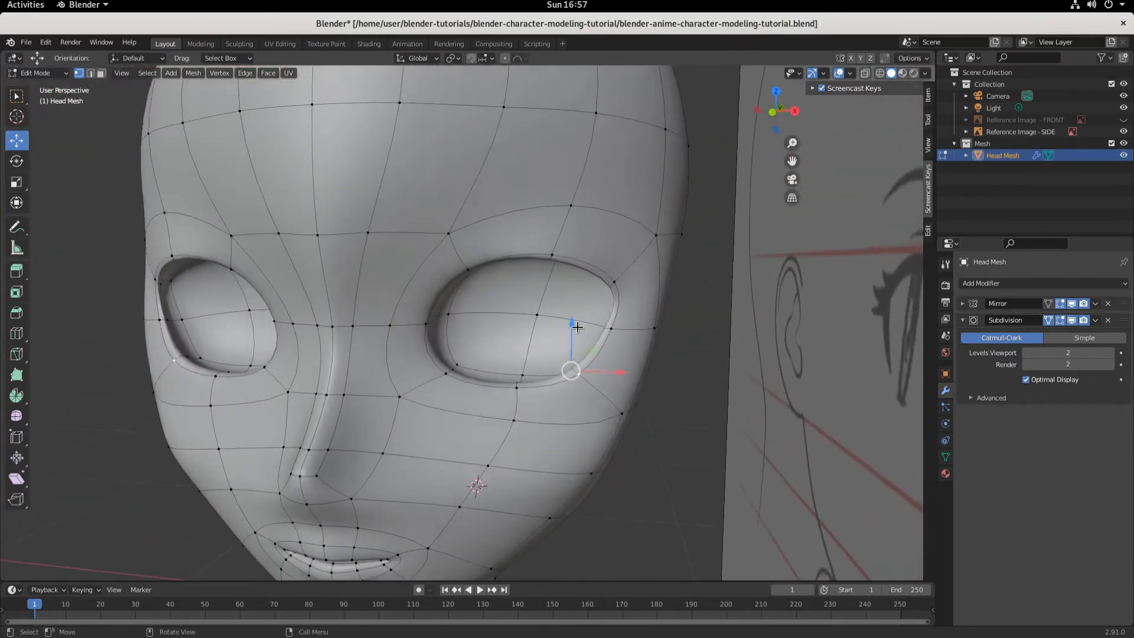
mouse_move(577, 327)
mouse_down()
mouse_move(582, 354)
mouse_move(591, 342)
mouse_up()
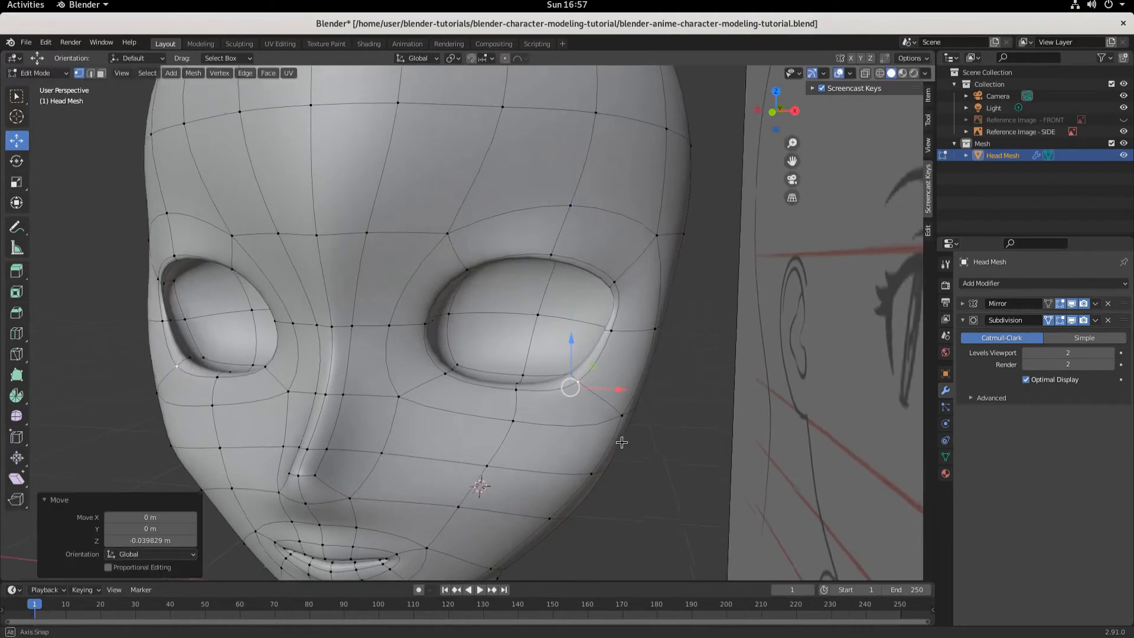
middle_drag(621, 442, 536, 408)
key(g)
key(y)
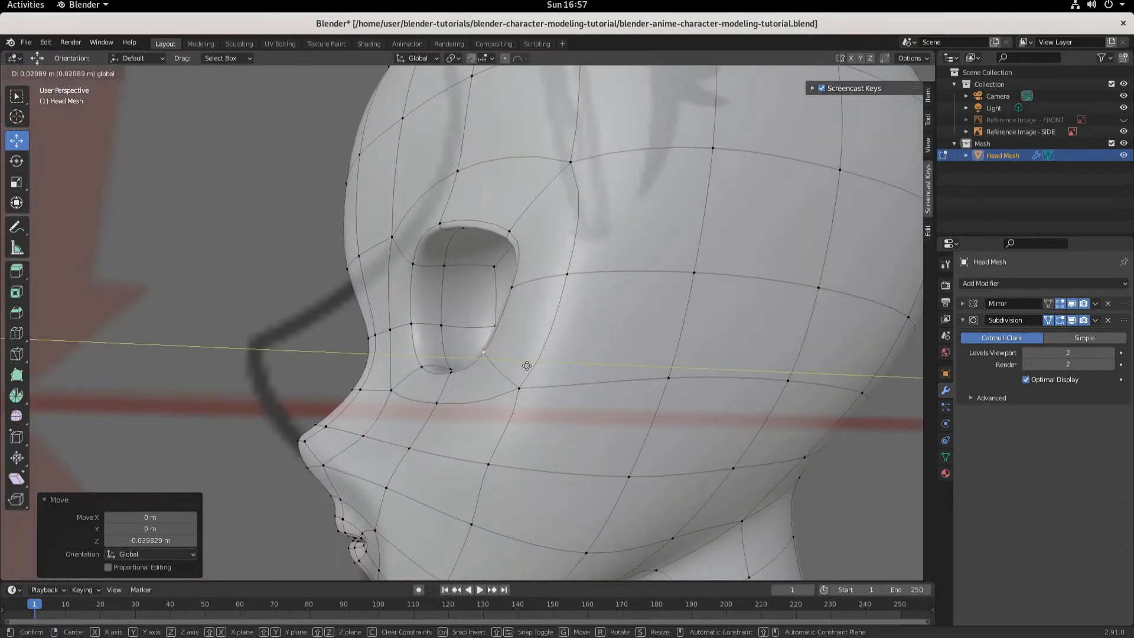
click(527, 366)
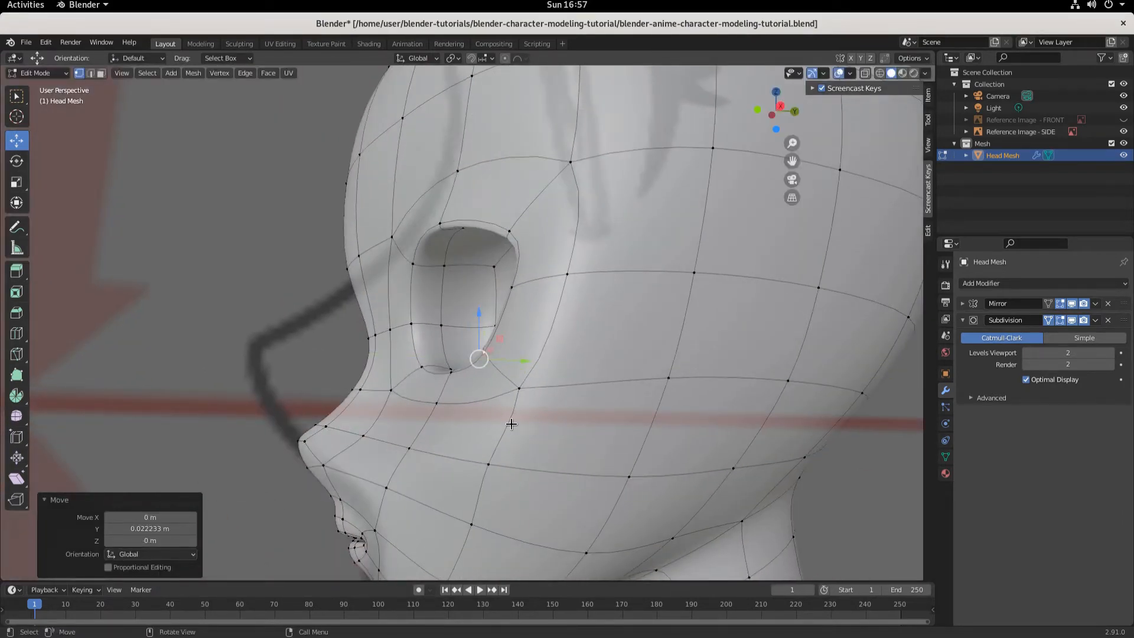
- Move the eye rim's lower outer vertex a further 0.038 m or so along Y, checking it against the side reference
key(KP_3)
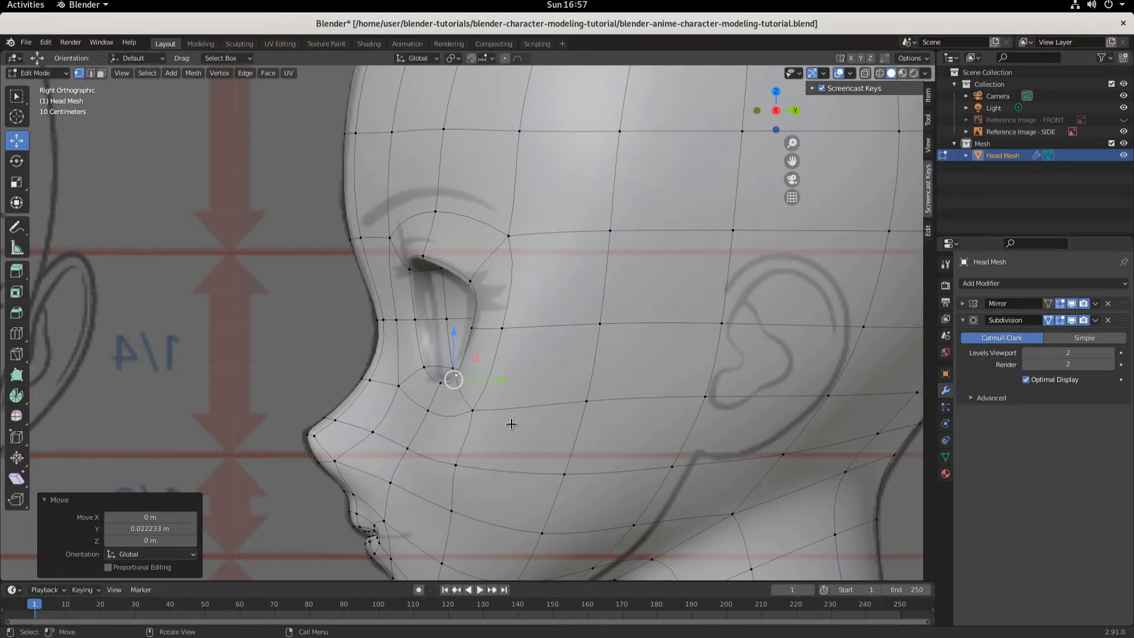
middle_drag(543, 426, 560, 452)
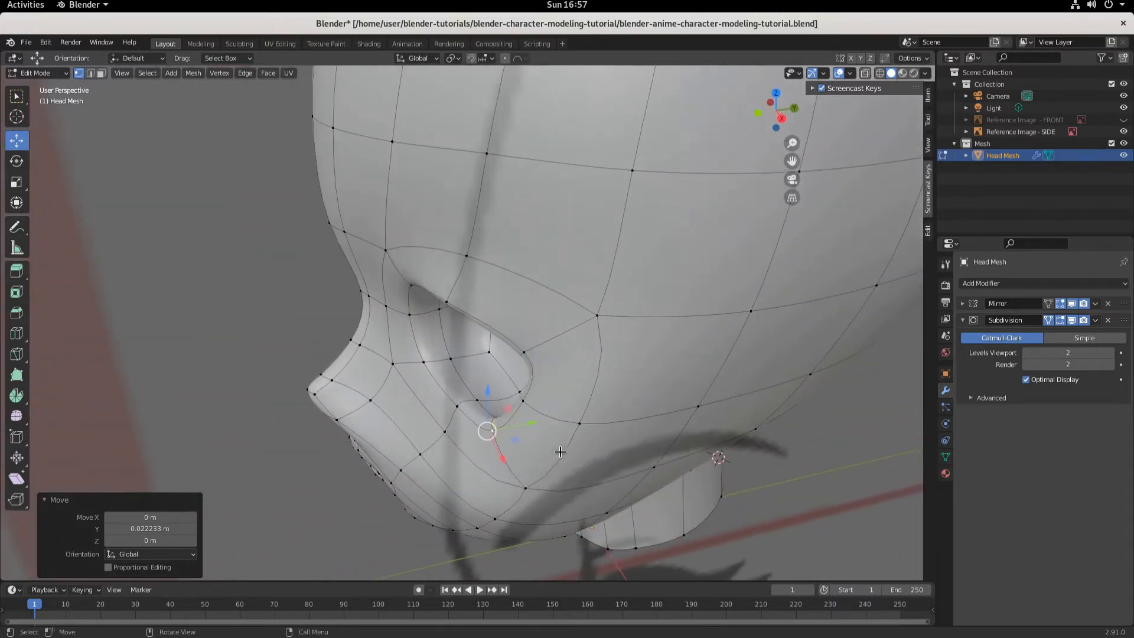
drag(530, 426, 528, 427)
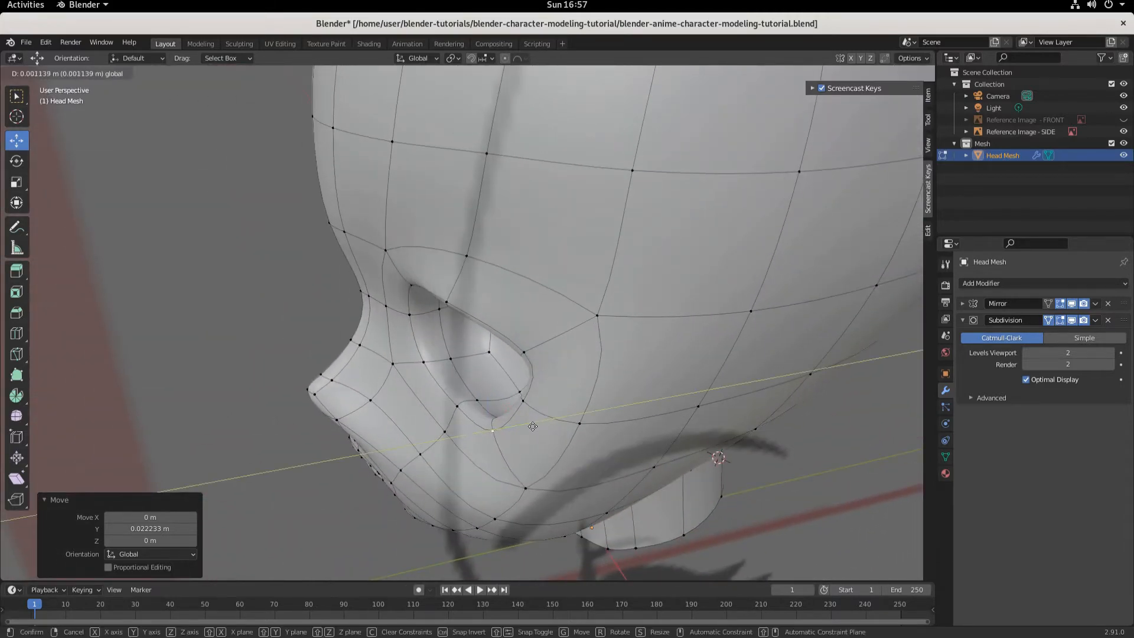
middle_drag(527, 426, 522, 432)
drag(519, 420, 571, 421)
click(513, 429)
middle_drag(571, 421, 626, 433)
scroll(625, 430, up, 3)
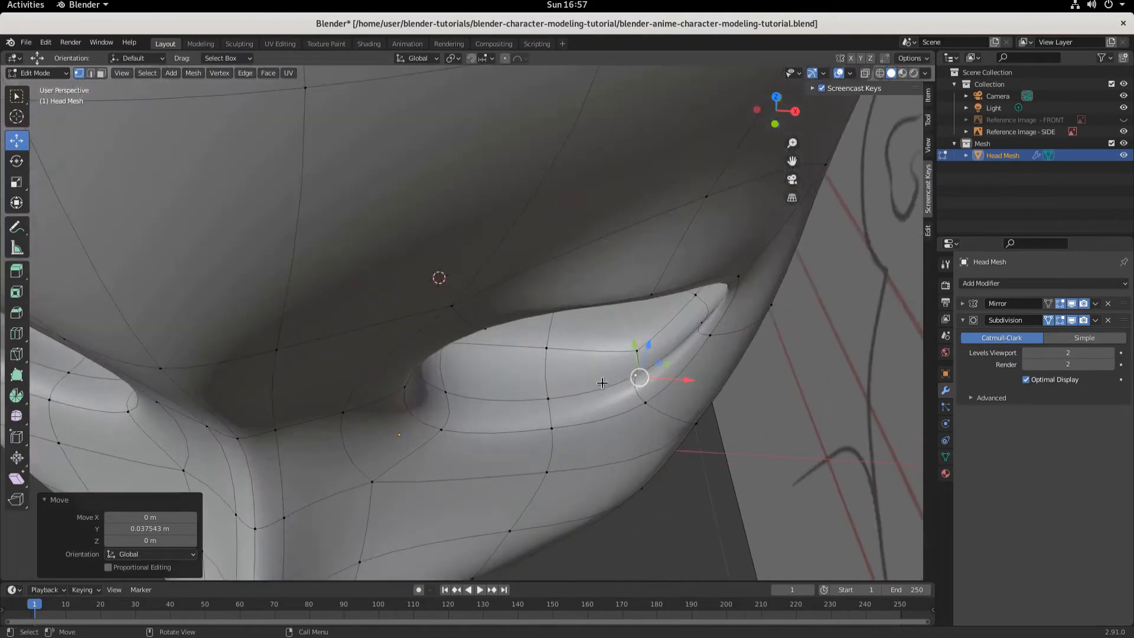
- Move the middle vertex of the eye rim's outer side about 0.026 m along Y and adjust the rim vertex above it
middle_drag(602, 382, 640, 342)
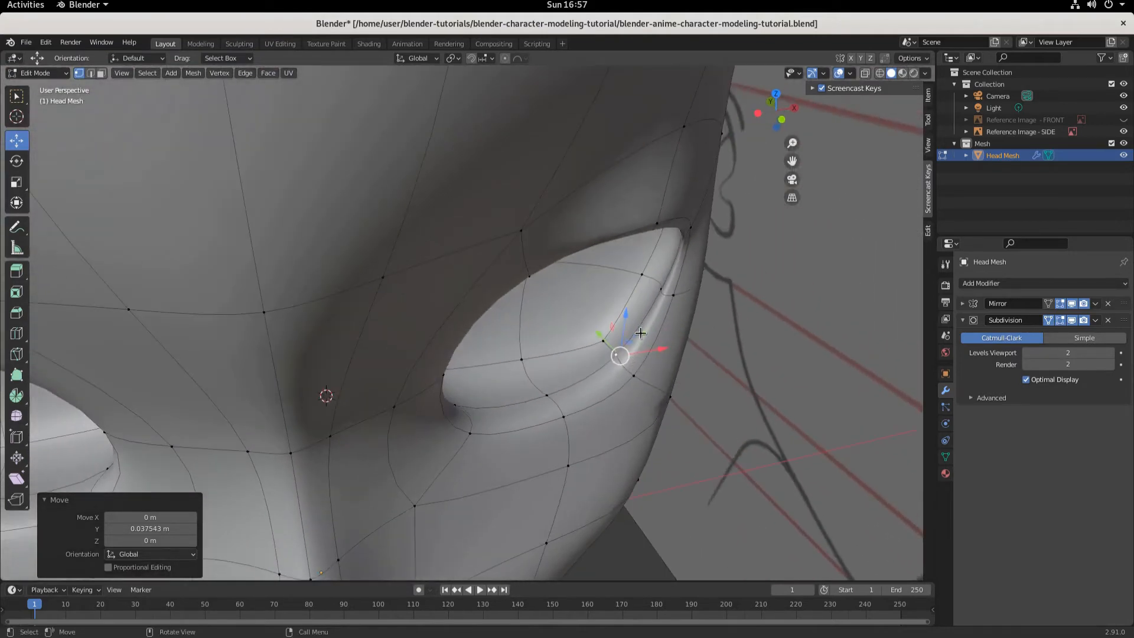
click(661, 288)
drag(643, 271, 636, 270)
middle_drag(637, 270, 721, 266)
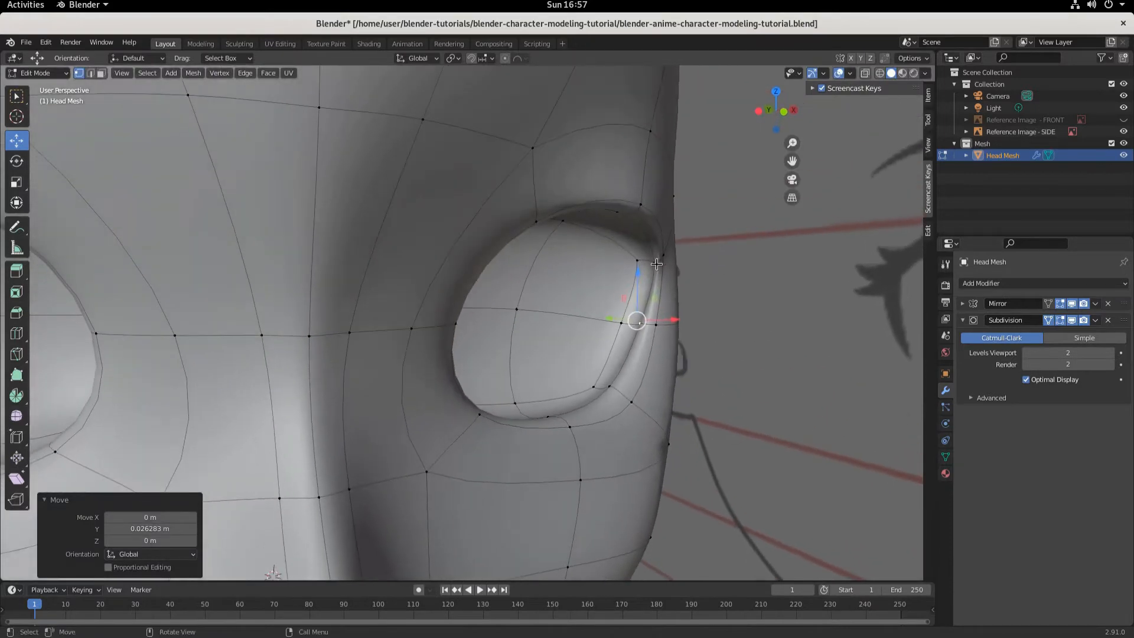
click(651, 263)
drag(634, 262, 624, 262)
- Select the inner edge run along the eye opening's outer side and move it about -0.039 m along X
click(626, 319)
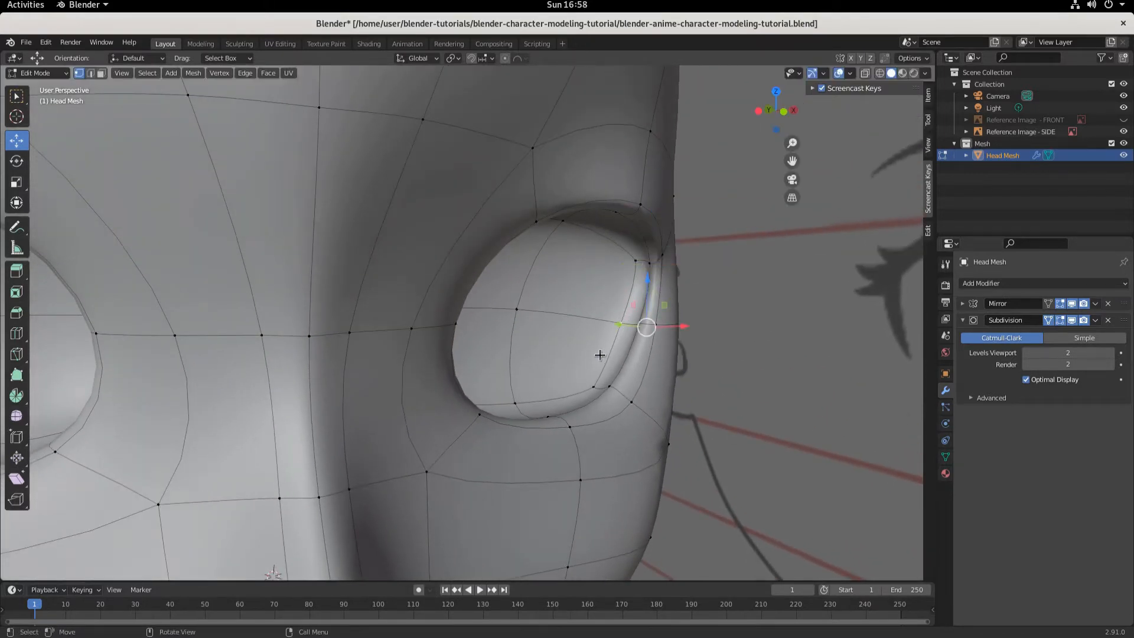
key(alt)
drag(670, 327, 654, 325)
middle_drag(633, 400, 413, 299)
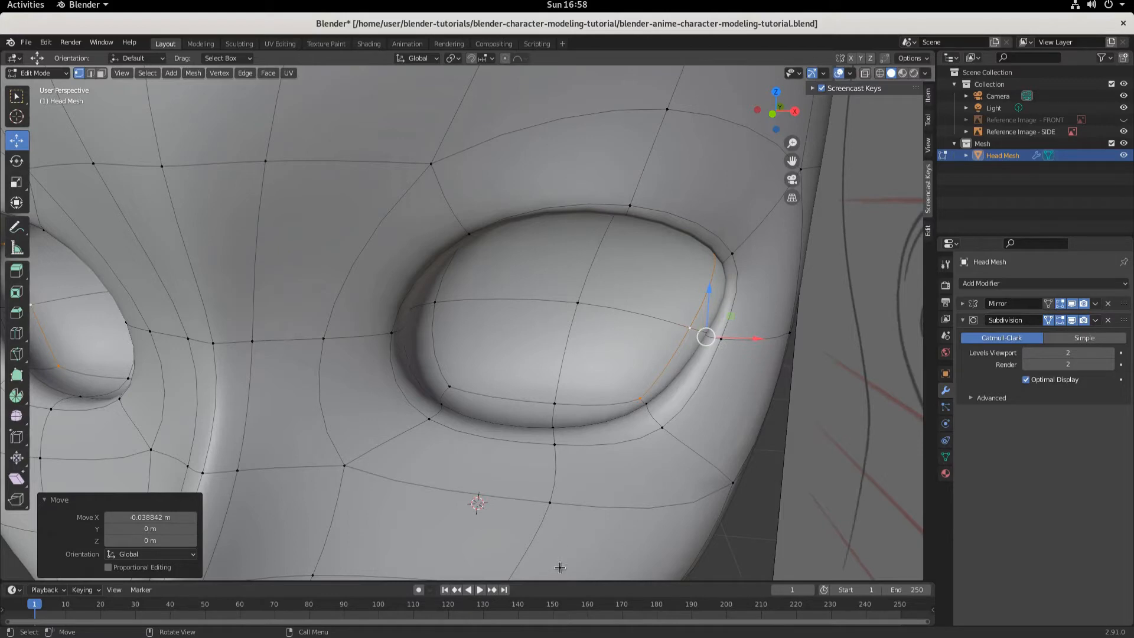
- Move the forehead vertex above the inner part of the eye about 0.105 m outward along X
scroll(487, 512, down, 5)
middle_drag(488, 512, 470, 422)
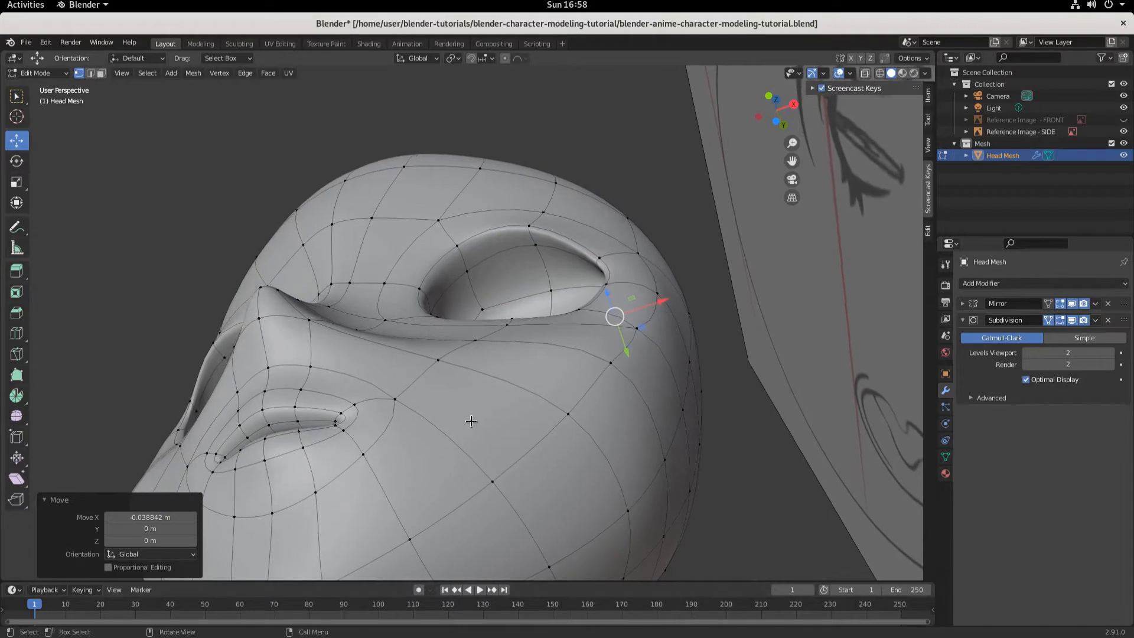
middle_drag(500, 380, 499, 321)
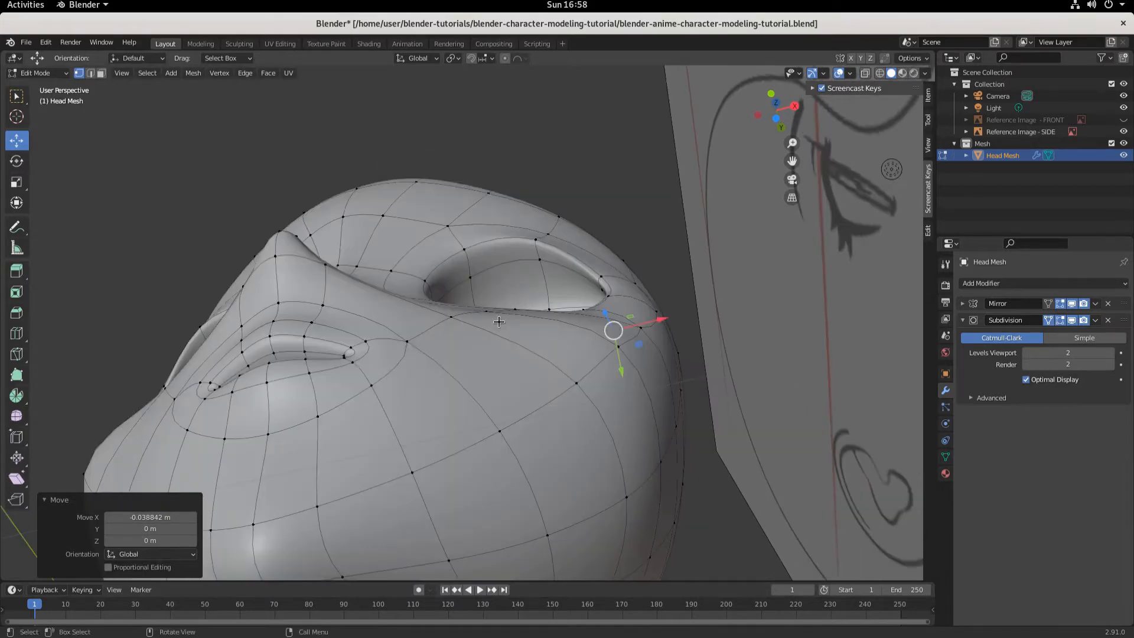
click(383, 215)
drag(419, 197, 459, 199)
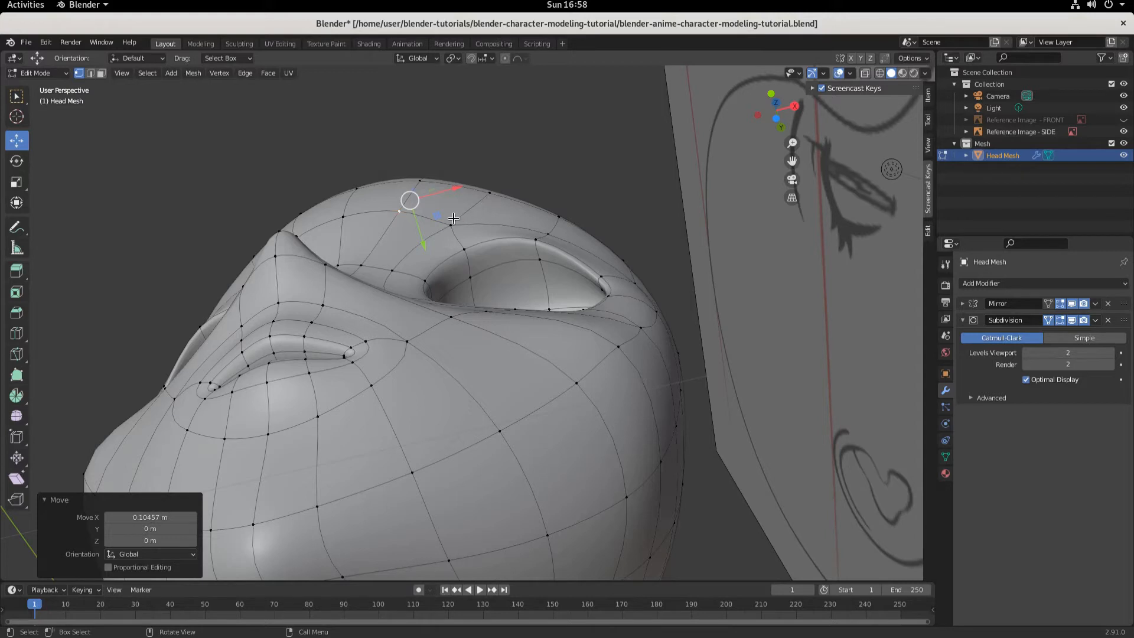
- Adjust the vertex above the eye's outer part along Y, and move the inner brow vertex about 0.058 m along X and slightly along Y
middle_drag(483, 250, 459, 254)
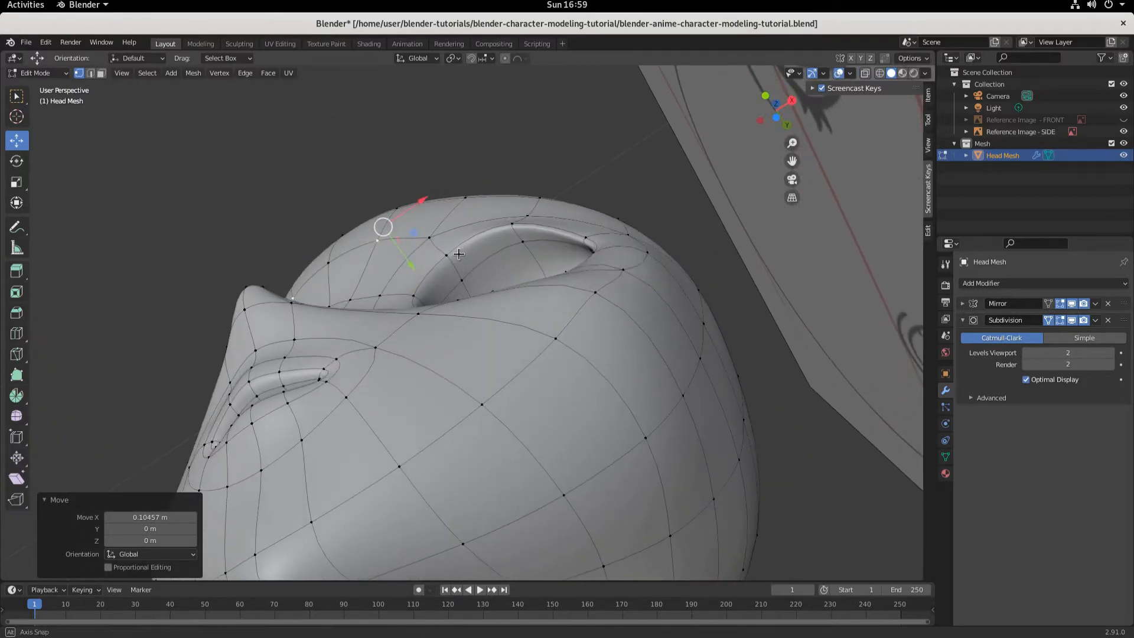
click(527, 215)
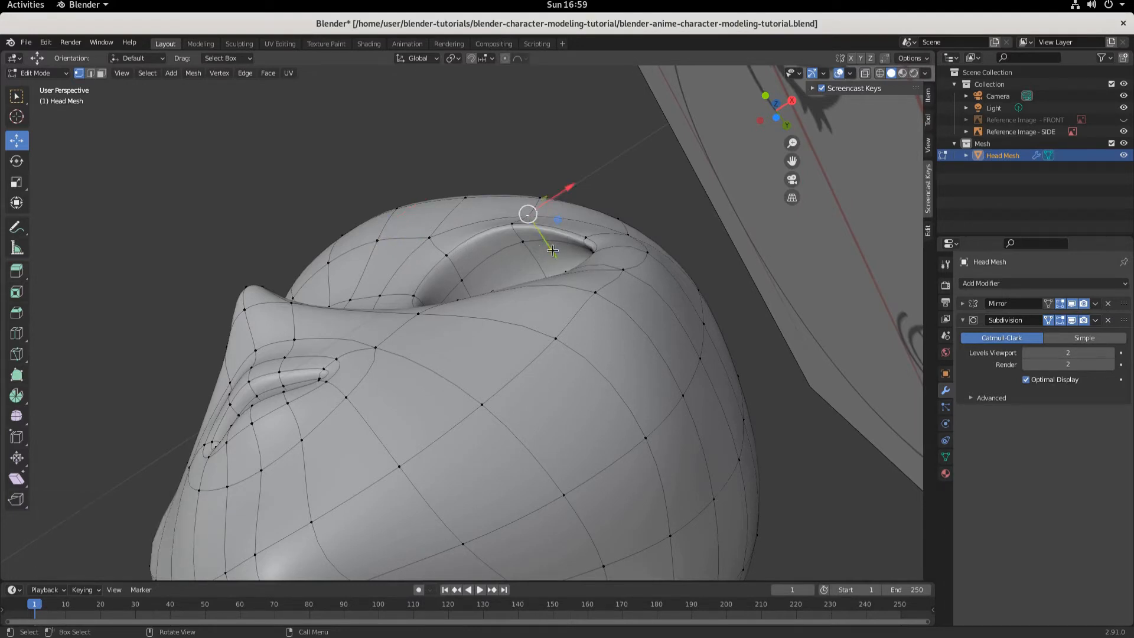
drag(552, 251, 544, 238)
click(432, 233)
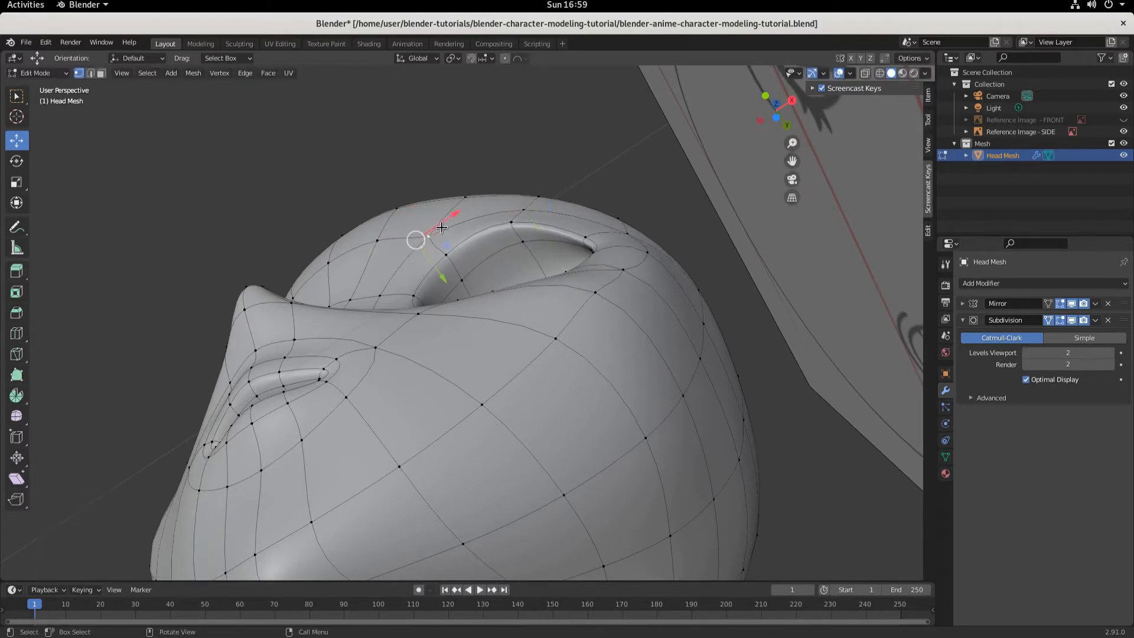
drag(441, 227, 459, 216)
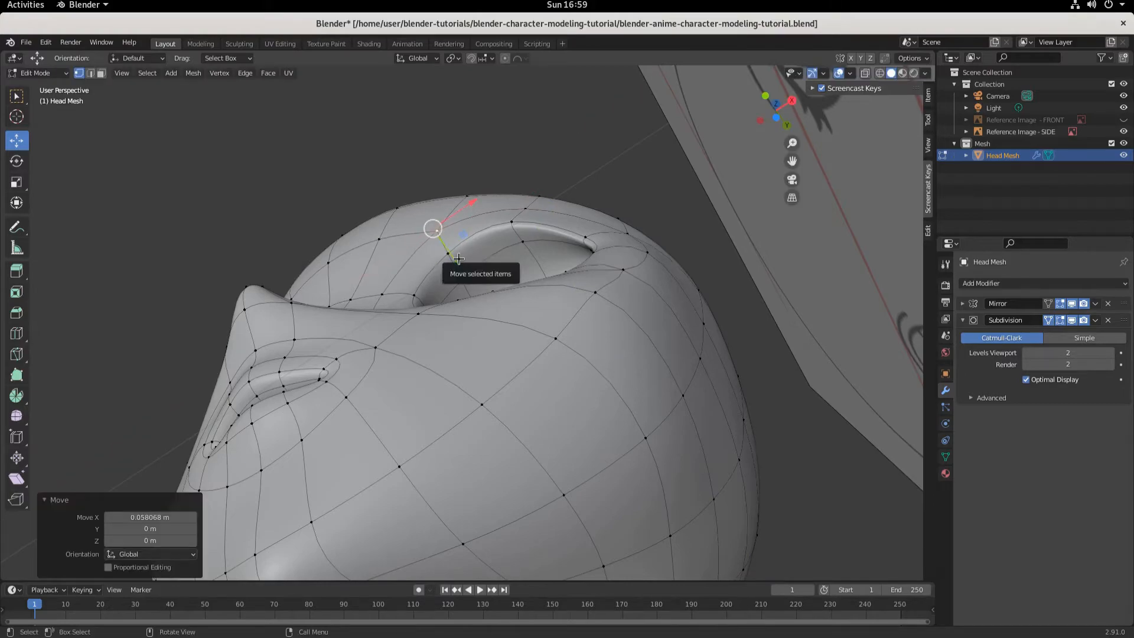
drag(459, 258, 458, 249)
- Move the vertex above the outer eye corner about -0.046 m along Y, nudge it slightly, and compare it with the front reference
middle_drag(458, 249, 433, 347)
click(471, 242)
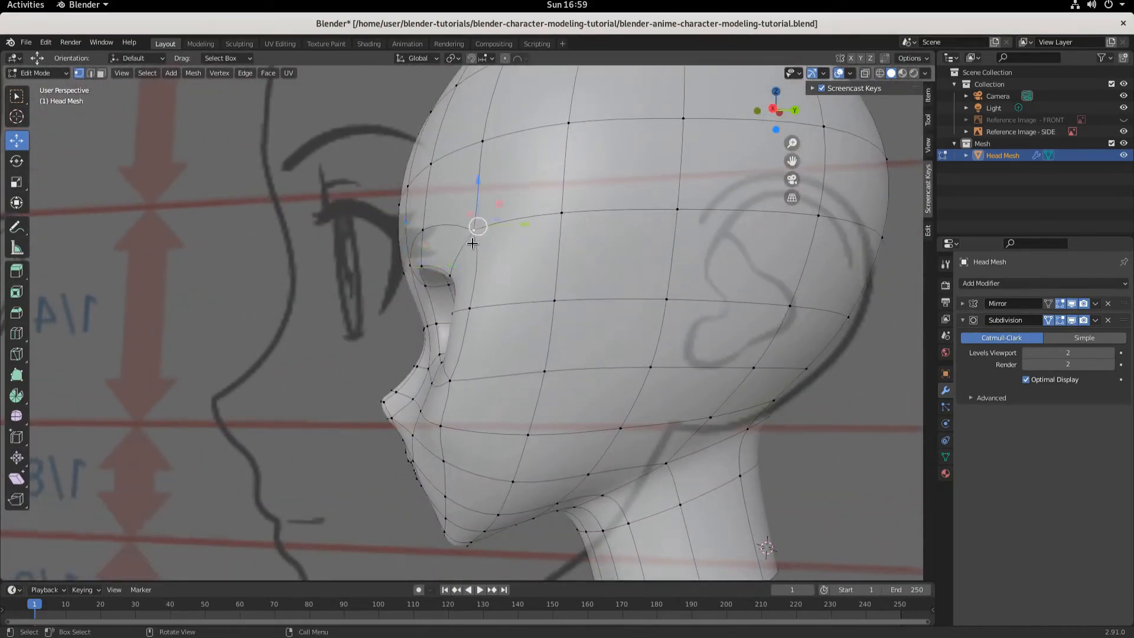
key(g)
key(y)
click(527, 282)
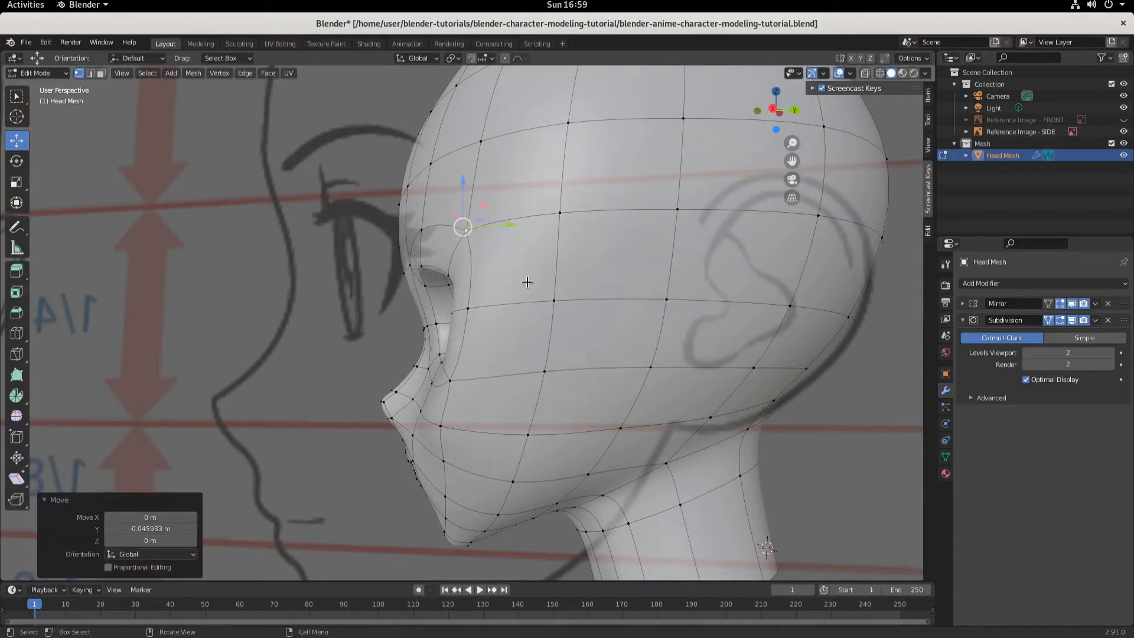
middle_drag(527, 281, 774, 288)
drag(434, 278, 442, 278)
middle_drag(567, 412, 472, 411)
key(KP_1)
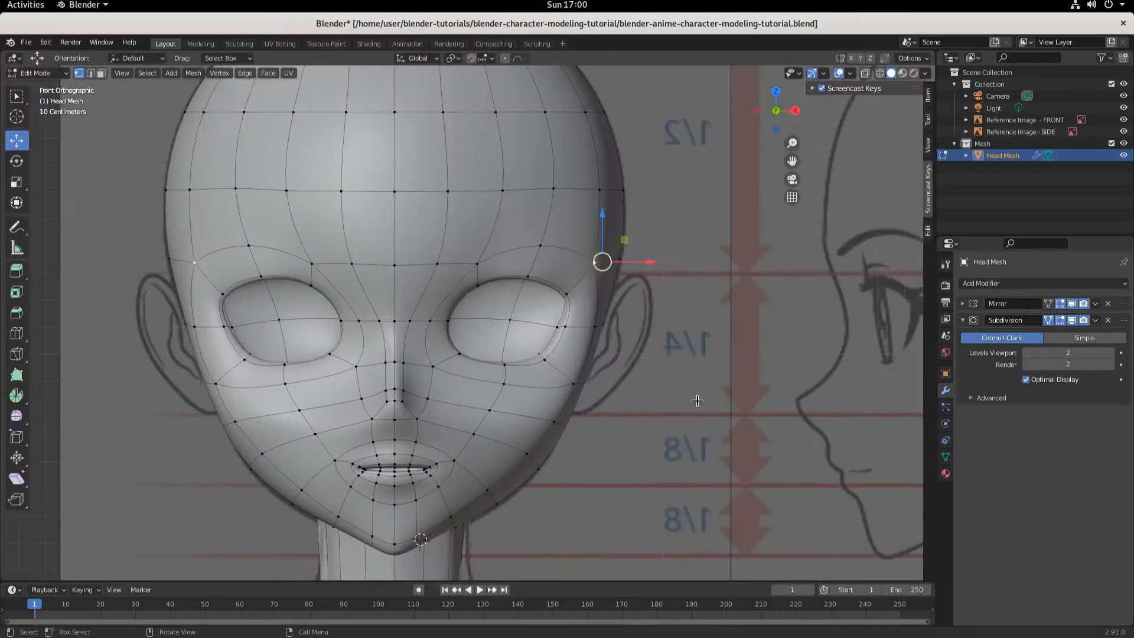
- Raise the brow vertex above the middle of the eye about 0.054 m along Z and move it about -0.054 m along Y
middle_drag(709, 425, 402, 234)
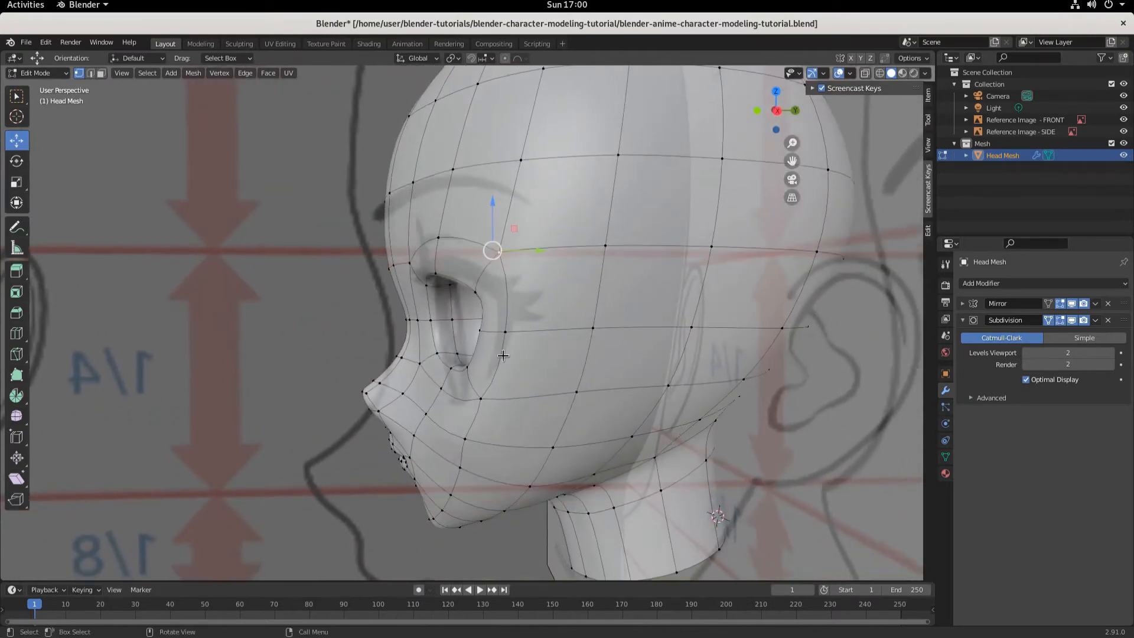
click(424, 235)
key(g)
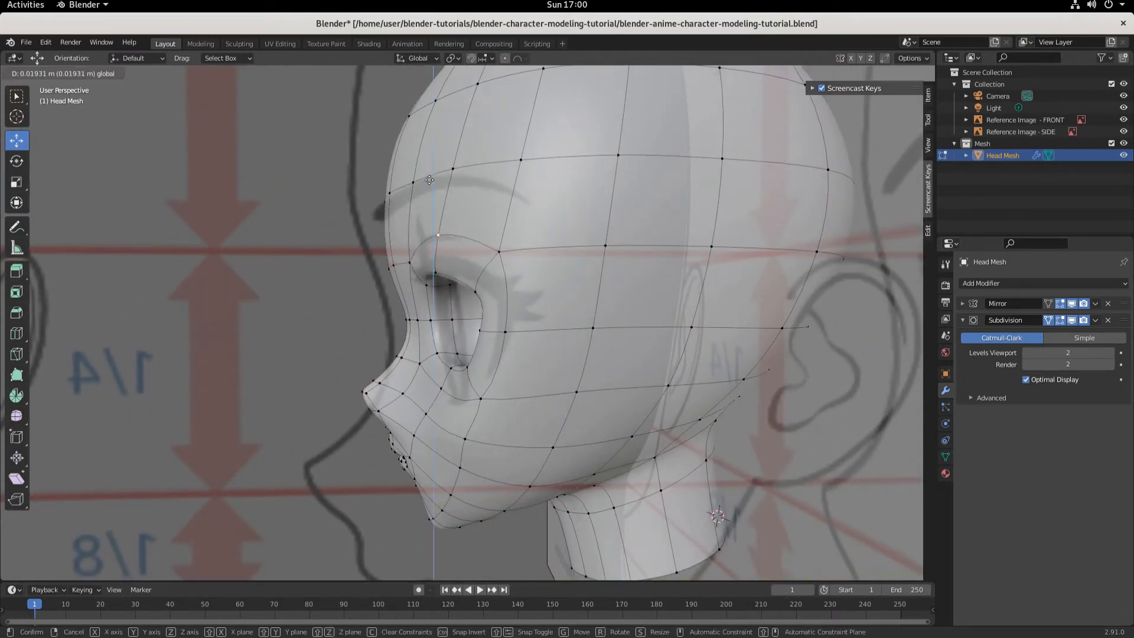
key(z)
click(472, 220)
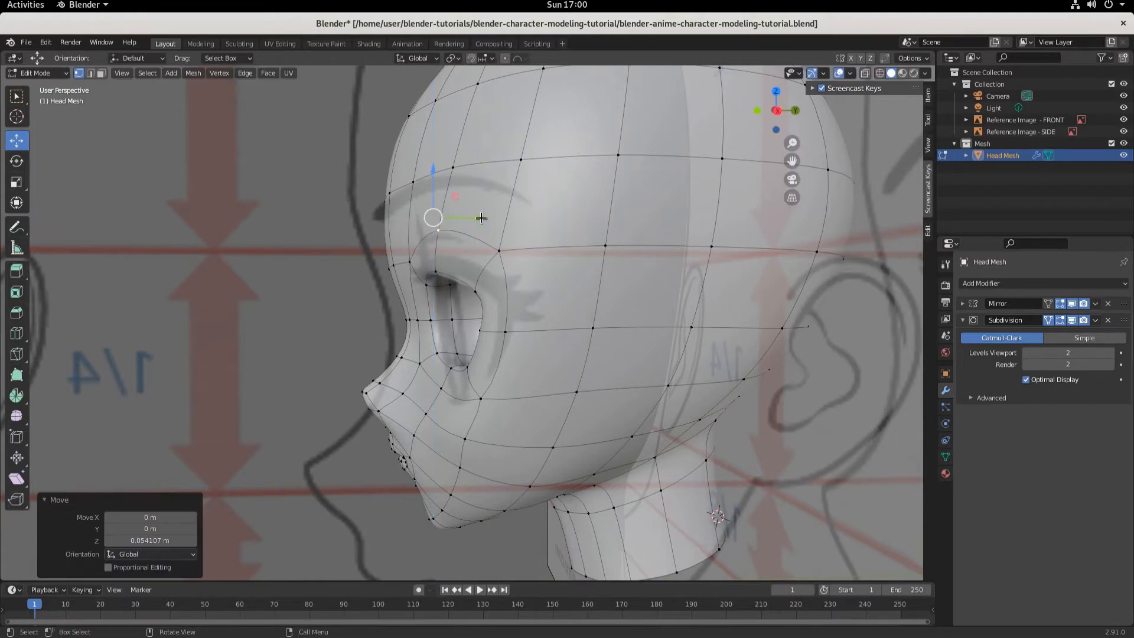
key(g)
key(y)
click(467, 218)
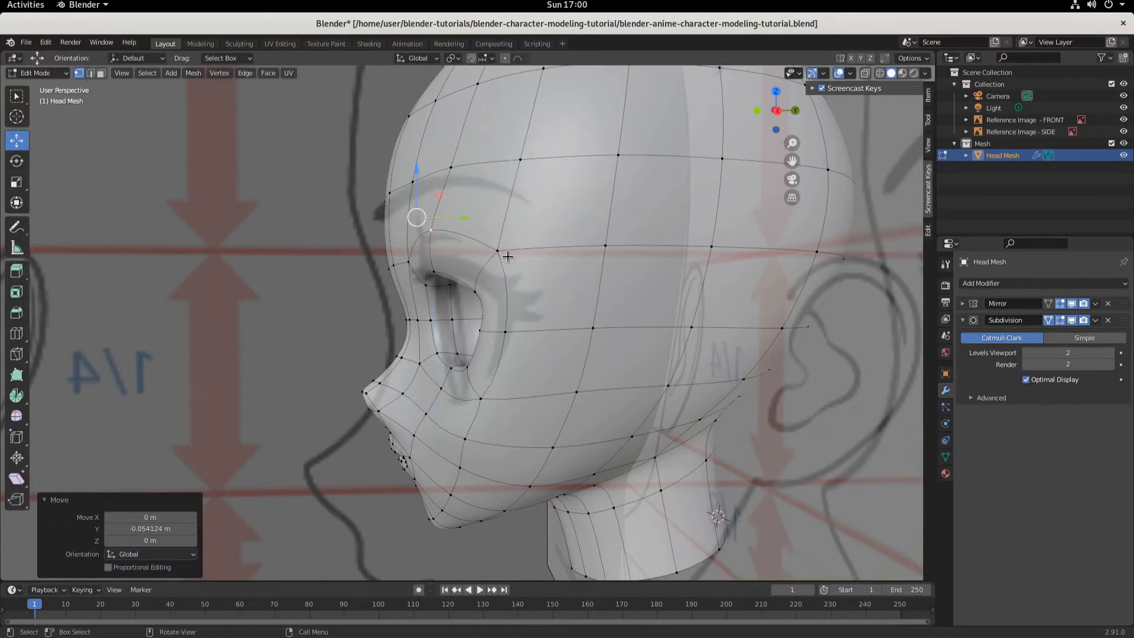
- Raise the brow vertex above the outer eye corner about 0.052 m along Z and move it about -0.028 m along Y
click(498, 248)
key(g)
key(z)
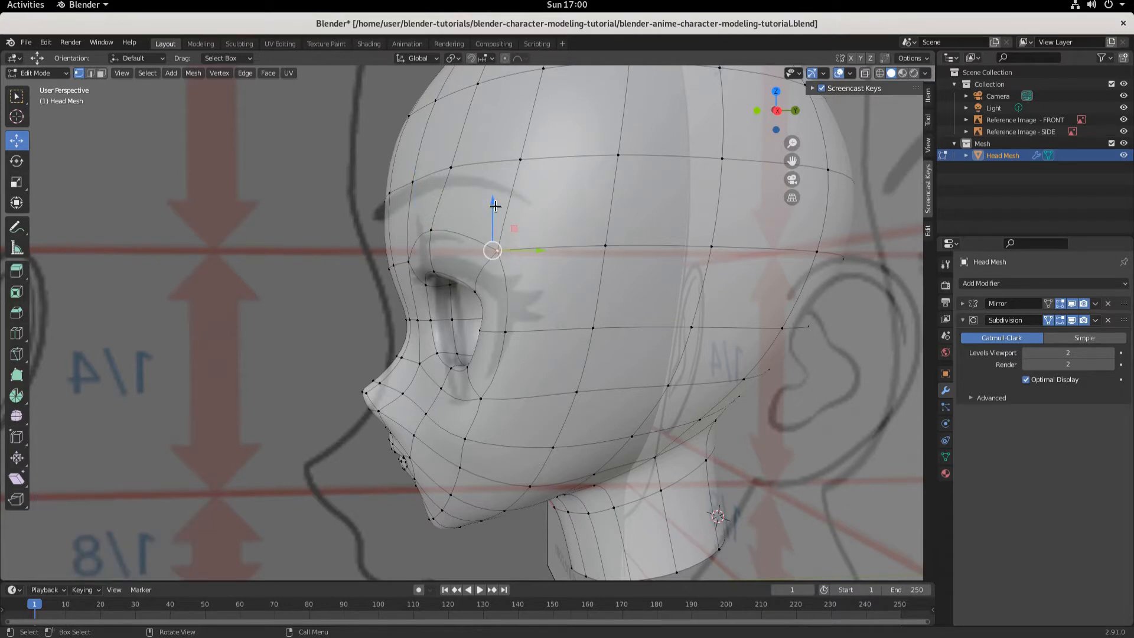
click(497, 193)
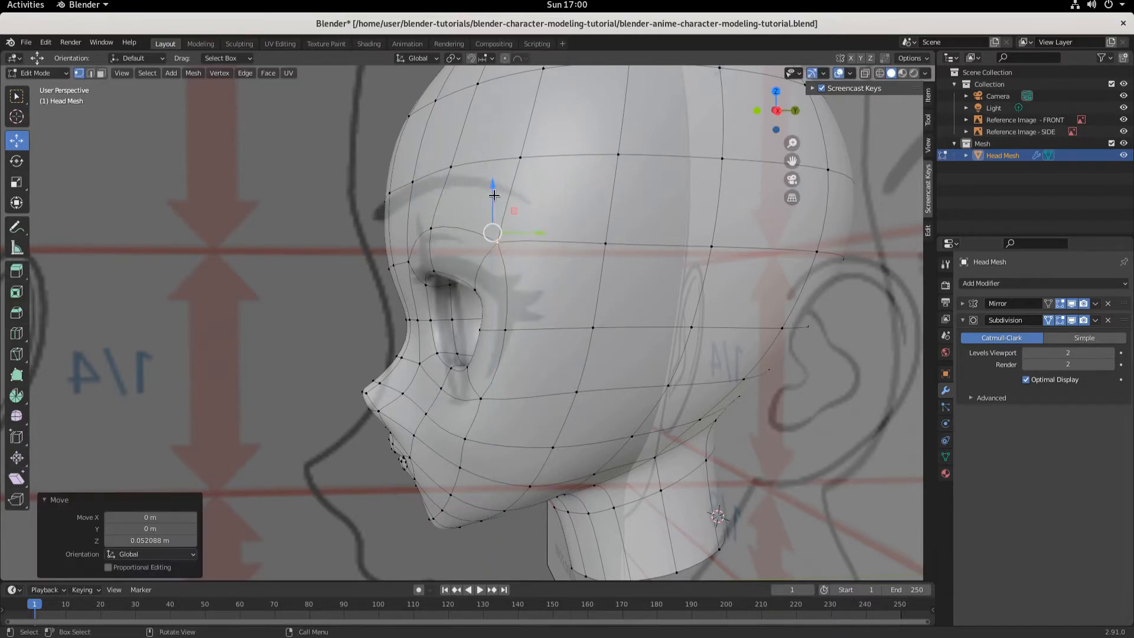
key(g)
key(y)
click(528, 234)
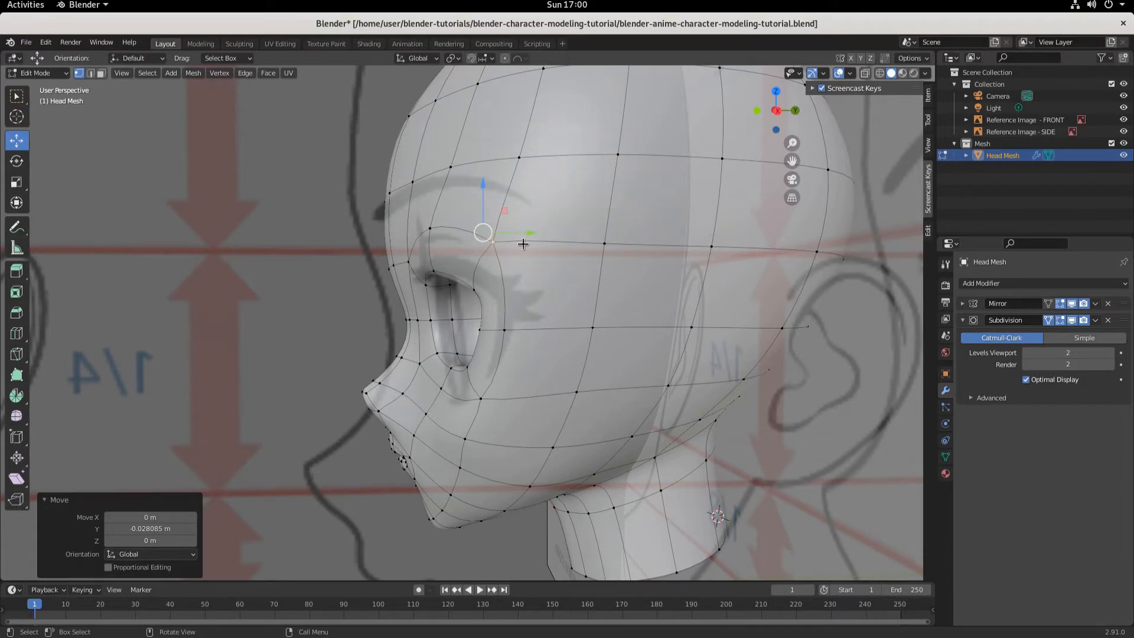
- Shift the inner brow vertex slightly forward along Y and raise it about 0.023 m along Z
middle_drag(534, 296, 449, 262)
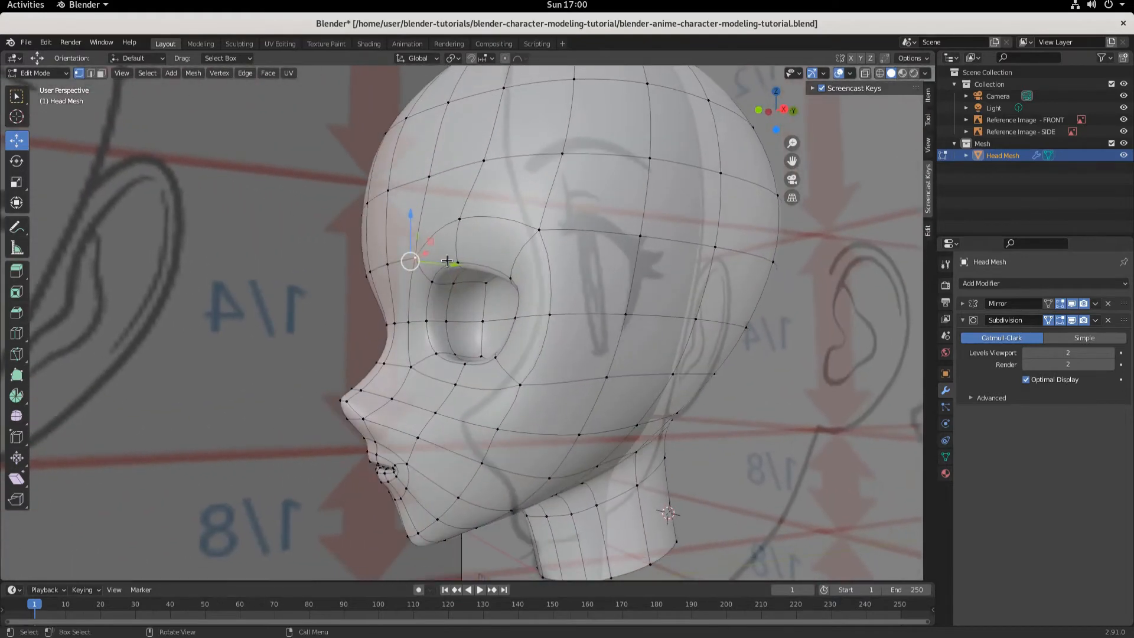
key(g)
drag(448, 263, 441, 261)
drag(400, 218, 399, 213)
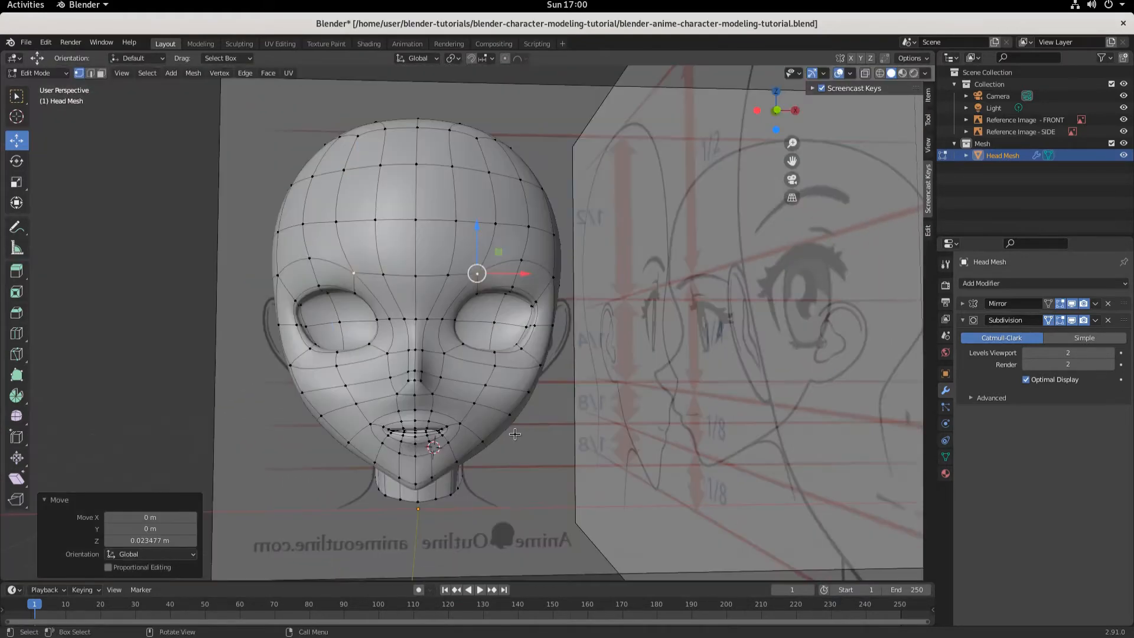
- Hide the front and side reference images to inspect the head mesh on its own
middle_drag(515, 434, 457, 392)
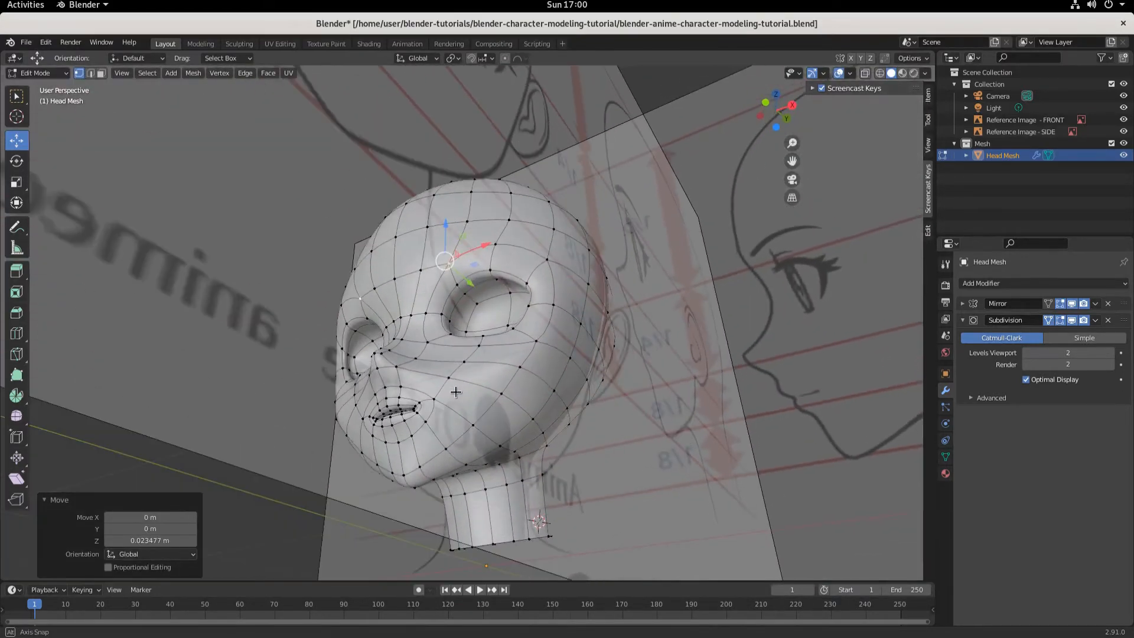
click(1123, 120)
click(1123, 132)
middle_drag(711, 319, 621, 418)
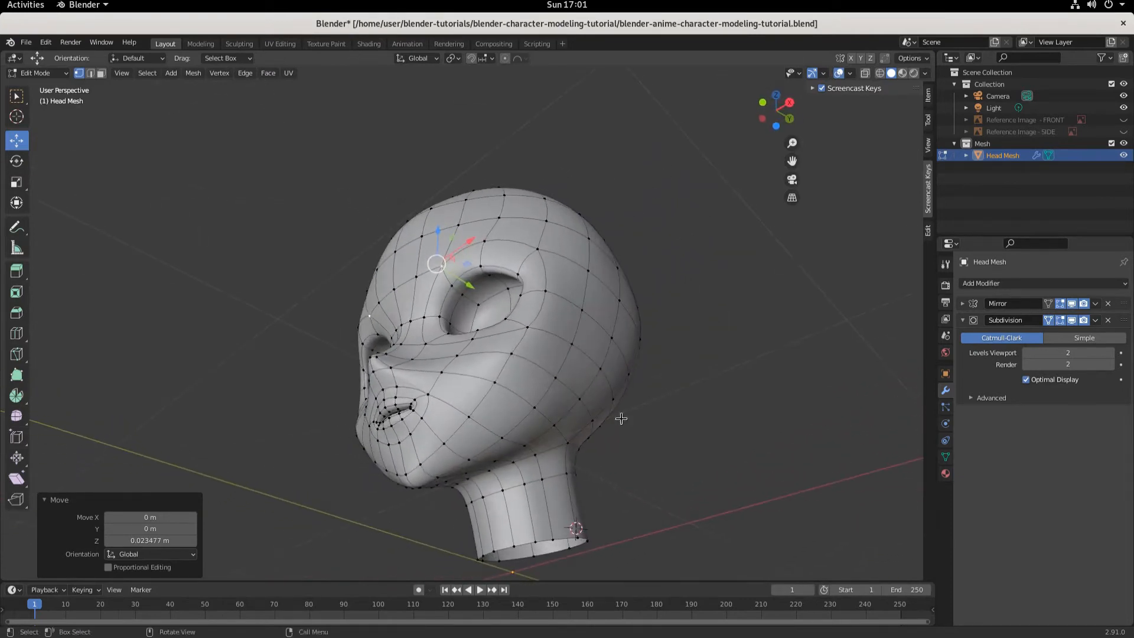
- Move the rear jaw area vertex above the neck outward along X by about 0.028 m to round out the contour
click(555, 424)
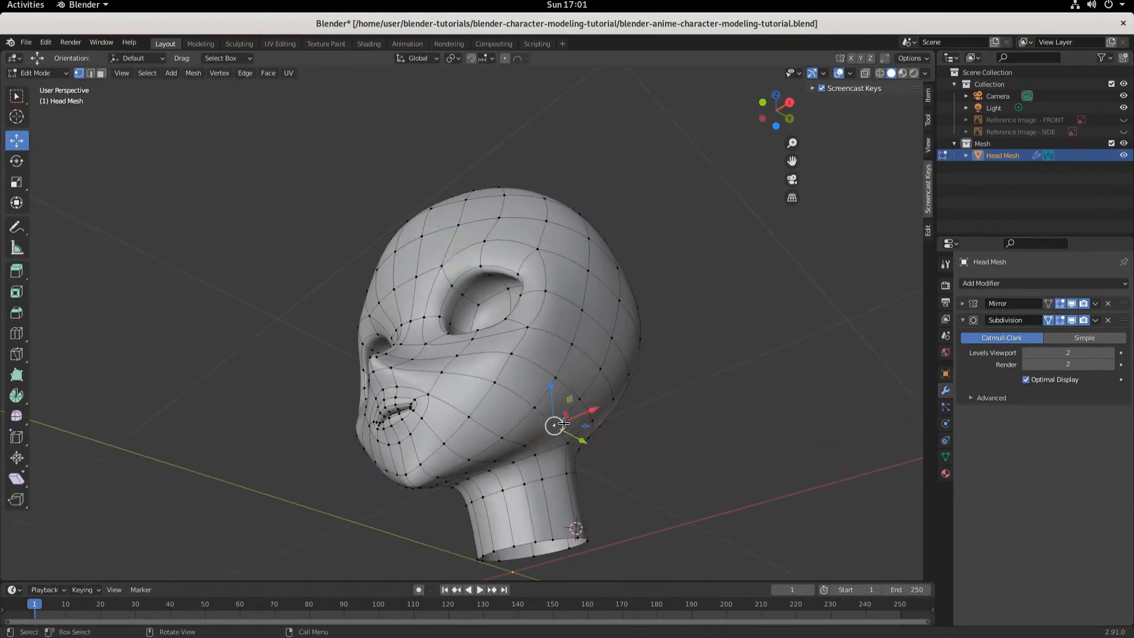
drag(594, 411, 617, 388)
click(582, 398)
middle_drag(584, 398, 637, 449)
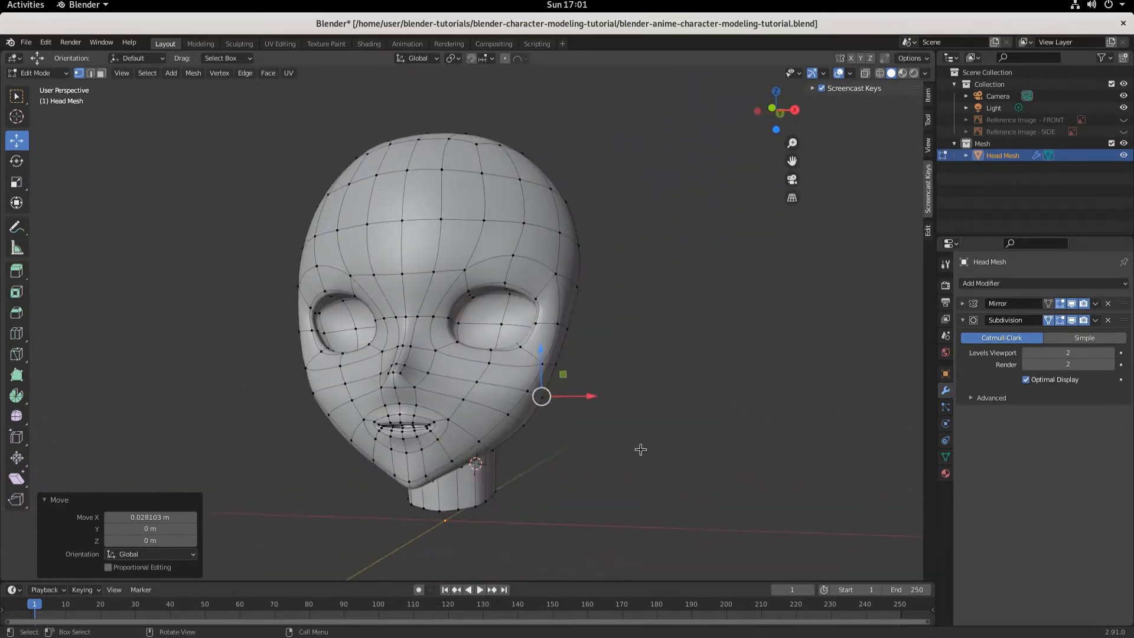
- Shift the jaw-edge vertex beside the cheek slightly outward along X to smooth the face outline
click(518, 387)
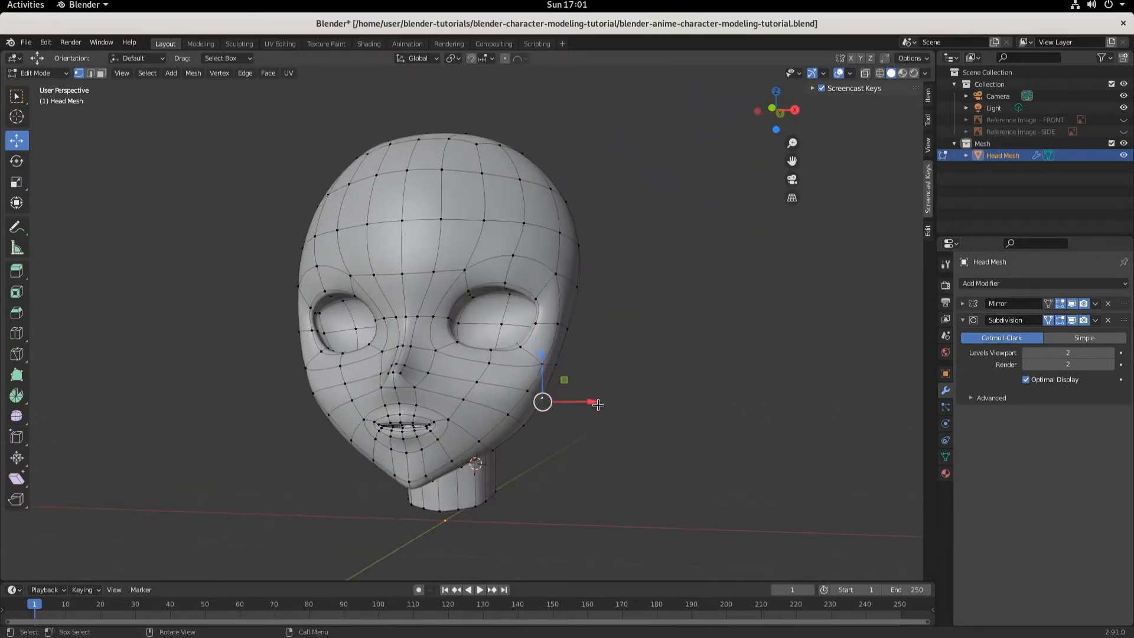
drag(587, 391, 598, 398)
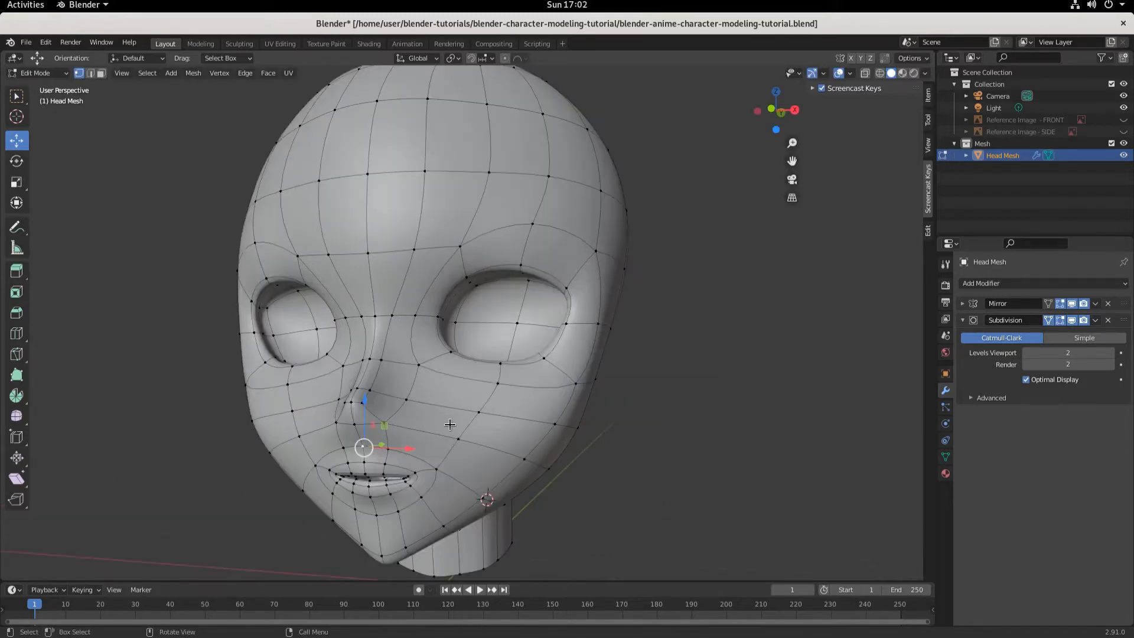
- Move the vertex beside the base of the nose back about 0.049 m along Y
click(453, 433)
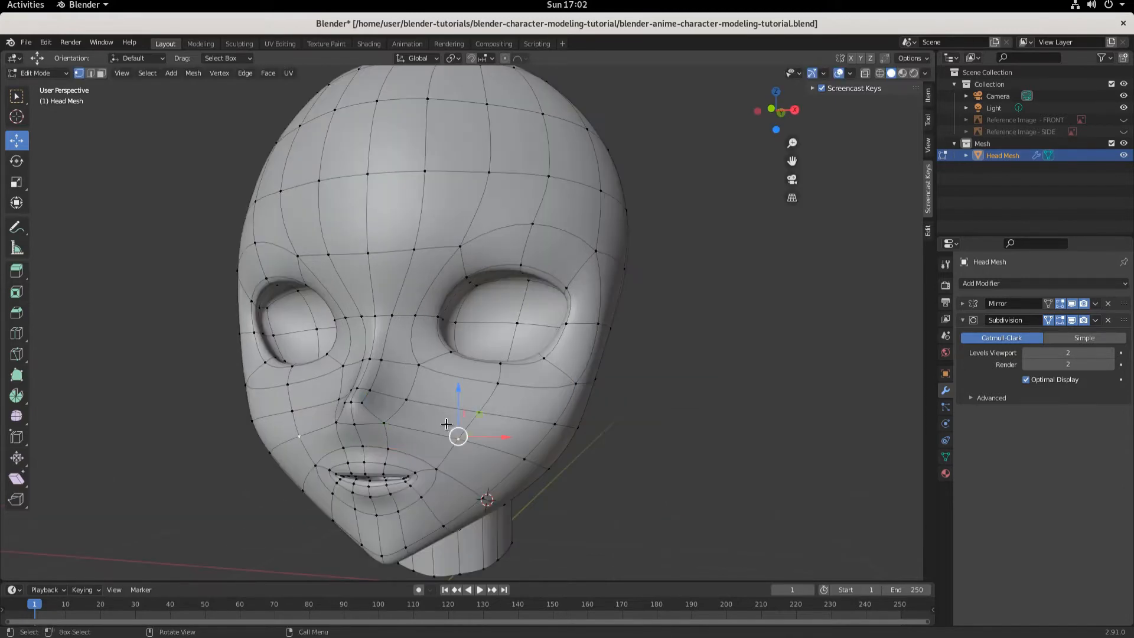
click(386, 422)
middle_drag(438, 466, 387, 433)
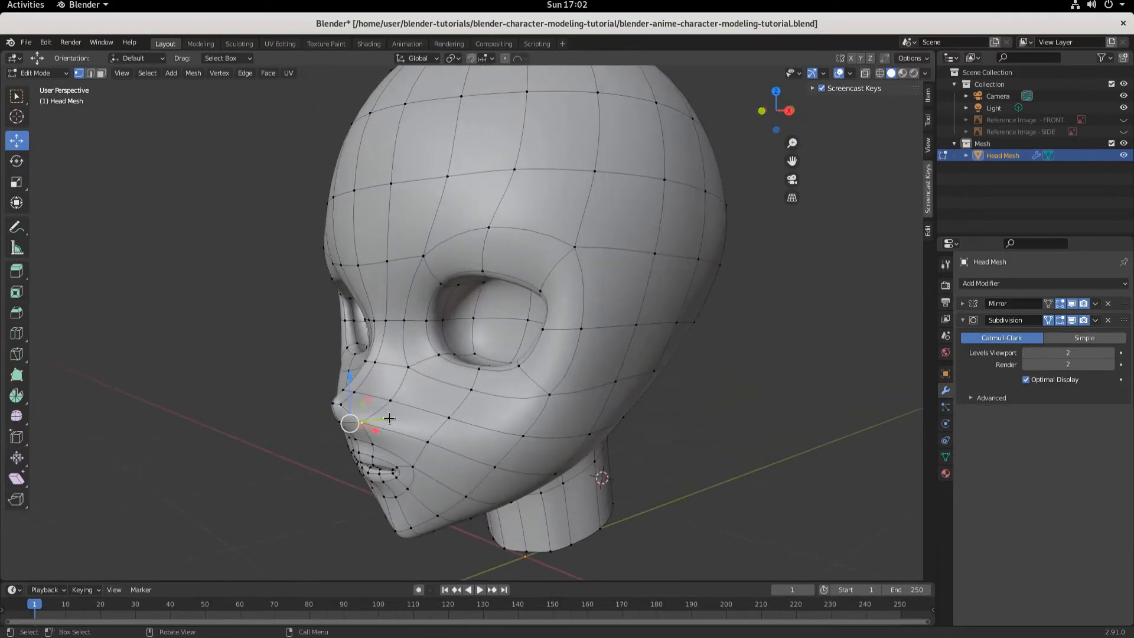
drag(389, 418, 405, 416)
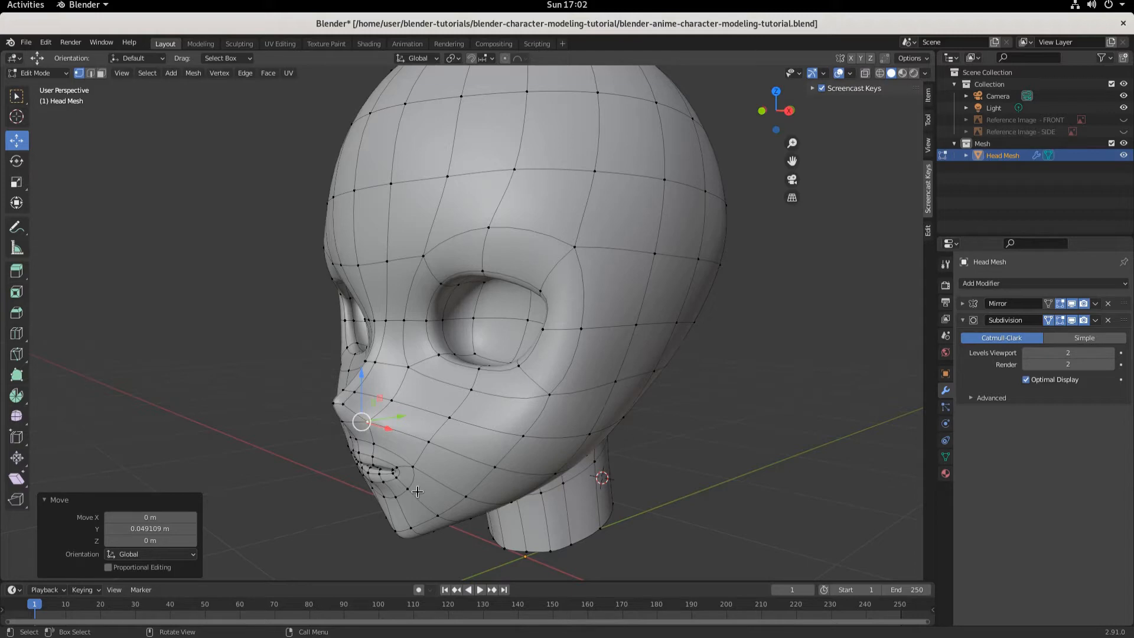
- Adjust the cheek vertex below the eye along Y with moves of about -0.027 m and -0.045 m, refining it from a low view
middle_drag(453, 502, 491, 387)
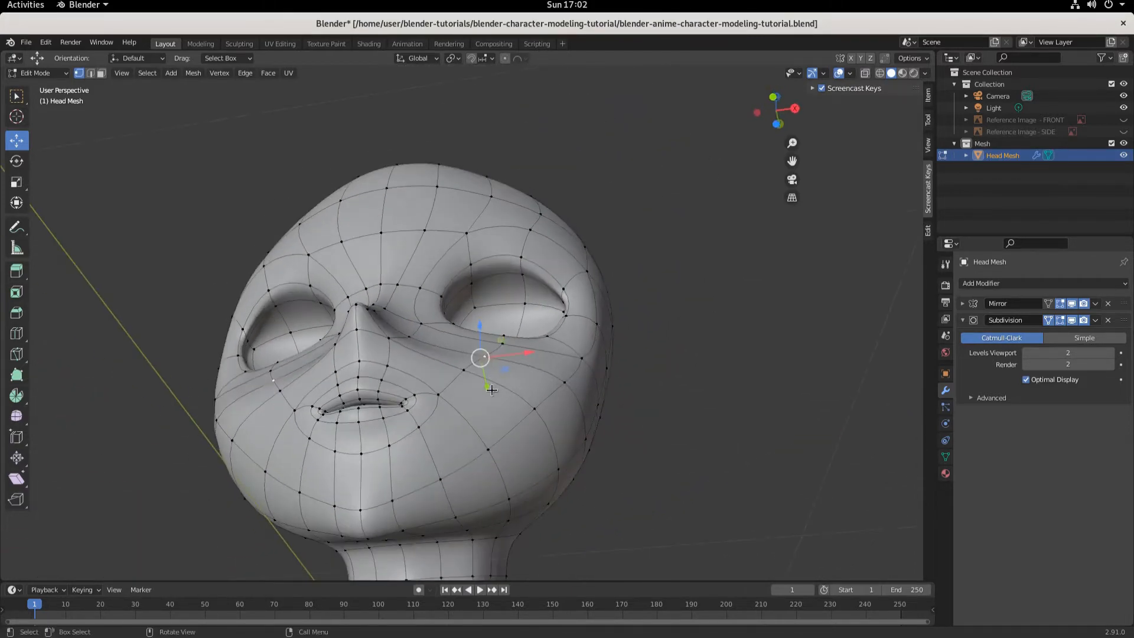
drag(486, 385, 483, 380)
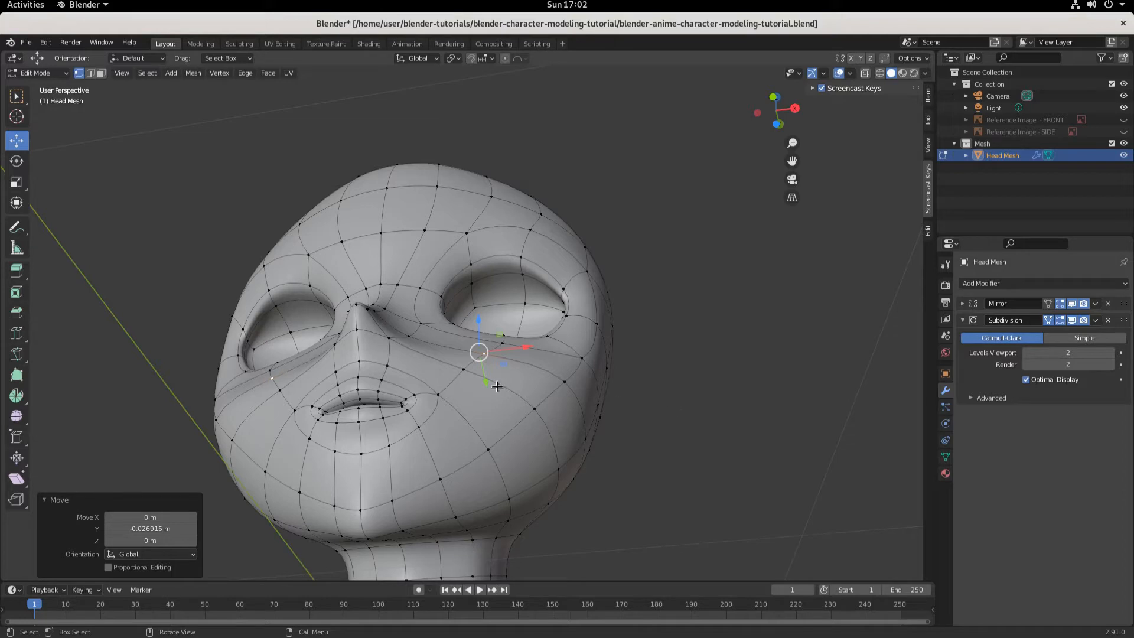
click(505, 342)
drag(513, 373, 458, 356)
middle_drag(458, 356, 445, 385)
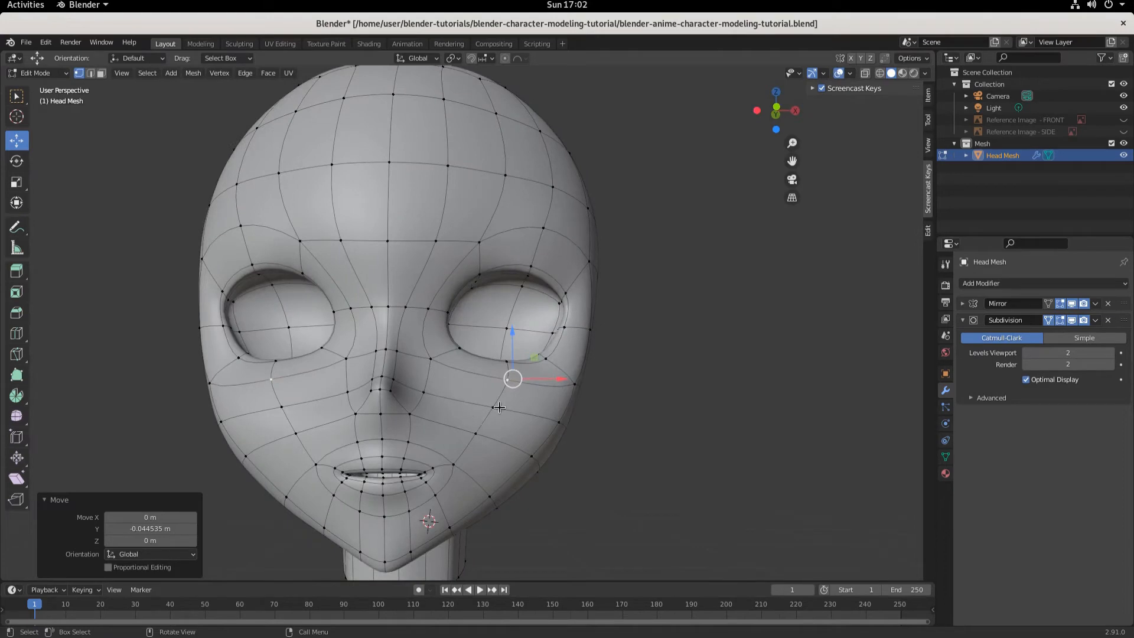
middle_drag(497, 420, 481, 360)
click(488, 344)
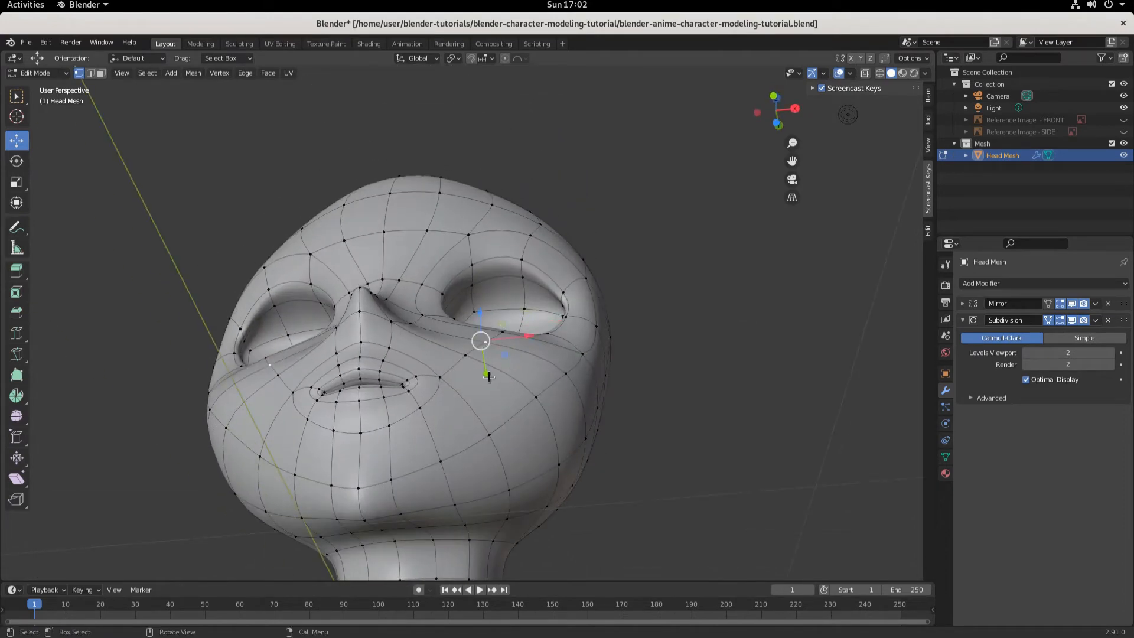
drag(489, 378, 486, 370)
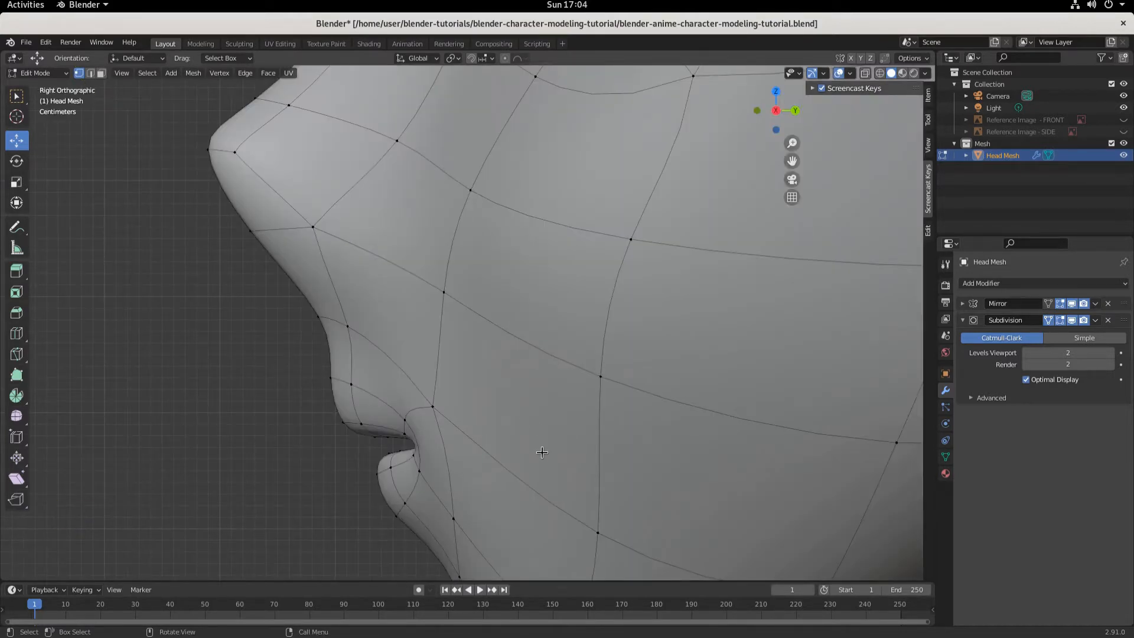
- In the right side view, move the philtrum vertex back about 0.007 m along Y and set the upper lip vertices back along Y
click(321, 314)
drag(378, 322, 391, 323)
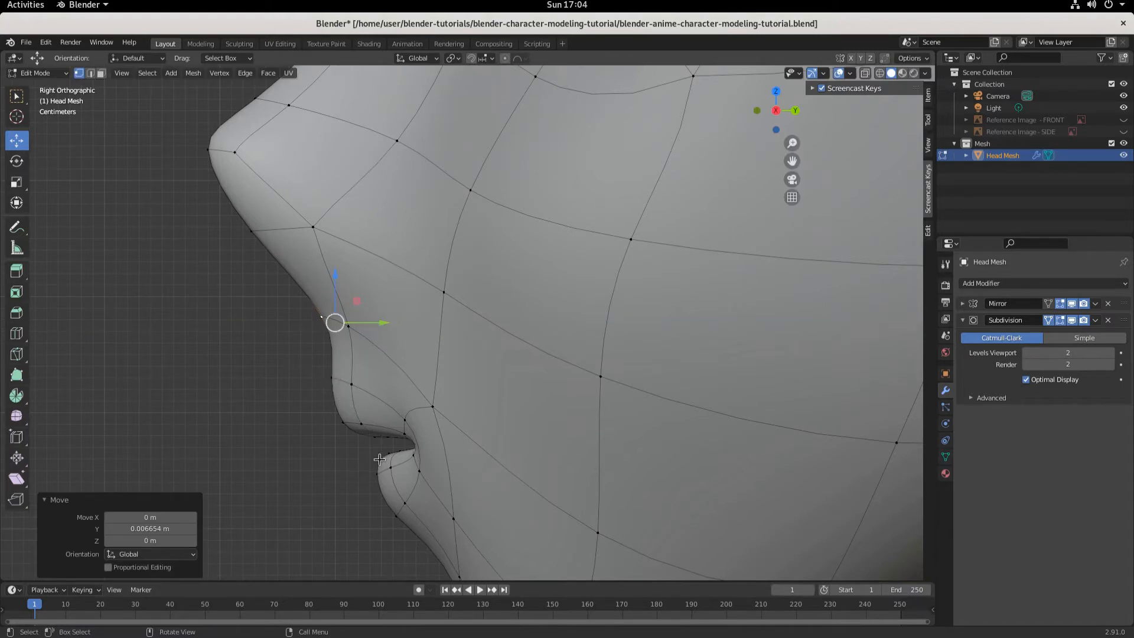
click(342, 428)
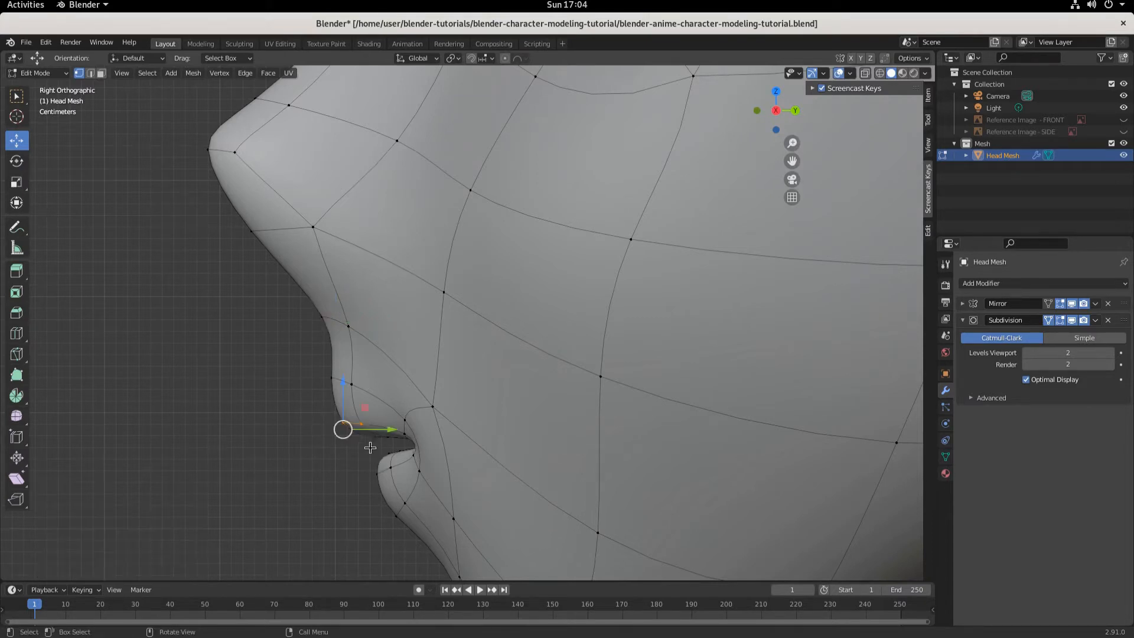
mouse_move(343, 383)
mouse_down()
mouse_move(353, 394)
mouse_move(352, 382)
mouse_up()
drag(397, 428, 418, 424)
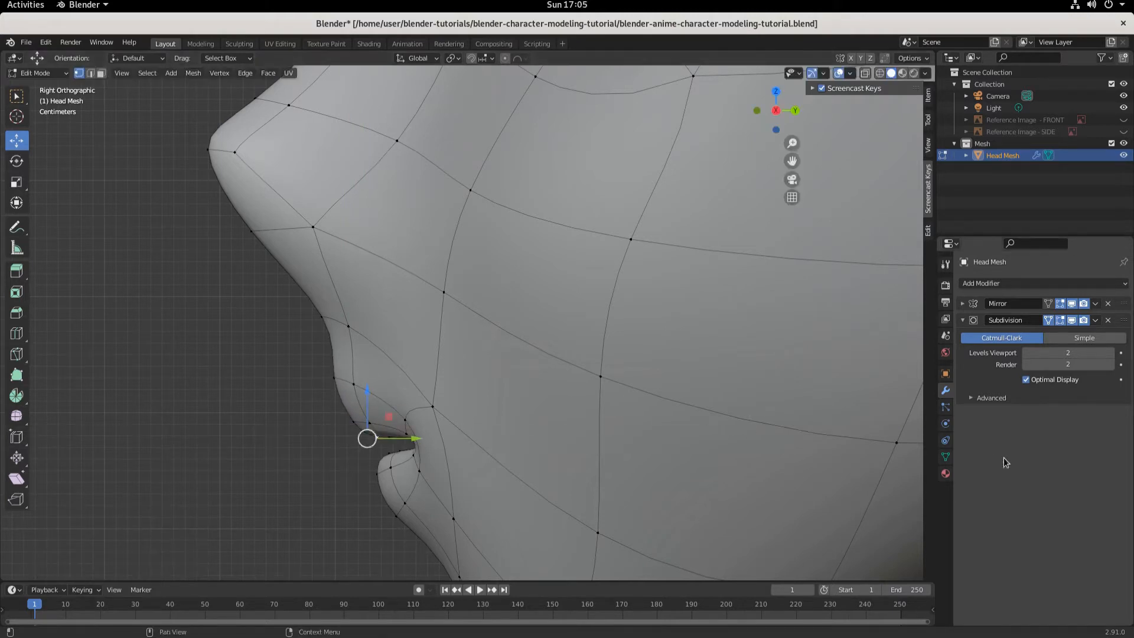
- Turn off the Subdivision modifier's on-cage display so the original cage vertices can be edited
click(1048, 320)
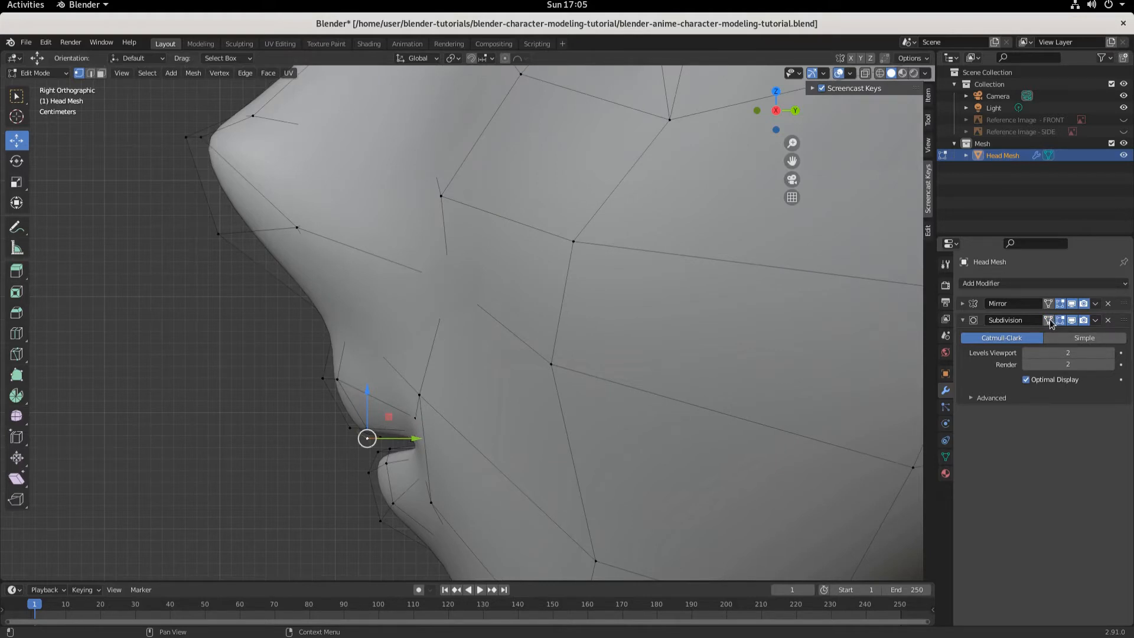
click(1048, 320)
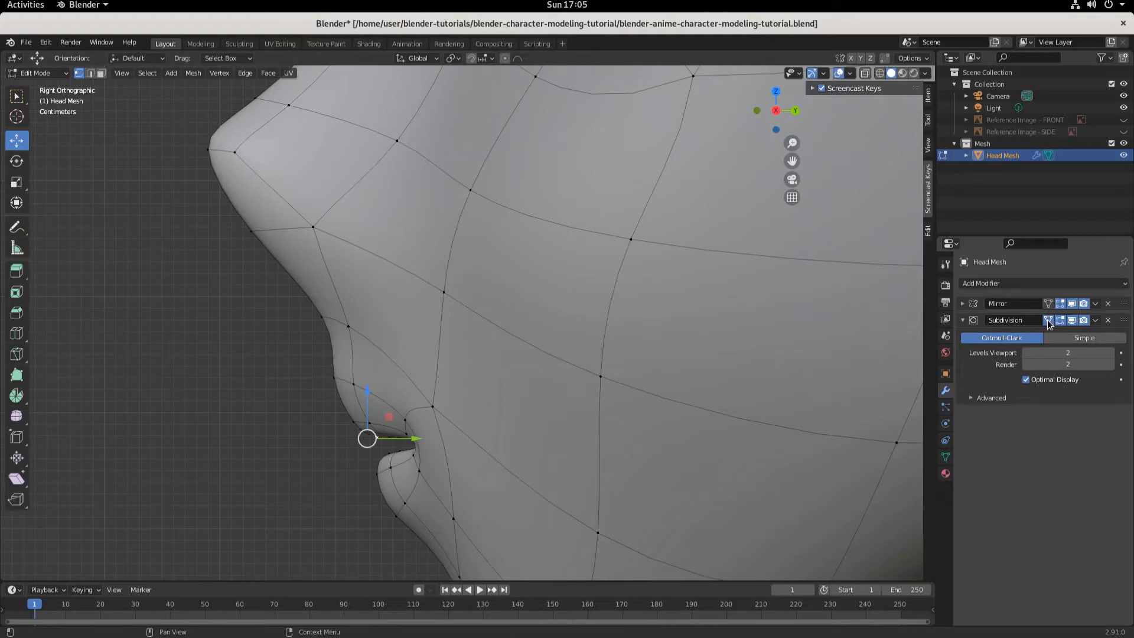
click(1047, 320)
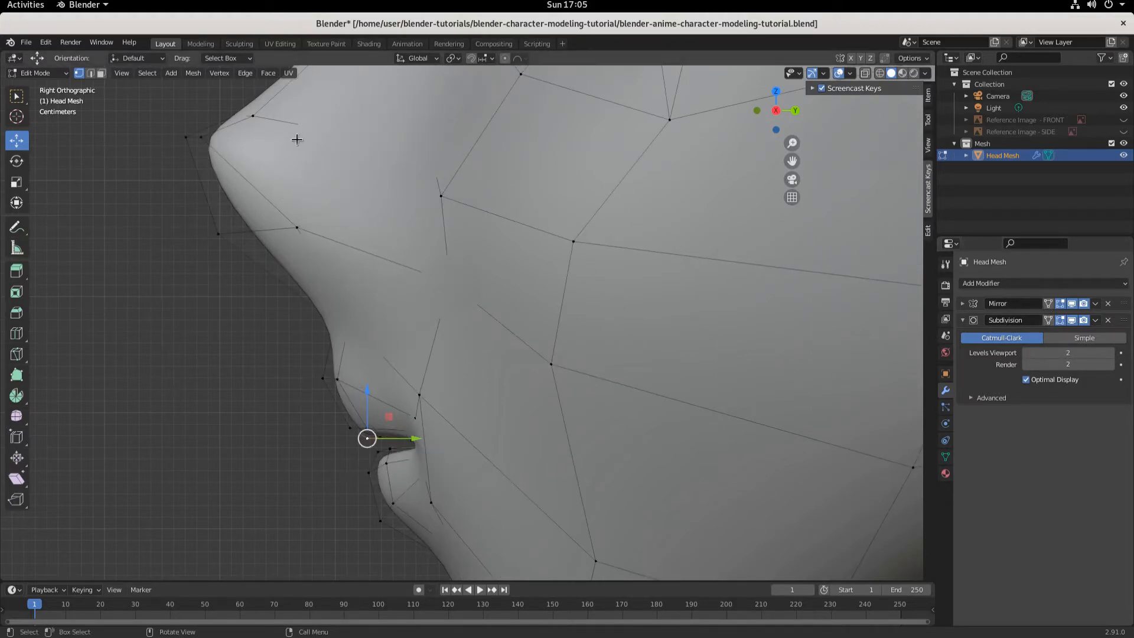
- Lower the front upper lip edge vertices about 0.005 m along Z
click(323, 379)
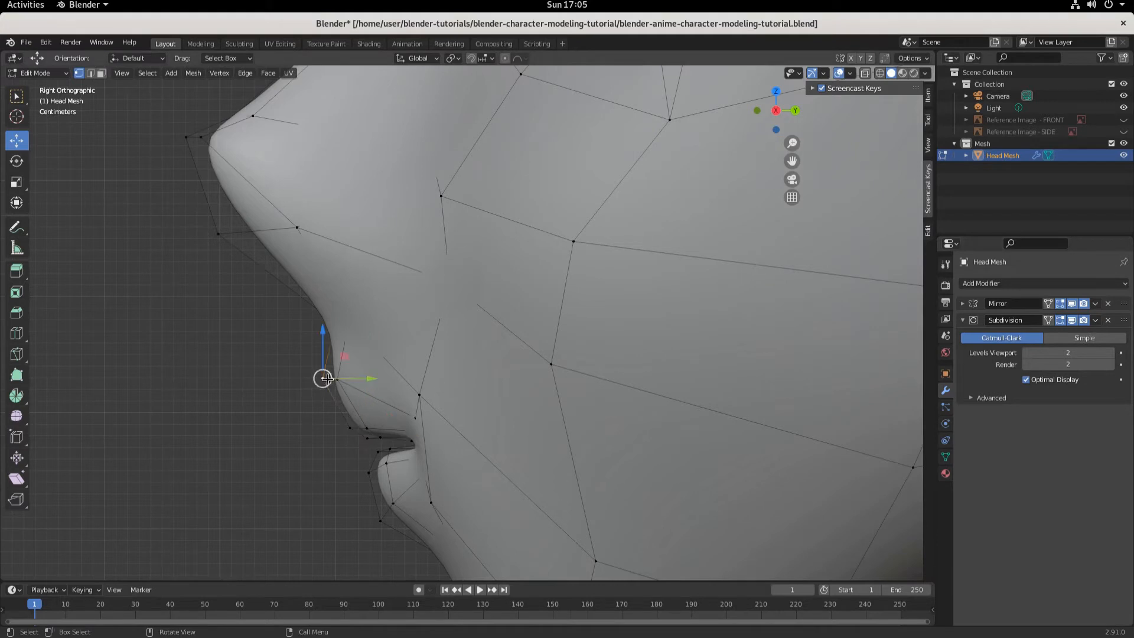
click(420, 396)
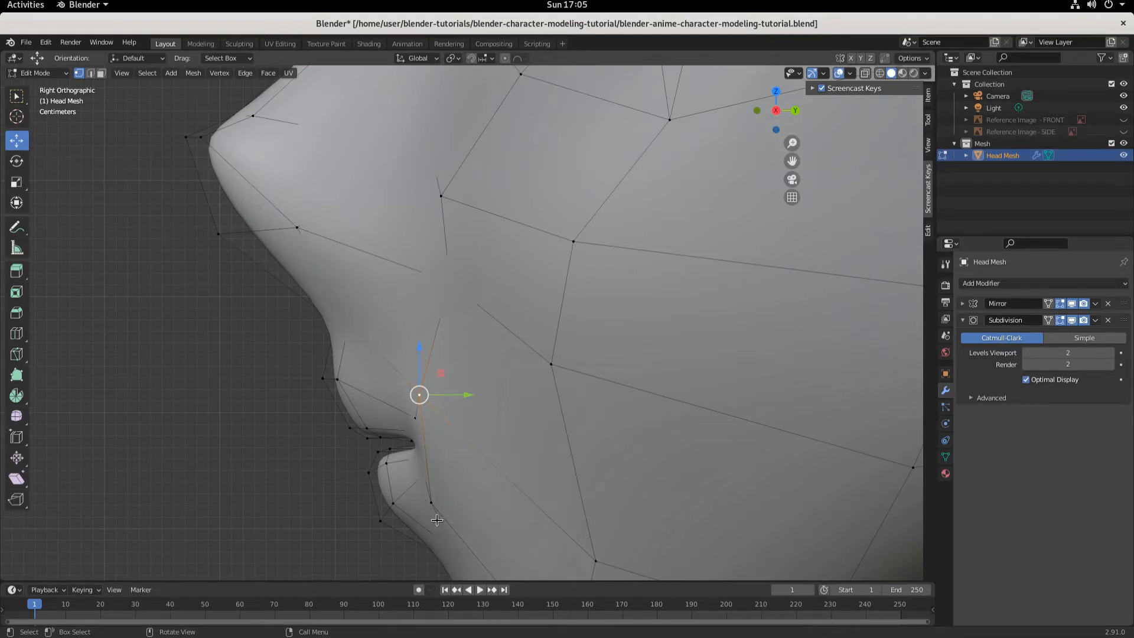
drag(336, 421, 378, 447)
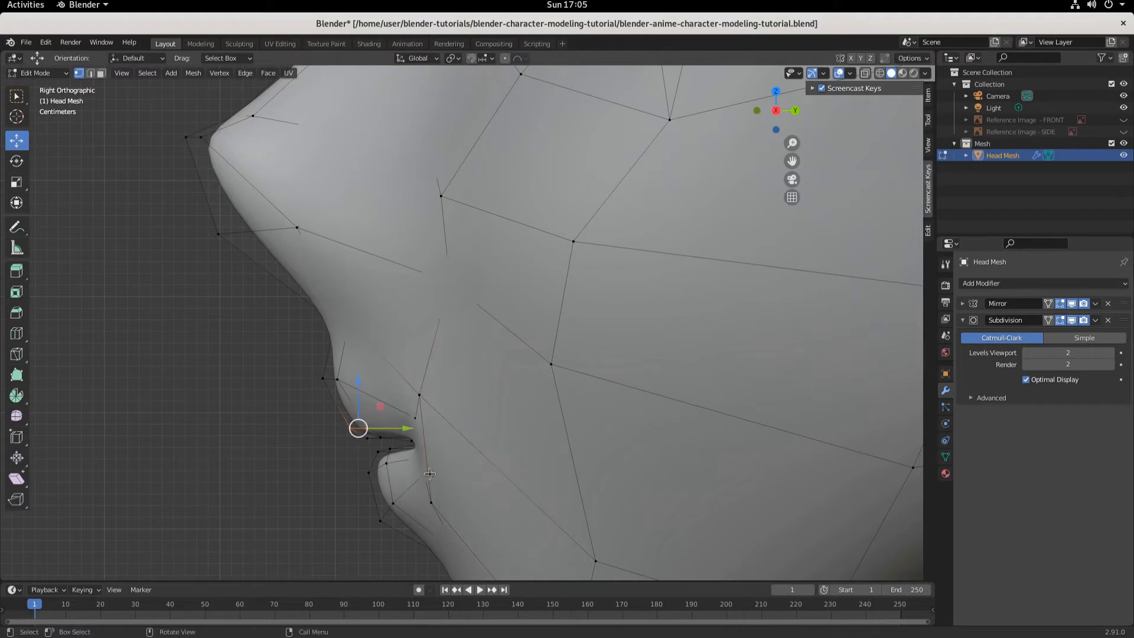
drag(359, 382, 363, 389)
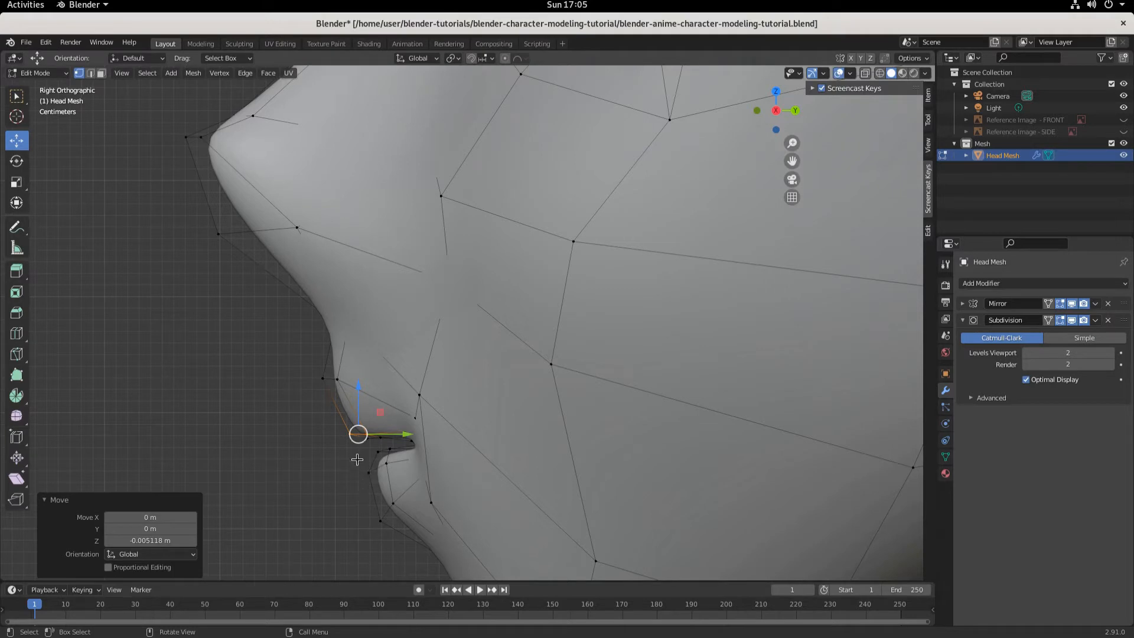
- Raise the front lower lip vertices about 0.012 m along Z, shift them -0.004 m along Y, and lower them about 0.007 m
click(377, 468)
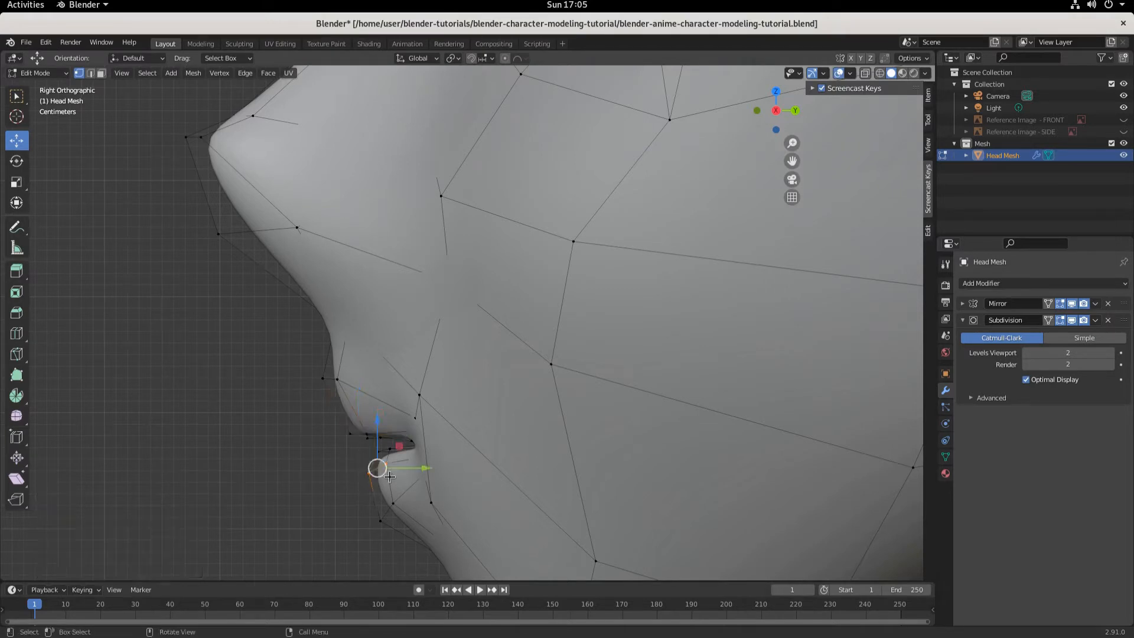
drag(373, 425, 370, 410)
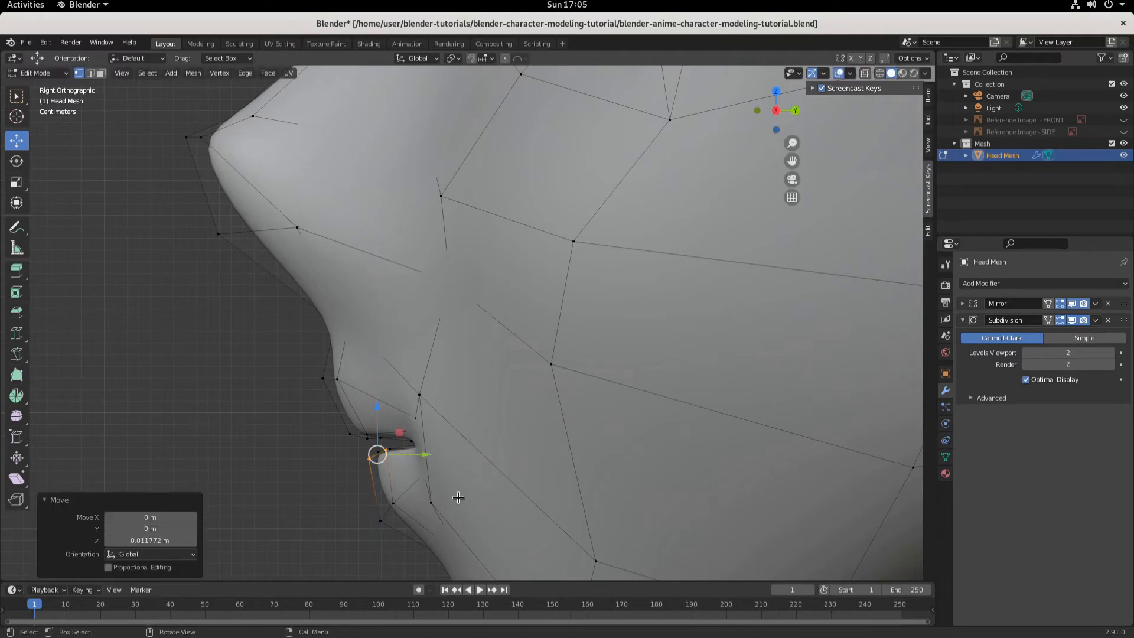
drag(426, 455, 420, 456)
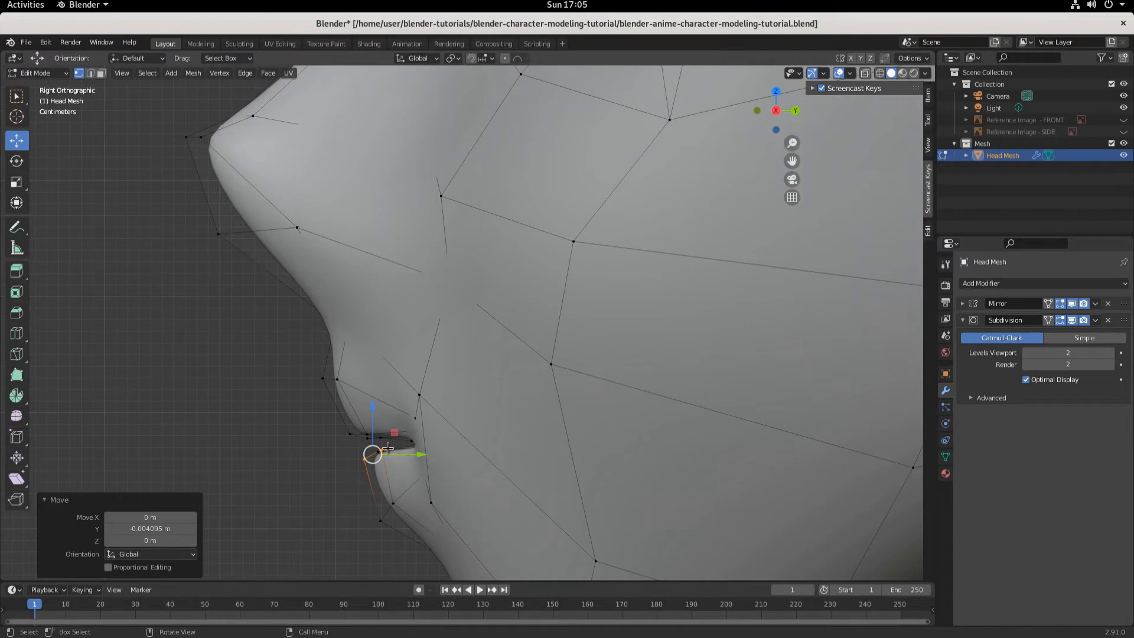
drag(372, 410, 391, 426)
click(382, 418)
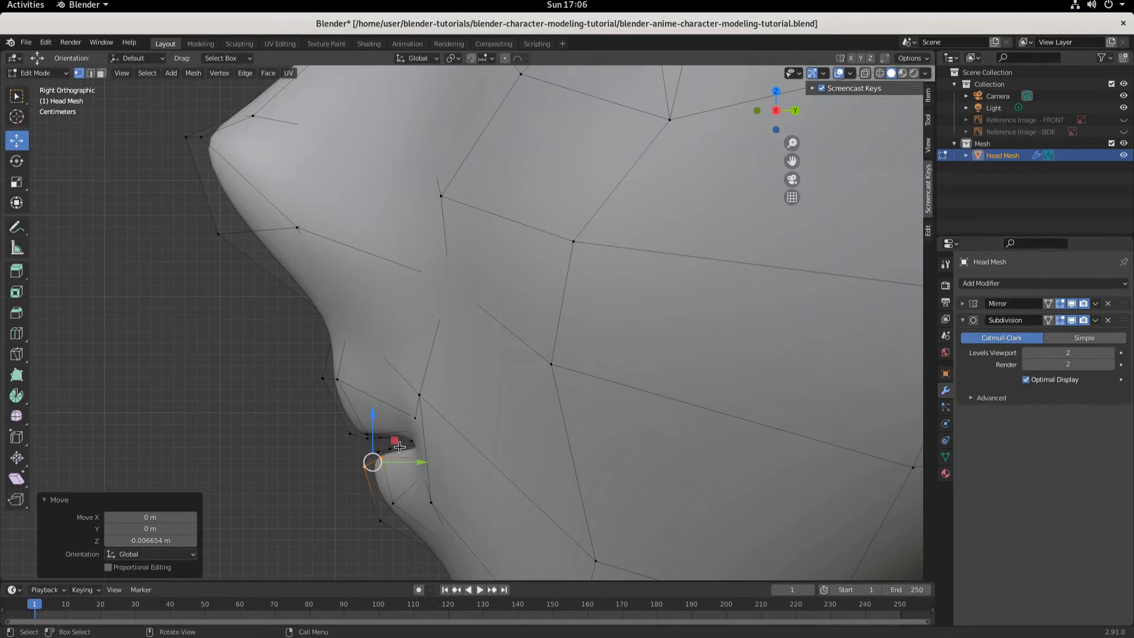
- Lower the vertex beside the centre line above the upper lip about 0.008 m along Z and move it outward about 0.008 m along X
middle_drag(400, 438, 407, 413)
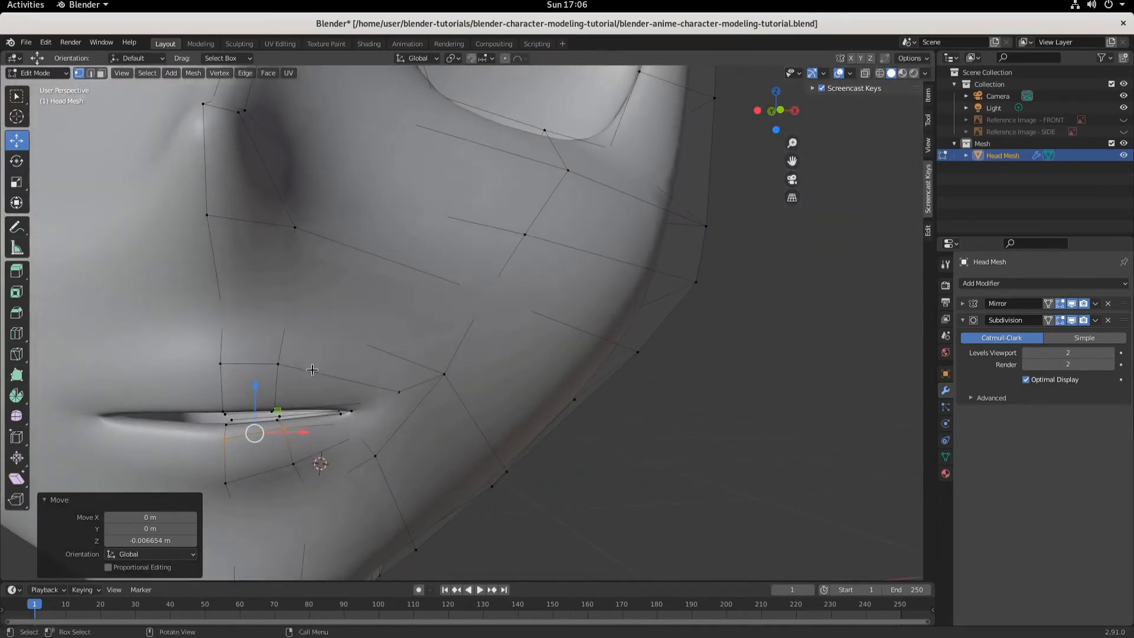
click(280, 366)
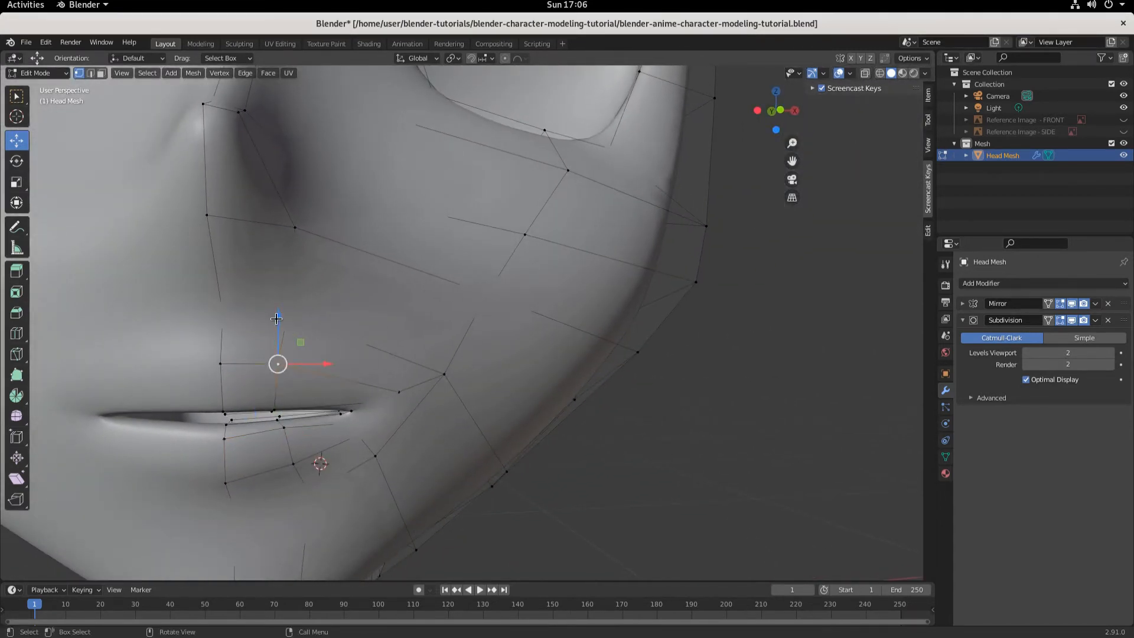
drag(278, 319, 311, 328)
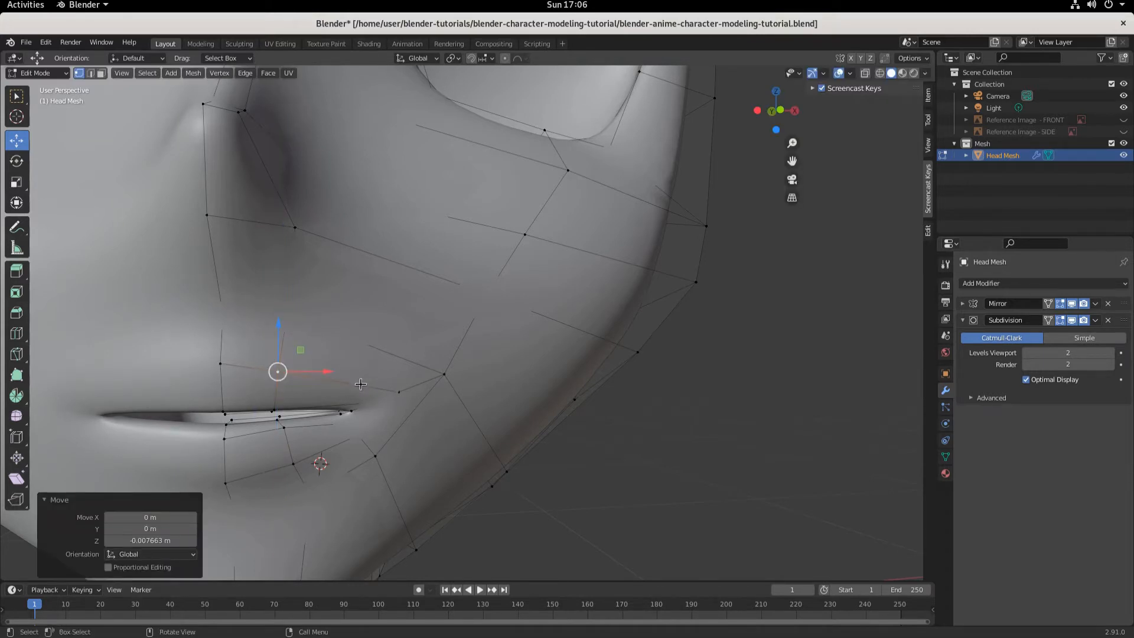
drag(334, 373, 358, 378)
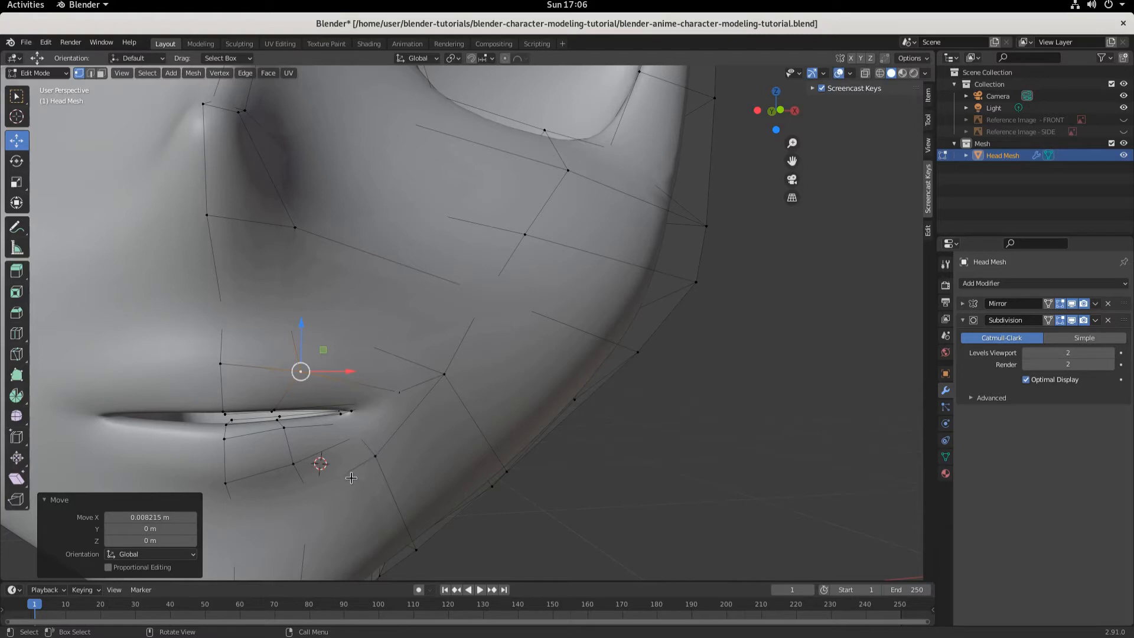
- Raise the vertex beside the centre line below the lower lip about 0.010 m along Z
click(292, 463)
key(g)
key(z)
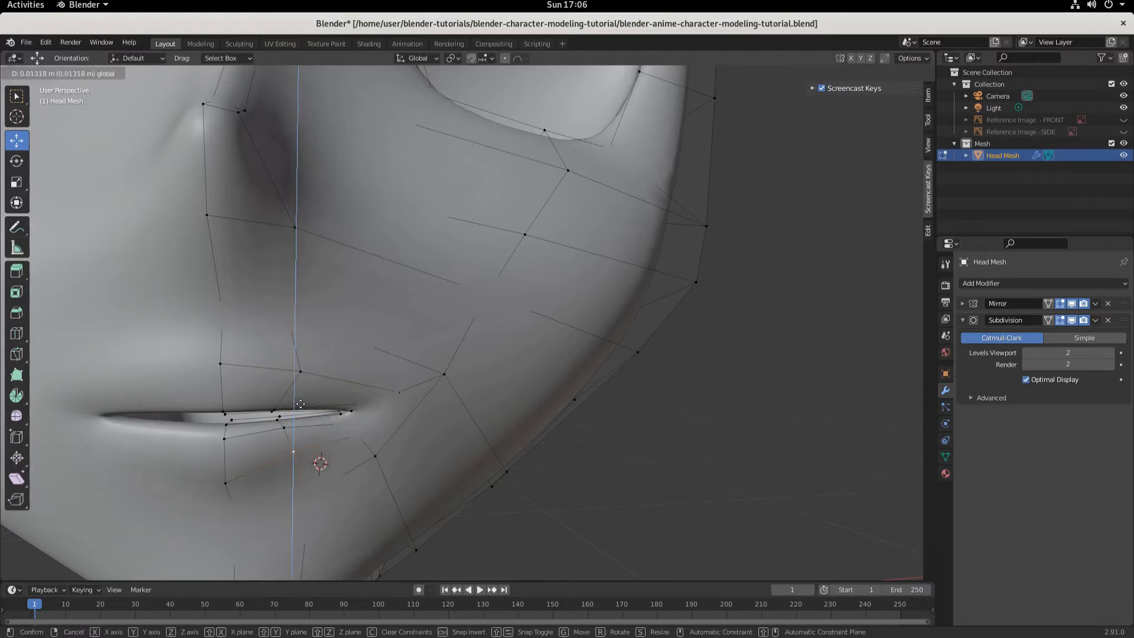
click(301, 406)
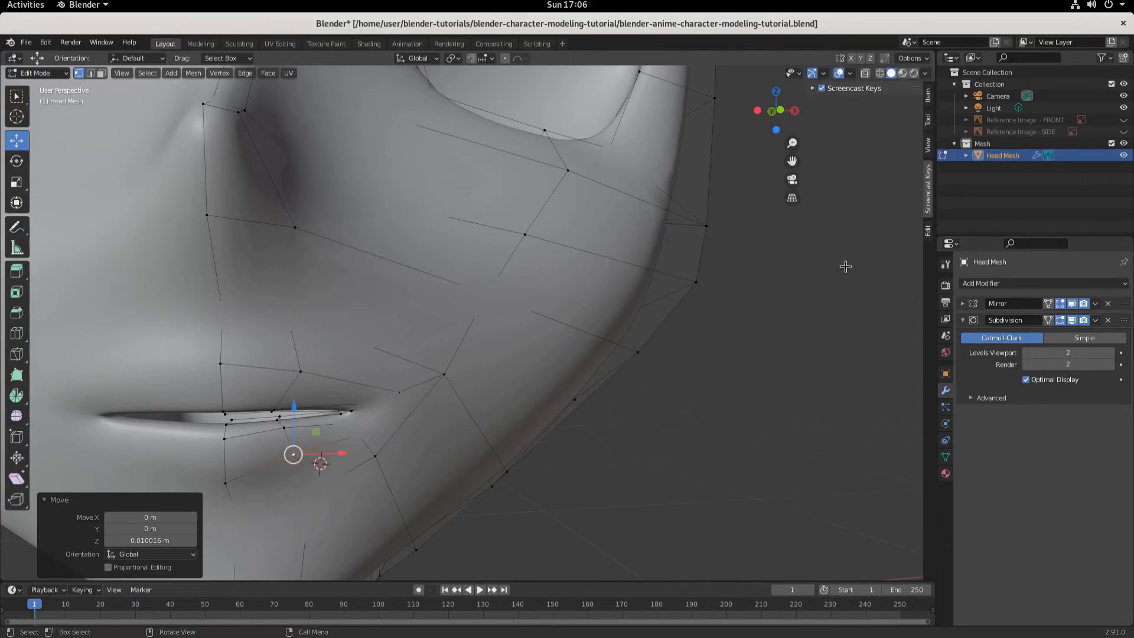
- Select the cluster of mouth-corner vertices in wireframe shading, and return to solid shading with the Move tool active
click(879, 73)
mouse_move(499, 413)
middle_down()
mouse_move(458, 425)
mouse_move(365, 370)
mouse_move(330, 496)
mouse_move(382, 416)
middle_up()
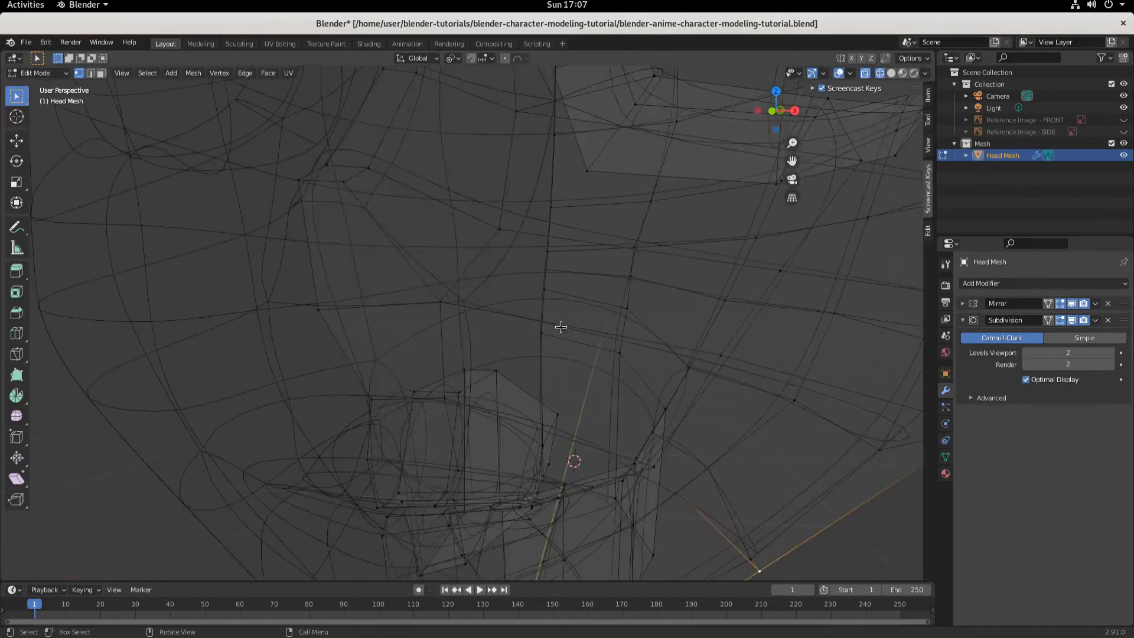
middle_drag(546, 370, 520, 526)
scroll(547, 427, down, 2)
scroll(520, 451, up, 3)
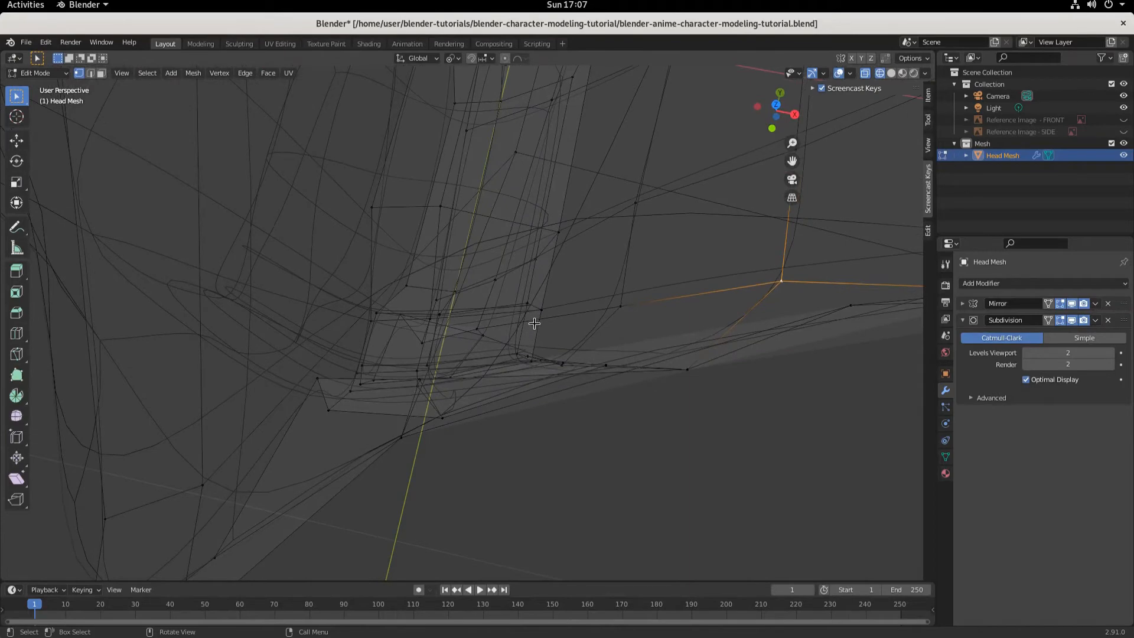
click(541, 309)
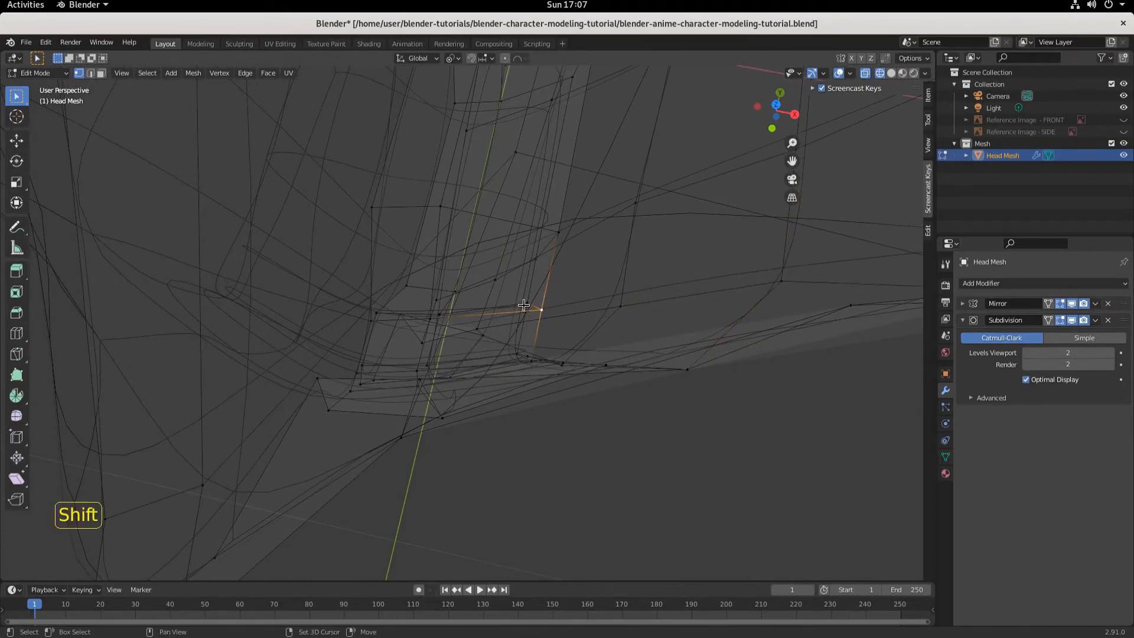
middle_drag(512, 402, 512, 359)
key(shift)
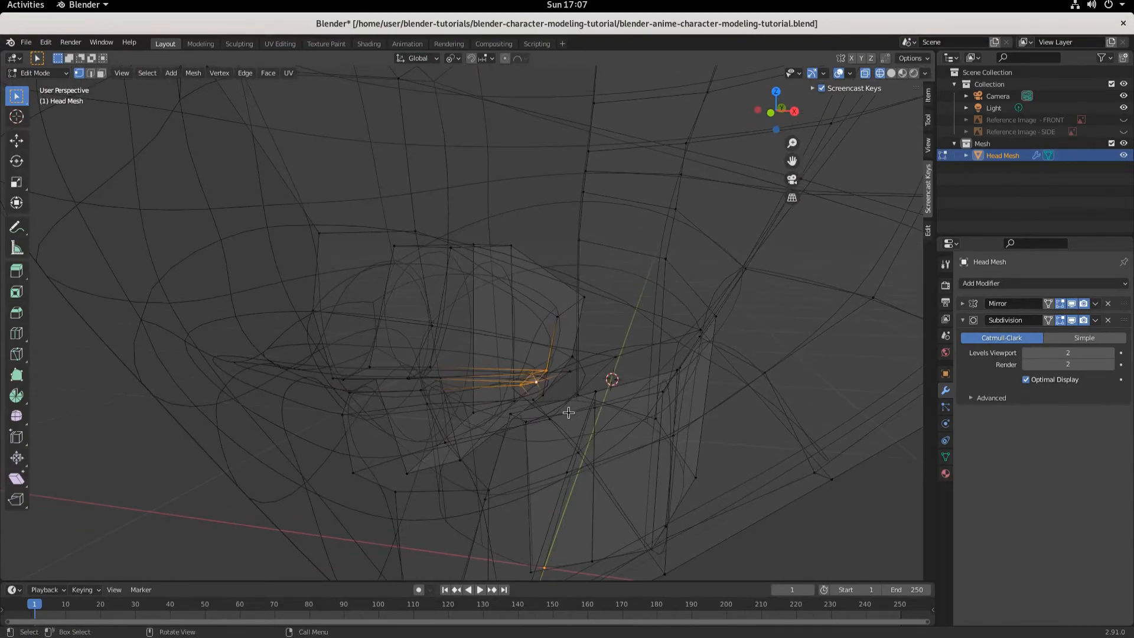
middle_drag(566, 410, 652, 409)
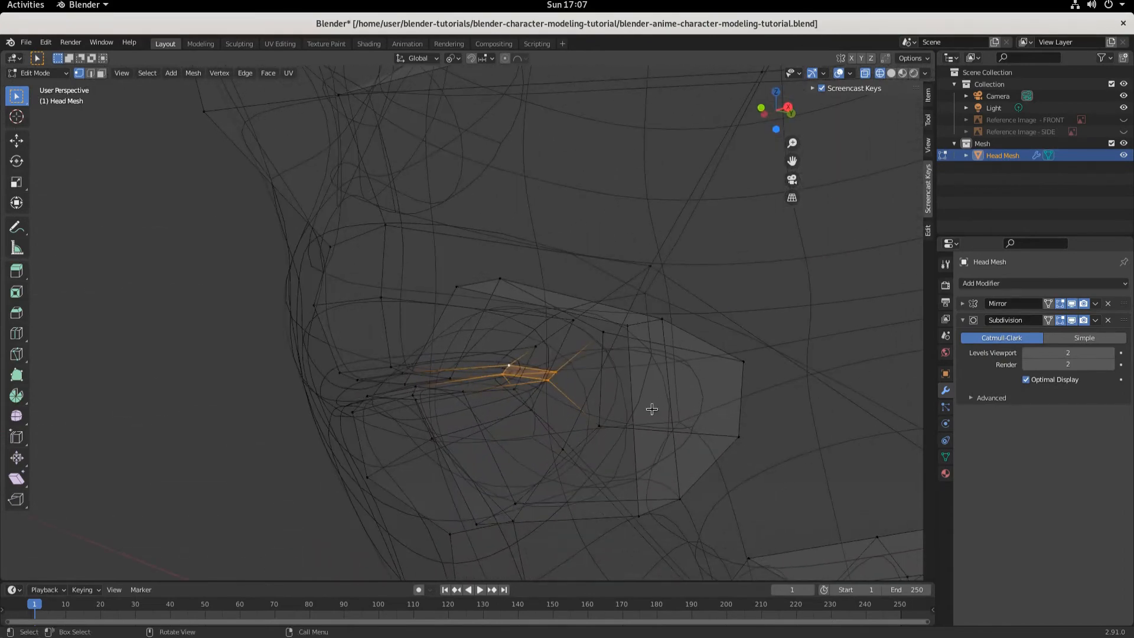
click(891, 73)
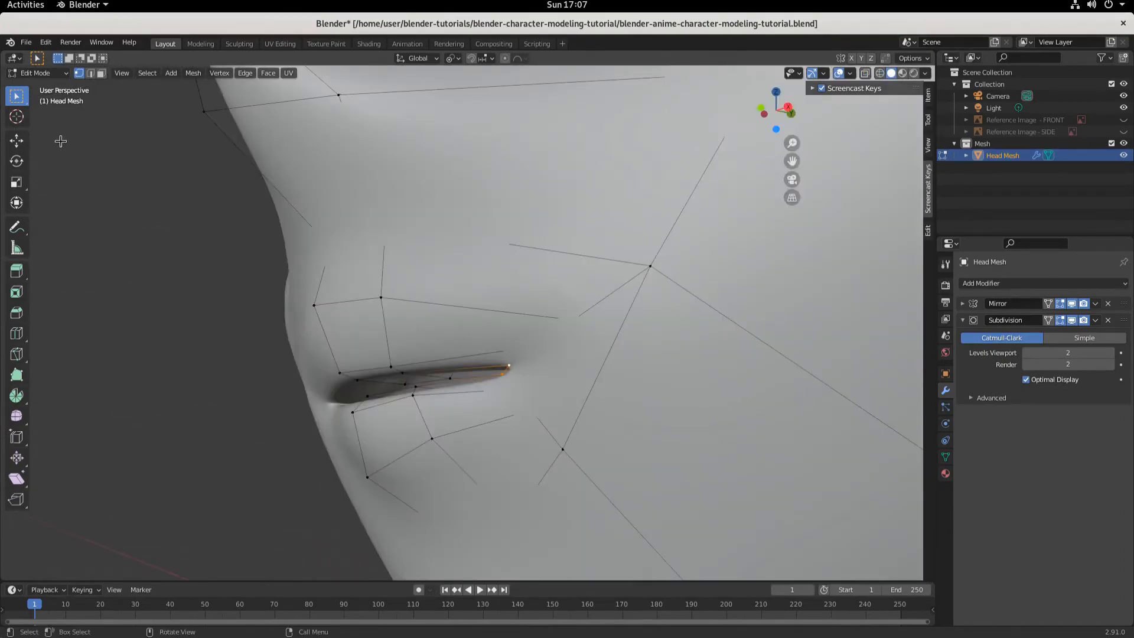
click(16, 140)
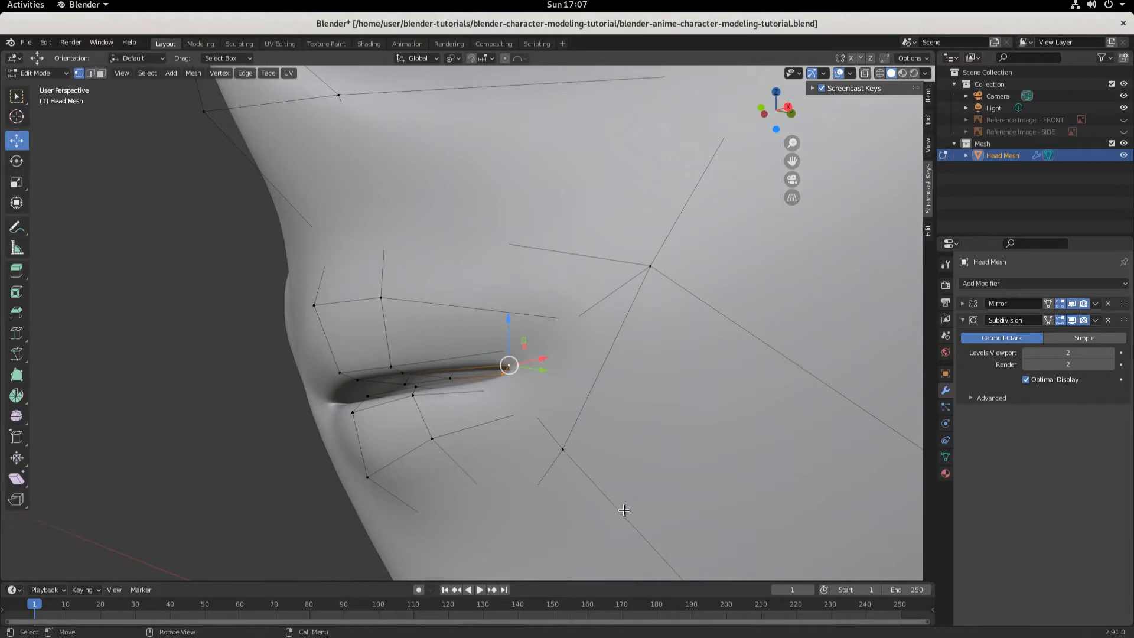
middle_drag(624, 510, 558, 395)
mouse_move(546, 372)
mouse_down()
mouse_move(874, 401)
mouse_move(68, 378)
mouse_move(135, 384)
mouse_move(148, 417)
mouse_move(768, 392)
mouse_move(555, 383)
mouse_up()
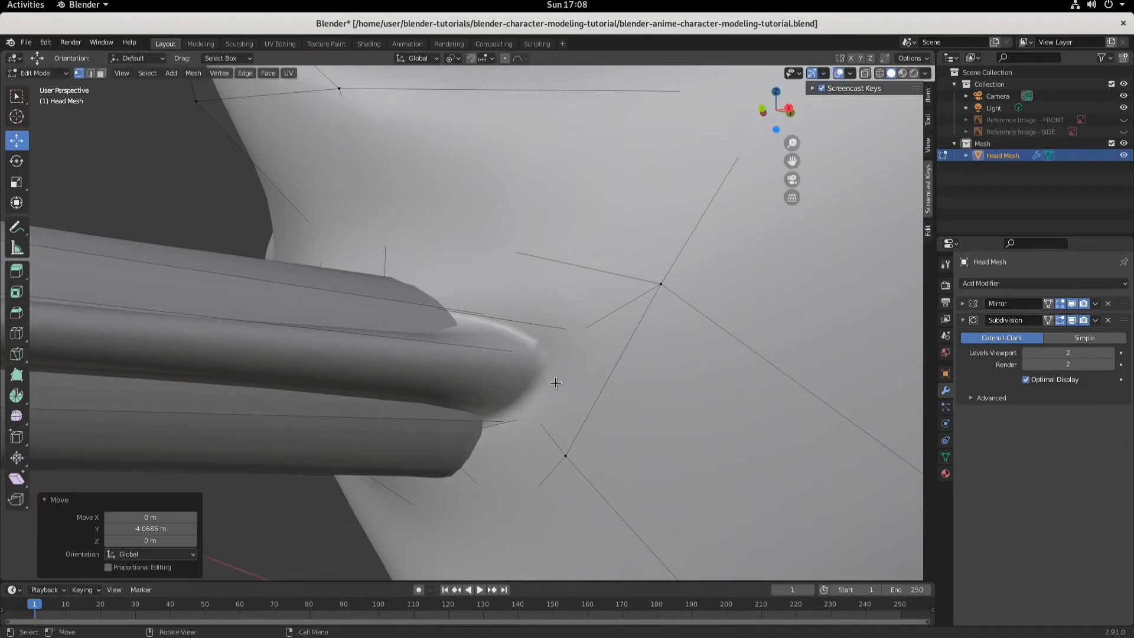
key(ctrl+z)
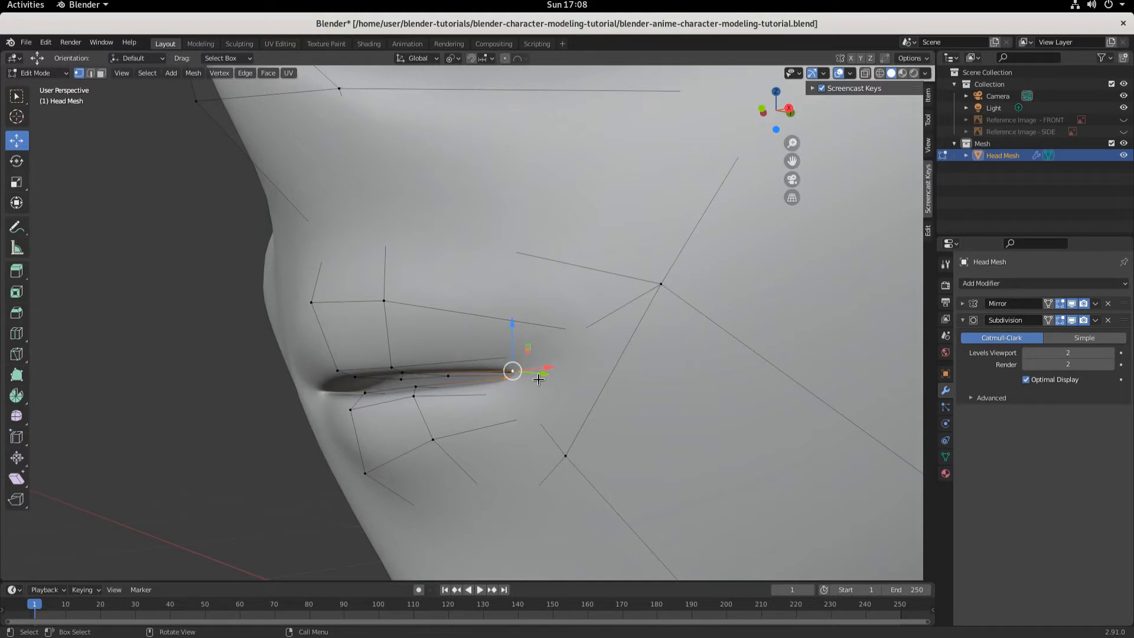
- Save the file, shift the mouth-corner vertices about 0.005 m along Y, and nudge them about -0.0006 m along Y
key(ctrl+s)
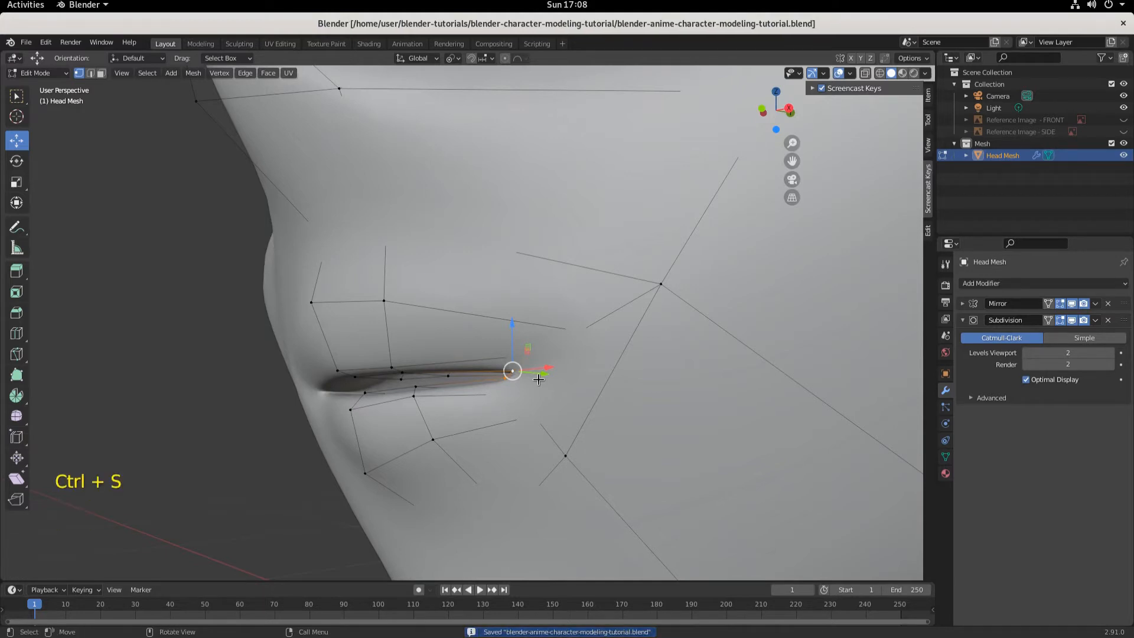
drag(543, 376, 552, 376)
mouse_move(531, 433)
middle_down()
mouse_move(587, 445)
mouse_move(530, 433)
middle_up()
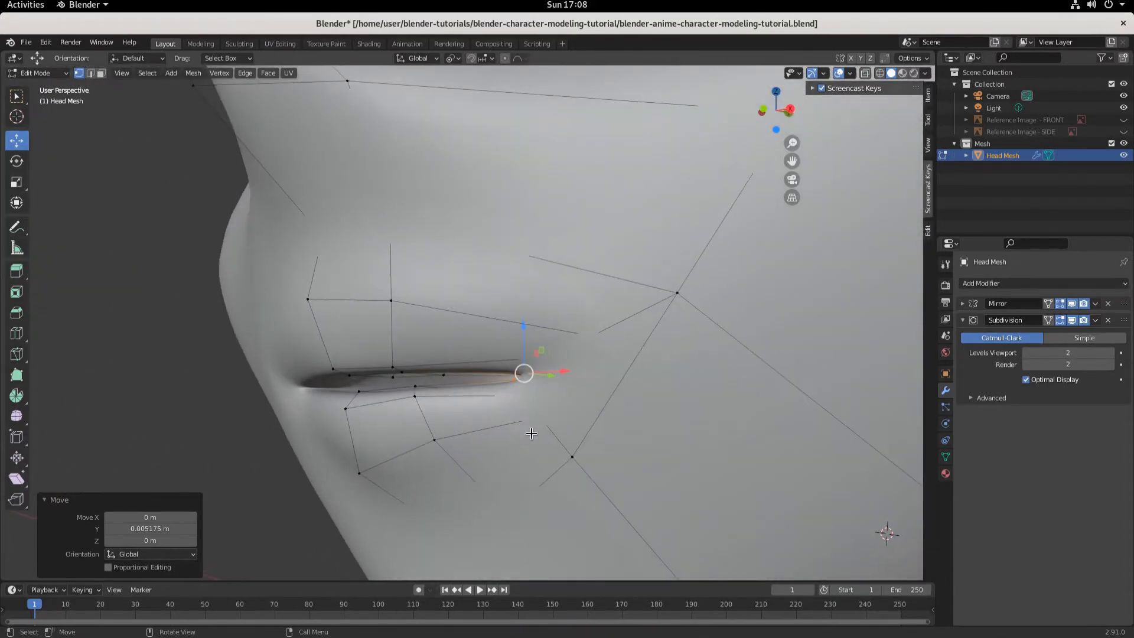
drag(552, 376, 544, 382)
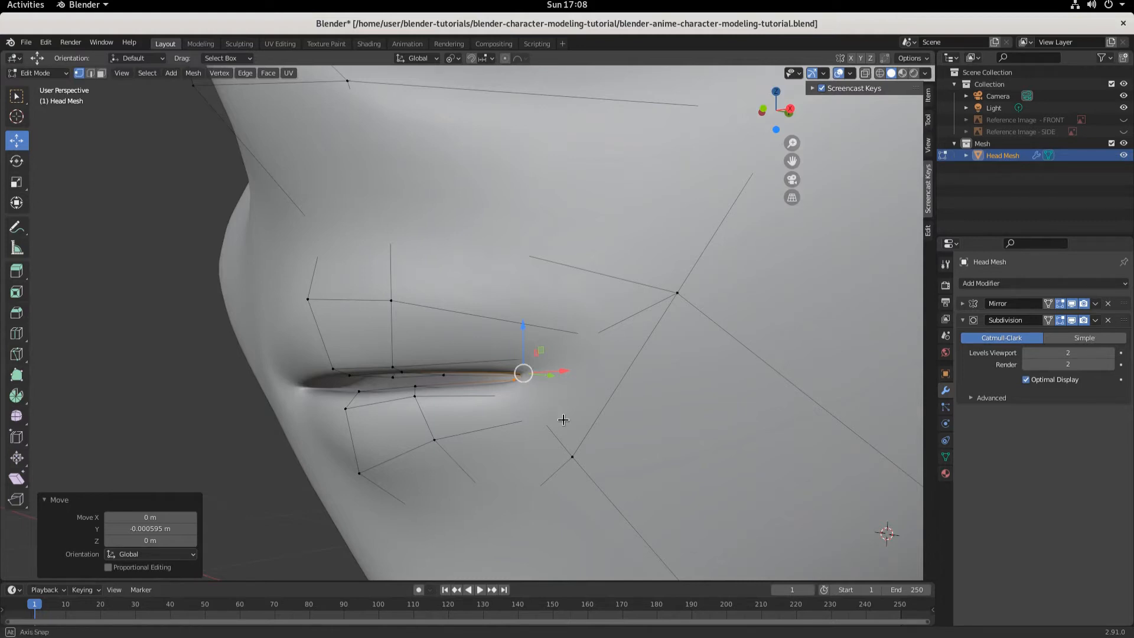
- Scale the mouth-corner vertices along Z by a factor of 0.927 in the front view
middle_drag(560, 414, 616, 431)
key(KP_1)
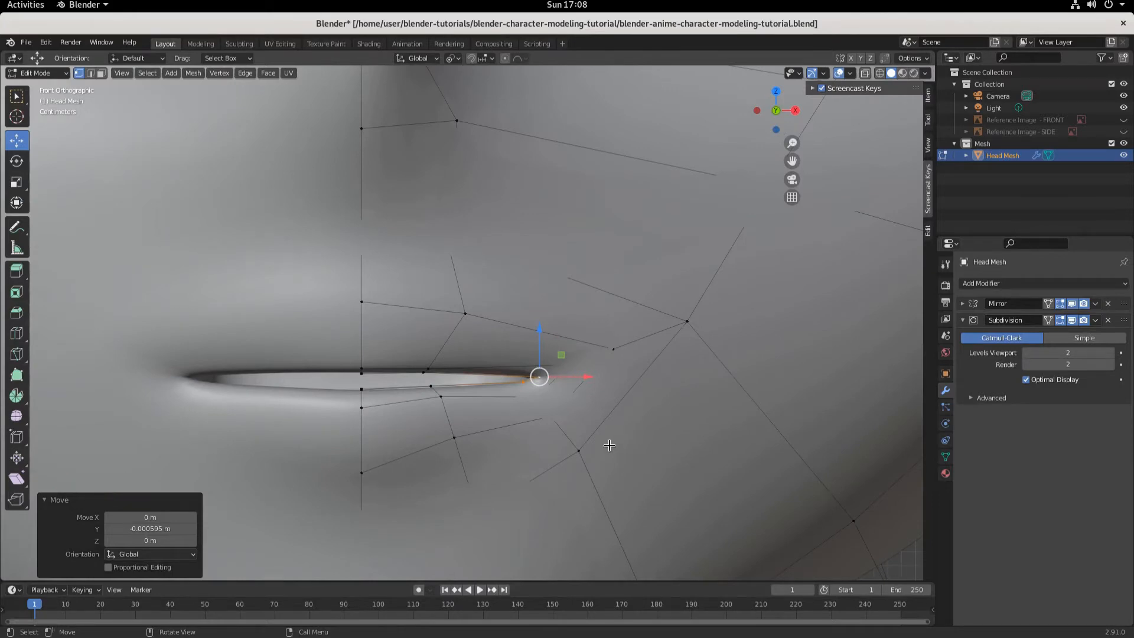
middle_drag(608, 446, 587, 430)
key(KP_1)
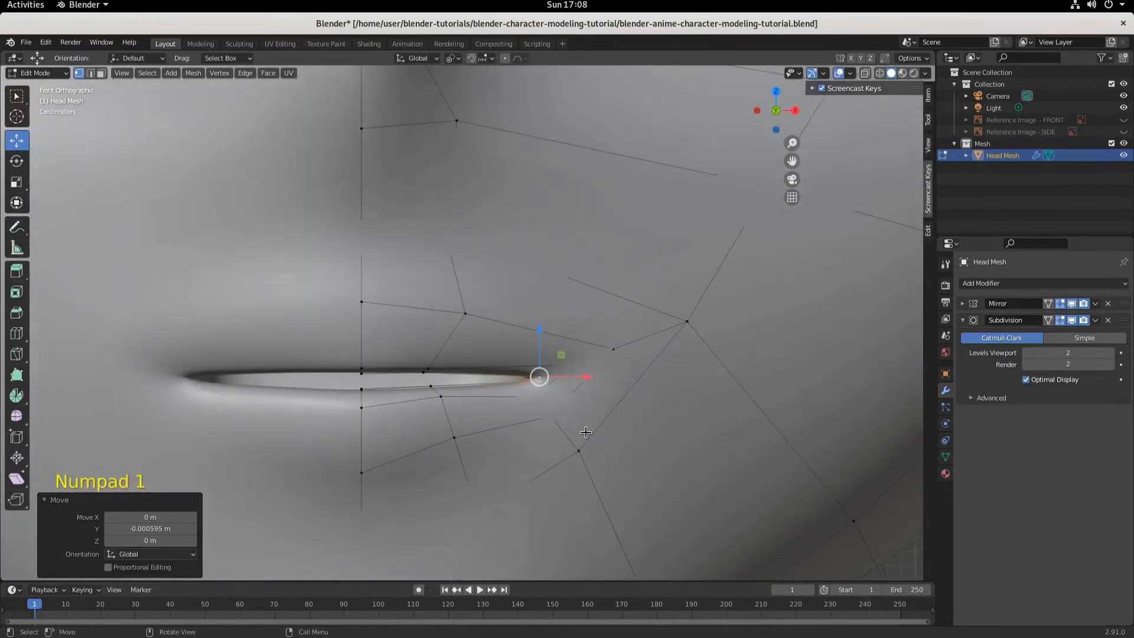
key(s)
key(z)
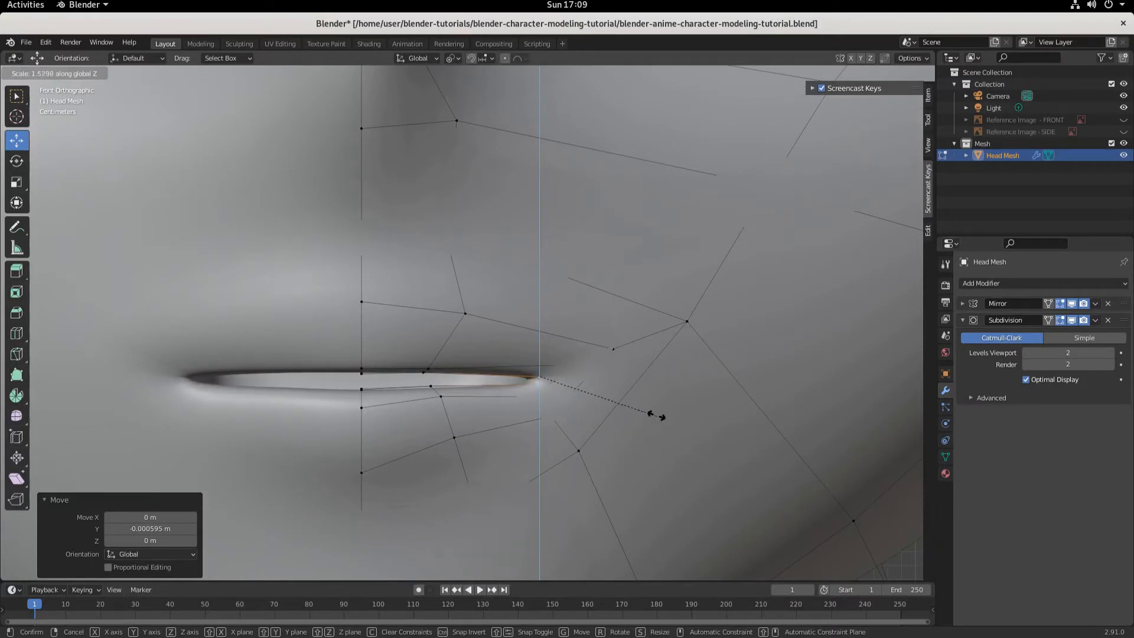
click(603, 398)
- Push the mouth-corner vertices about 0.004 m back along Y
middle_drag(617, 480, 516, 418)
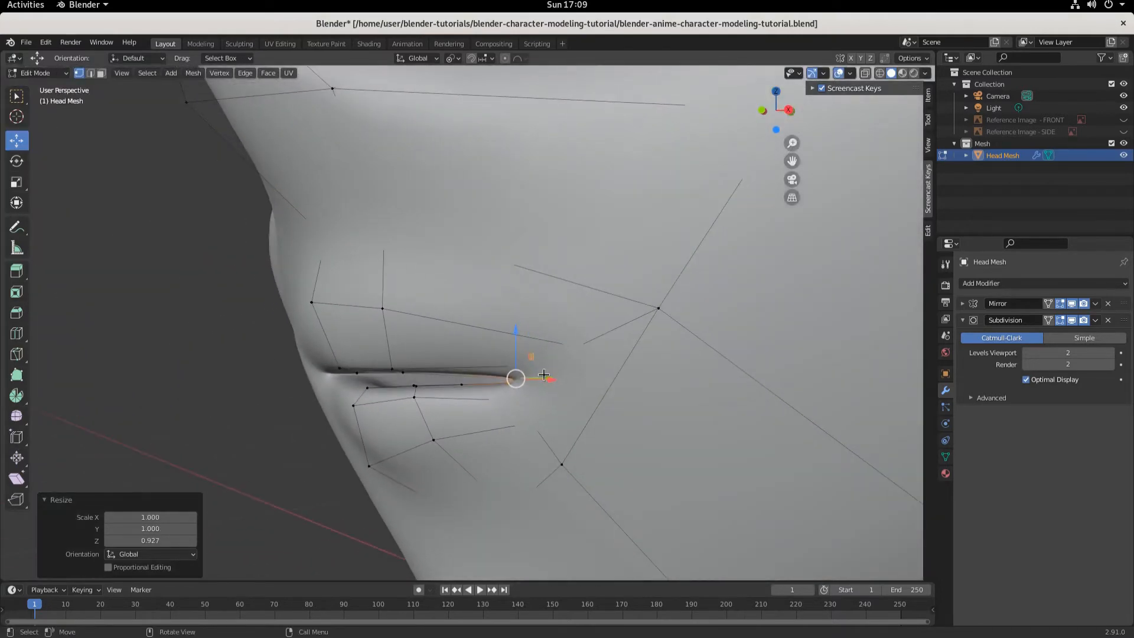
drag(544, 376, 549, 376)
middle_drag(518, 409, 663, 456)
scroll(620, 460, down, 6)
mouse_move(579, 468)
middle_down()
mouse_move(437, 463)
mouse_move(499, 434)
mouse_move(577, 450)
middle_up()
scroll(499, 328, up, 3)
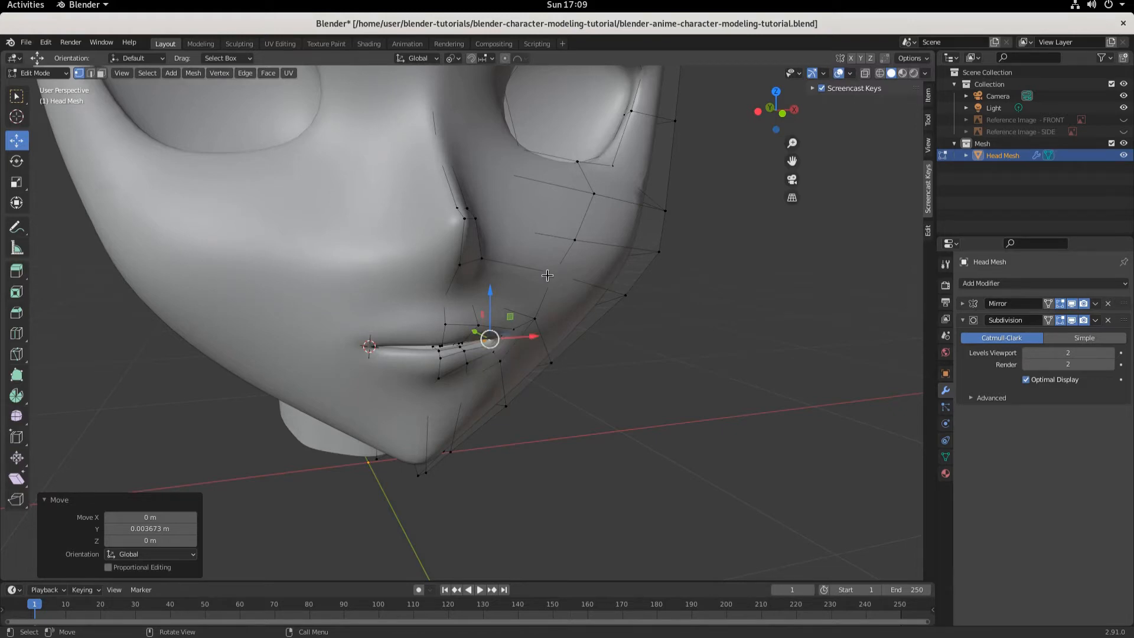
- Move the vertices just below the lower lip about -0.009 m along Y and raise them about 0.006 m along Z
key(KP_3)
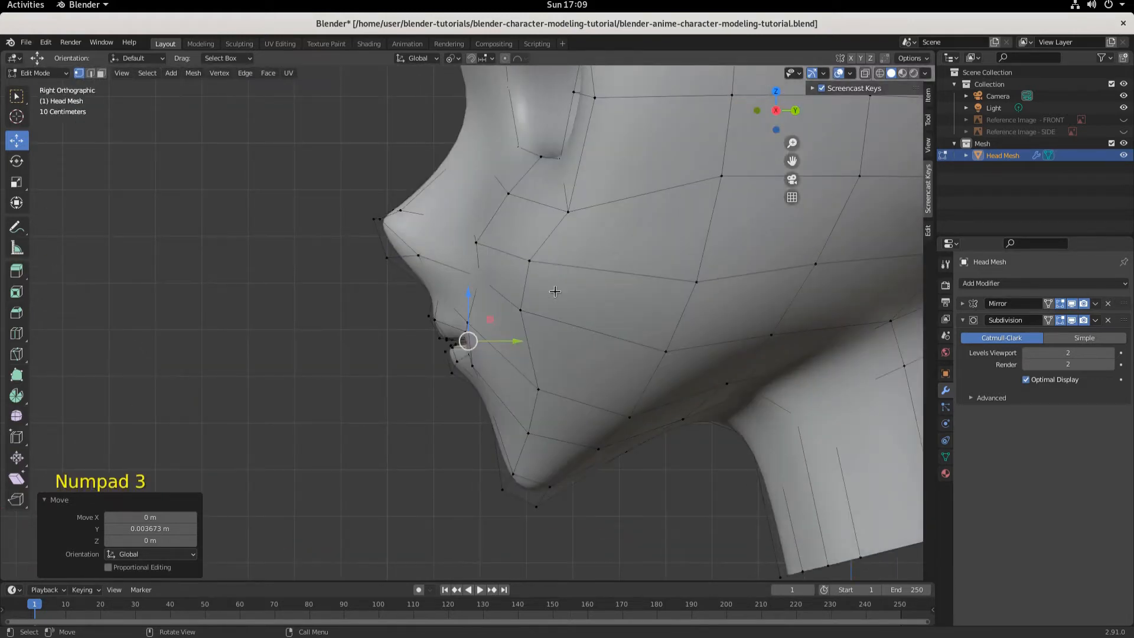
click(449, 363)
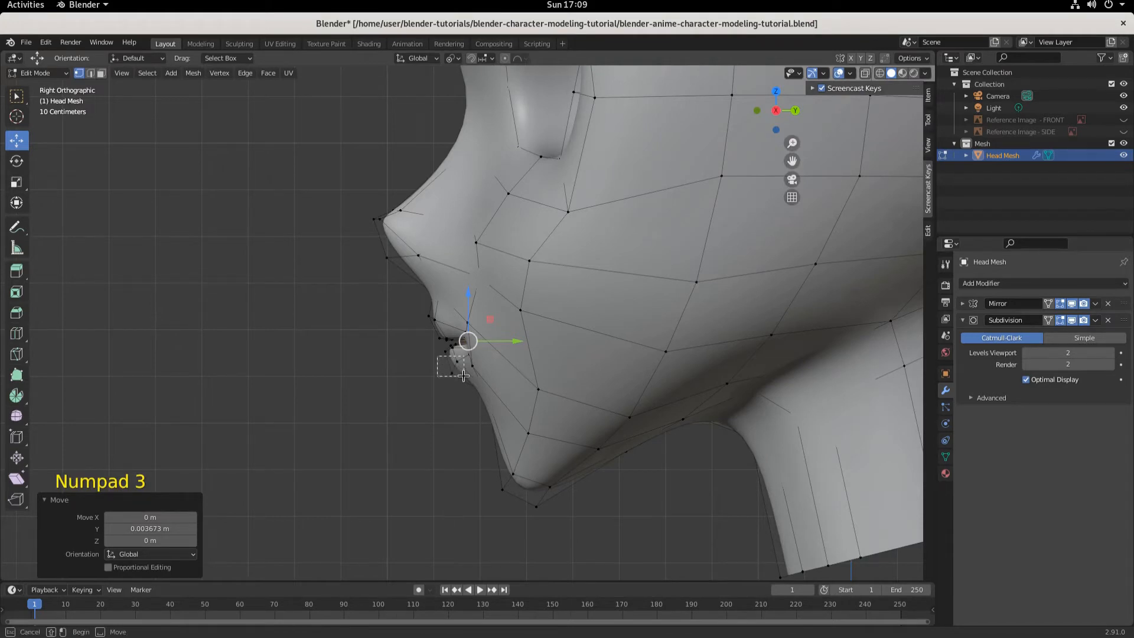
drag(494, 371, 491, 368)
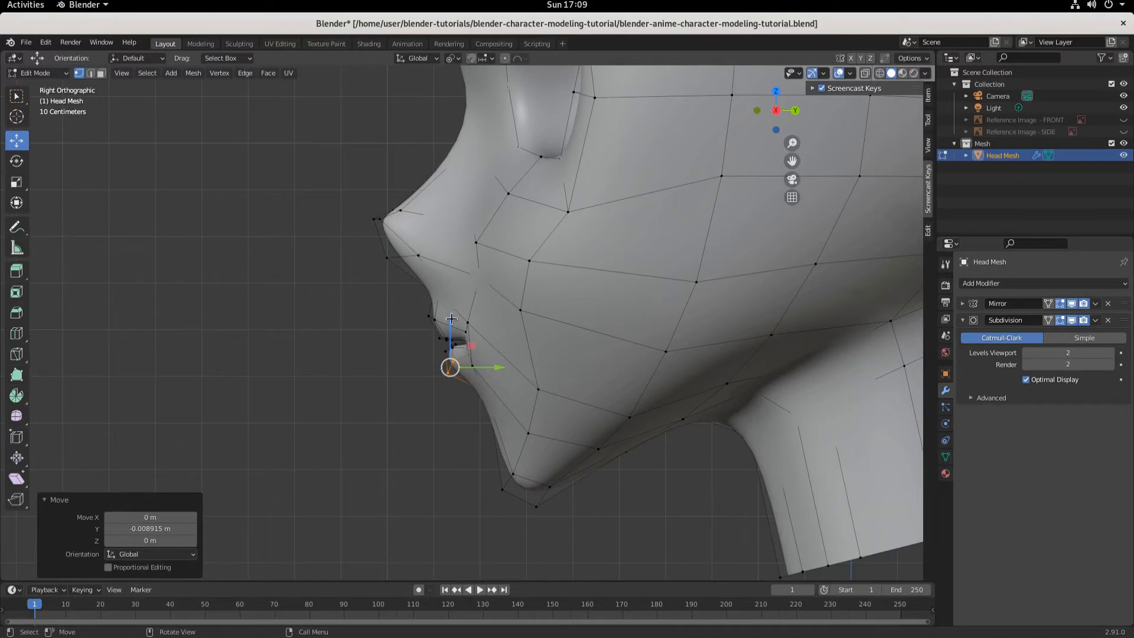
drag(451, 319, 448, 314)
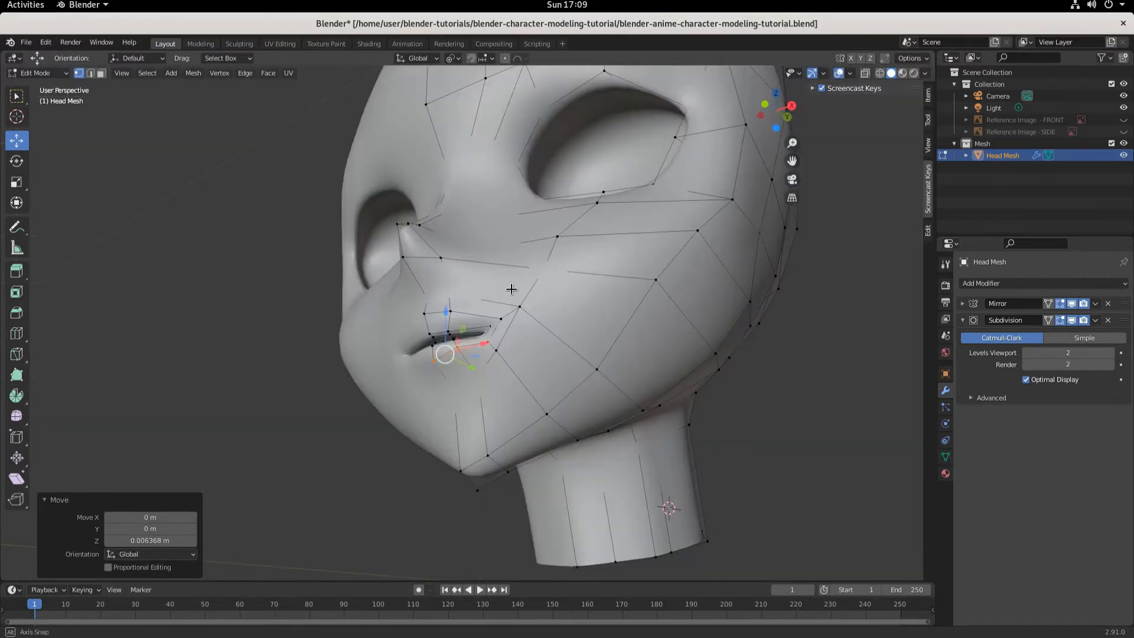
- Move the cheek vertex level with the nose base about -0.012 m along Y
middle_drag(604, 260, 514, 288)
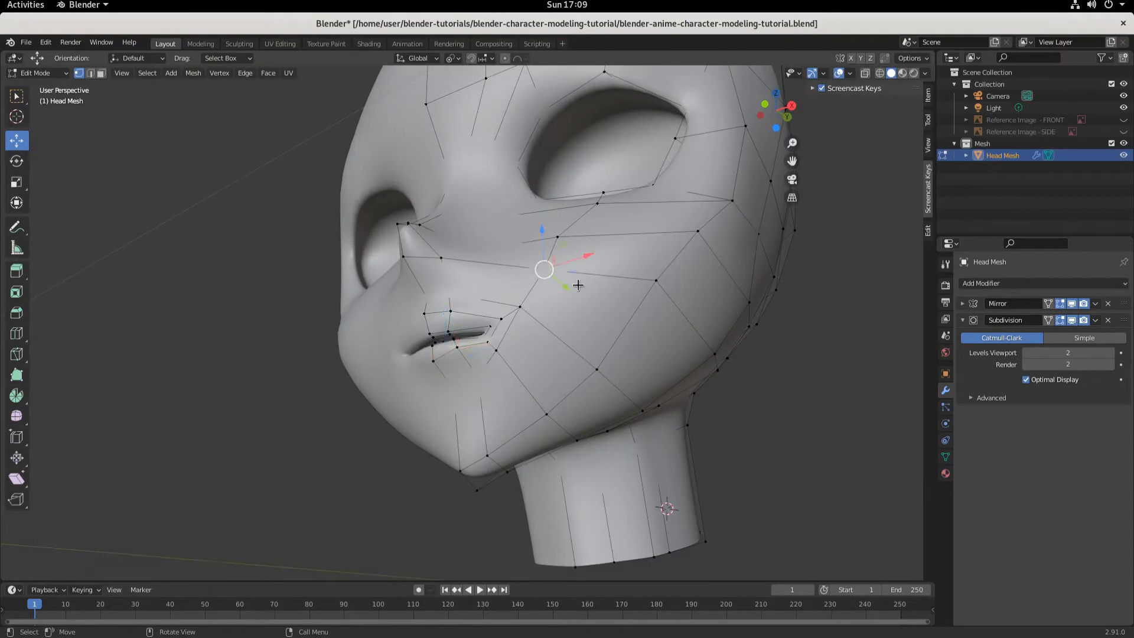
drag(568, 287, 566, 284)
middle_drag(566, 285, 623, 347)
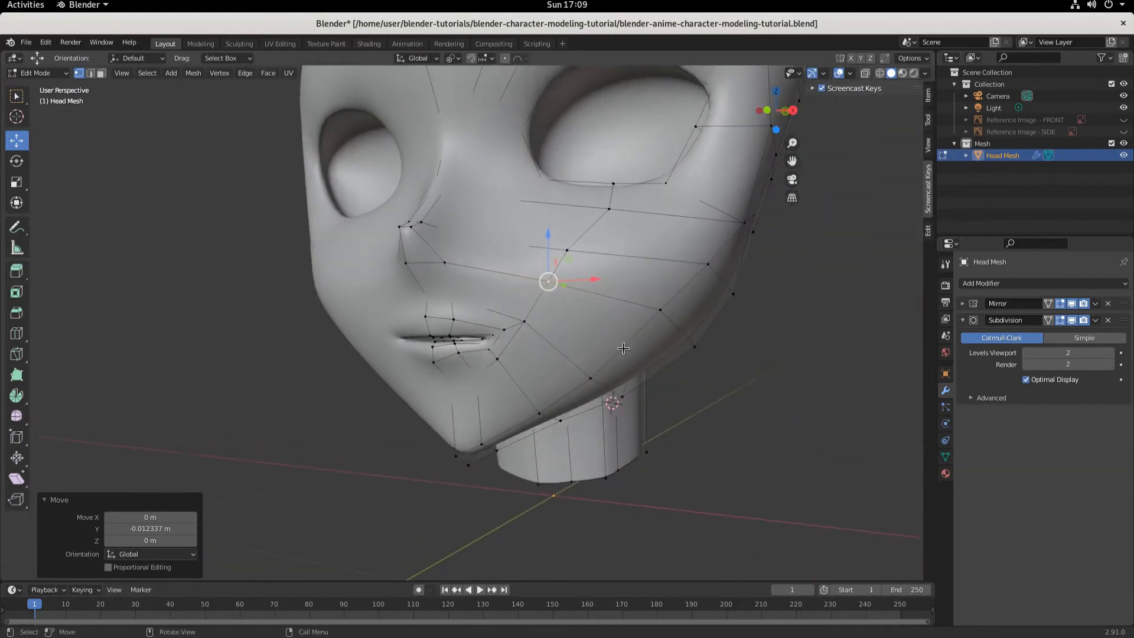
- Move the cheek vertex just outside and above the mouth corner slightly outward along X in the front view
key(KP_1)
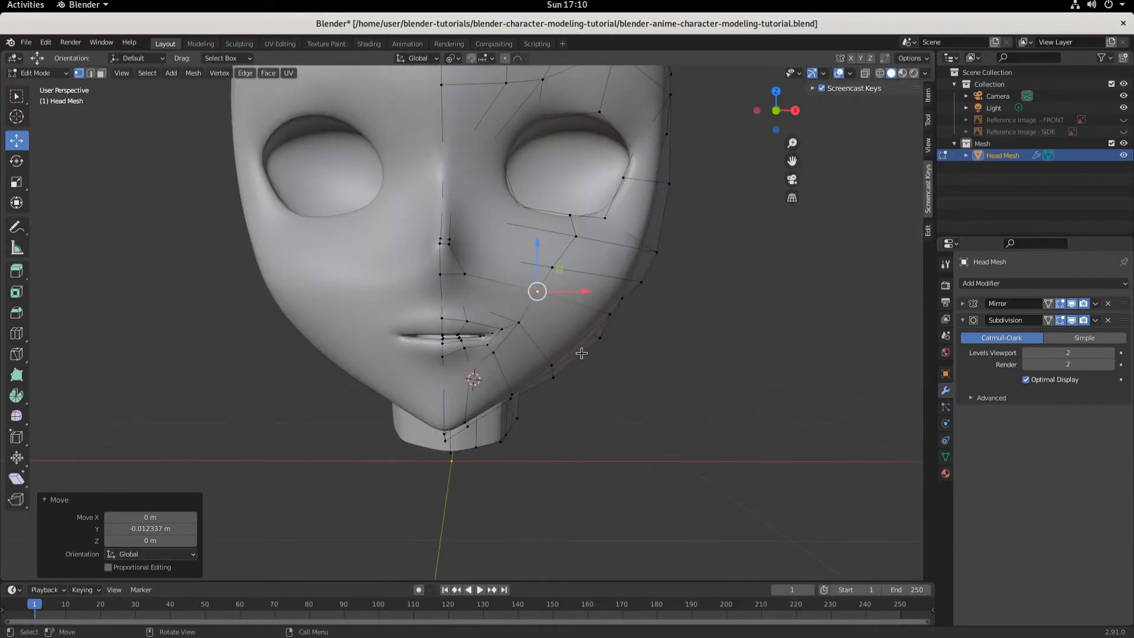
key(KP_1)
scroll(582, 354, up, 1)
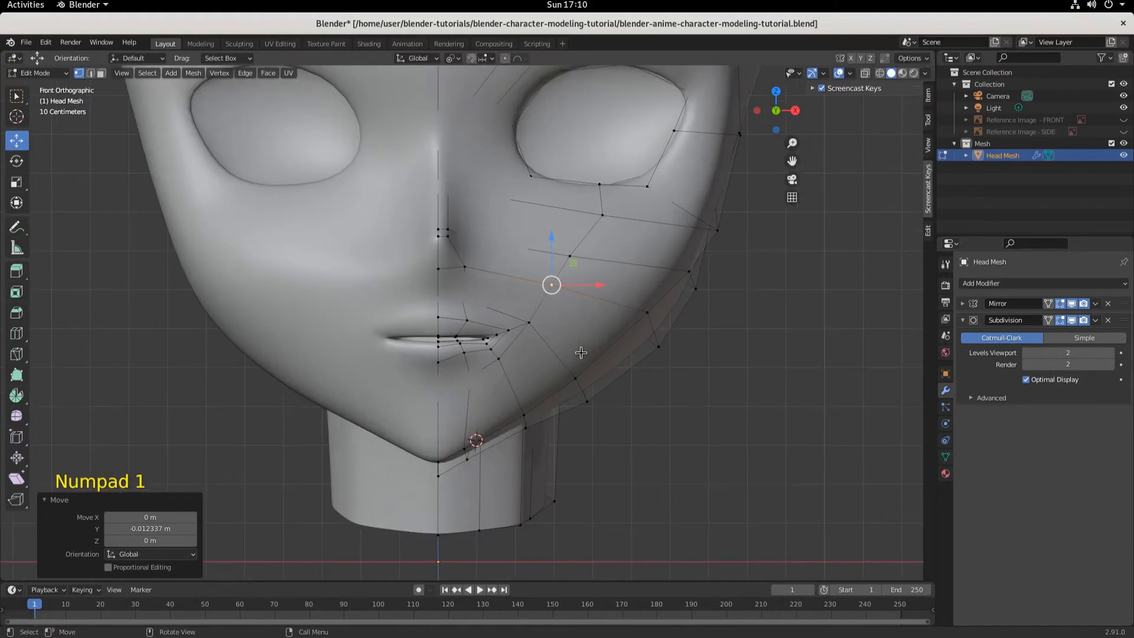
click(528, 322)
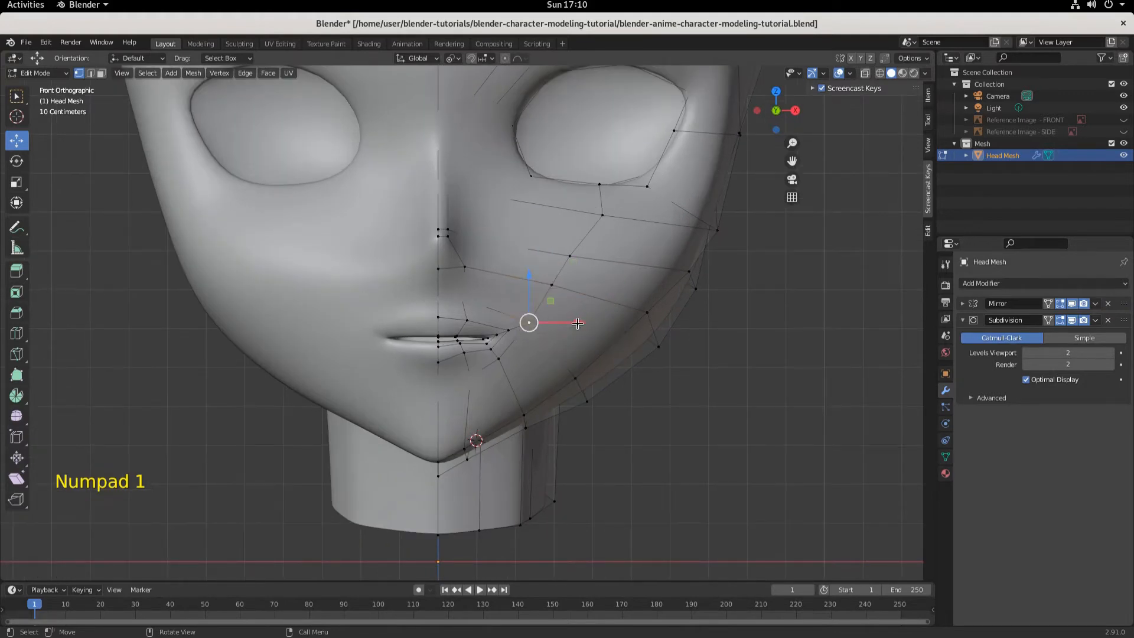
drag(577, 323, 589, 324)
- Move the vertex below the mouth corner about 0.024 m outward along X and raise it about 0.006 m along Z
click(498, 358)
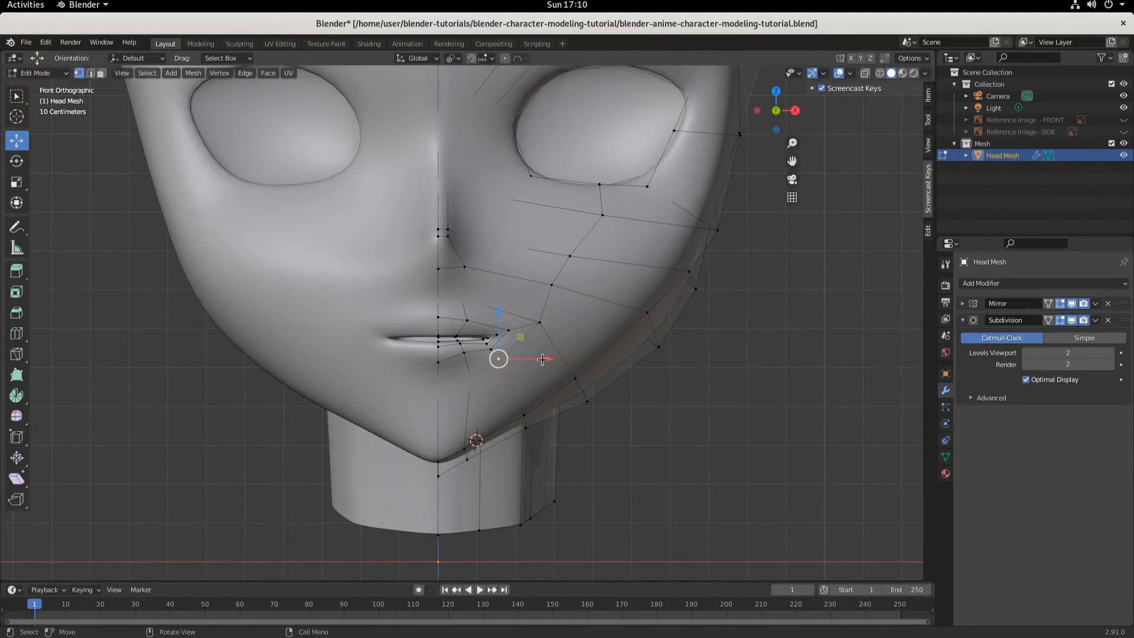
drag(543, 359, 554, 360)
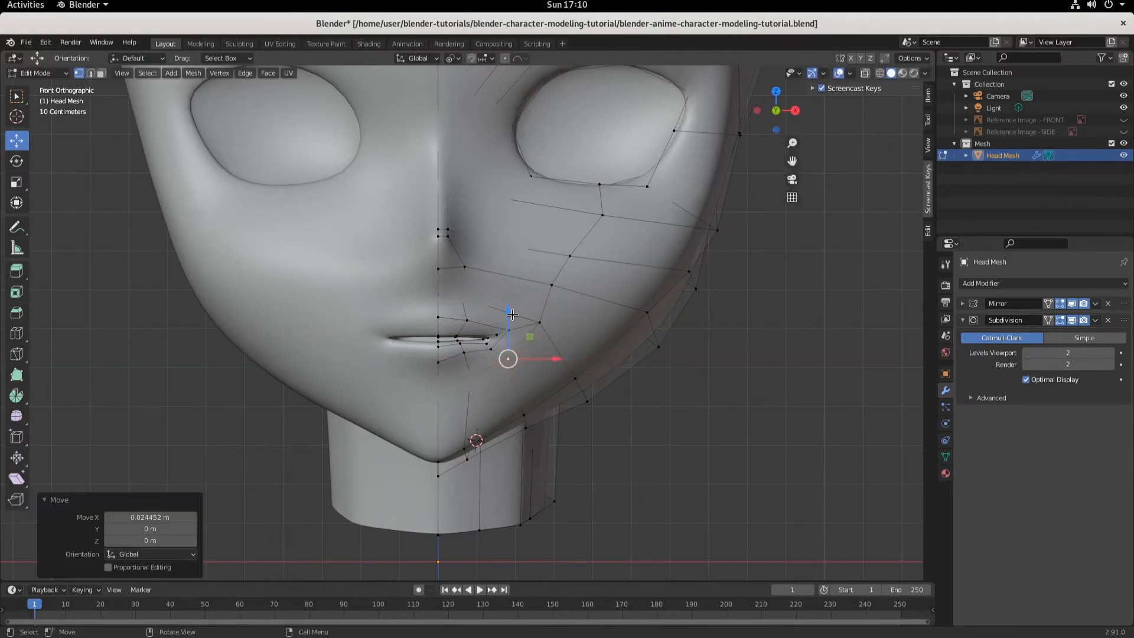
drag(512, 315, 519, 316)
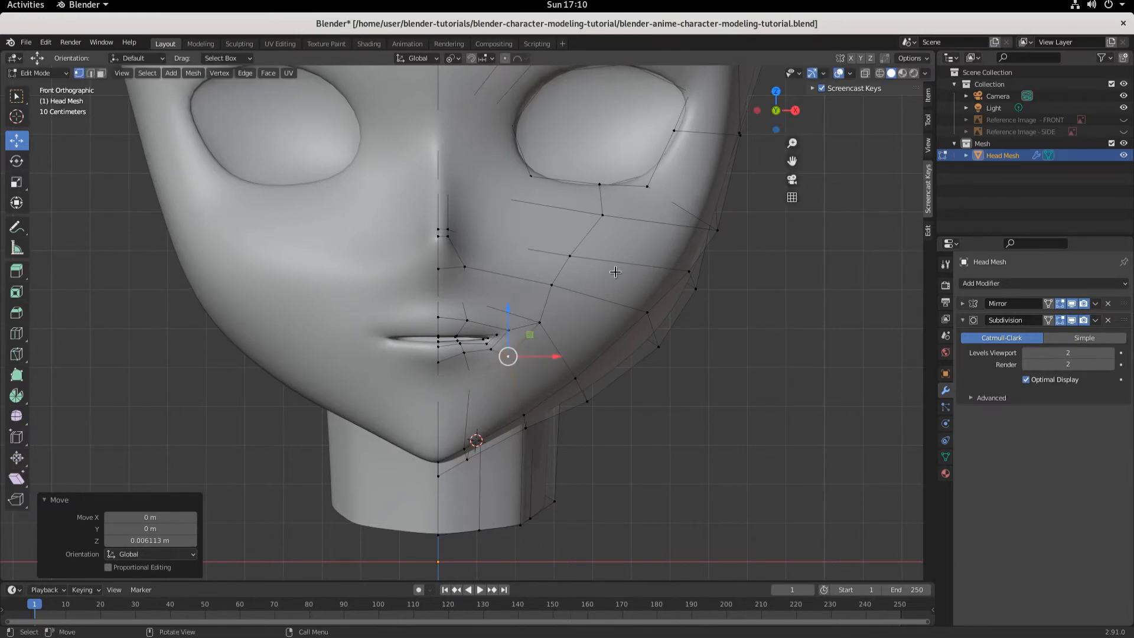
- Lower the chin vertex beside the centre line about 0.026 m and the chin vertex on the centre line about 0.011 m along Z
click(469, 379)
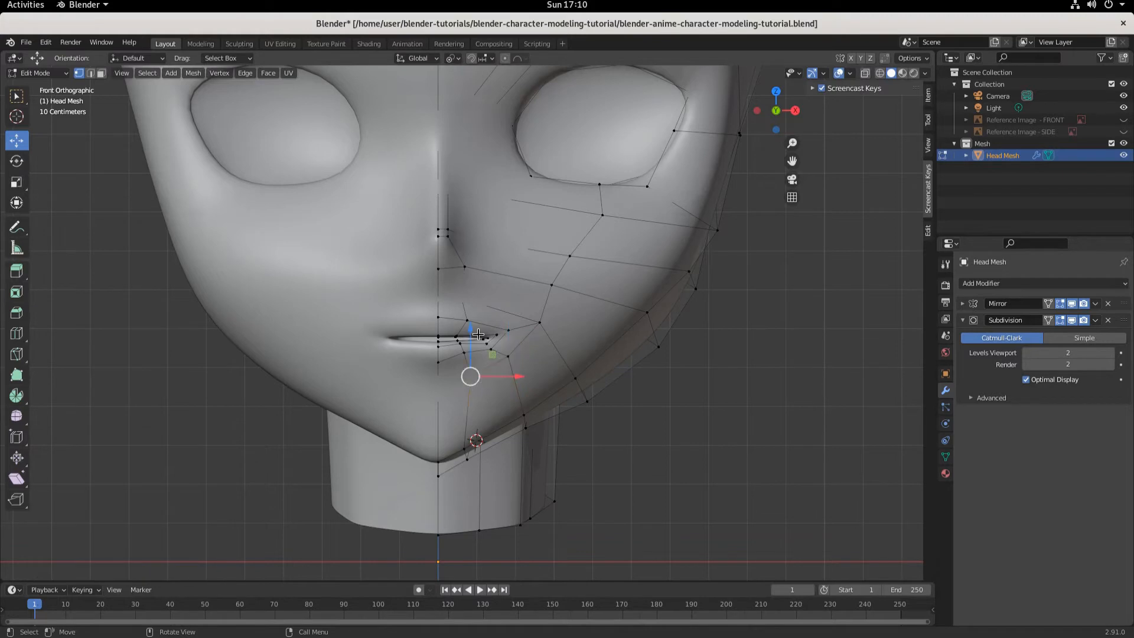
drag(468, 333, 477, 343)
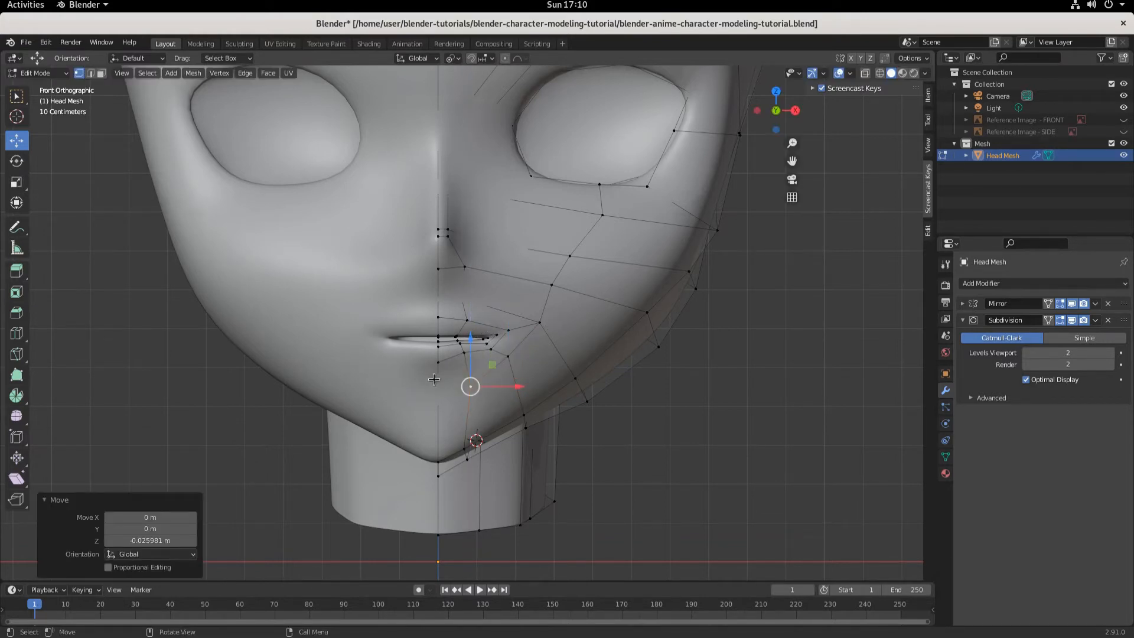
click(438, 355)
key(g)
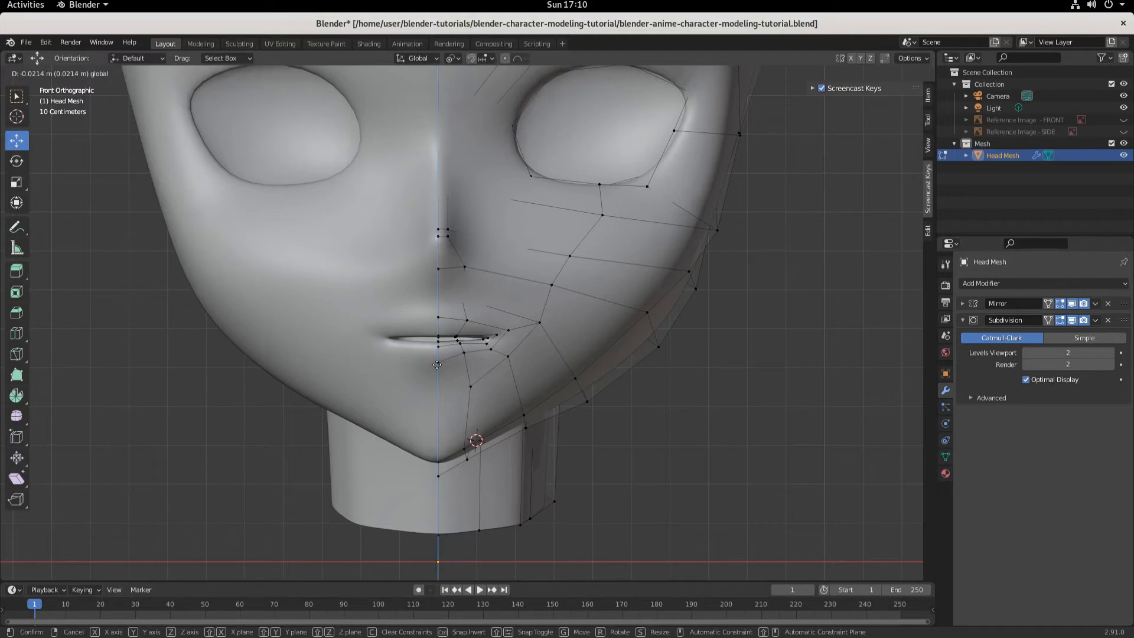
click(439, 360)
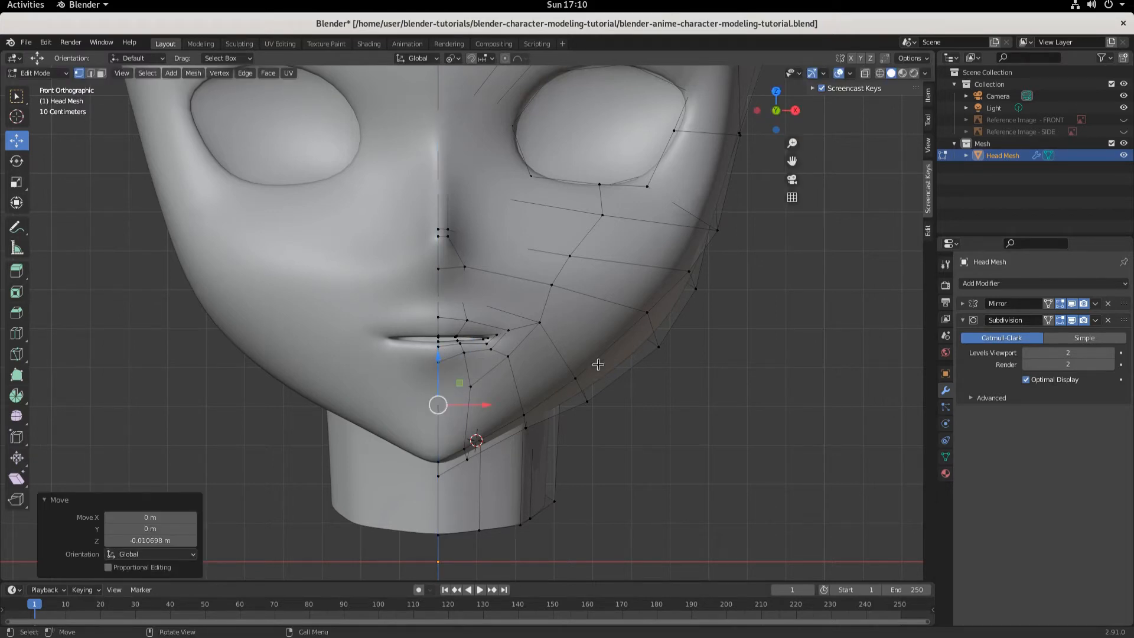
- Move the vertex between the nose base and upper lip about 0.021 m outward along X
click(464, 297)
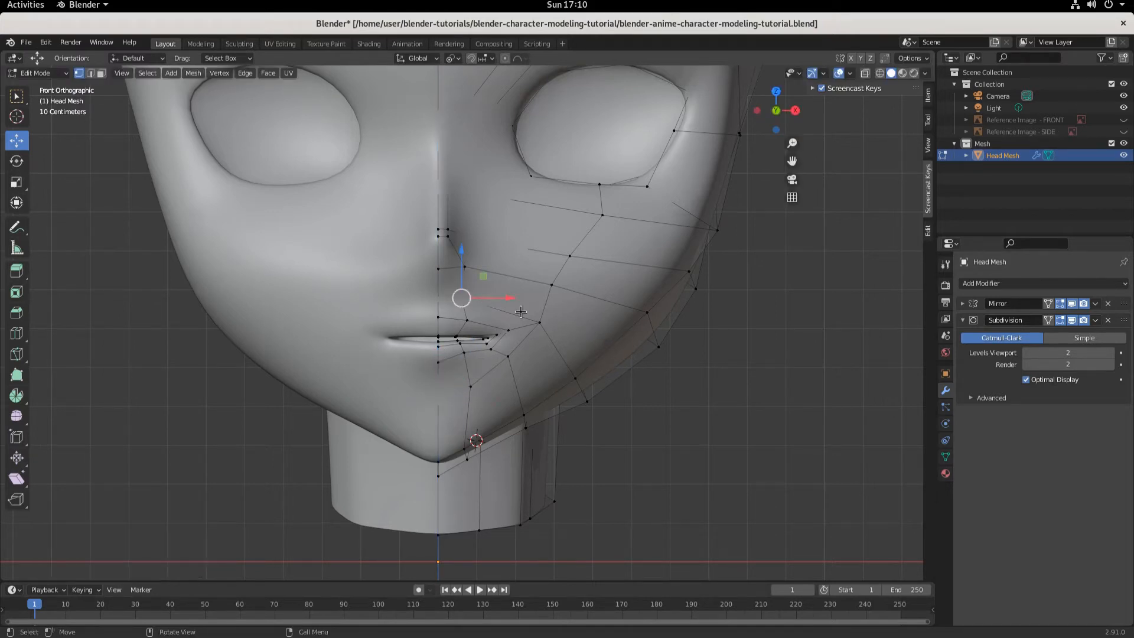
drag(509, 298, 520, 300)
middle_drag(520, 300, 482, 300)
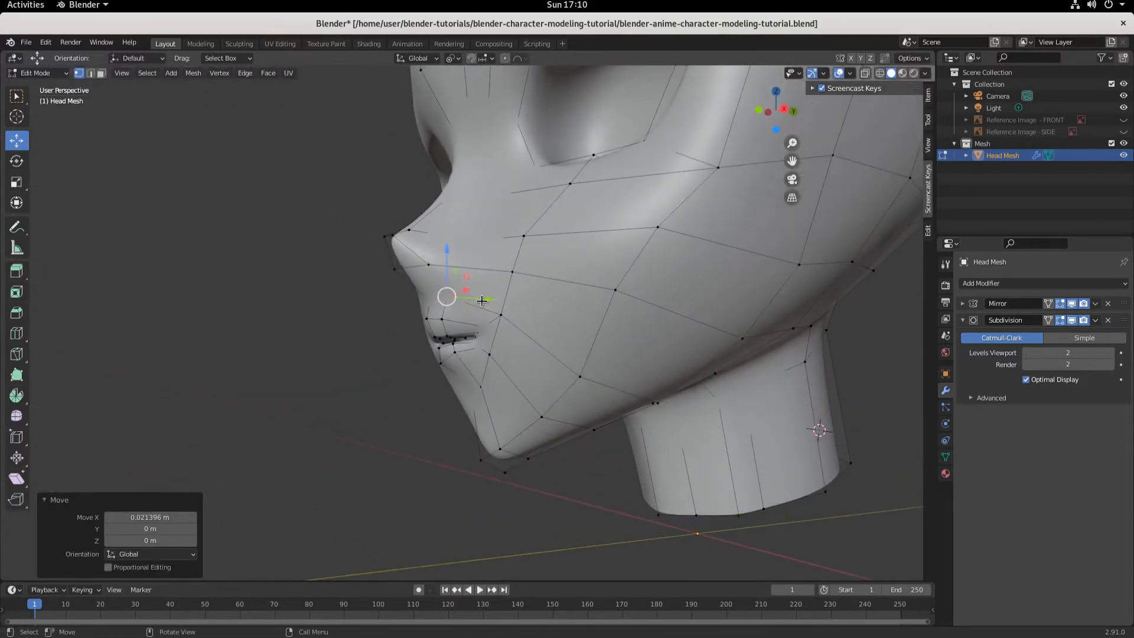
- Move the vertex between nose base and upper lip about 0.003 m forward along Y, and the cheek vertex beside it about 0.013 m outward along X
drag(482, 301, 487, 298)
click(487, 297)
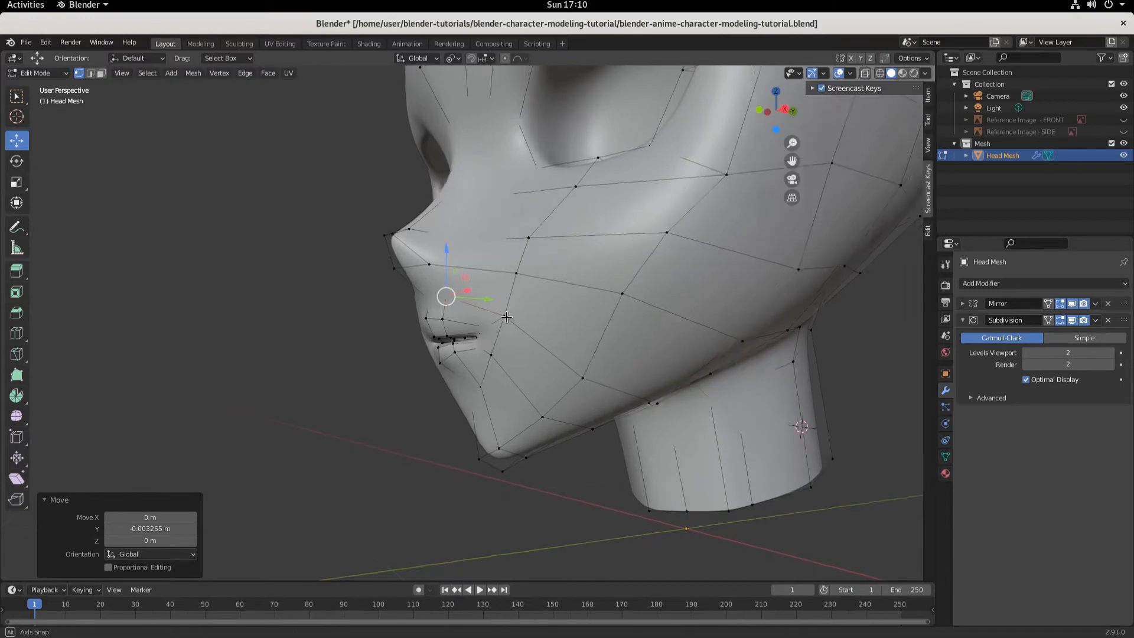
middle_drag(486, 297, 594, 324)
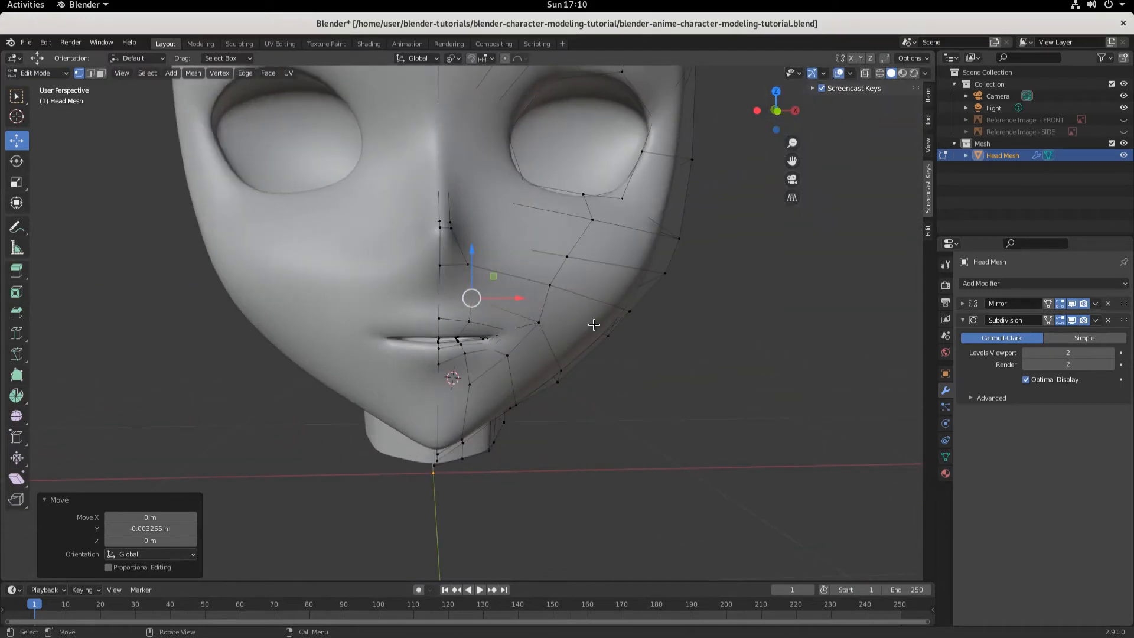
click(549, 286)
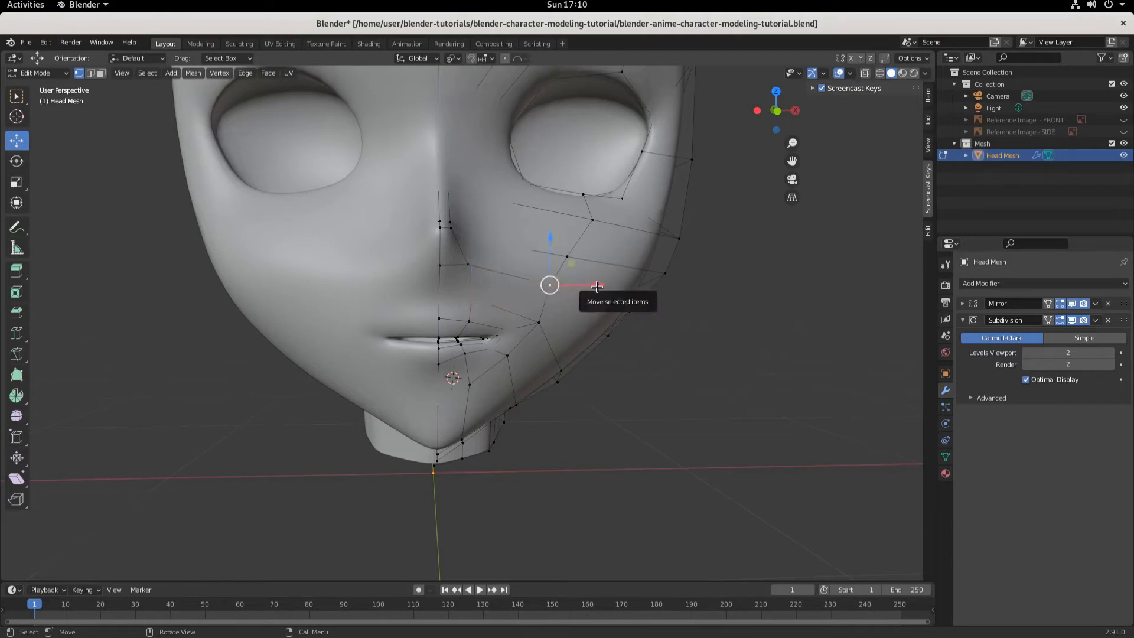
drag(591, 288, 605, 287)
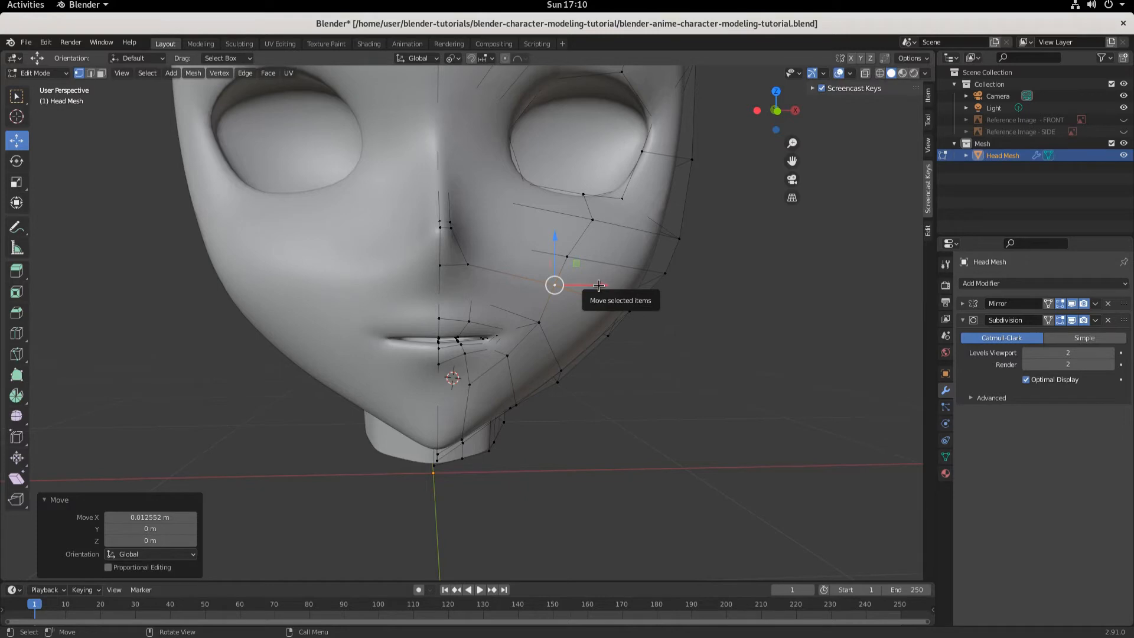
- Select the vertex between the lower lip and the chin in the right side view, using wireframe to reach it, and return to solid shading
key(KP_3)
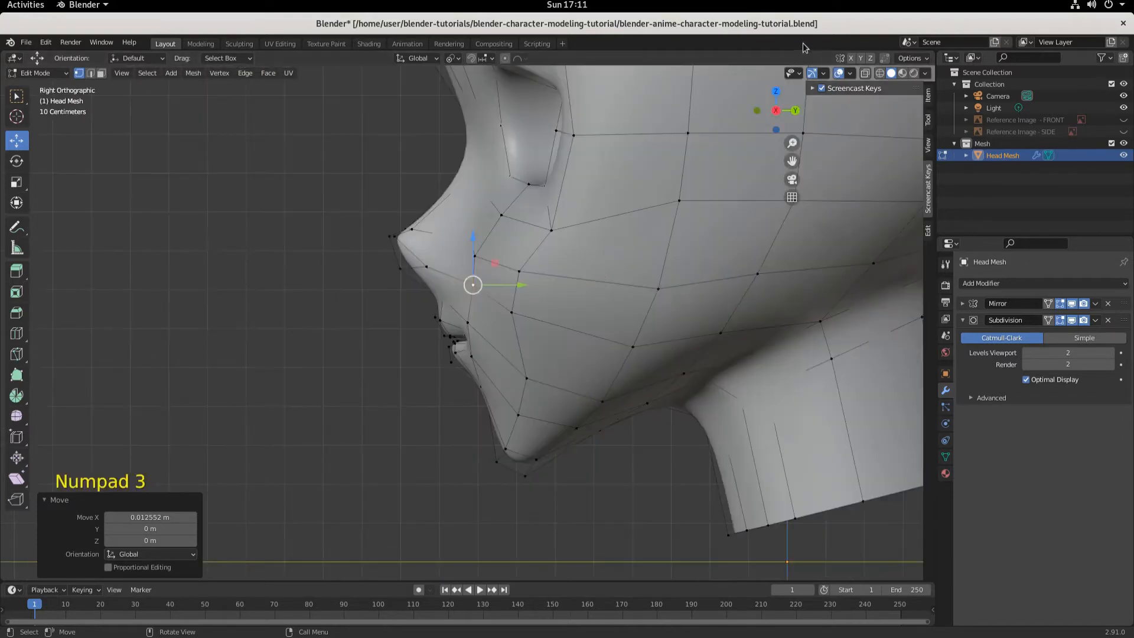
click(879, 73)
scroll(596, 295, up, 3)
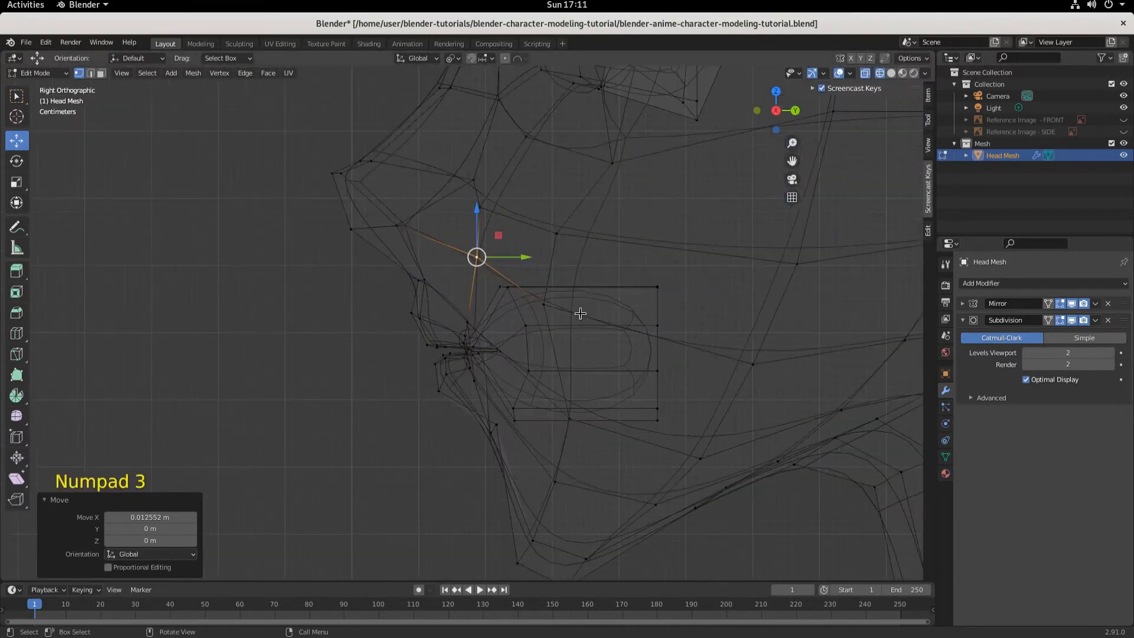
click(493, 429)
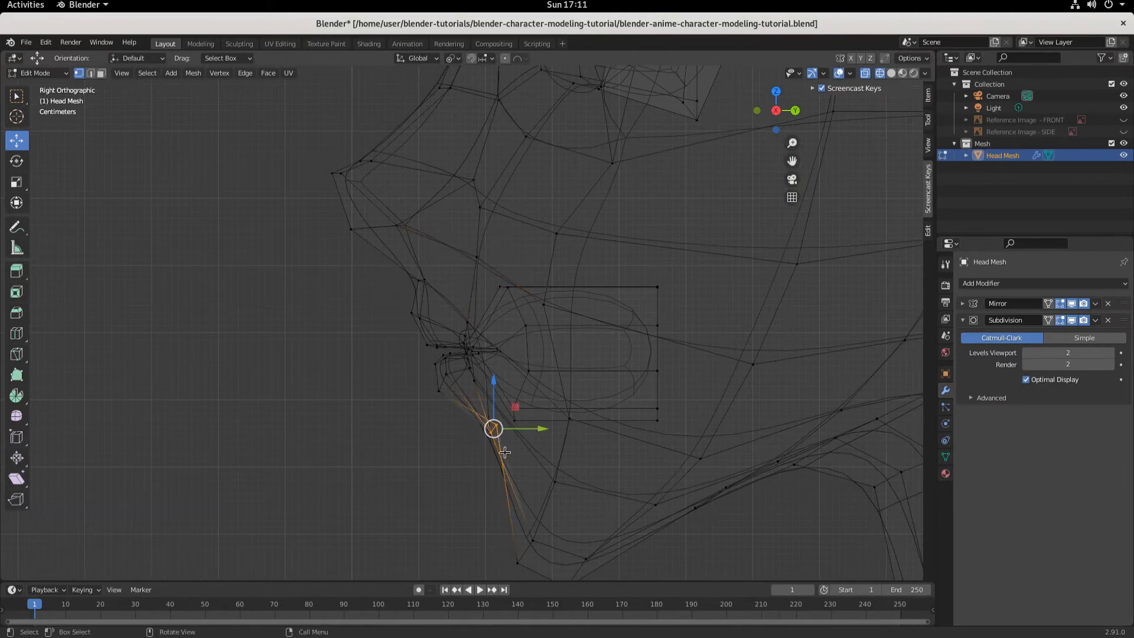
click(891, 71)
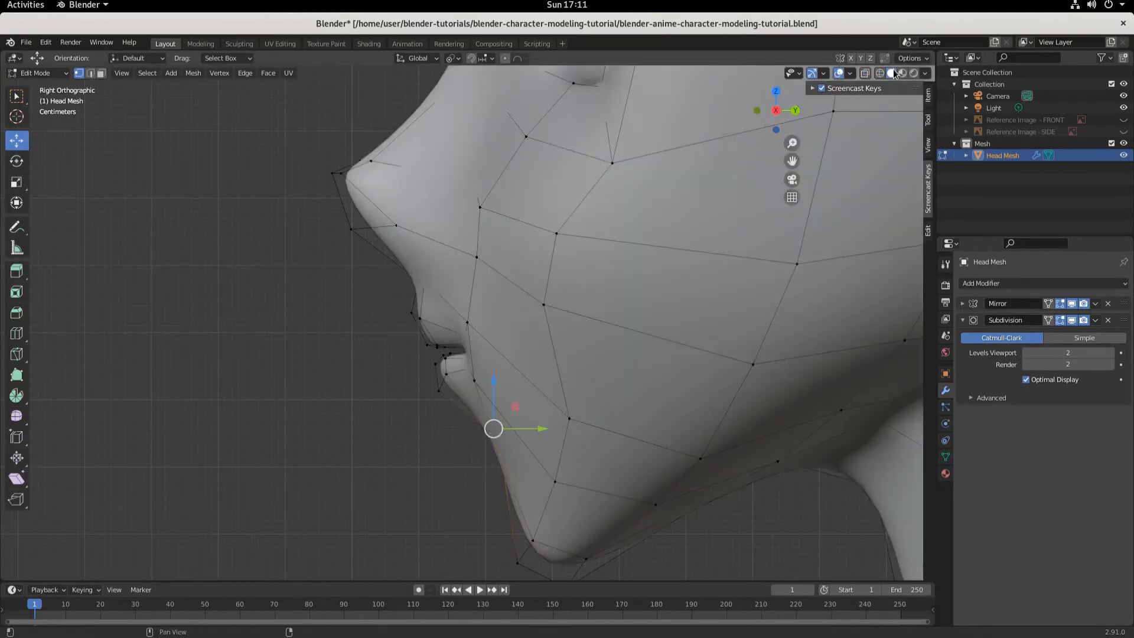
click(504, 59)
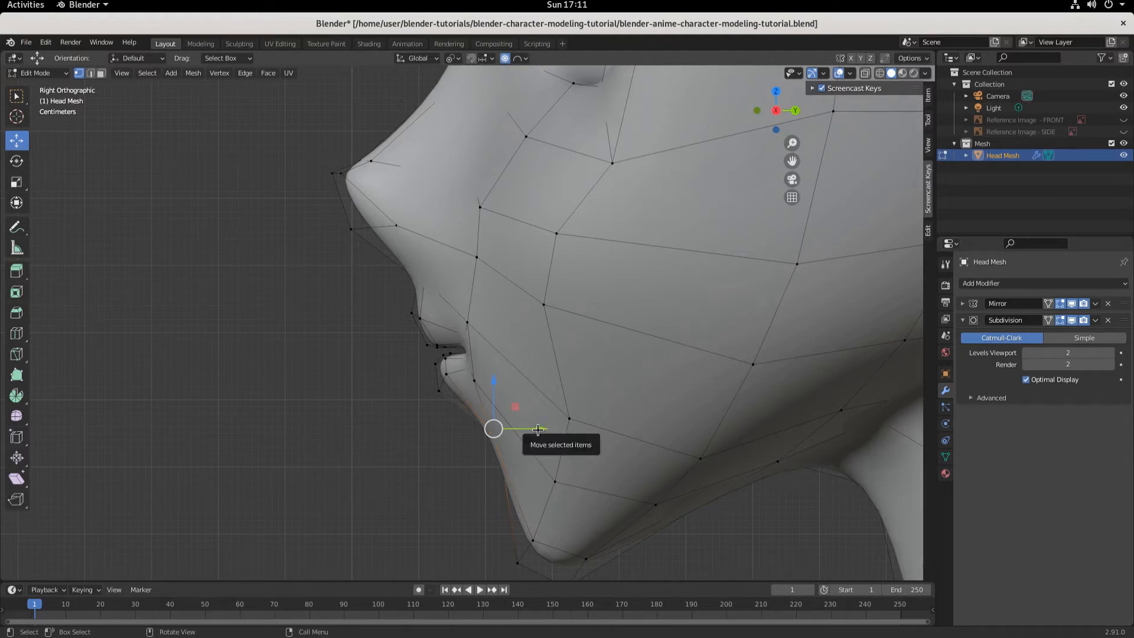
drag(540, 430, 532, 430)
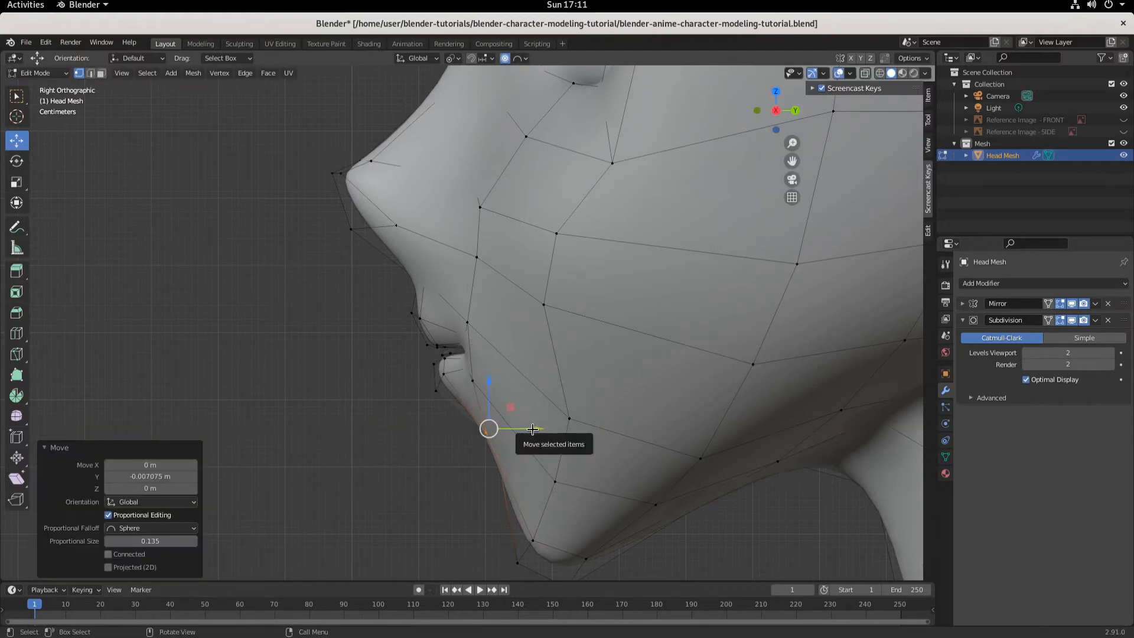
key(ctrl+z)
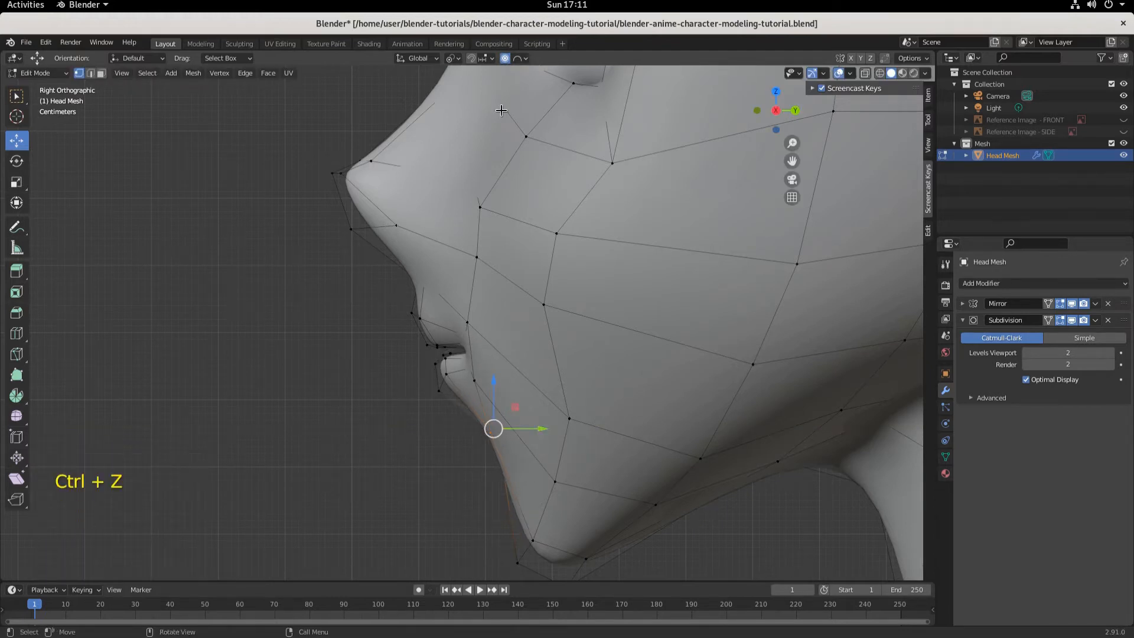
click(504, 59)
- Raise the vertex below the lower lip along Z and move it forward along Y, with a last shift of about 0.014 m
drag(537, 430, 532, 429)
drag(487, 383, 487, 368)
drag(534, 418, 522, 413)
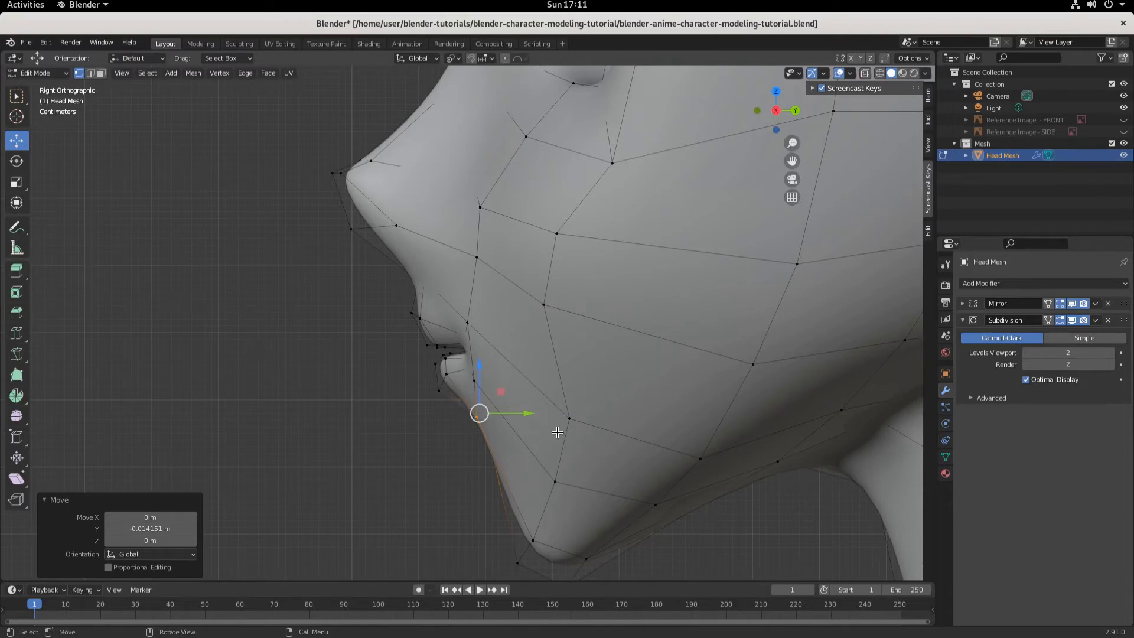
- Show the FRONT and SIDE reference images and bring the whole face into the front view
key(KP_1)
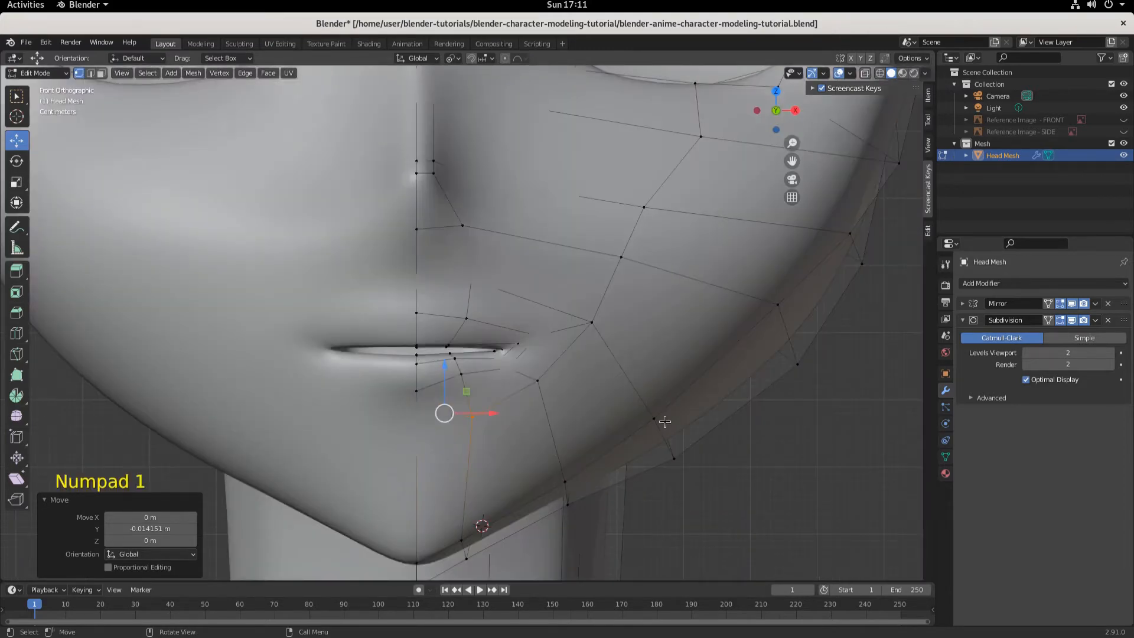
scroll(663, 418, down, 6)
shift+middle_drag(595, 288, 627, 366)
scroll(627, 365, up, 2)
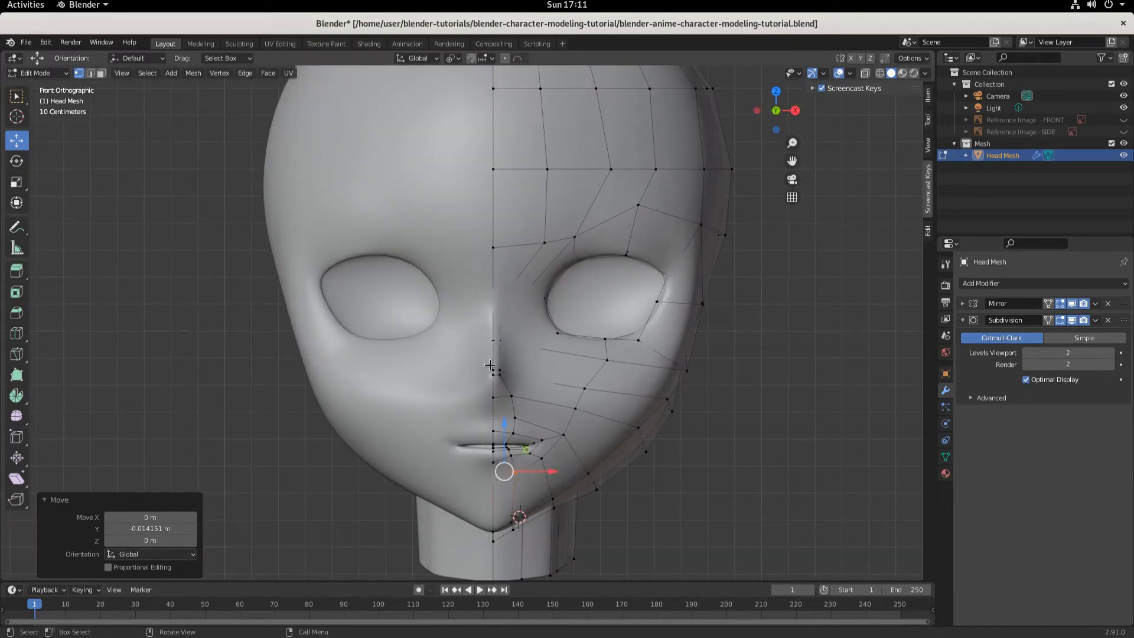
click(1123, 119)
click(1123, 131)
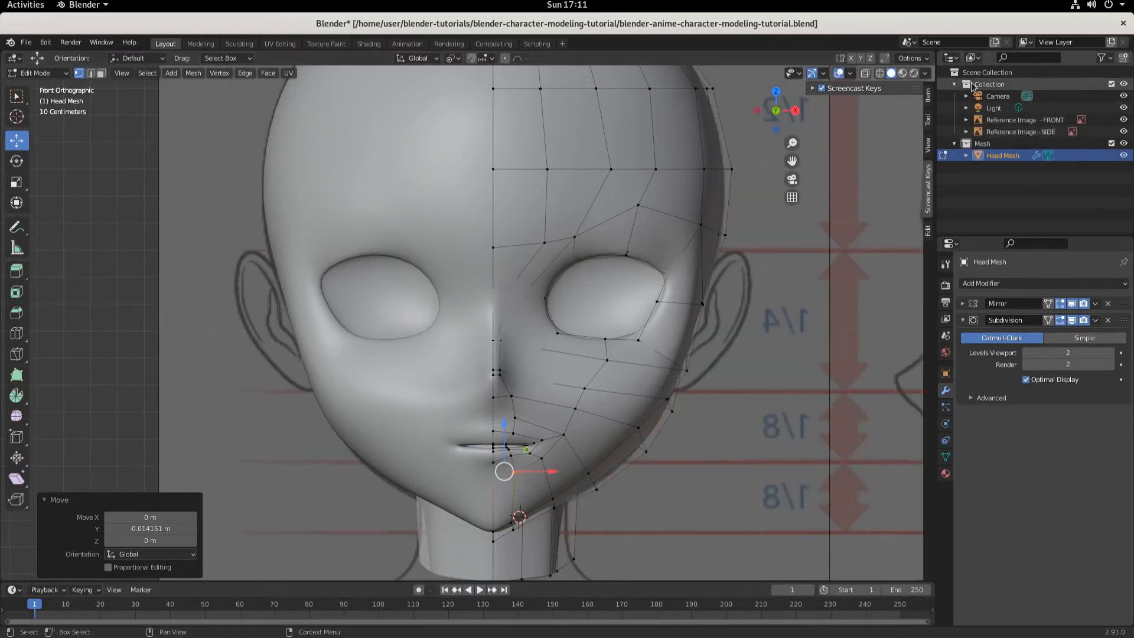
- Move the jaw-outline vertex below the ear about 0.026 m inward along X to follow the reference outline
click(880, 73)
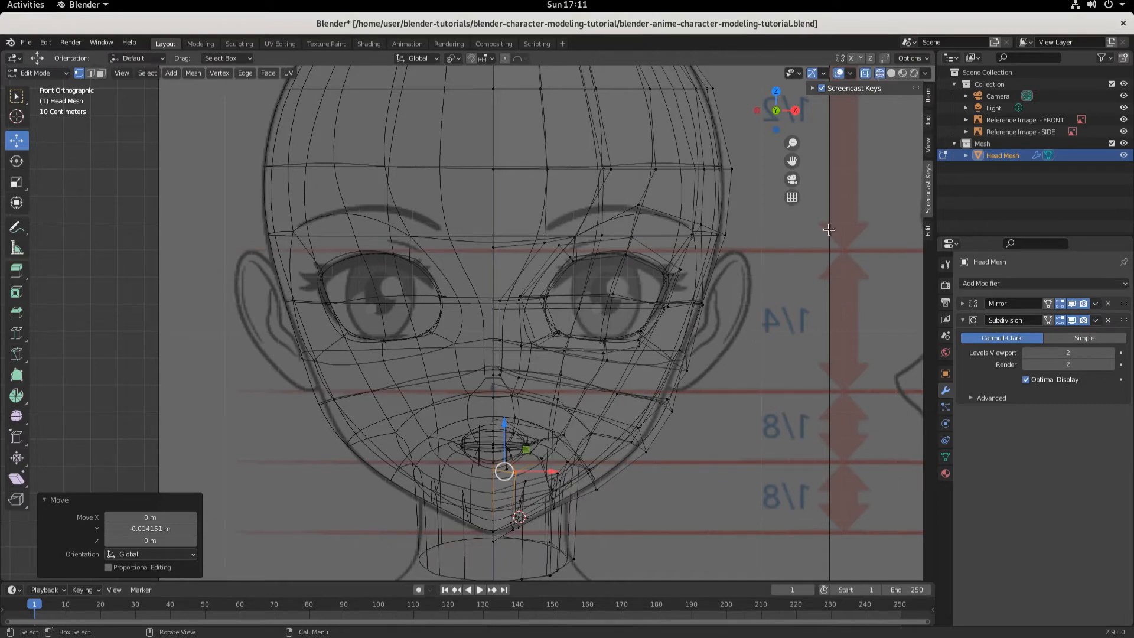
click(888, 70)
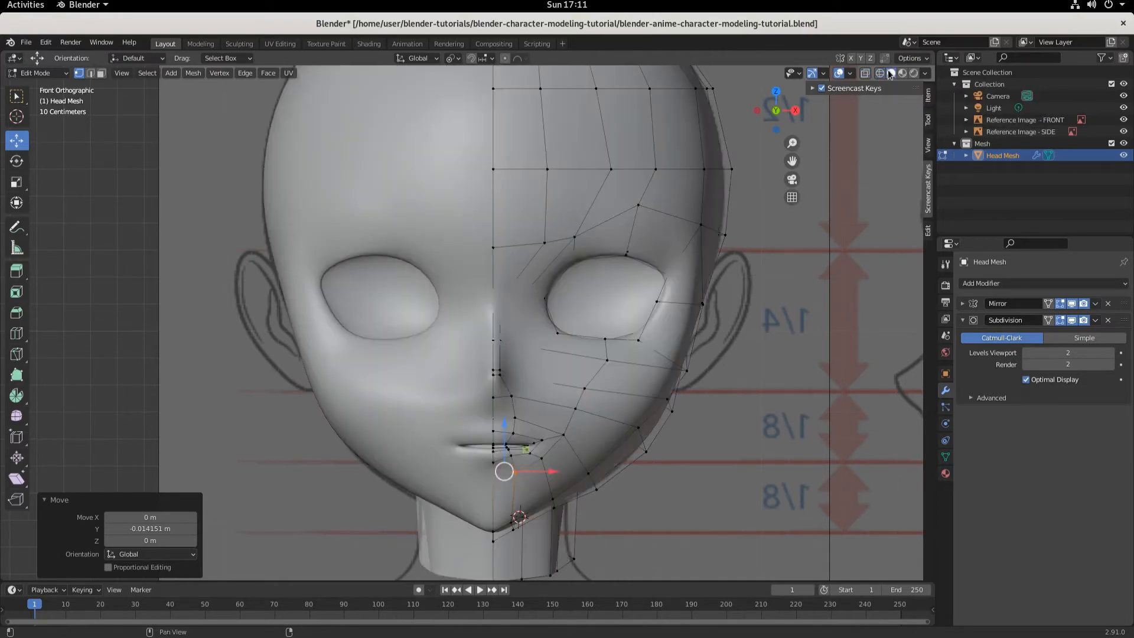
click(879, 72)
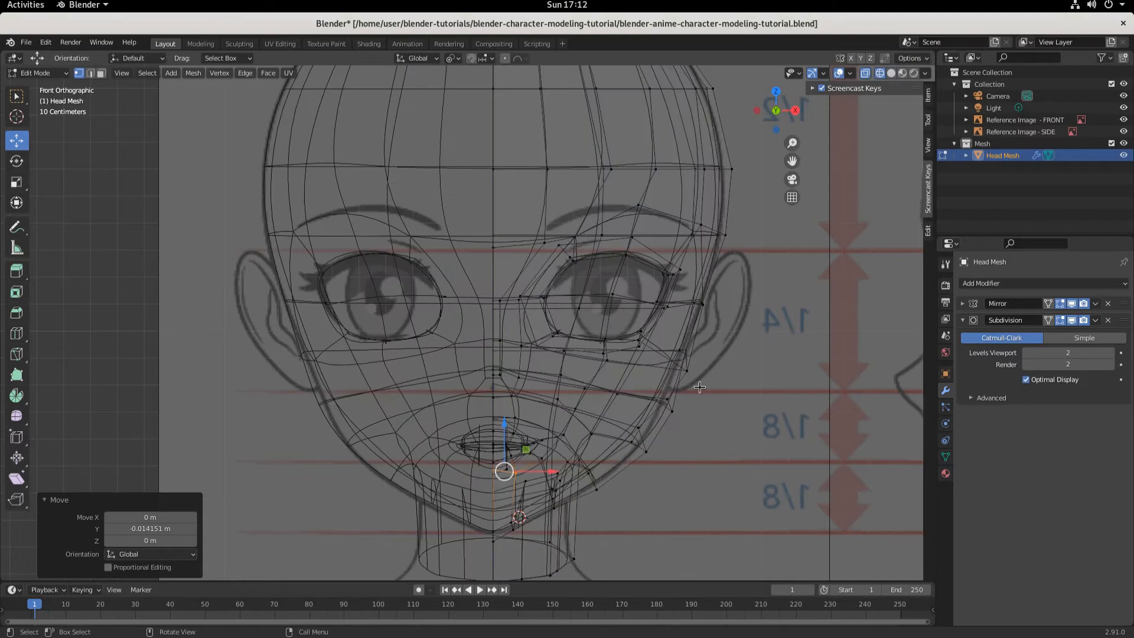
click(669, 405)
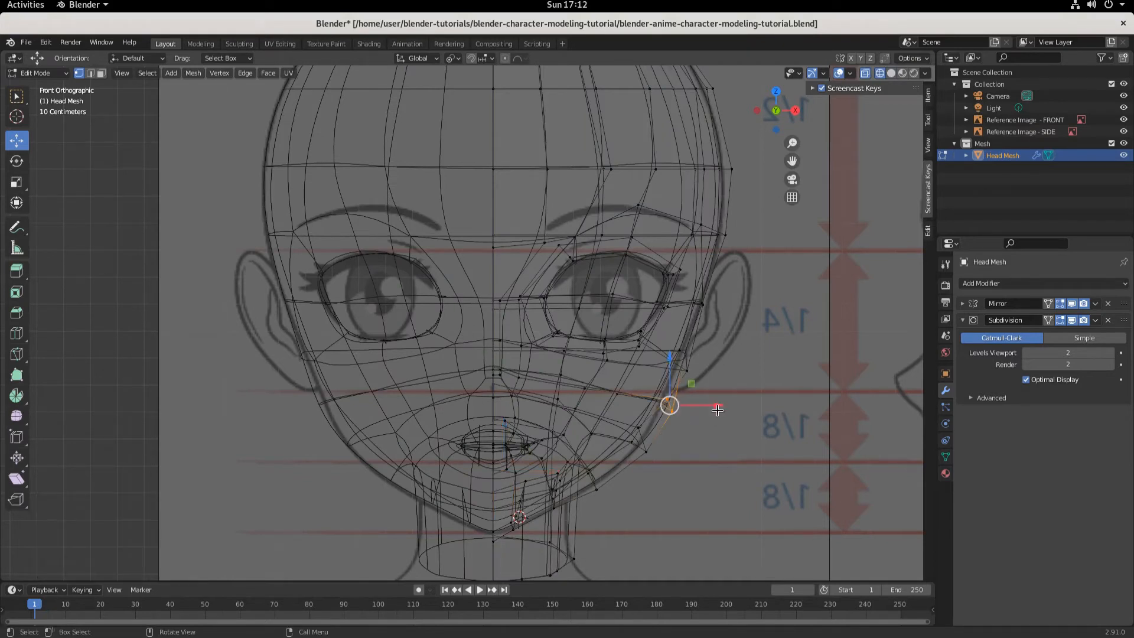
drag(722, 405, 706, 406)
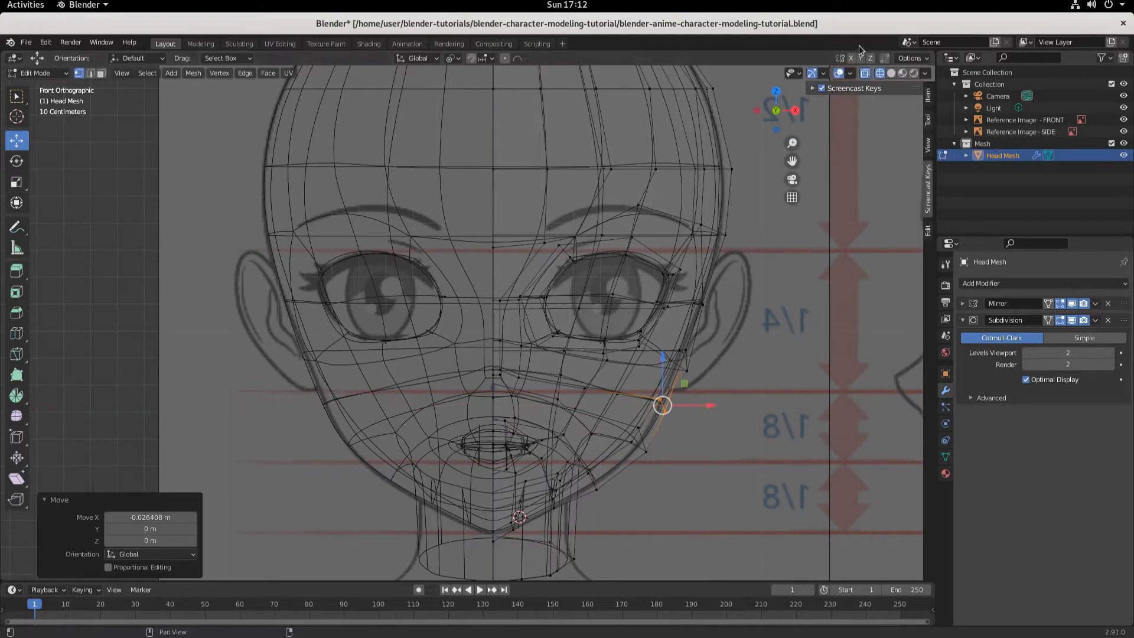
click(891, 73)
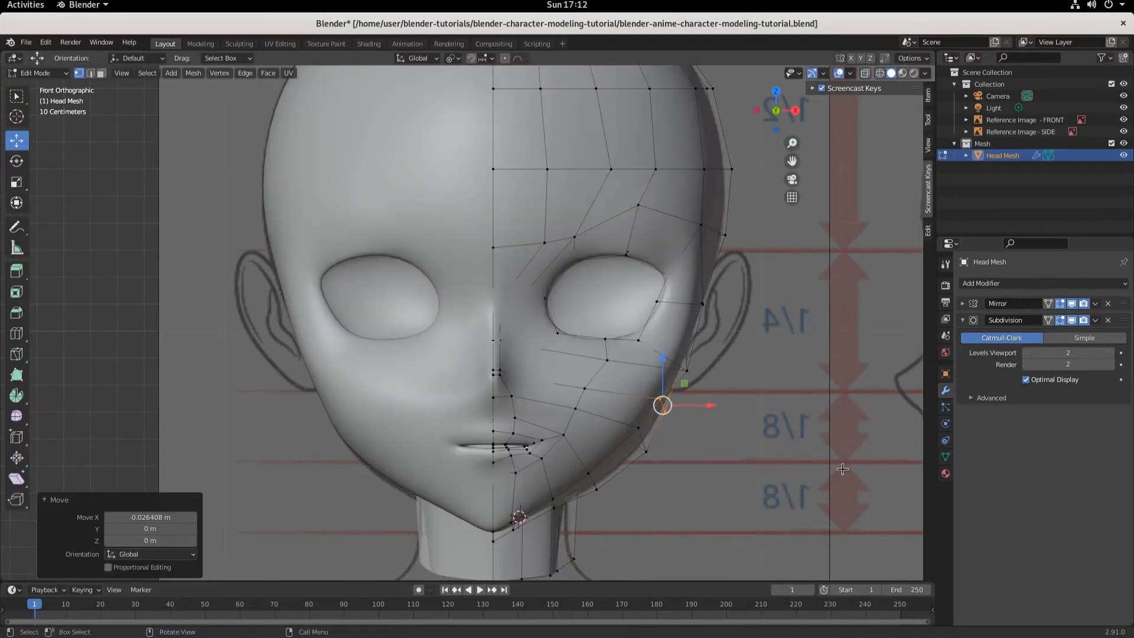
mouse_move(842, 469)
middle_down()
mouse_move(814, 469)
mouse_move(752, 393)
middle_up()
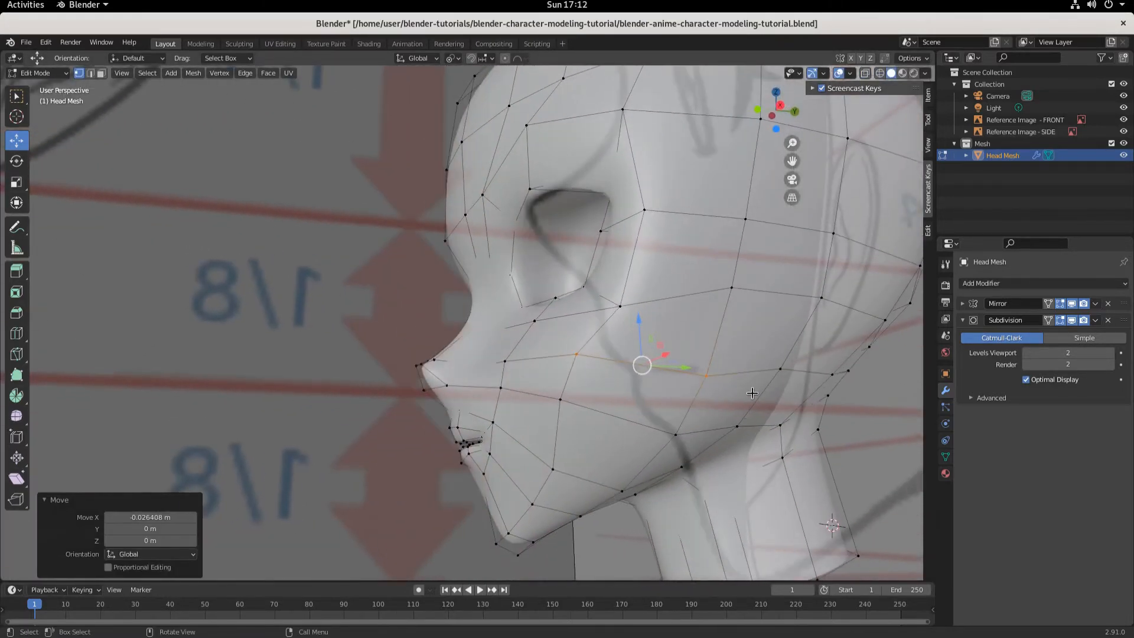
- Move the next lower jaw-outline vertex slightly inward along X and raise it about 0.004 m along Z in the front view
key(KP_1)
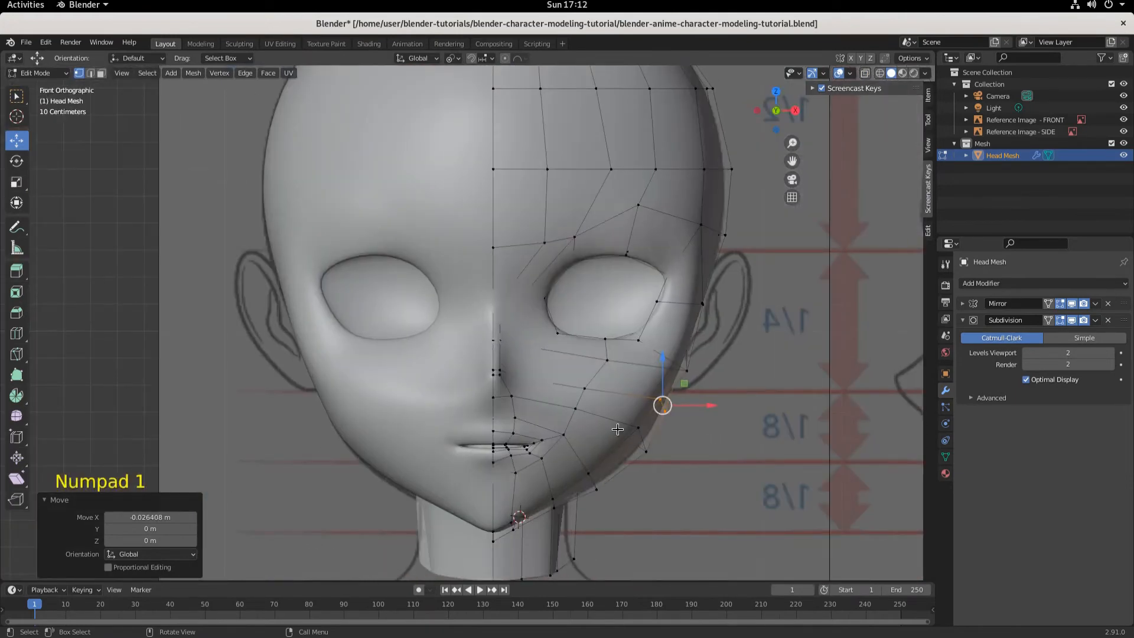
click(881, 72)
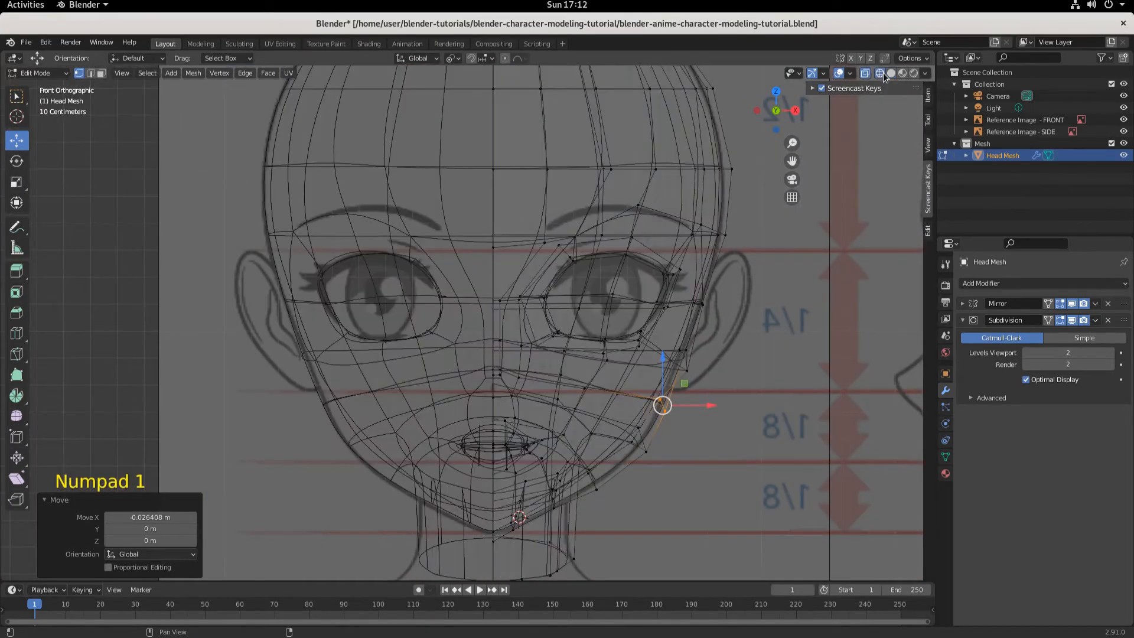
click(647, 451)
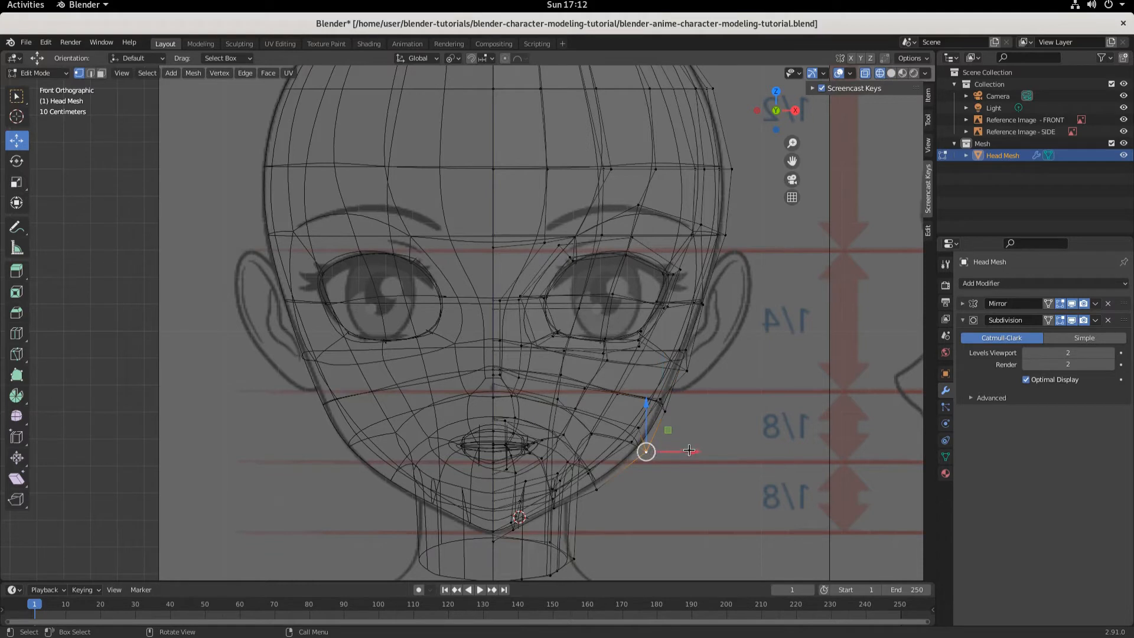
drag(692, 452, 683, 451)
drag(639, 409, 640, 407)
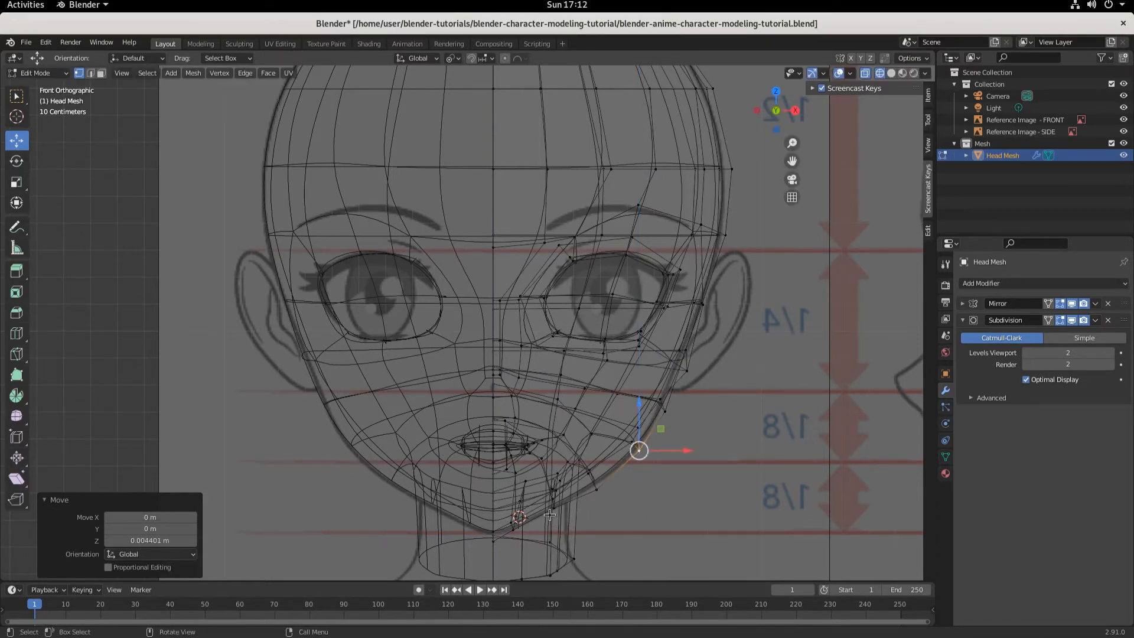
- Move the forehead vertex above the eye about 0.035 m inward along X and lower the brow vertex beside it about 0.029 m along Z
key(KP_3)
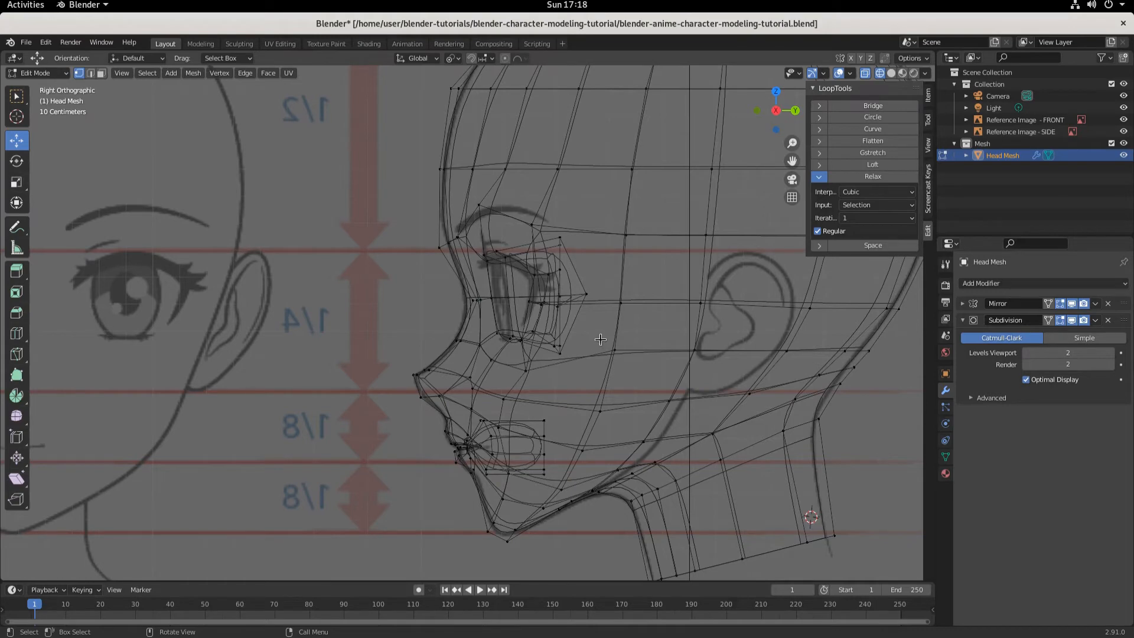
key(KP_1)
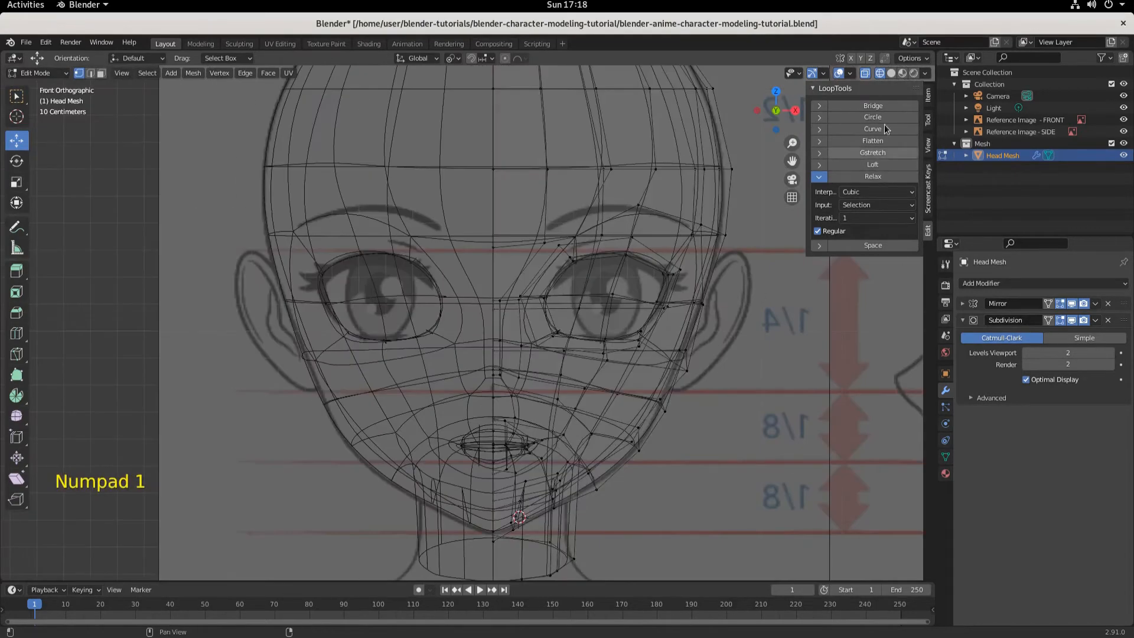
click(891, 73)
scroll(675, 328, down, 2)
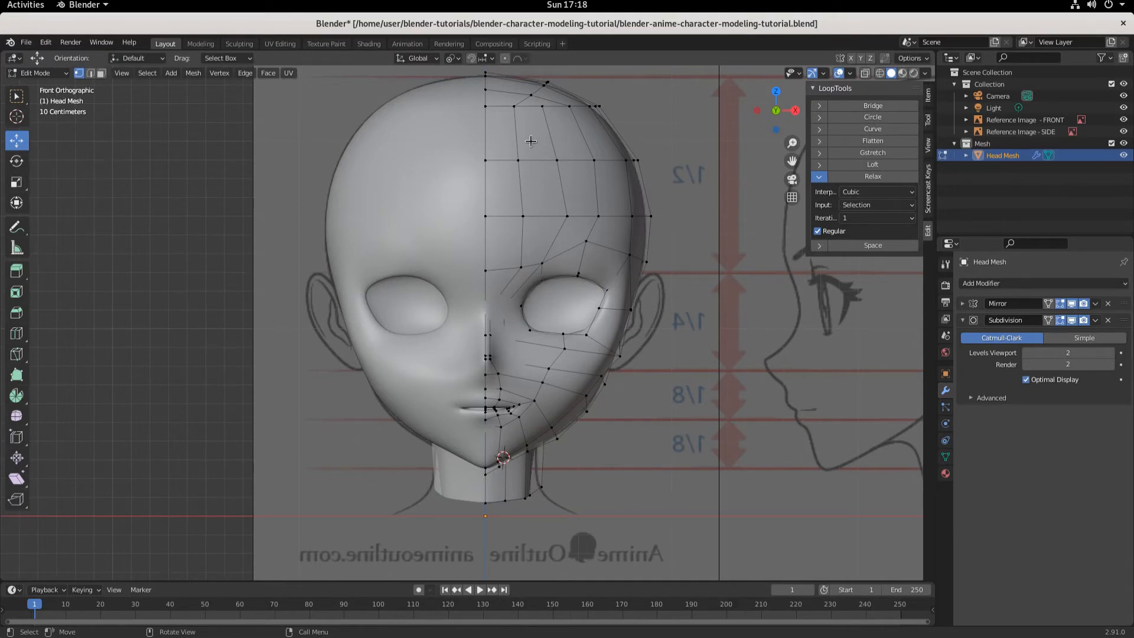
click(566, 219)
drag(613, 215, 607, 215)
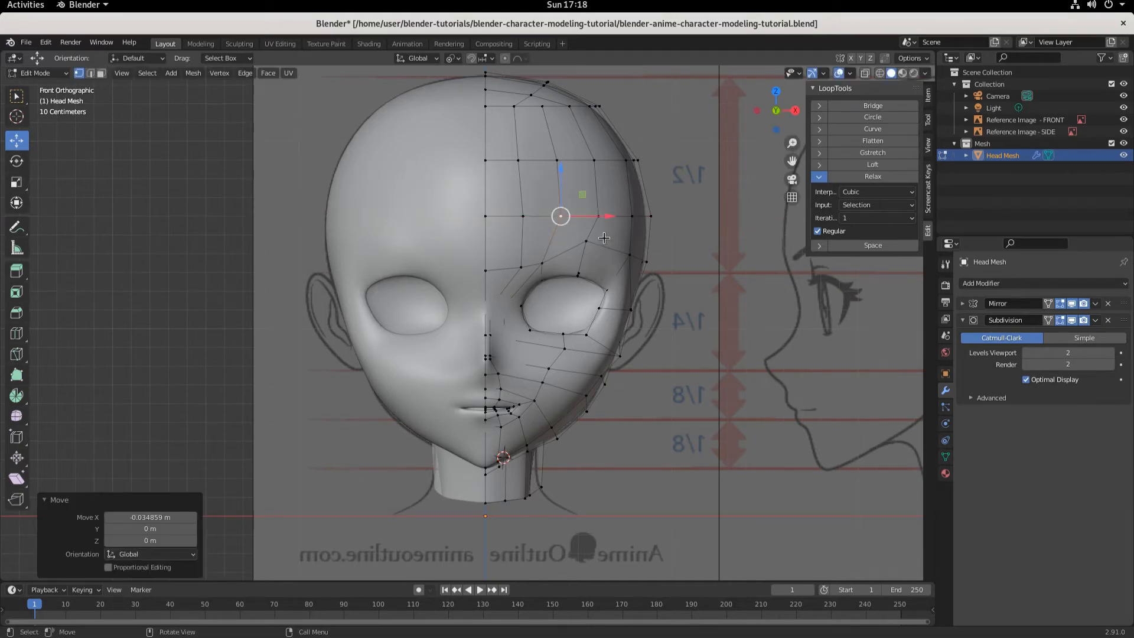
click(586, 241)
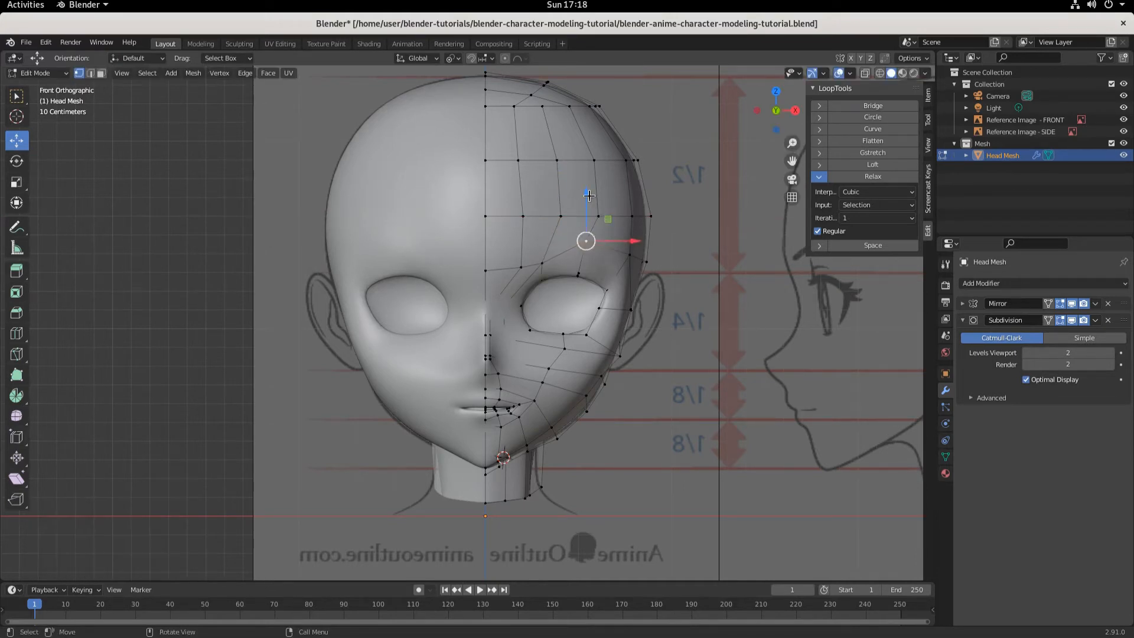
drag(593, 202, 597, 205)
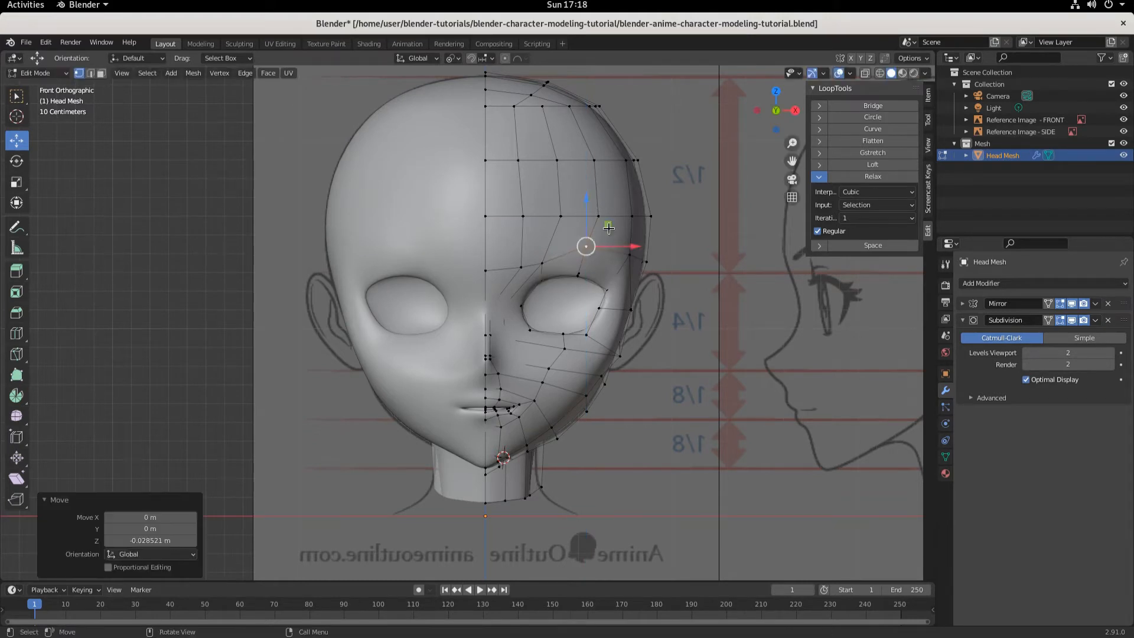
- Select the vertical edge loop beside the forehead's centre line and add the LoopTools Relax command to Quick Favorites
alt+click(518, 264)
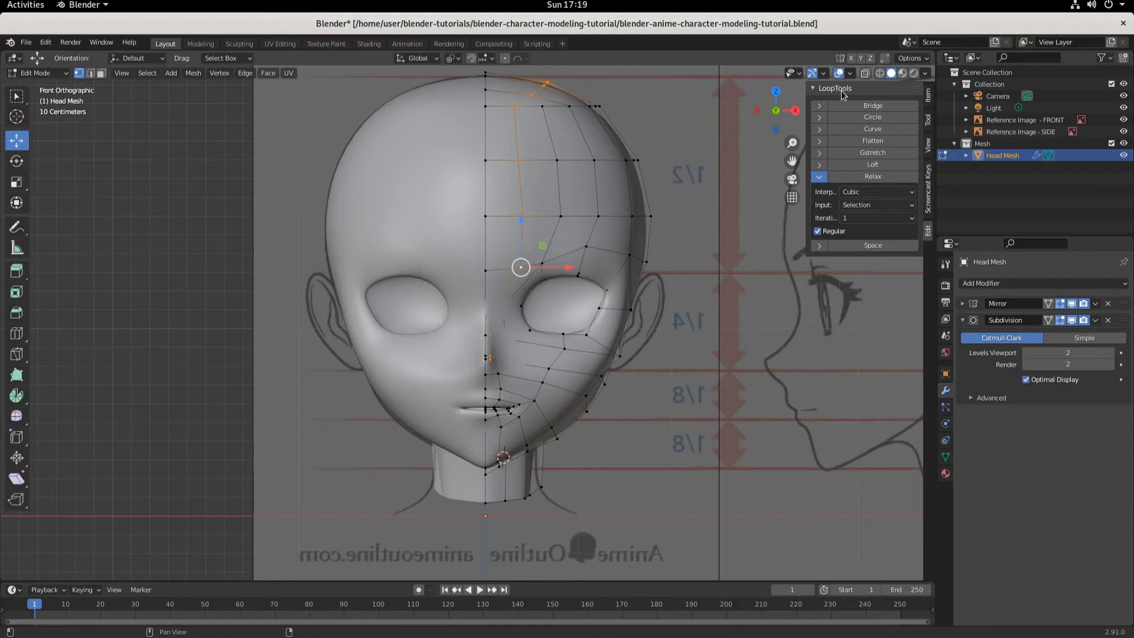
right_click(864, 181)
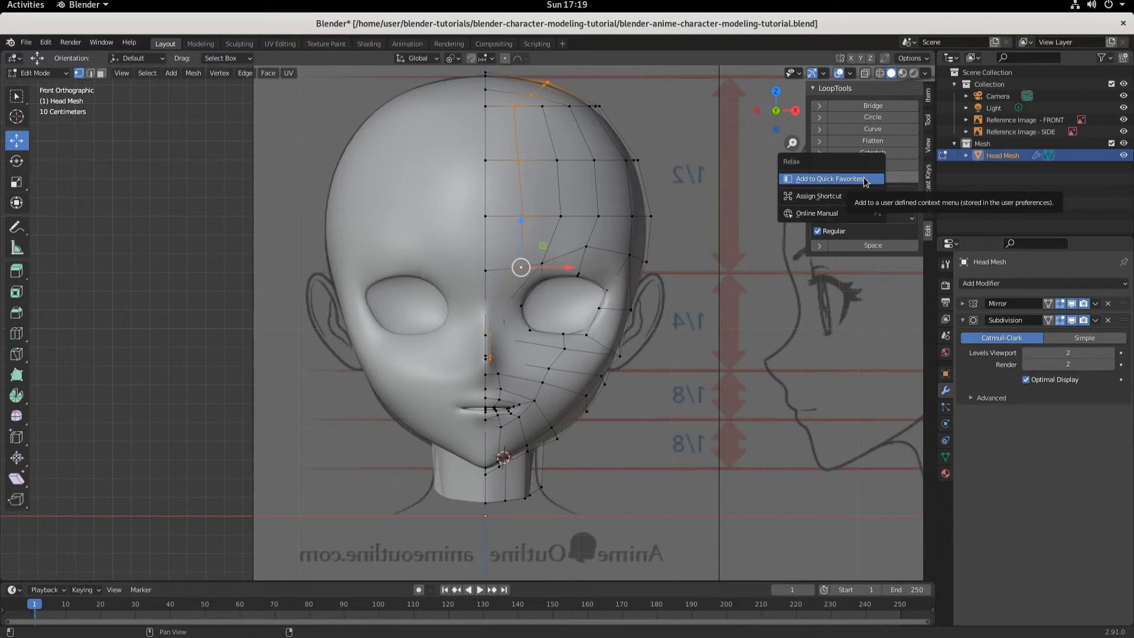
click(863, 180)
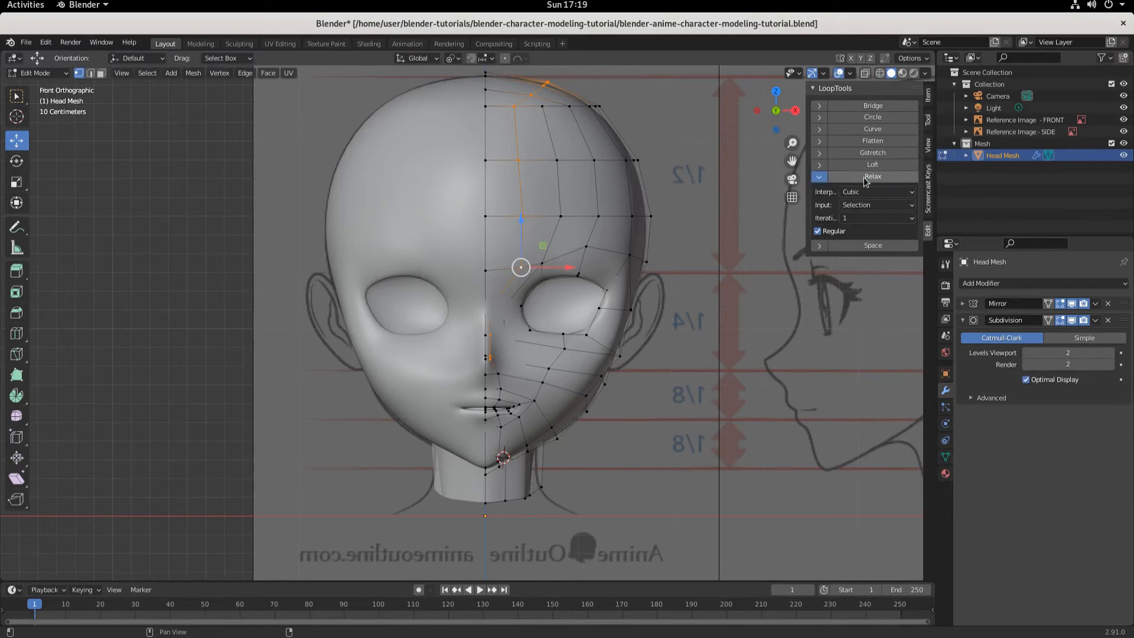
- Collapse the LoopTools options and relax the selected vertical edge loop beside the forehead's centre line
click(814, 90)
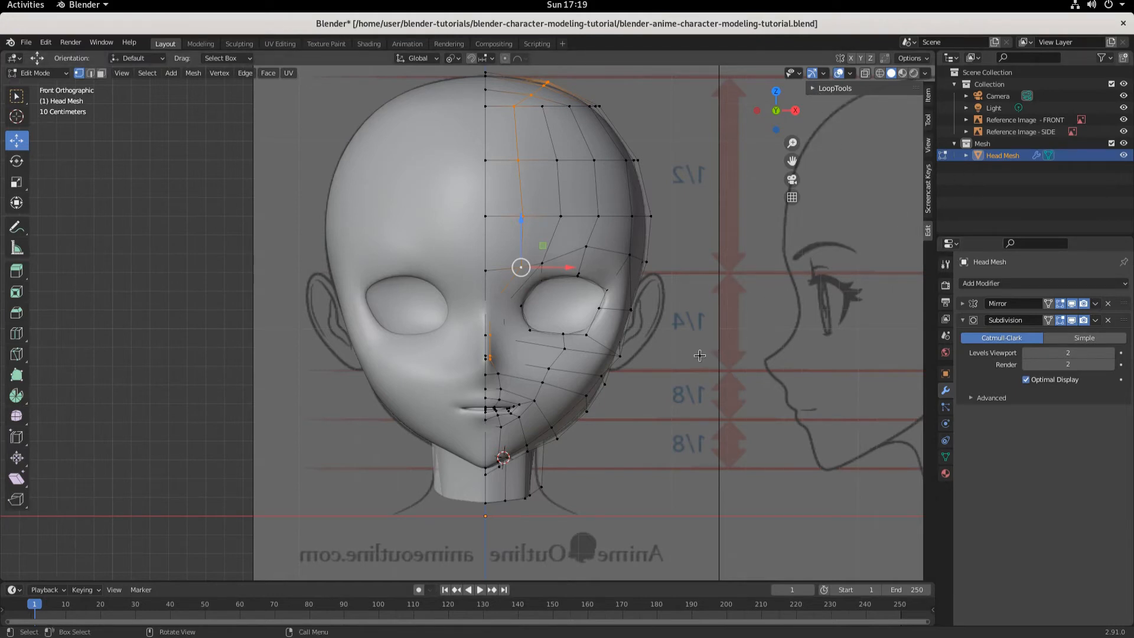
key(q)
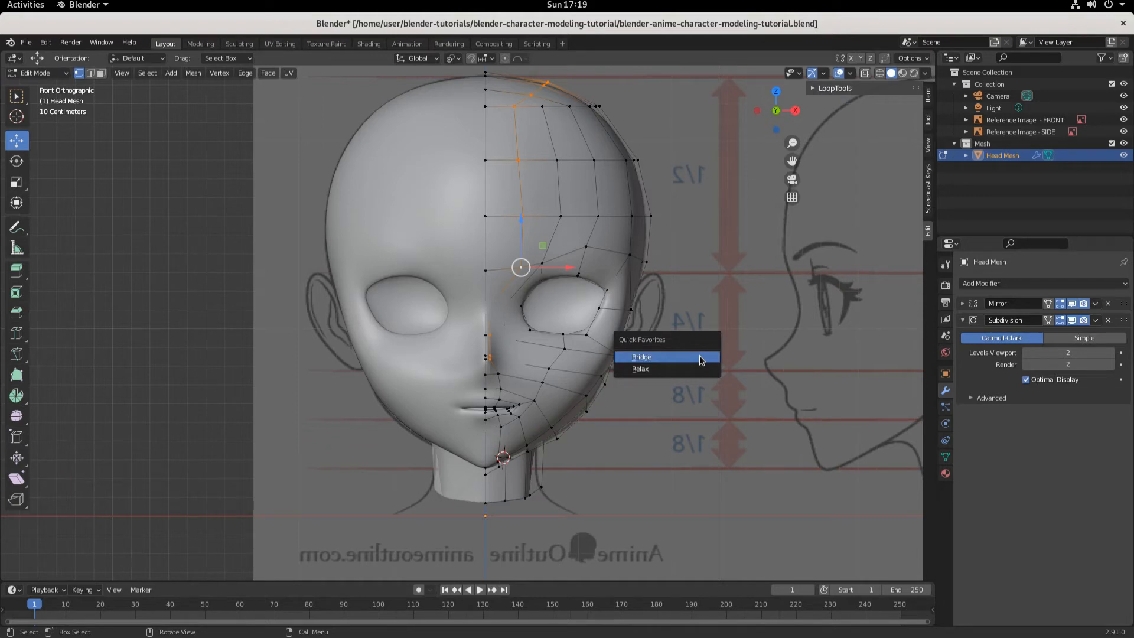
click(671, 370)
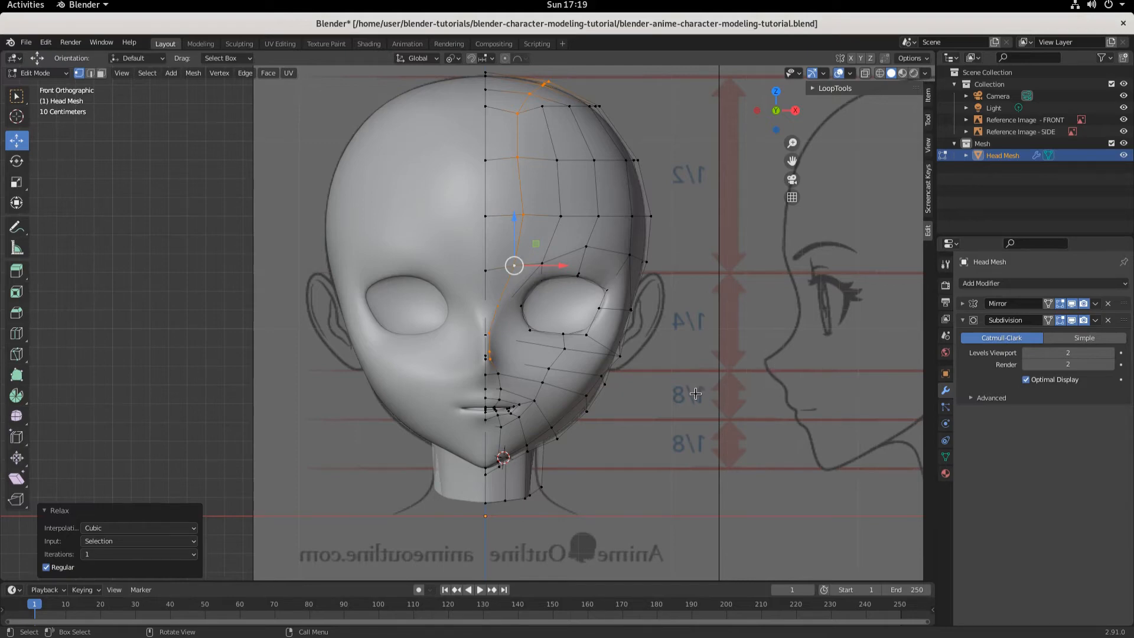
- Select the vertical edge loop running over the middle of the eye and smooth it with LoopTools Relax
middle_drag(695, 394, 639, 414)
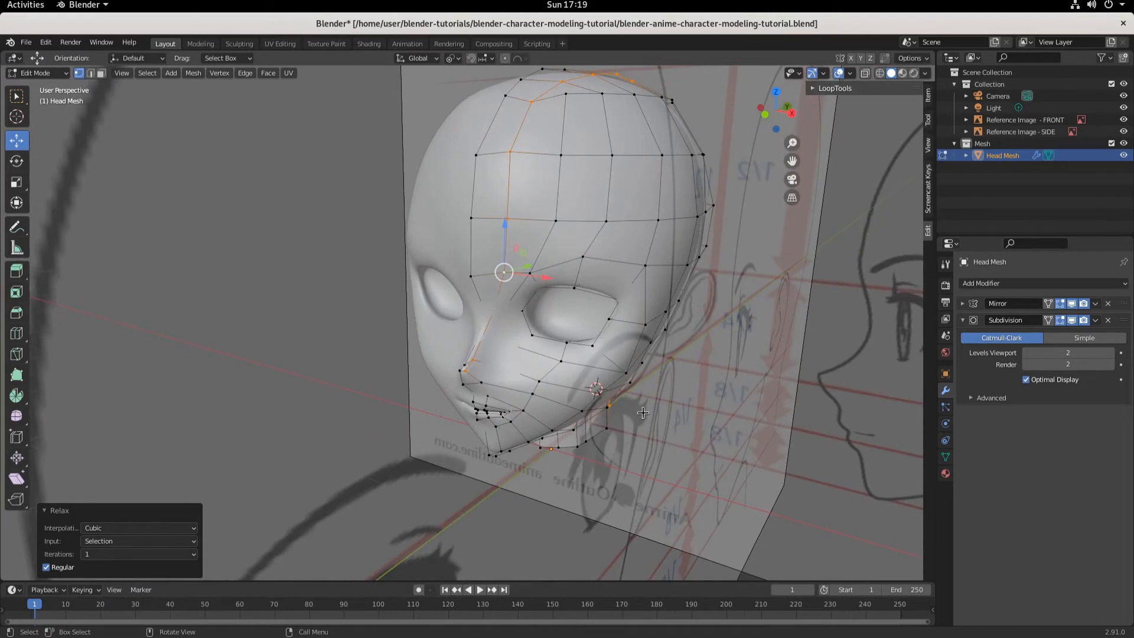
alt+click(584, 257)
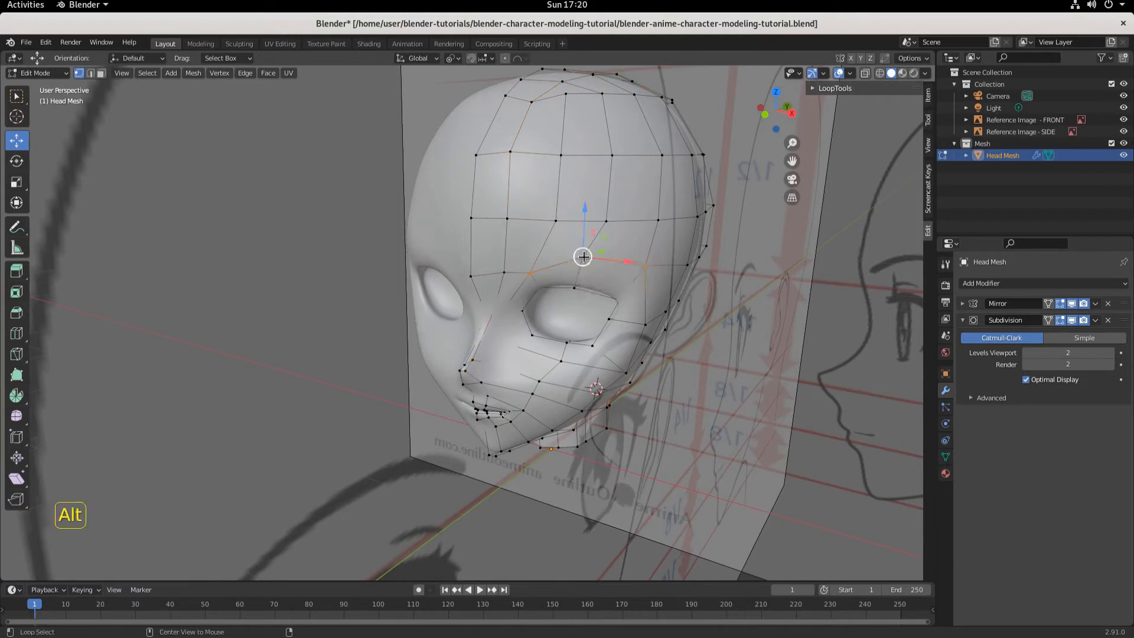
alt+click(607, 221)
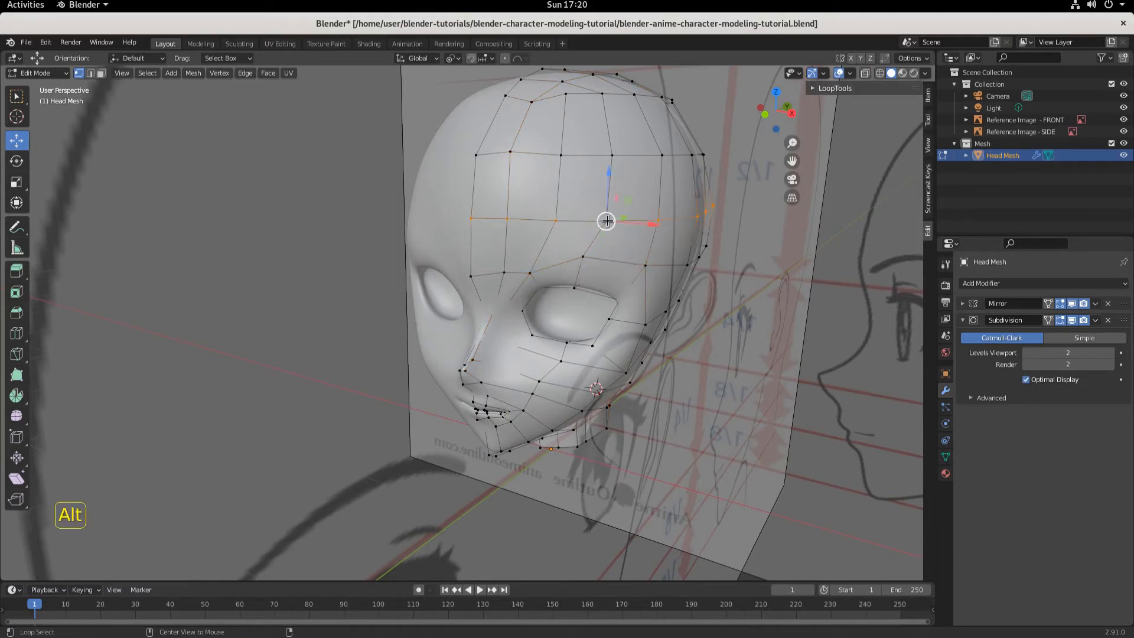
alt+click(607, 155)
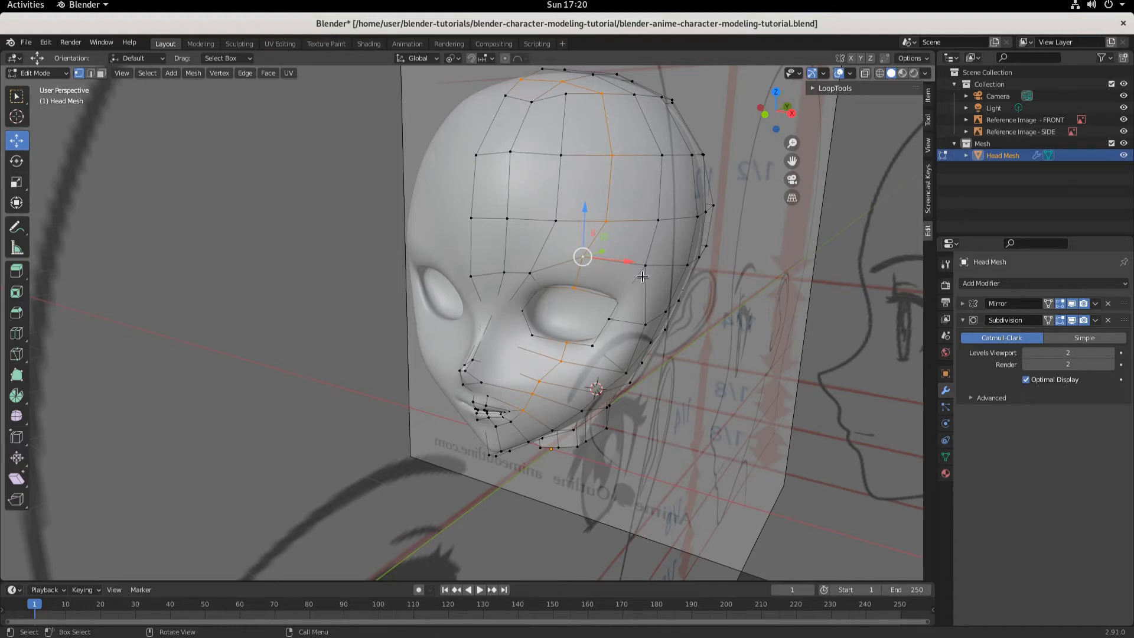
key(q)
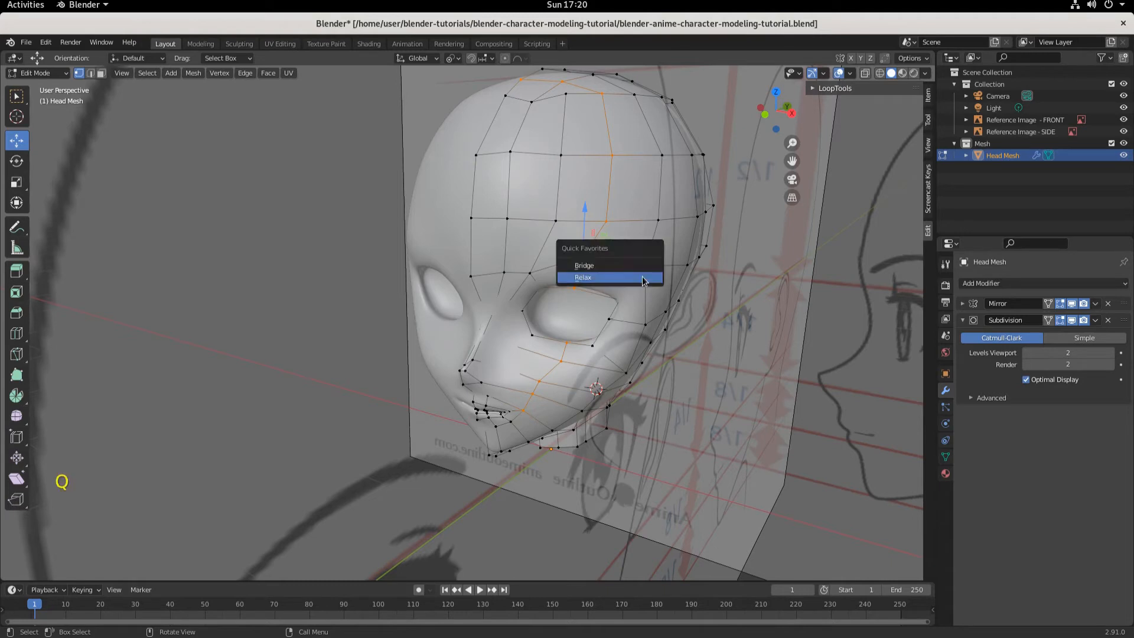
click(643, 281)
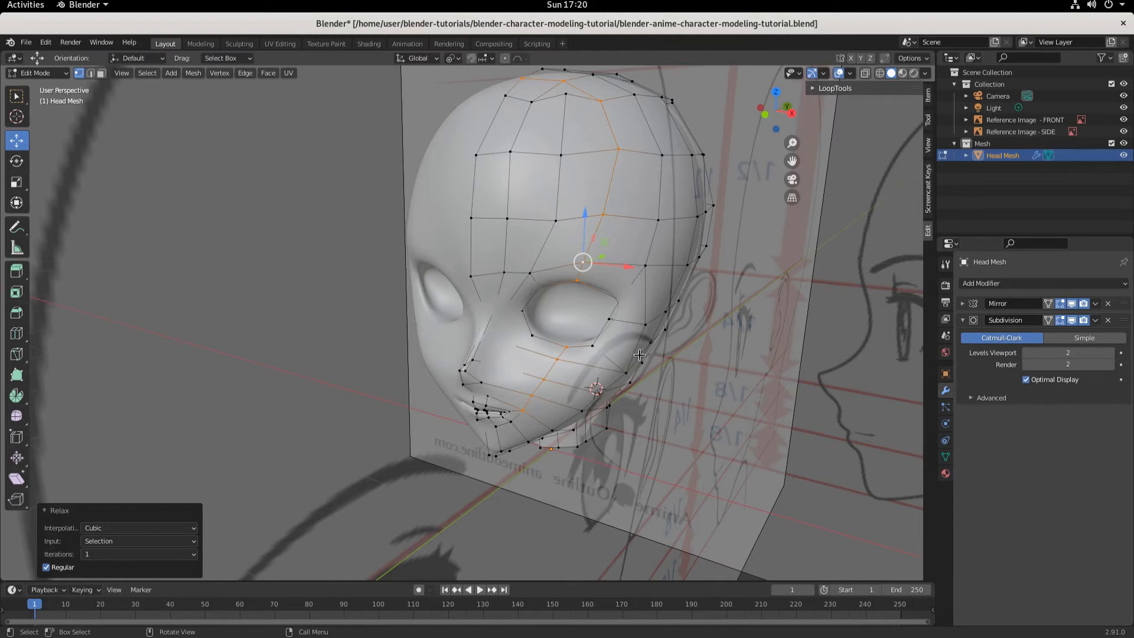
- Select the vertical forehead edge loop above the inner eye and smooth it with LoopTools Relax
alt+click(531, 267)
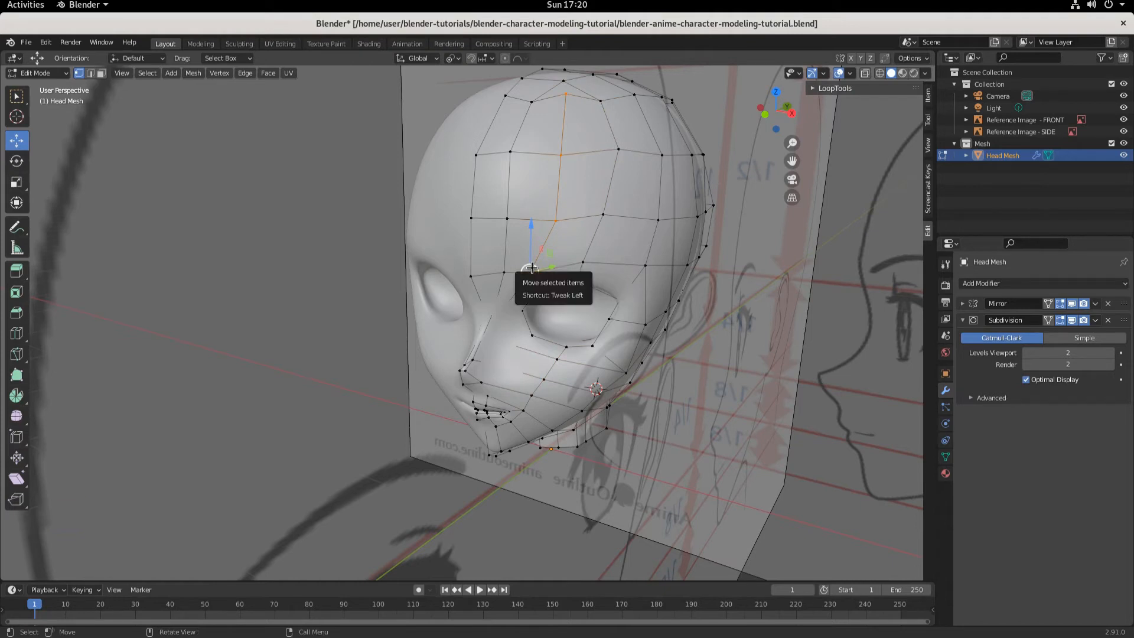
key(q)
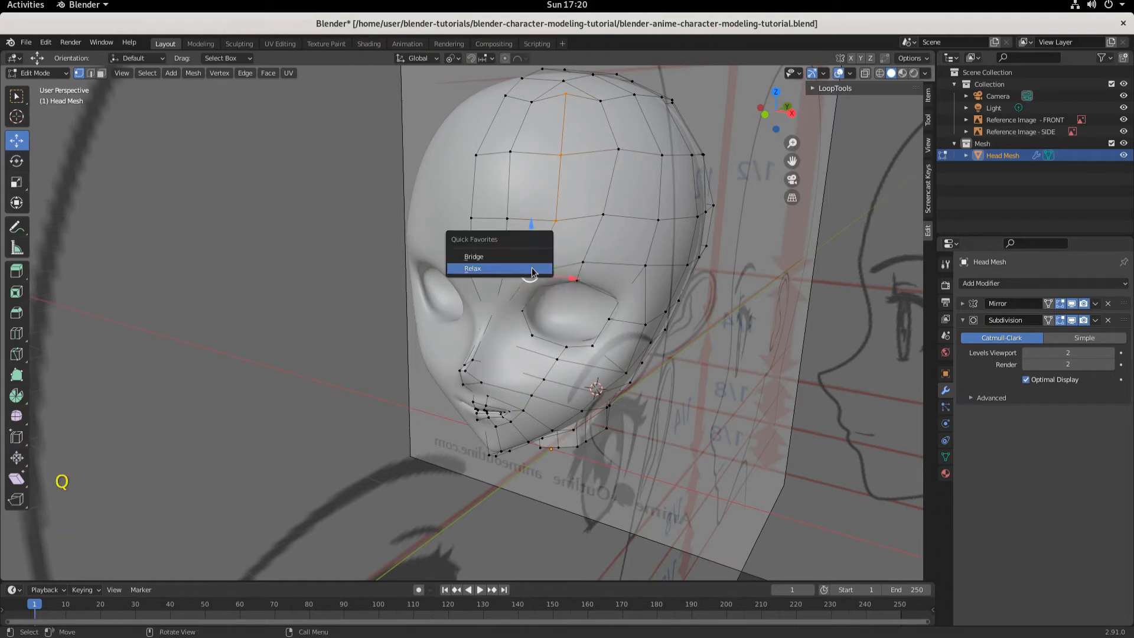
click(532, 269)
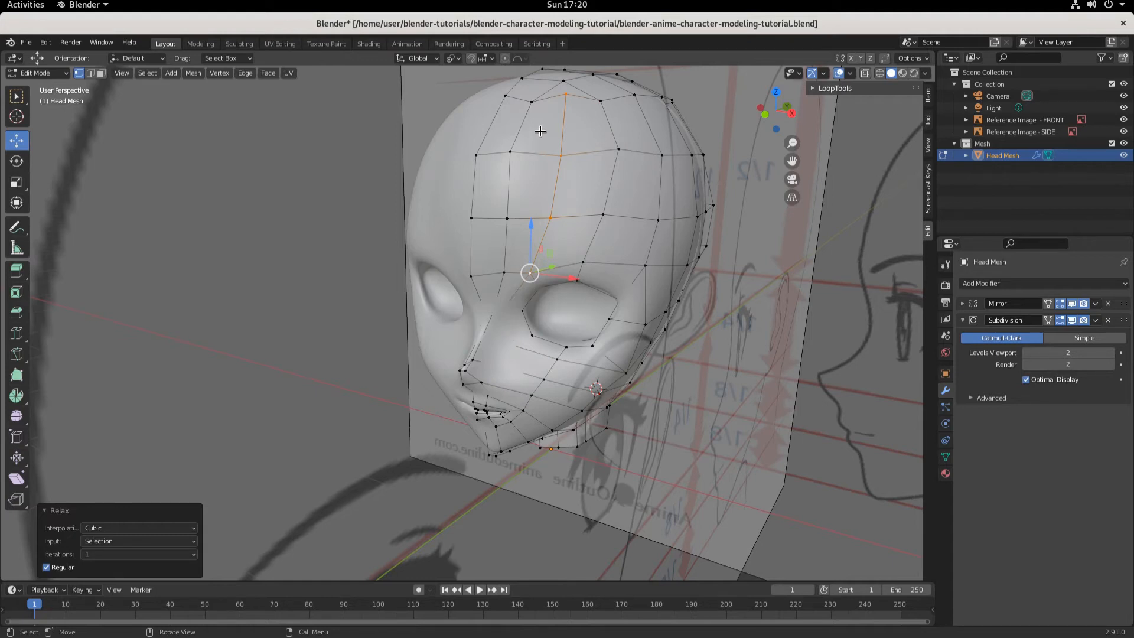
- Lower the crown vertex at the upper end of the relaxed forehead loop about 0.011 m along Z
middle_drag(578, 148, 594, 189)
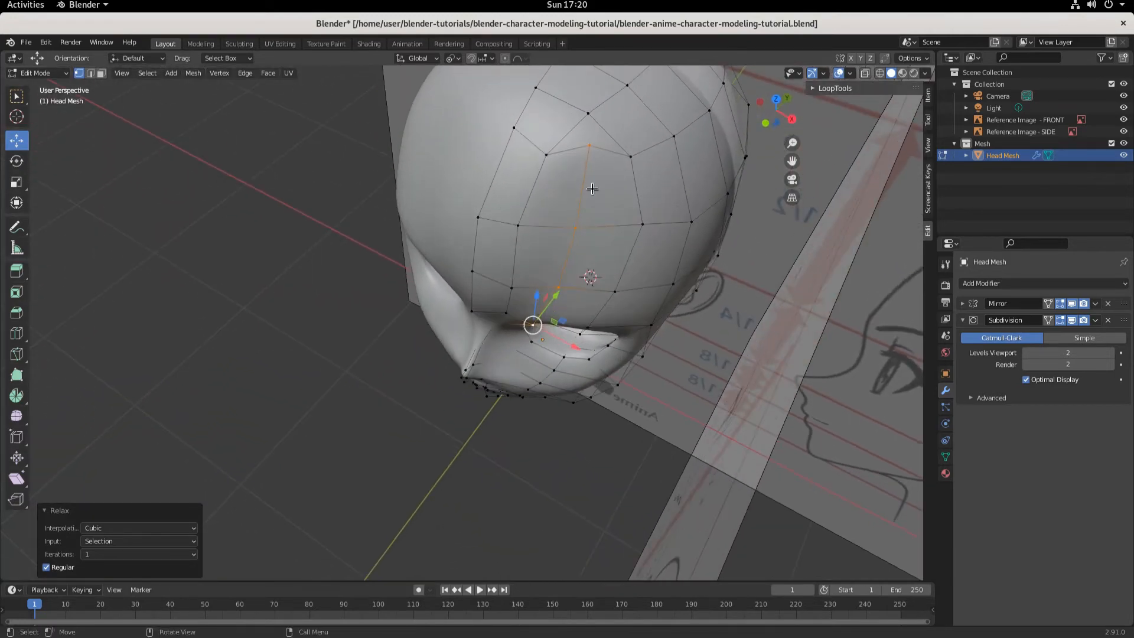
click(585, 146)
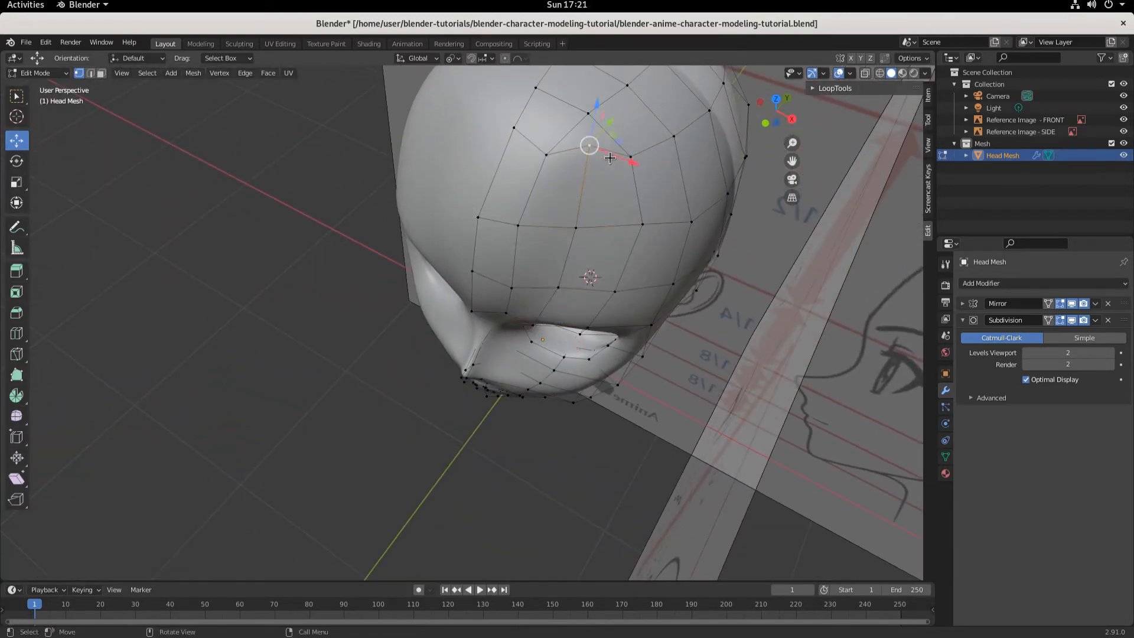
mouse_move(614, 126)
mouse_down()
mouse_move(613, 142)
mouse_move(592, 120)
mouse_up()
- Move the upper-forehead vertex directly below that crown vertex about 0.032 m forward along Y
middle_drag(642, 269, 521, 177)
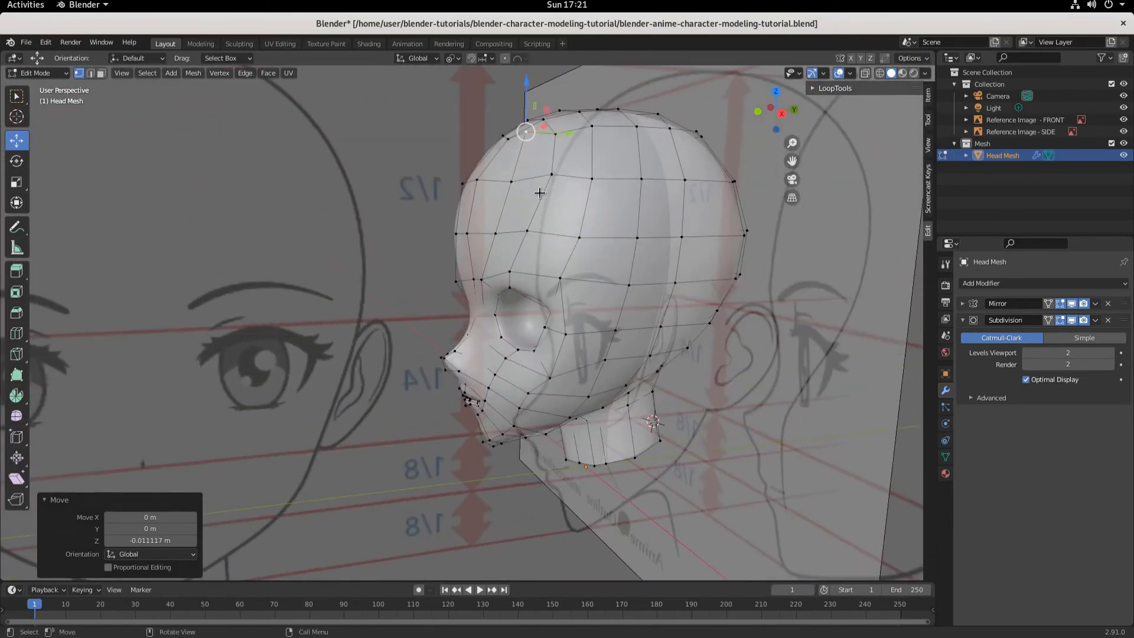
click(512, 182)
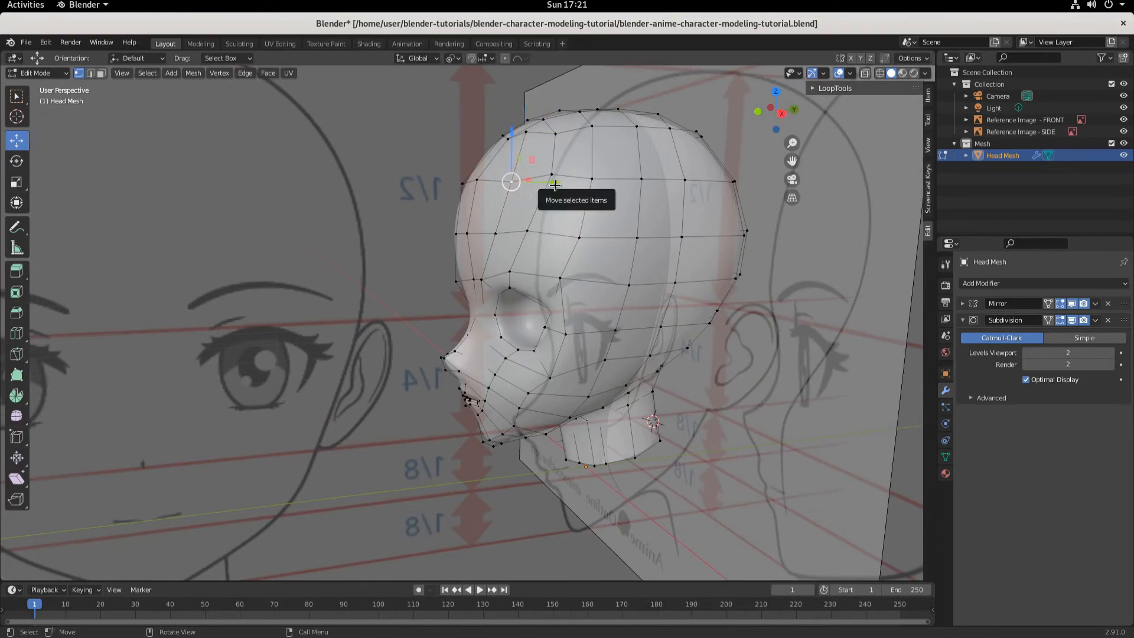
drag(552, 182, 496, 239)
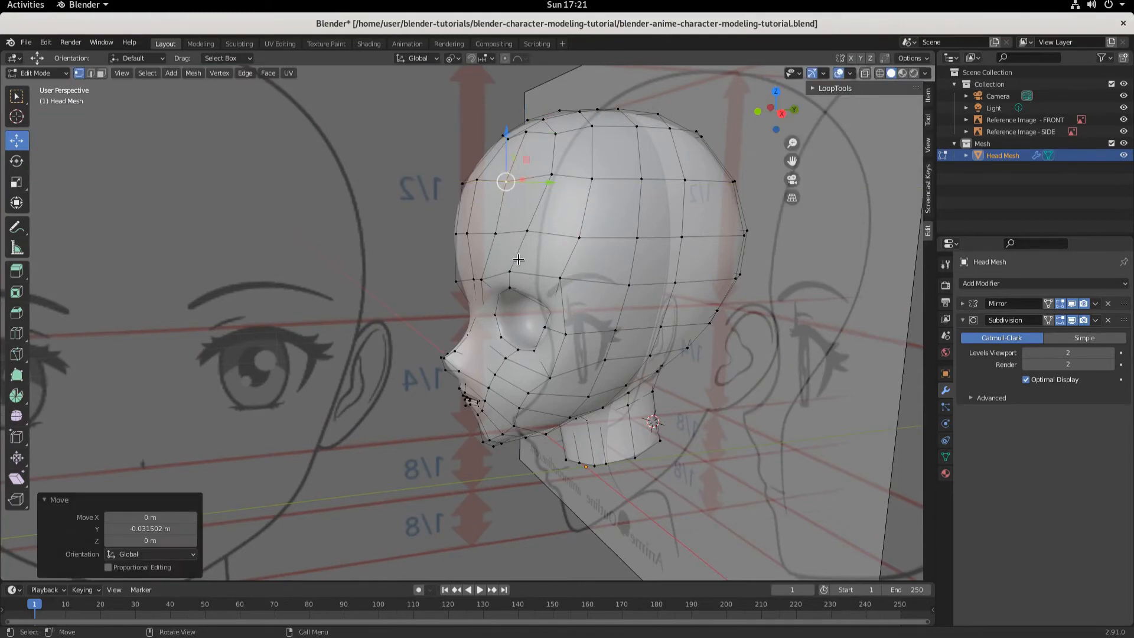
- Lower the crown vertex of the inner-eye column by about 0.038 m along Z to even out the skull curve
middle_drag(519, 260, 567, 197)
click(549, 144)
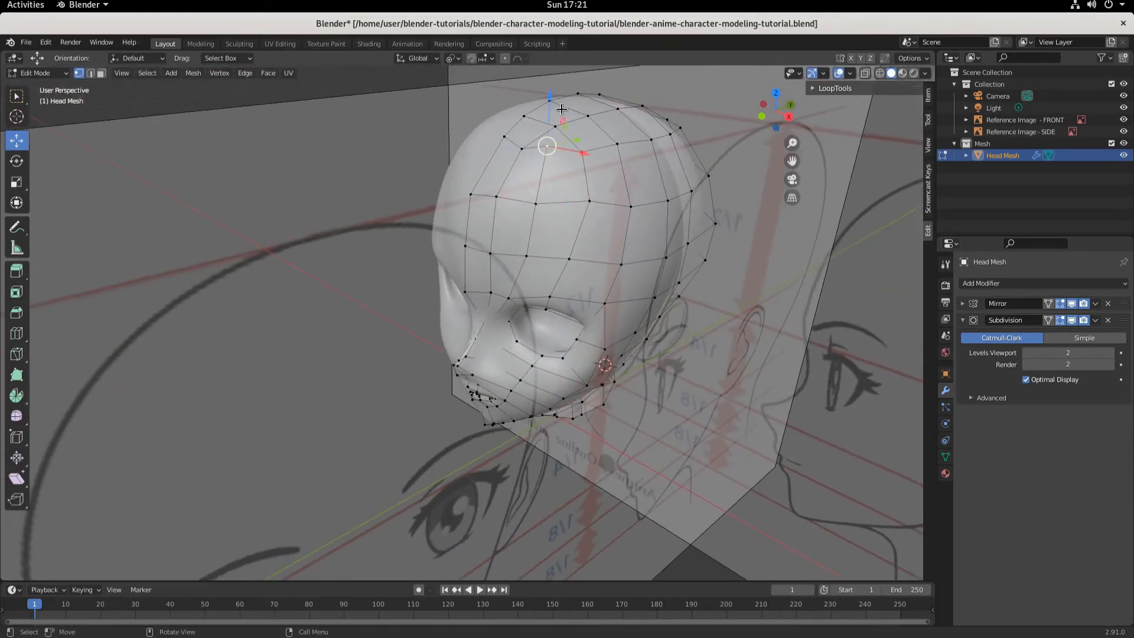
middle_drag(541, 292, 489, 257)
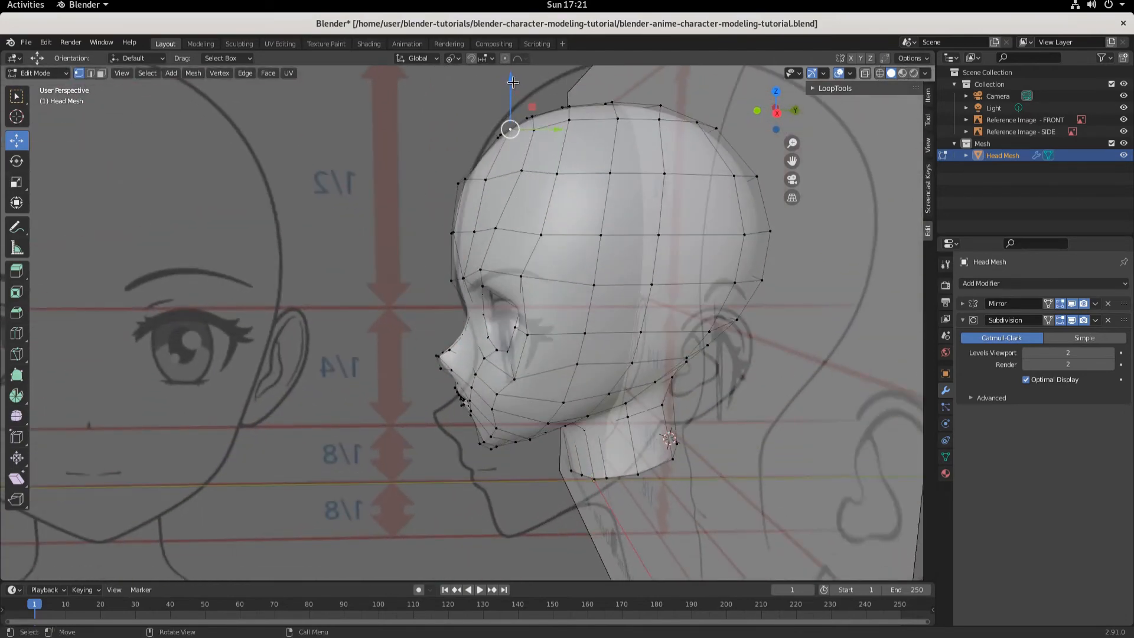
drag(512, 83, 507, 92)
- Move the mid-forehead vertex above the inner eye about 0.011 m outward along X and the vertex above it about 0.007 m outward
middle_drag(507, 91, 601, 280)
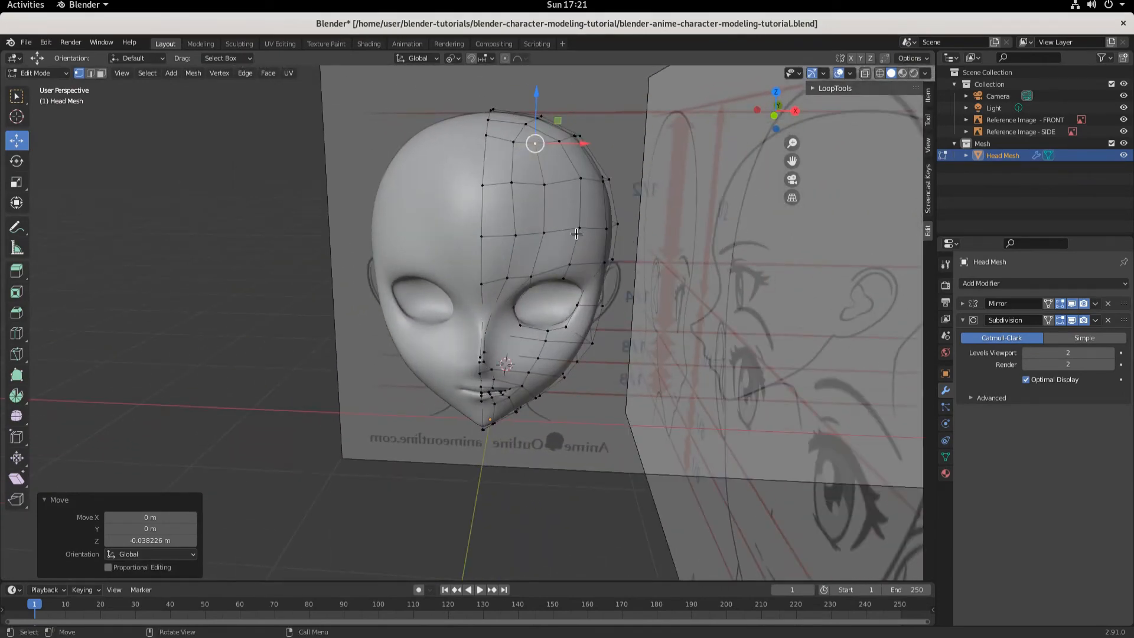
click(543, 234)
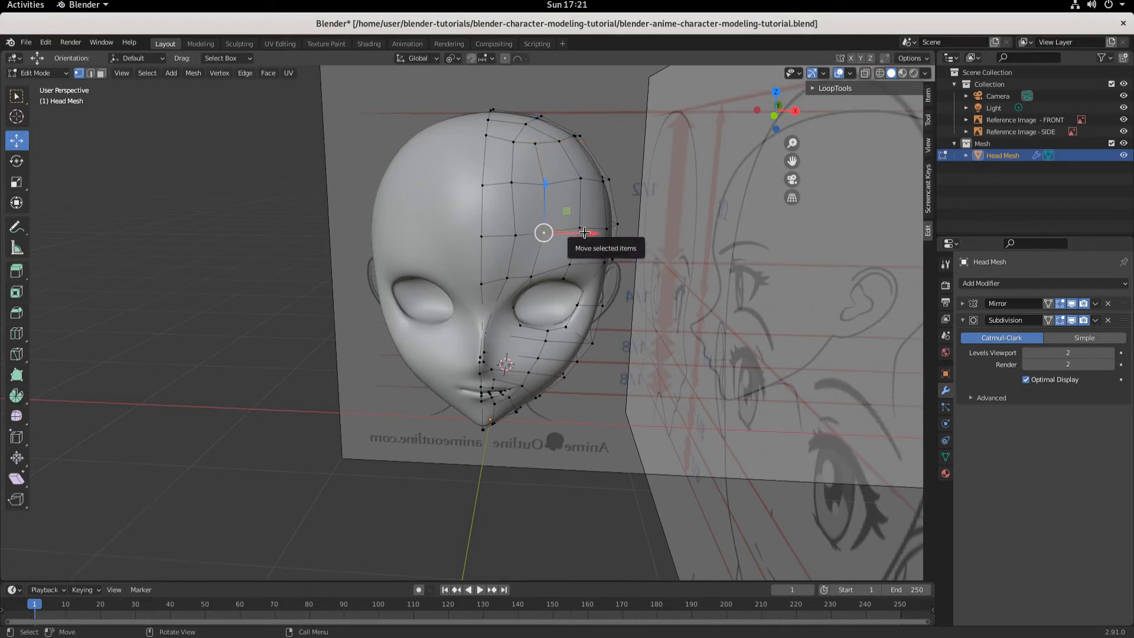
drag(584, 232, 592, 234)
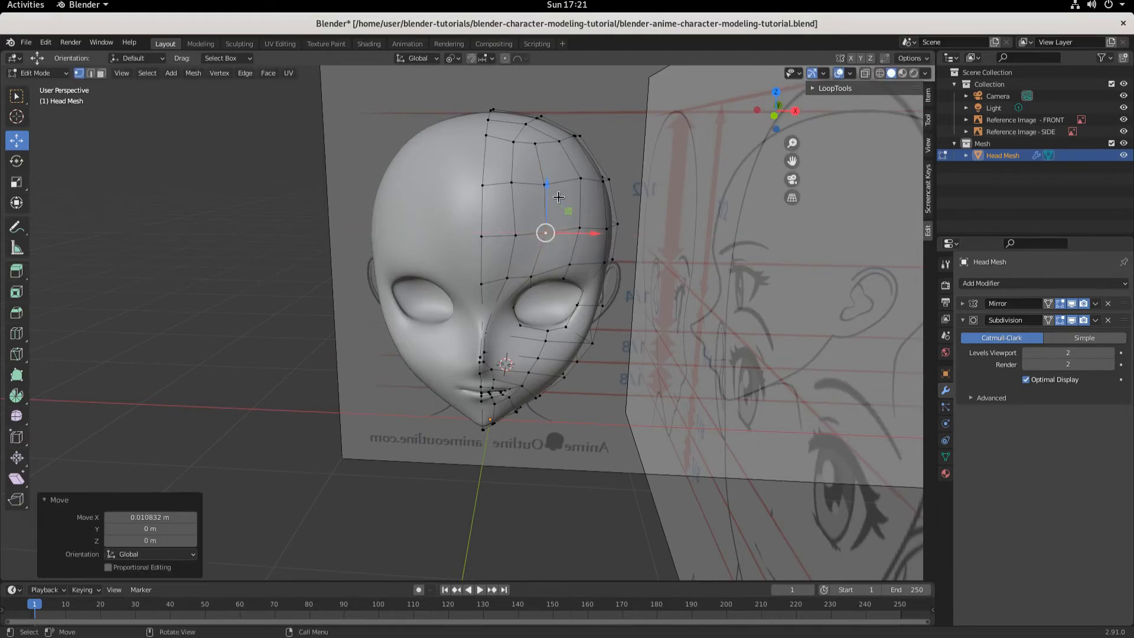
click(544, 184)
drag(597, 188, 599, 189)
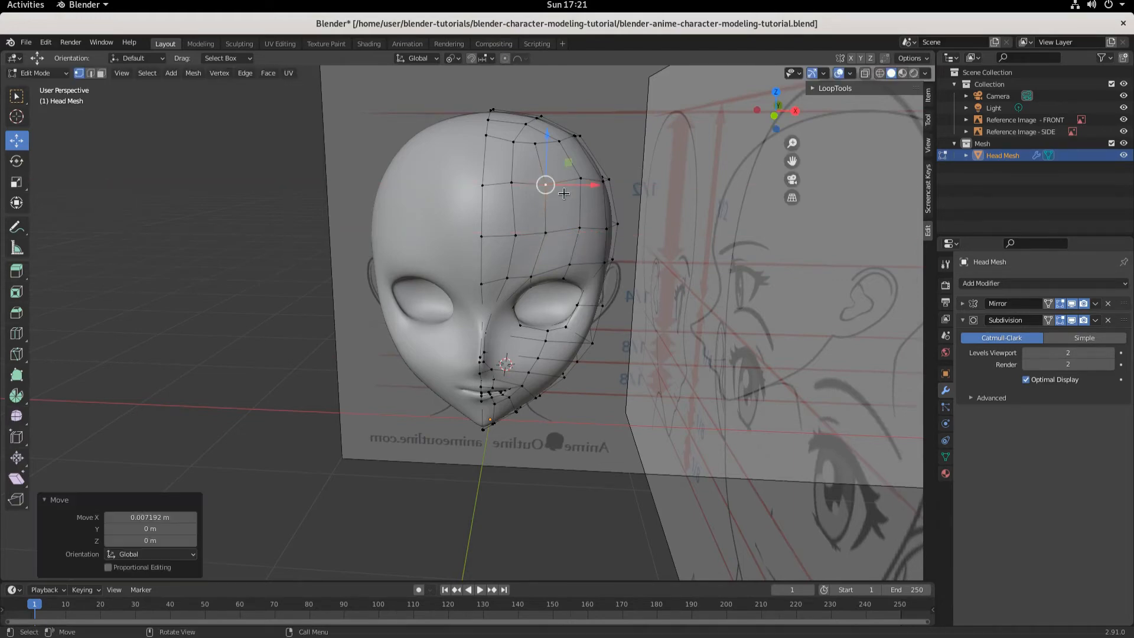
- Adjust the upper-forehead vertex beside the centre line and move the inner-eye column's crown vertex about 0.012 m forward along Y
click(511, 183)
mouse_move(510, 196)
middle_down()
mouse_move(463, 235)
mouse_move(412, 223)
mouse_move(502, 184)
middle_up()
drag(514, 178, 523, 182)
middle_drag(523, 183, 582, 219)
click(557, 191)
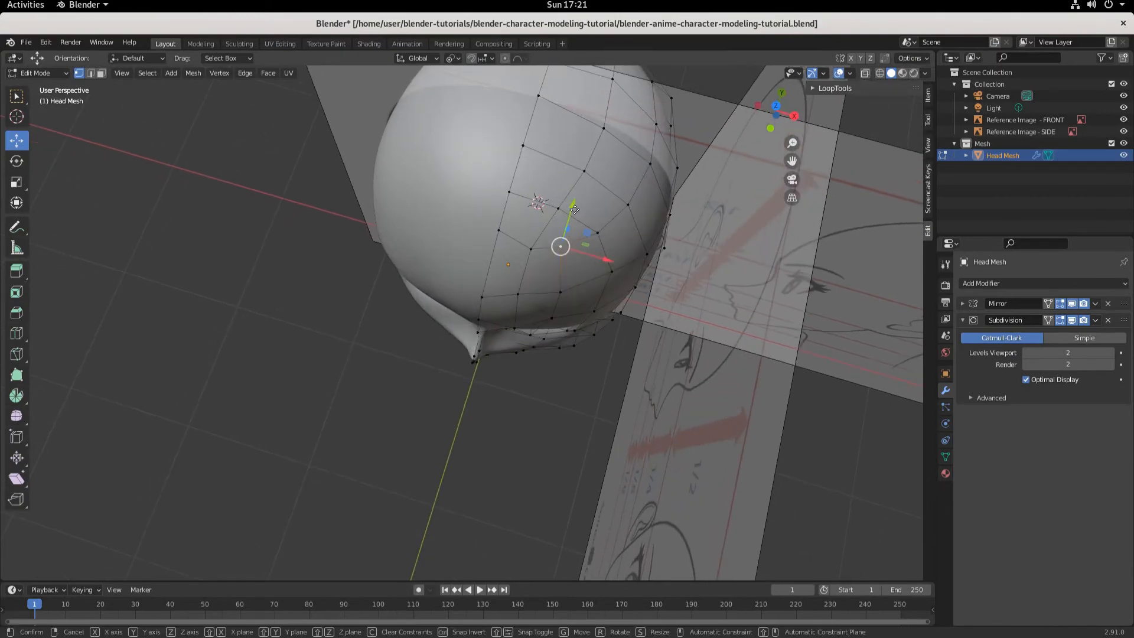
drag(575, 206, 574, 212)
middle_drag(575, 212, 496, 228)
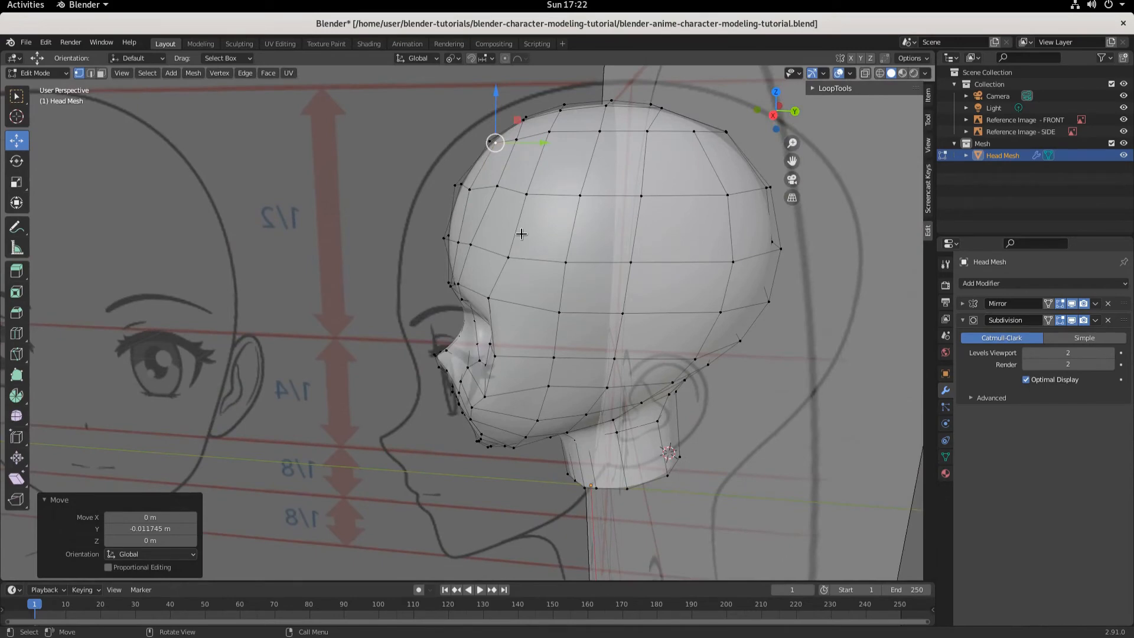
- Select the horizontal edge loop around the crown from front to back and smooth it with LoopTools Relax
middle_drag(585, 236, 716, 243)
middle_drag(525, 163, 553, 179)
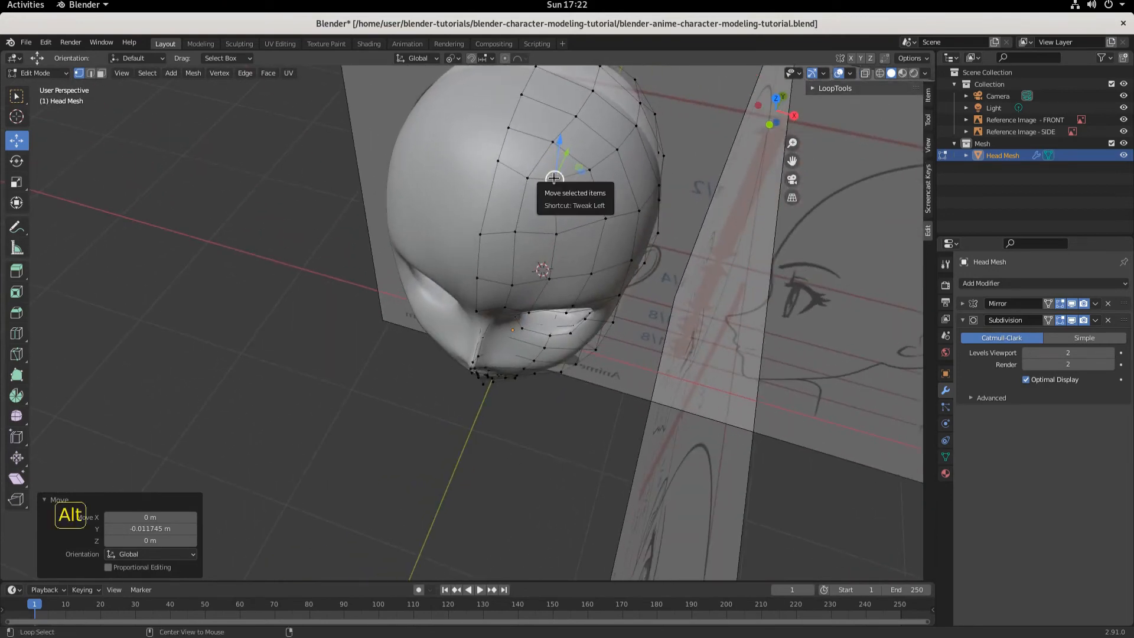
alt+click(552, 180)
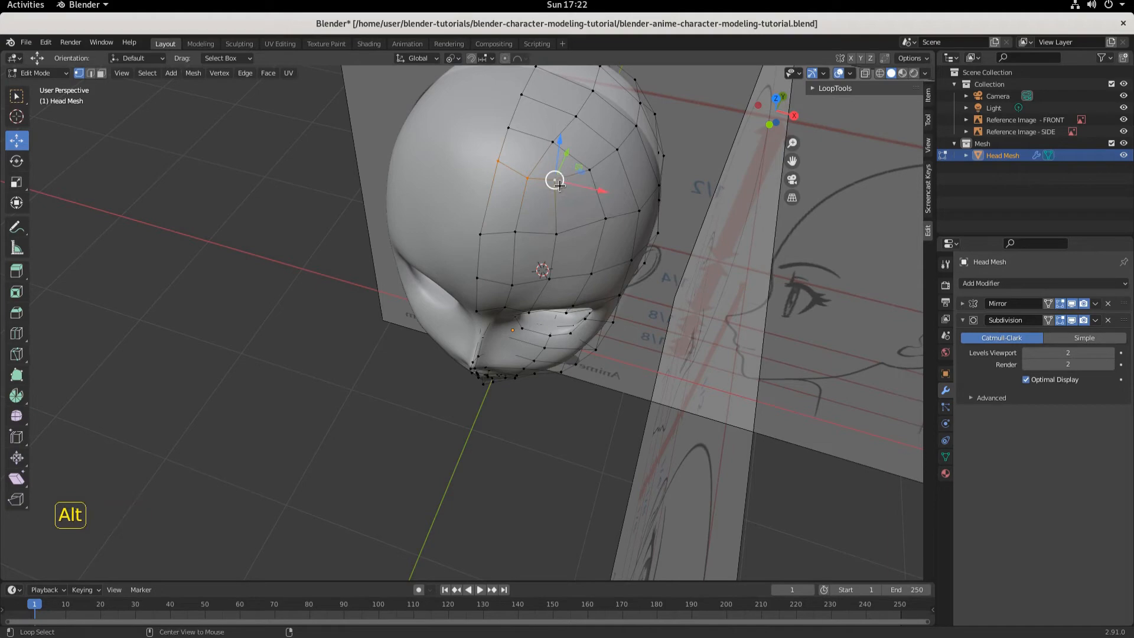
alt+click(597, 170)
middle_drag(600, 171, 742, 287)
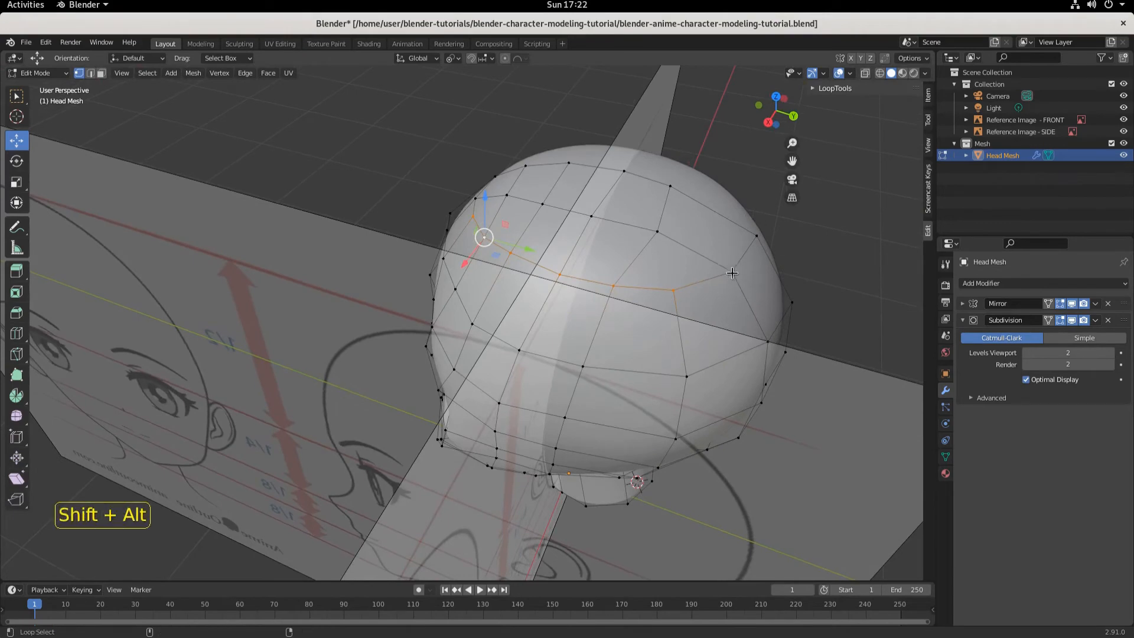
alt+shift+click(731, 273)
middle_drag(733, 310, 555, 212)
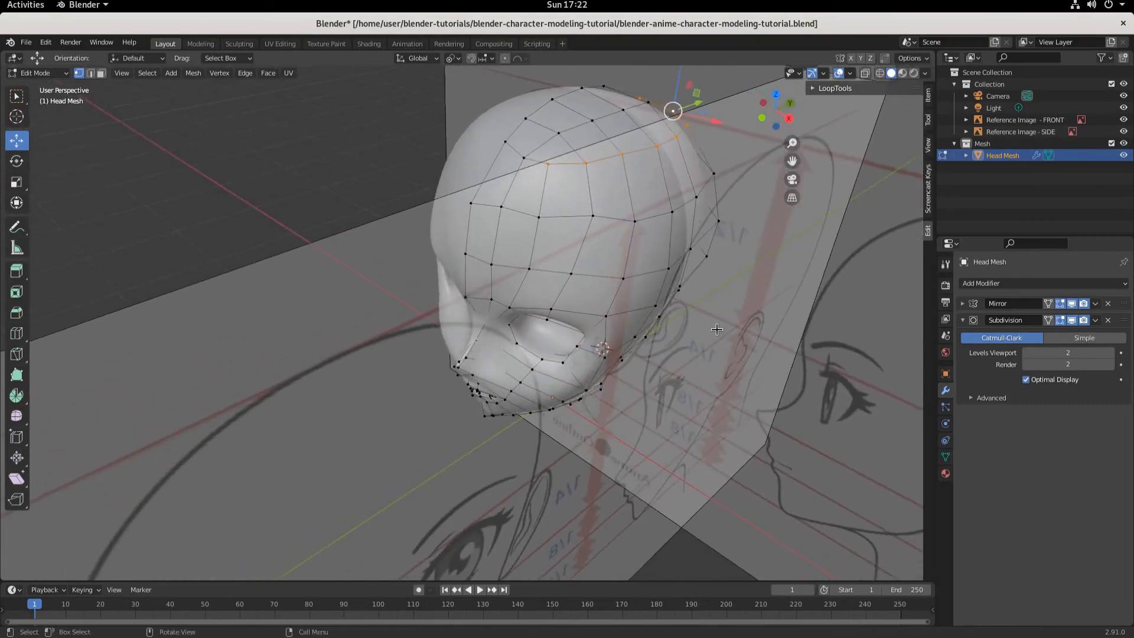
alt+shift+click(525, 158)
middle_drag(525, 158, 616, 208)
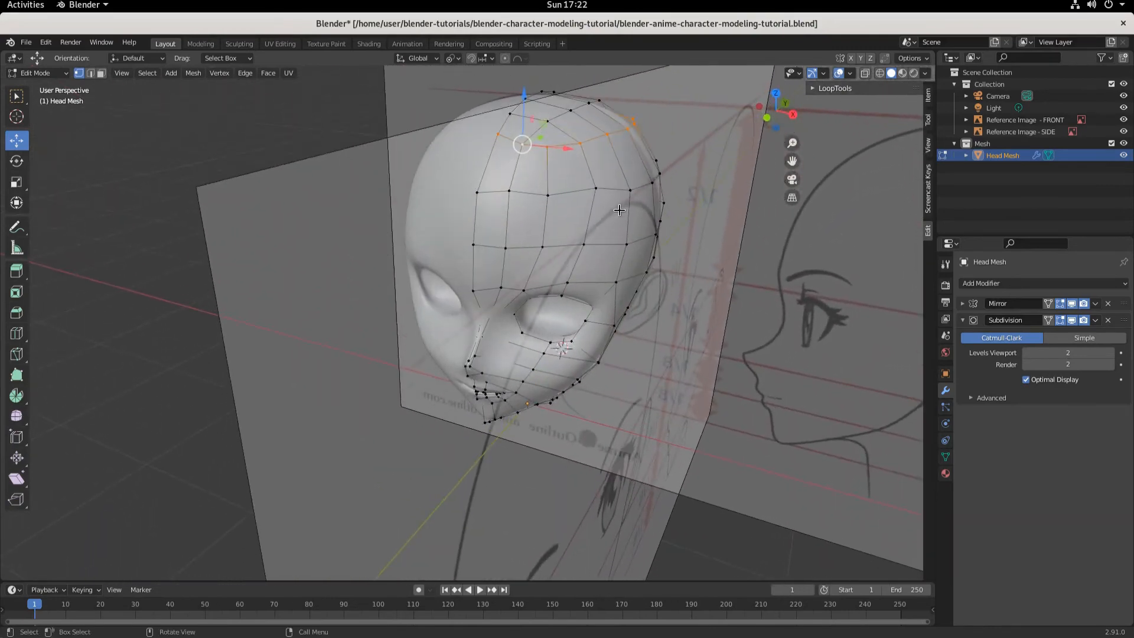
key(q)
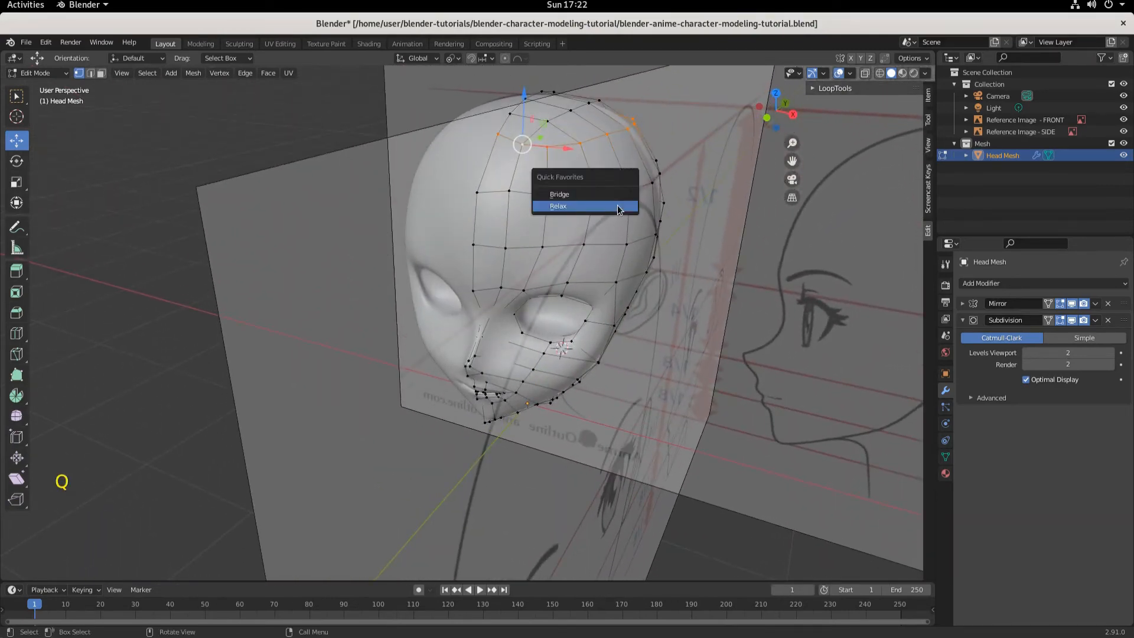
click(618, 207)
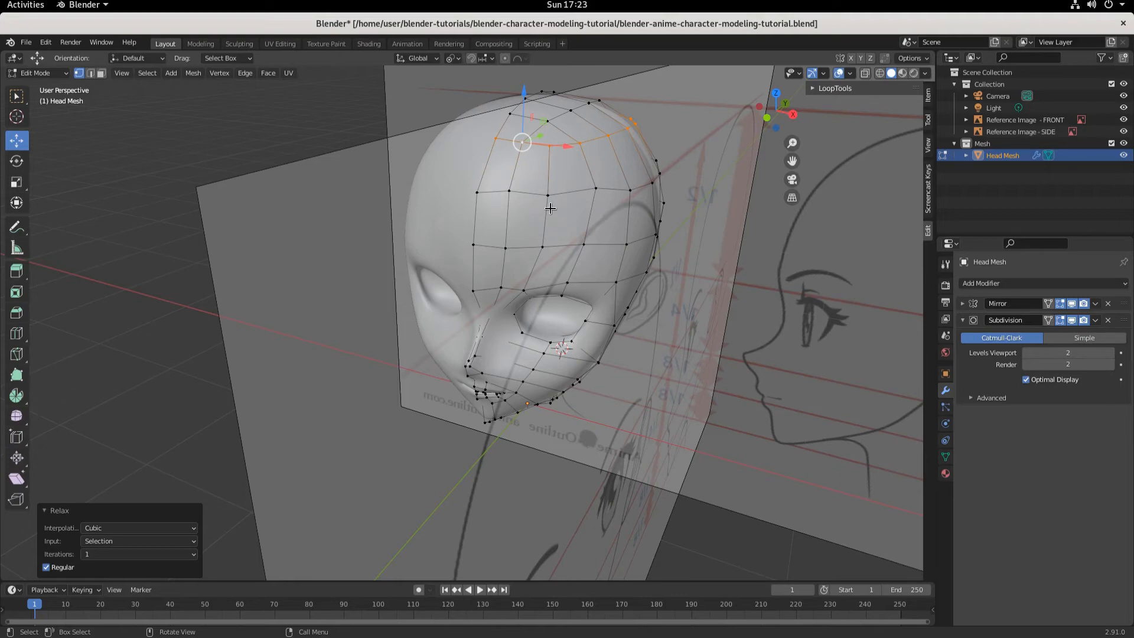
- Select the horizontal edge loop across the upper forehead and smooth it with LoopTools Relax
key(KP_1)
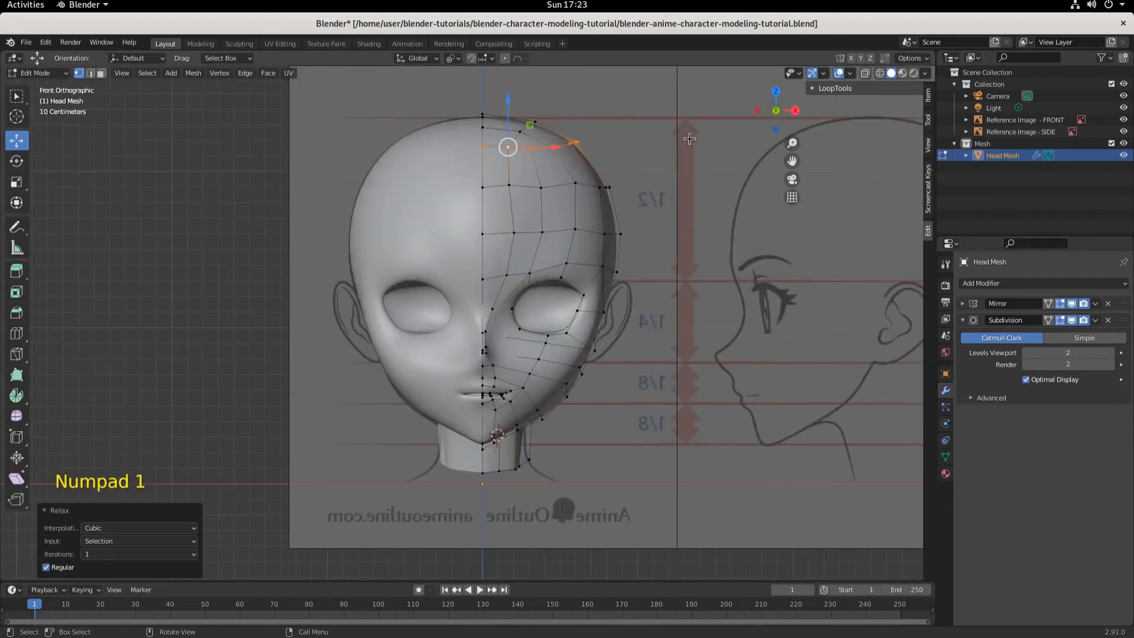
alt+click(539, 187)
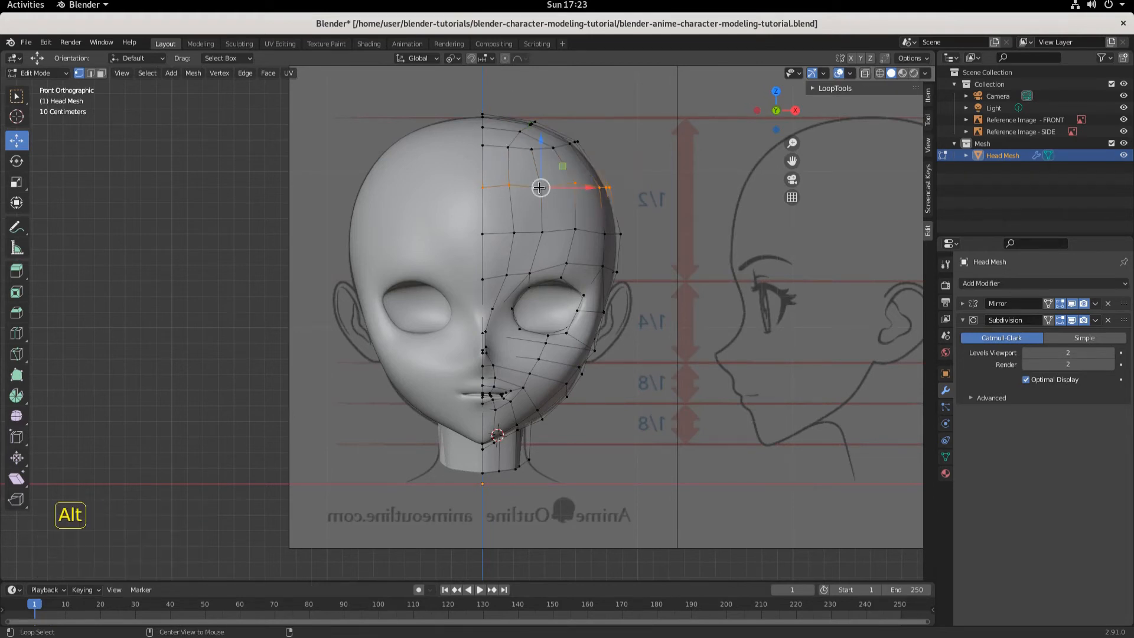
key(q)
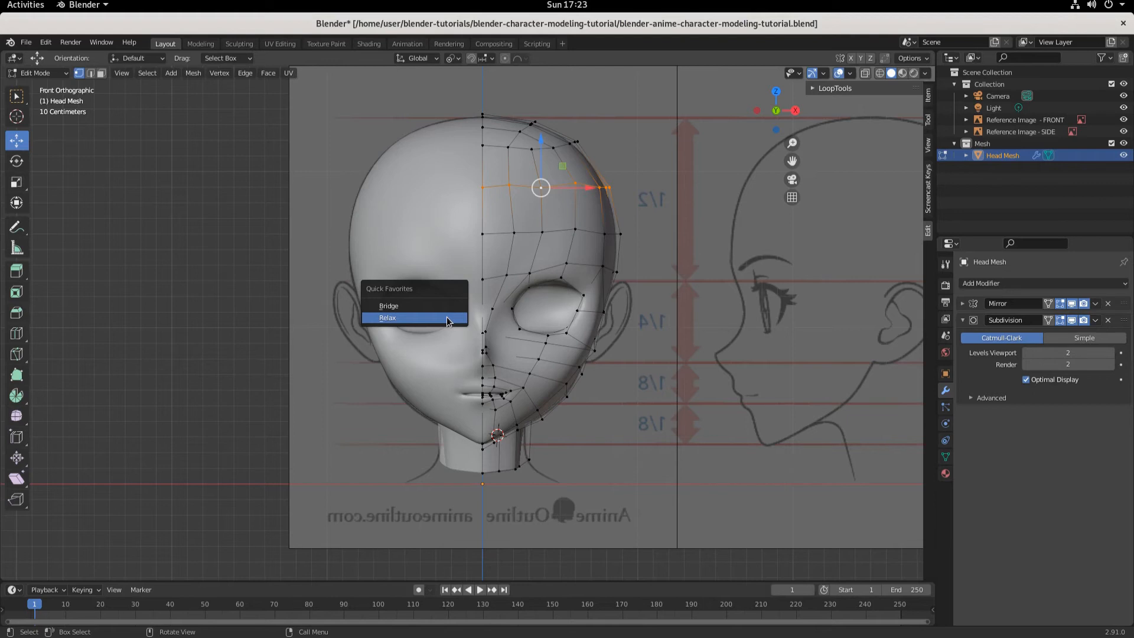
click(413, 318)
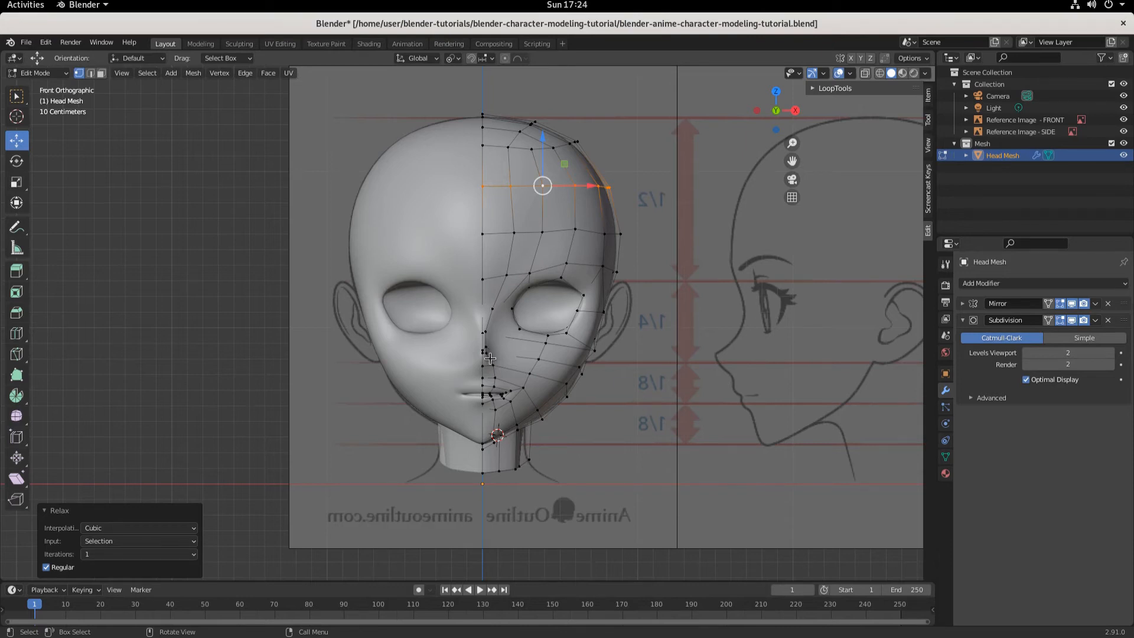
- Lower the vertex just below the mouth corner by about 0.009 m along Z
scroll(469, 331, up, 4)
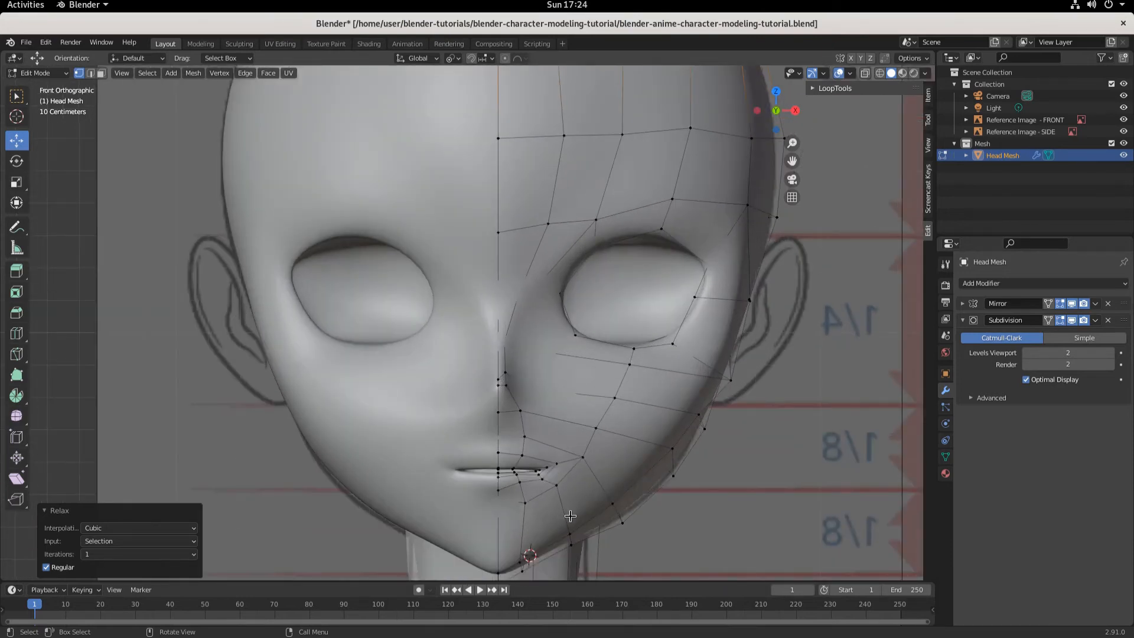
click(558, 487)
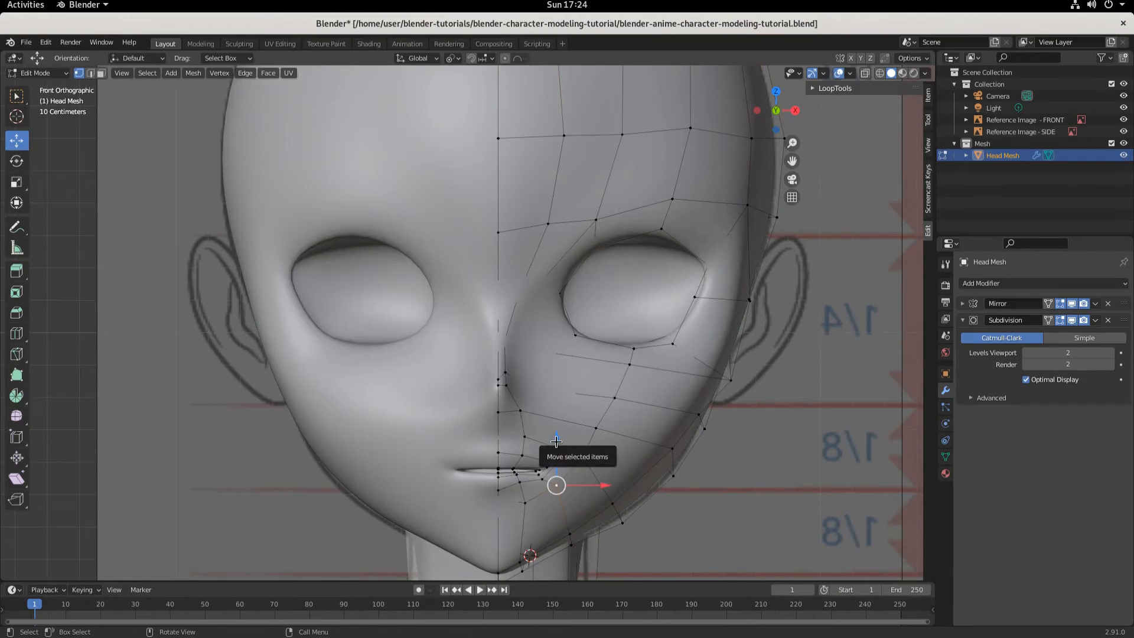
drag(558, 446, 557, 449)
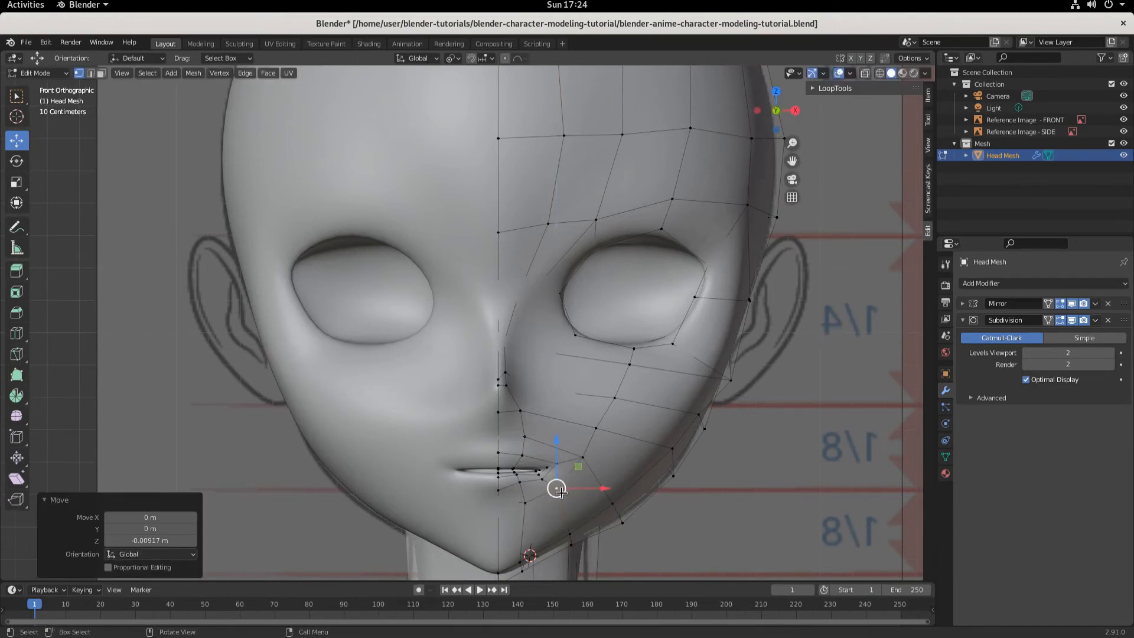
- Select the edge loop running around the mouth through the chin and smooth it with LoopTools Relax
alt+click(558, 488)
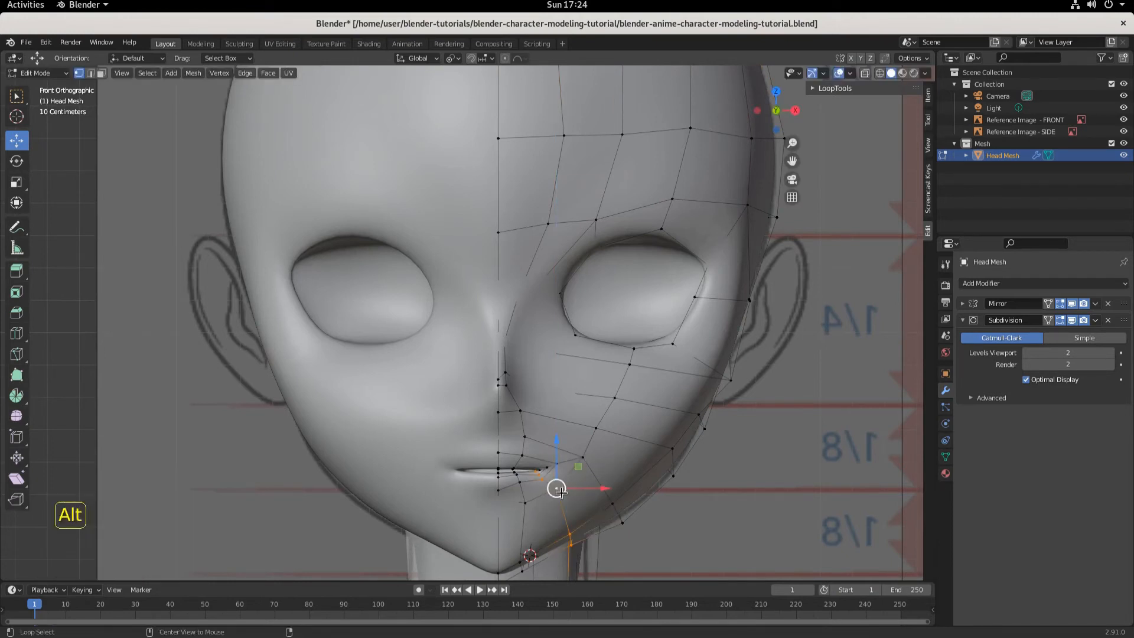
alt+click(524, 501)
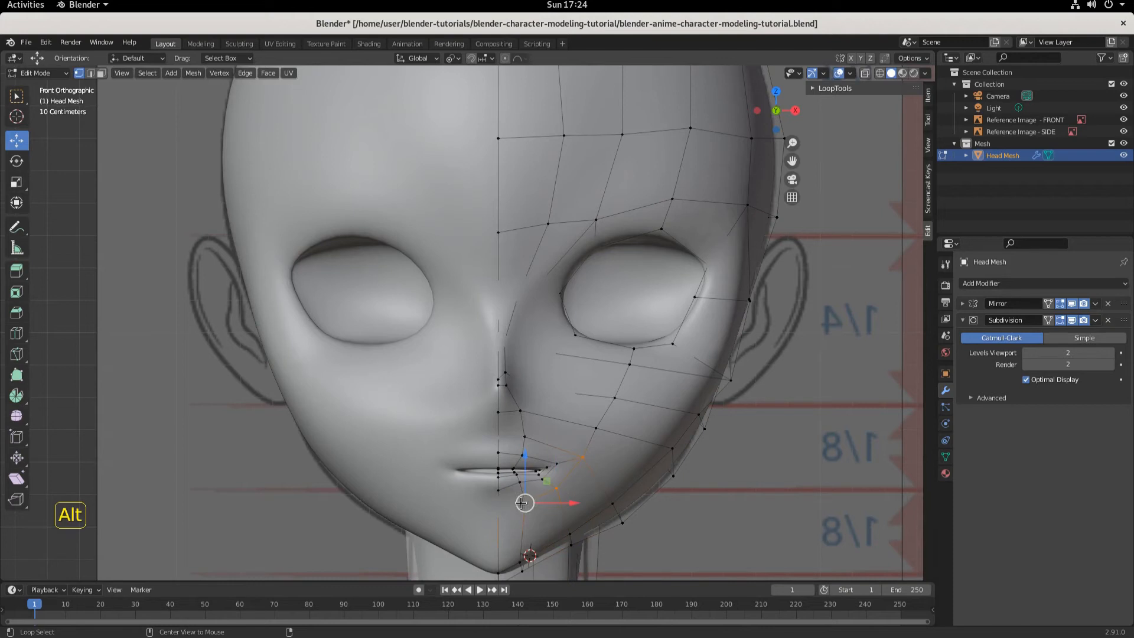
key(q)
click(613, 498)
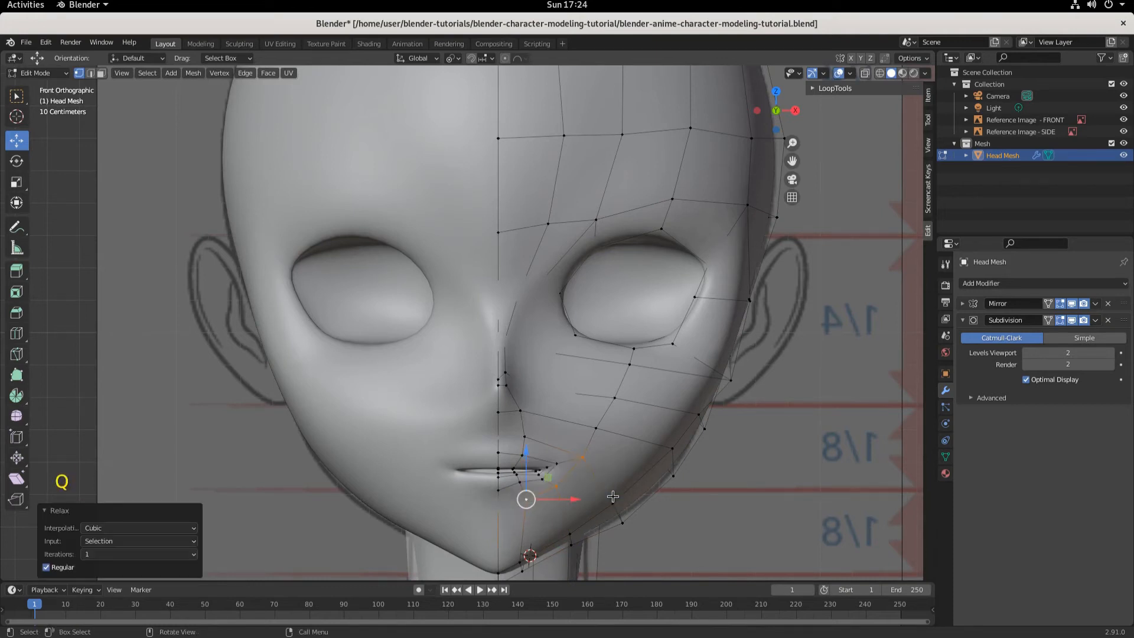
- Try LoopTools Relax on the vertical edge loop from beside the mouth through the cheek and above the eye, and undo it
alt+click(596, 429)
alt+click(596, 428)
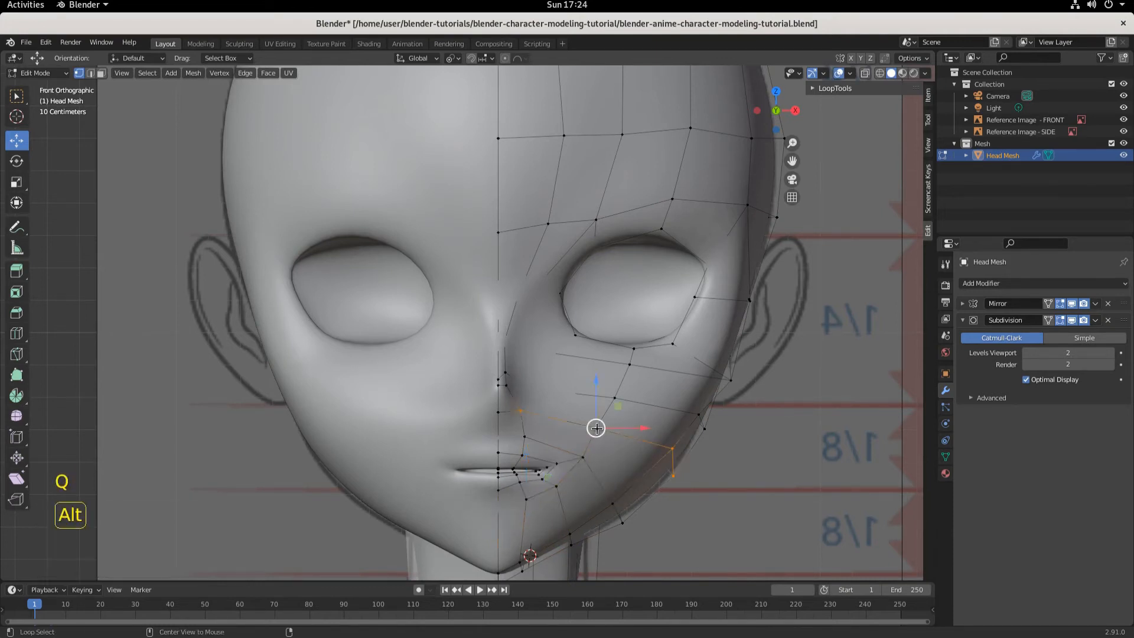
alt+click(613, 398)
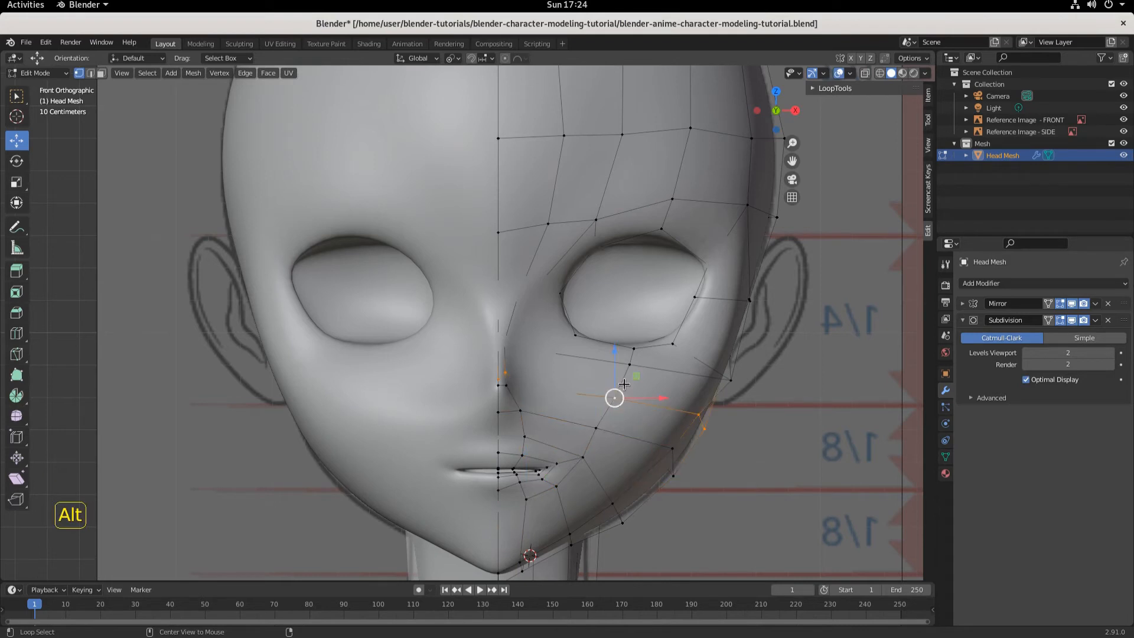
alt+click(633, 360)
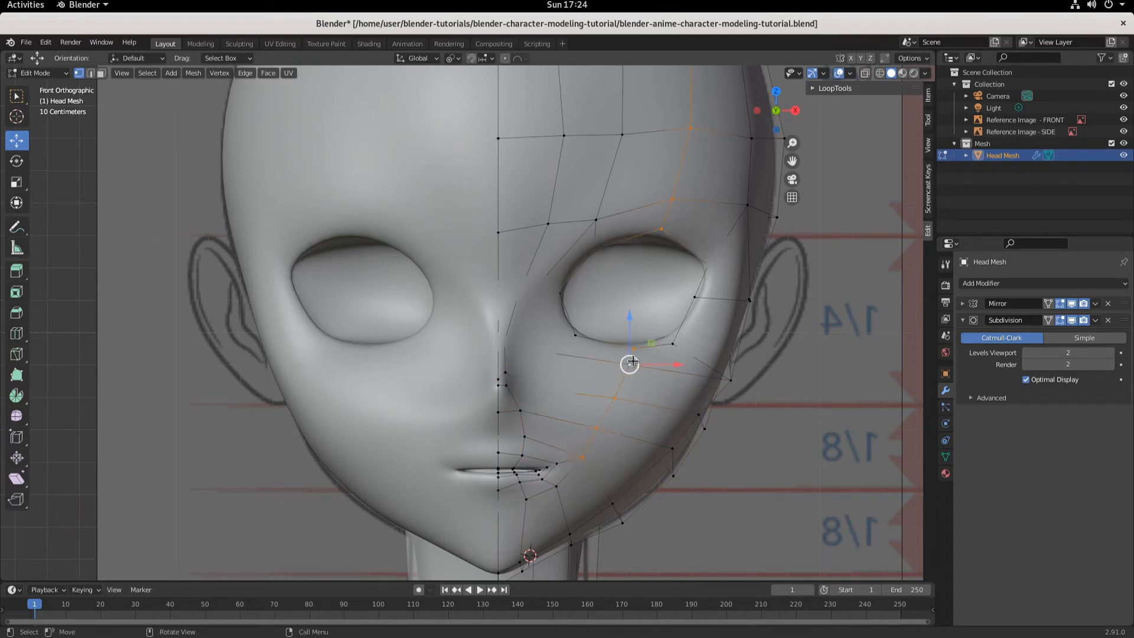
key(q)
click(632, 360)
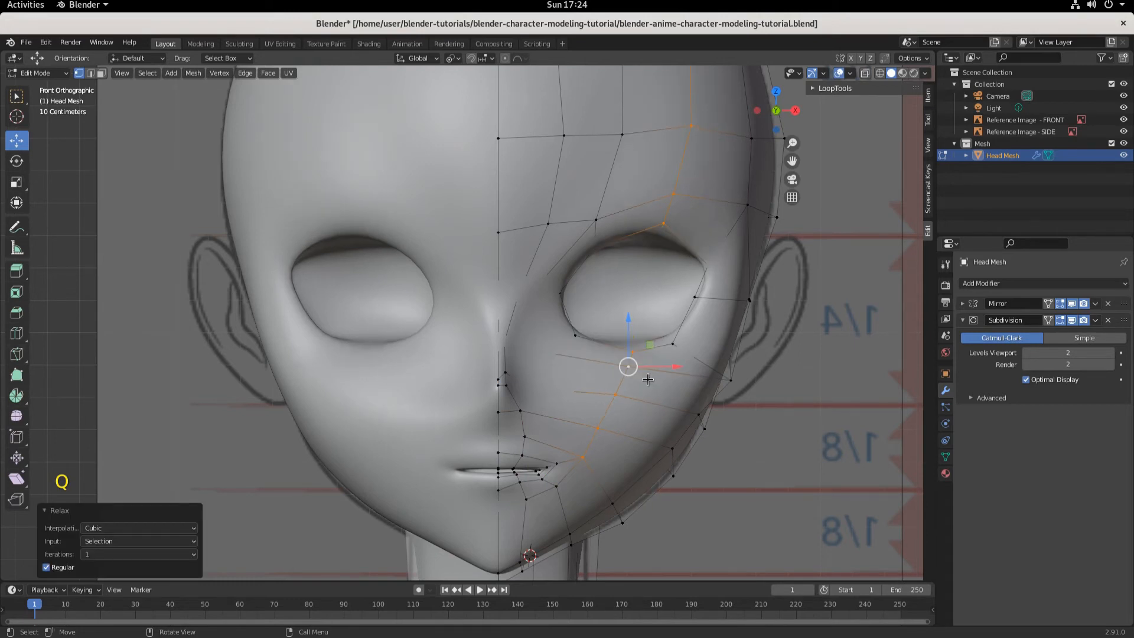
key(ctrl+z)
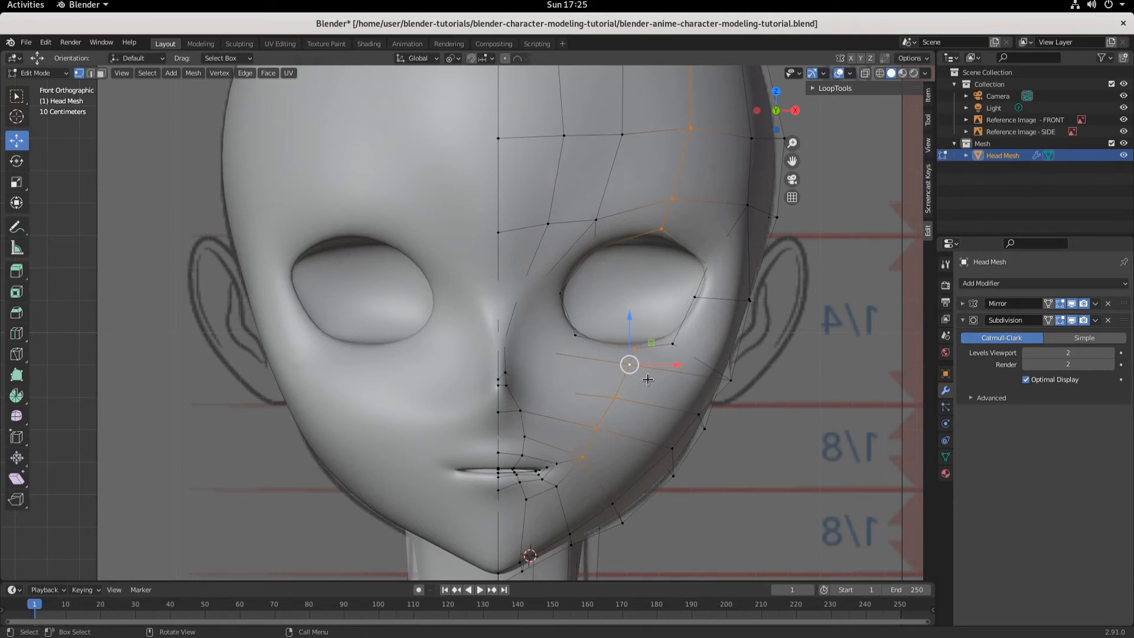
- In the right side view, lower the mid-cheek vertex in front of the jaw by about 0.013 m along Z
key(KP_3)
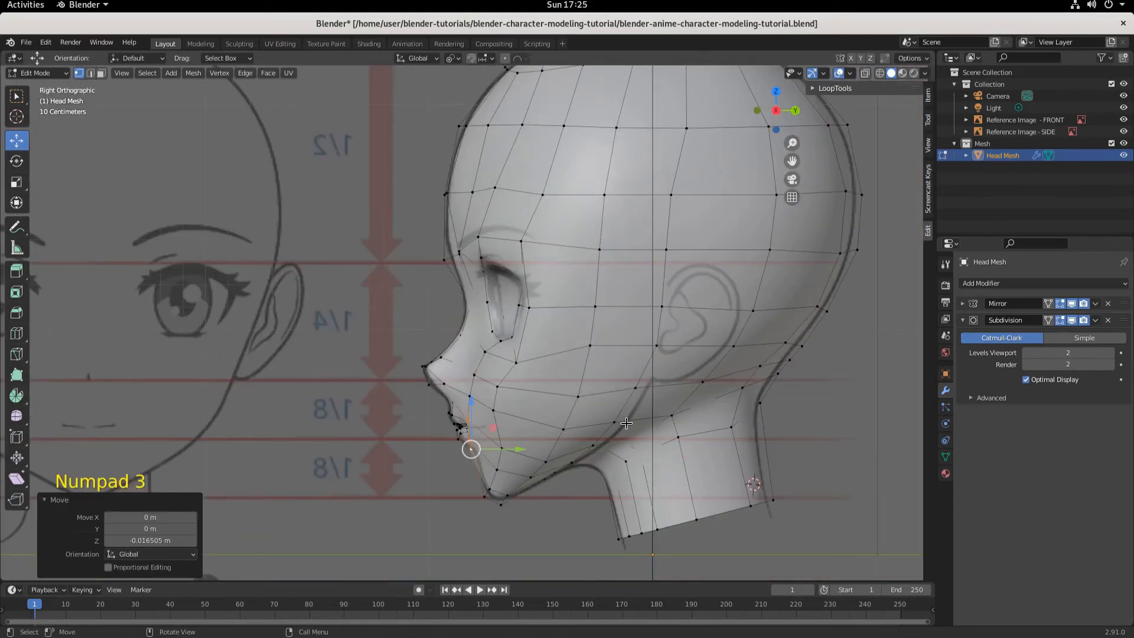
click(578, 398)
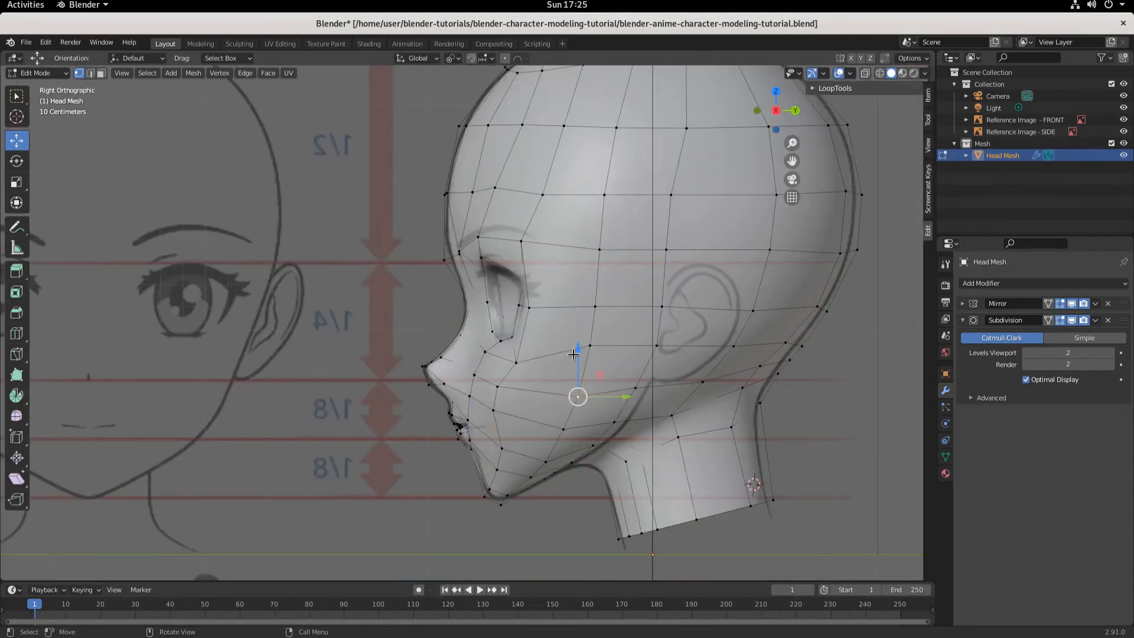
key(g)
key(z)
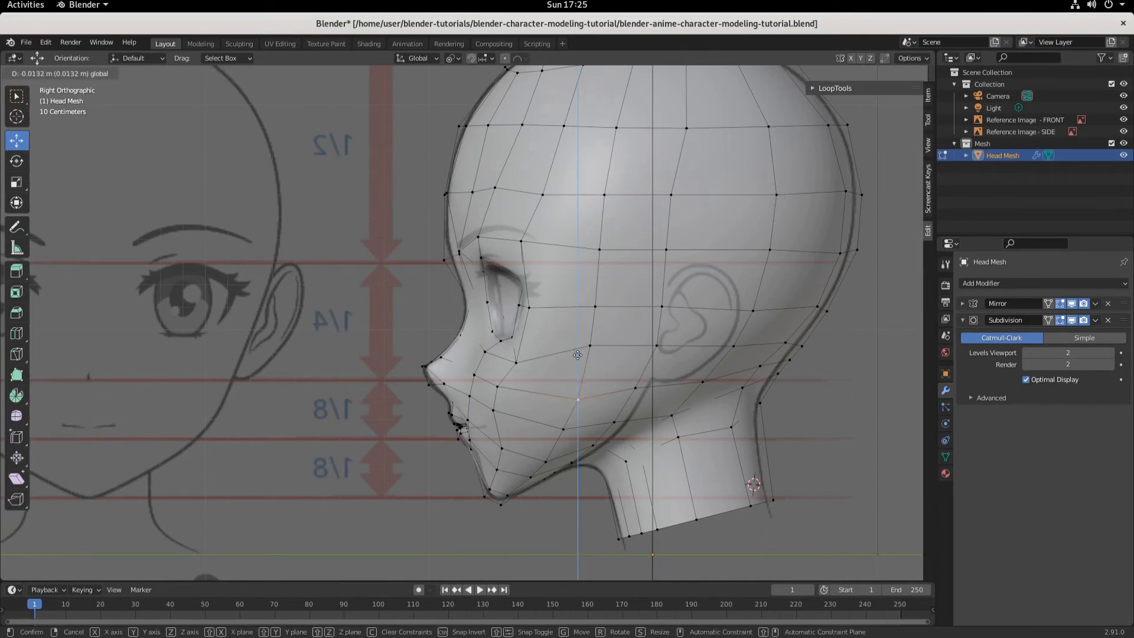
click(577, 357)
- Move three jawline vertices backward along Y onto the reference jaw curve, the lowest about 0.032 m and the one below the ear about 0.046 m
key(KP_Decimal)
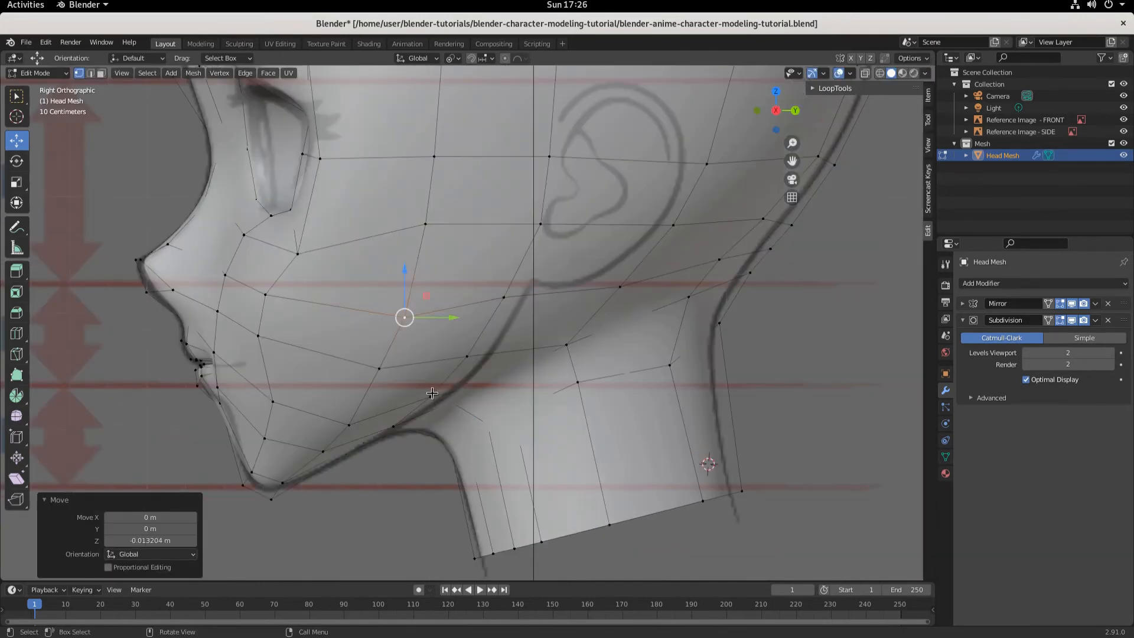
click(431, 397)
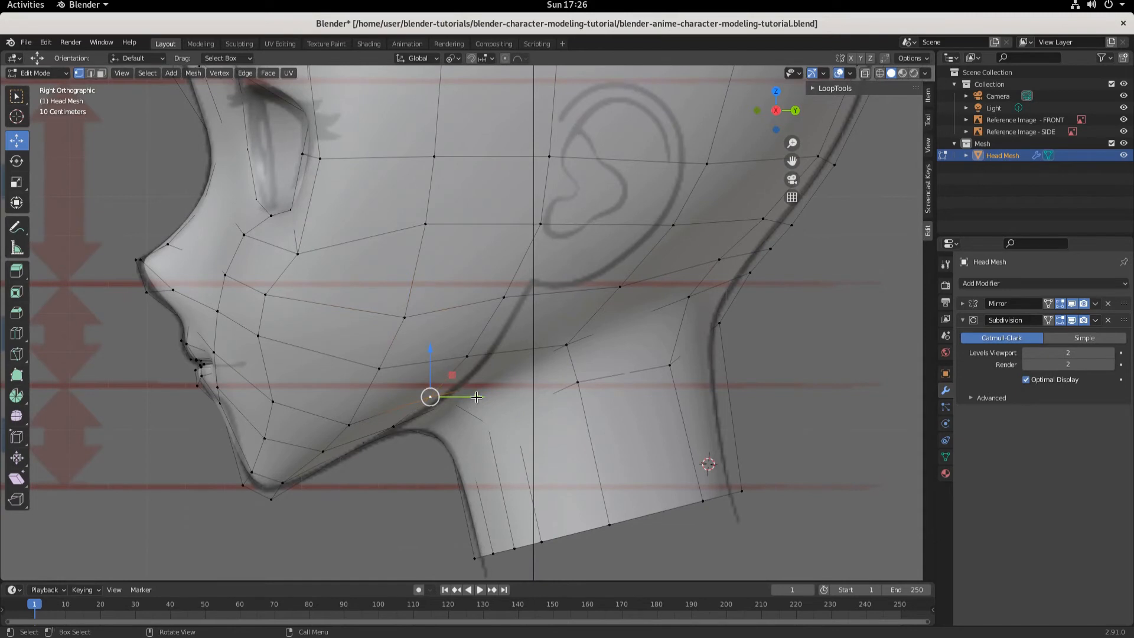
drag(478, 396, 491, 398)
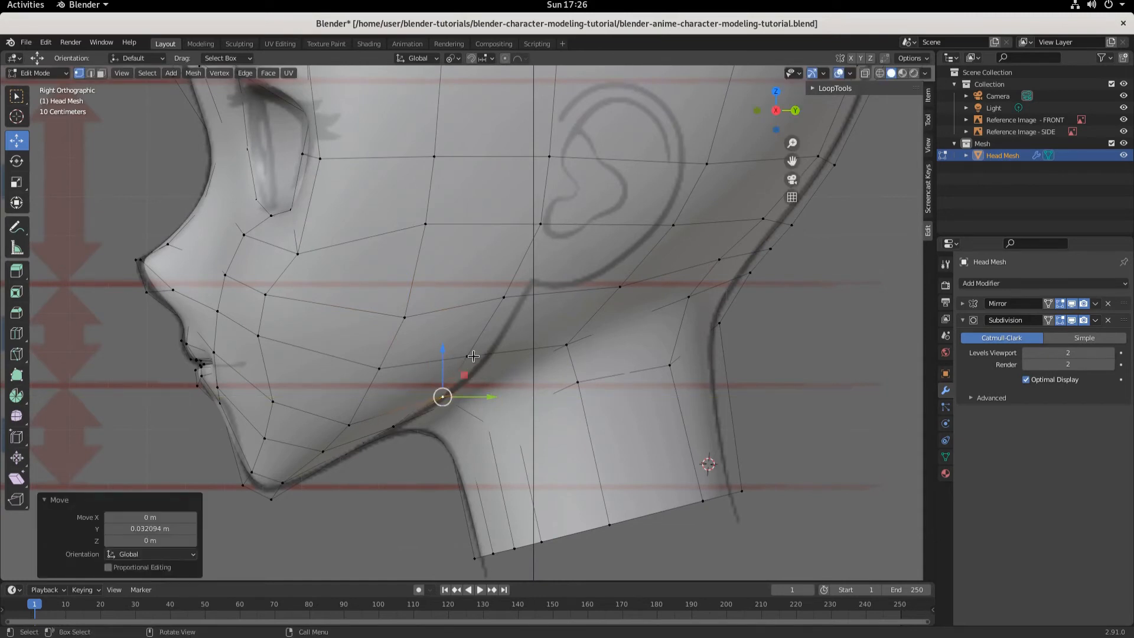
click(466, 356)
drag(523, 357, 539, 359)
click(503, 297)
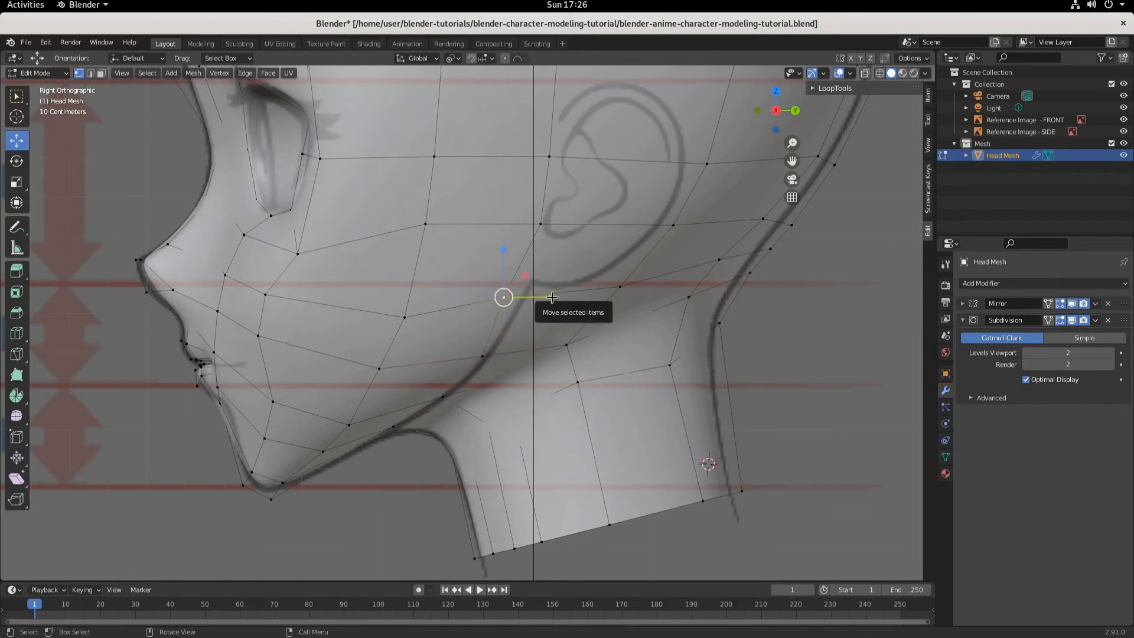
drag(542, 301, 573, 303)
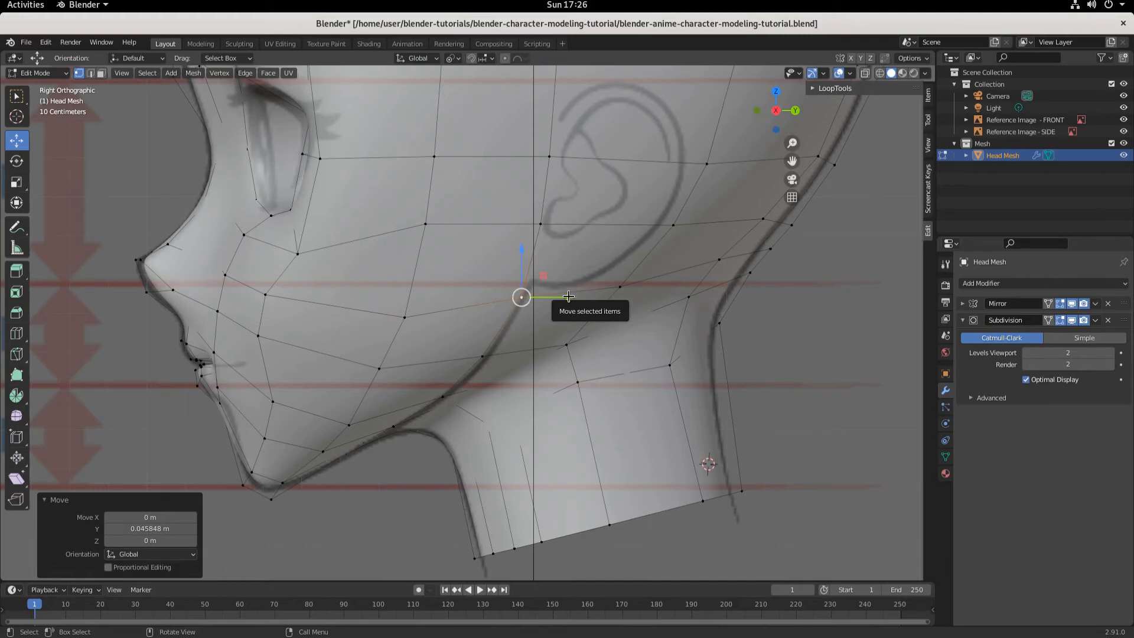
- Select the vertical edge loop running from the temple through the cheek to the chin and smooth it with LoopTools Relax
click(401, 315)
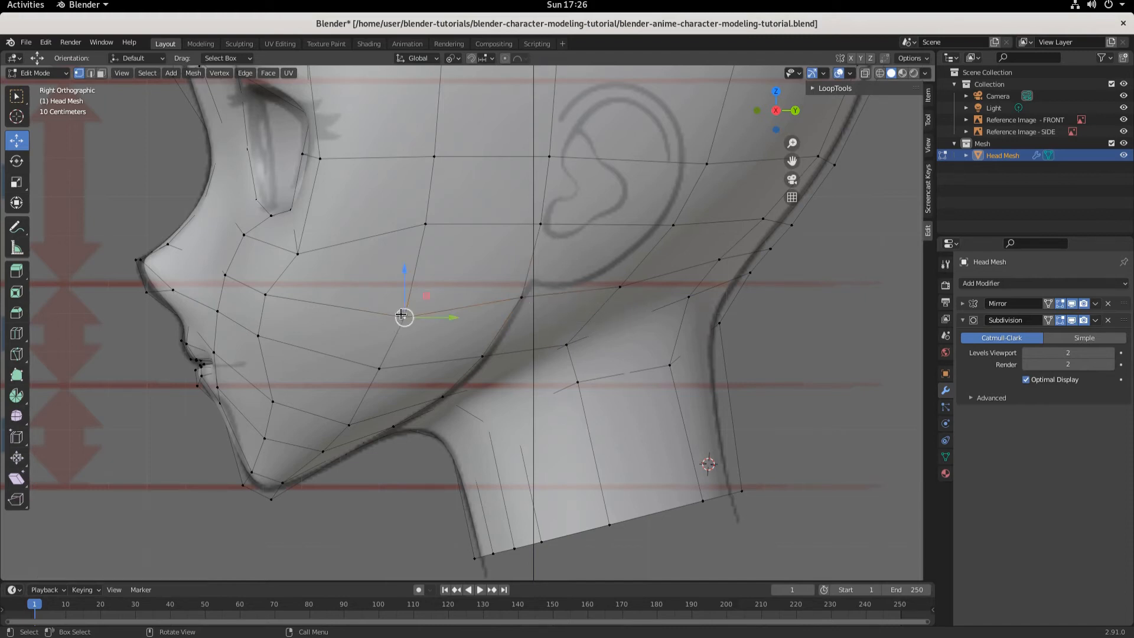
alt+click(401, 315)
alt+click(424, 228)
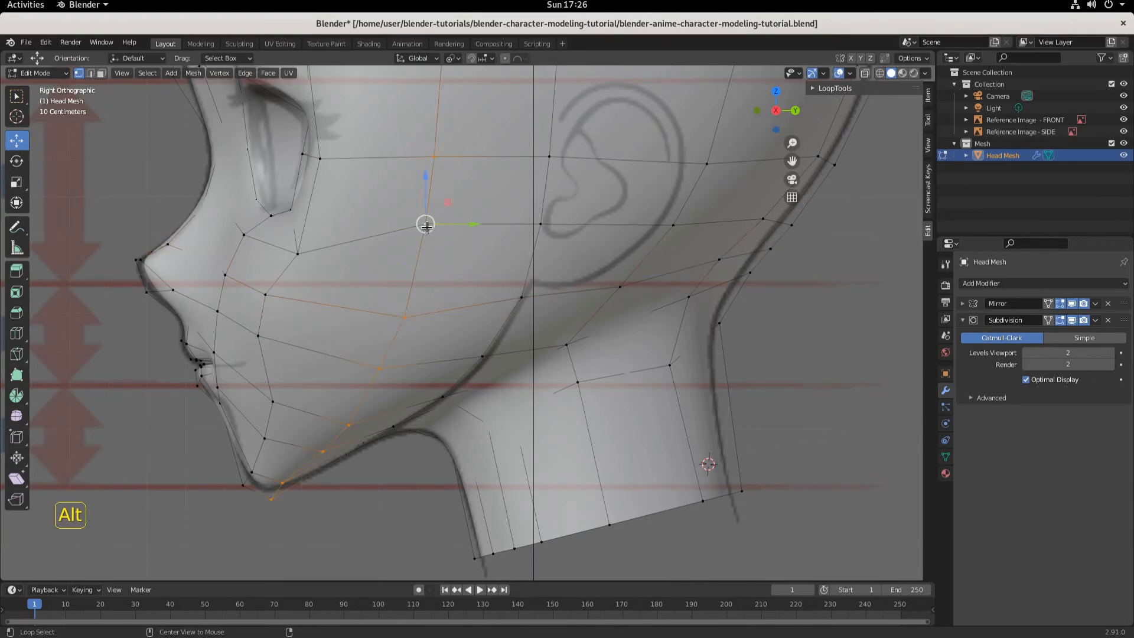
scroll(426, 228, down, 3)
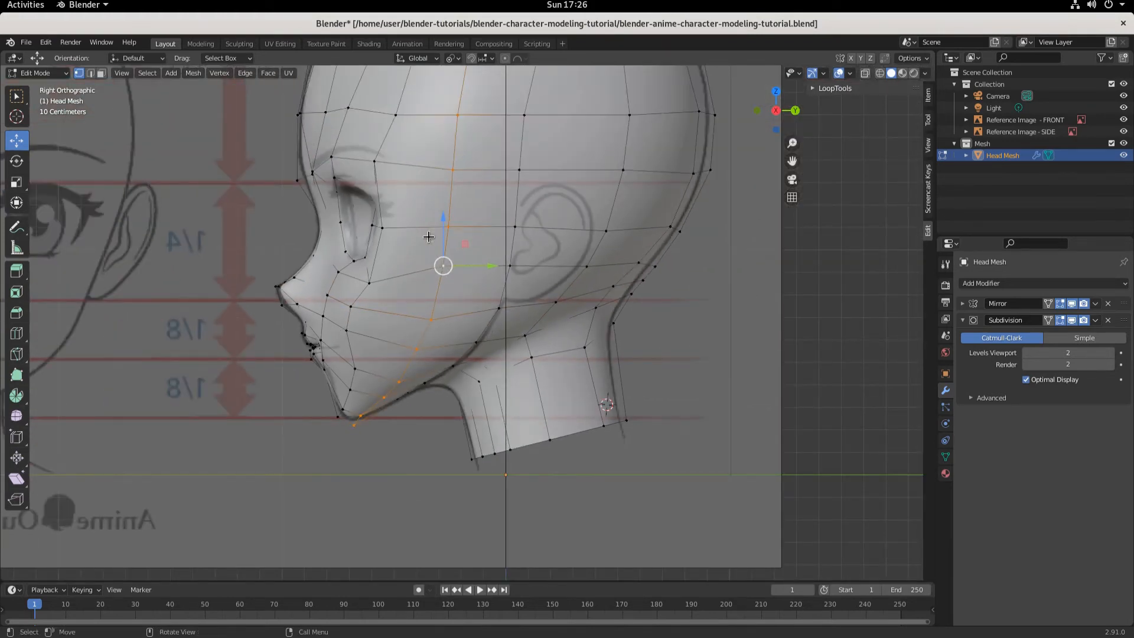
key(q)
click(543, 352)
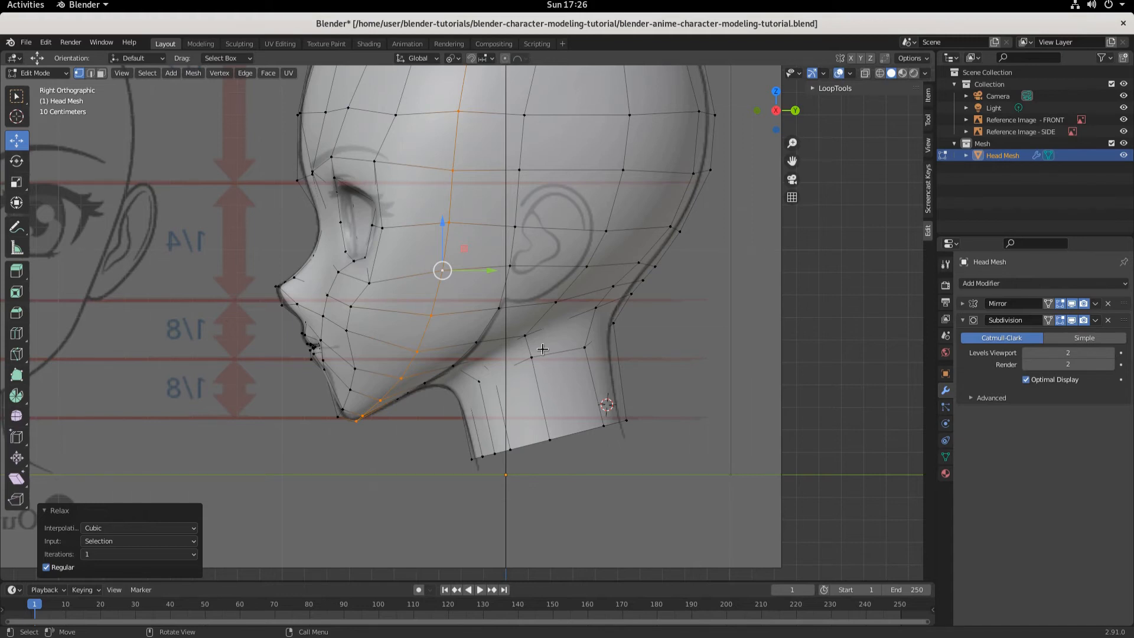
- Select the vertical edge loop passing in front of the ear and along the jawline, and smooth it with LoopTools Relax
click(516, 222)
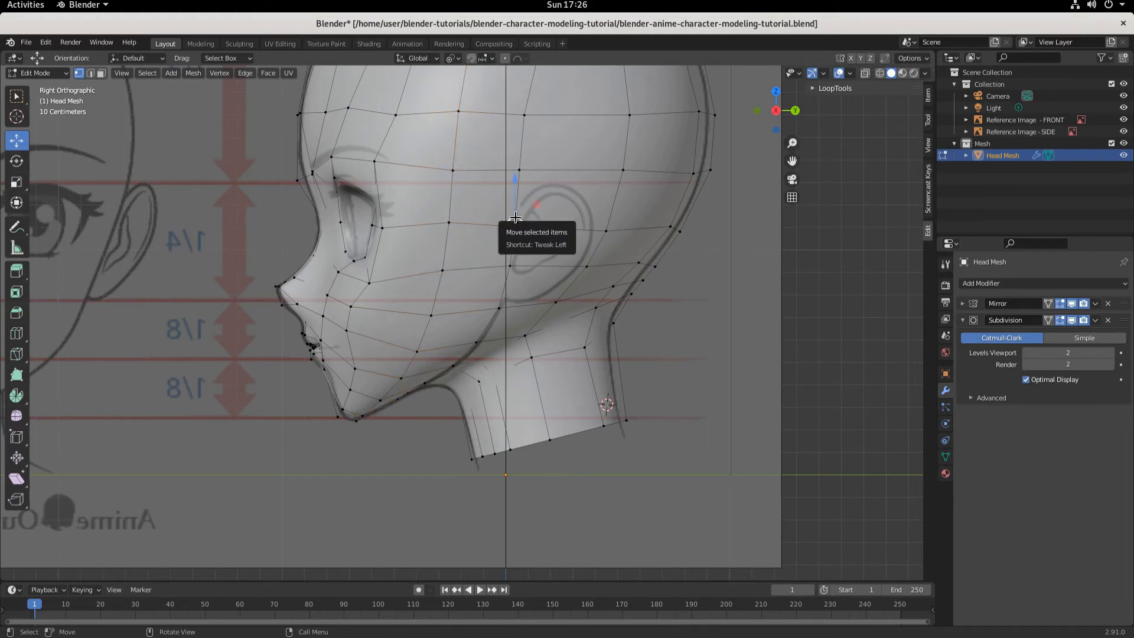
alt+click(515, 218)
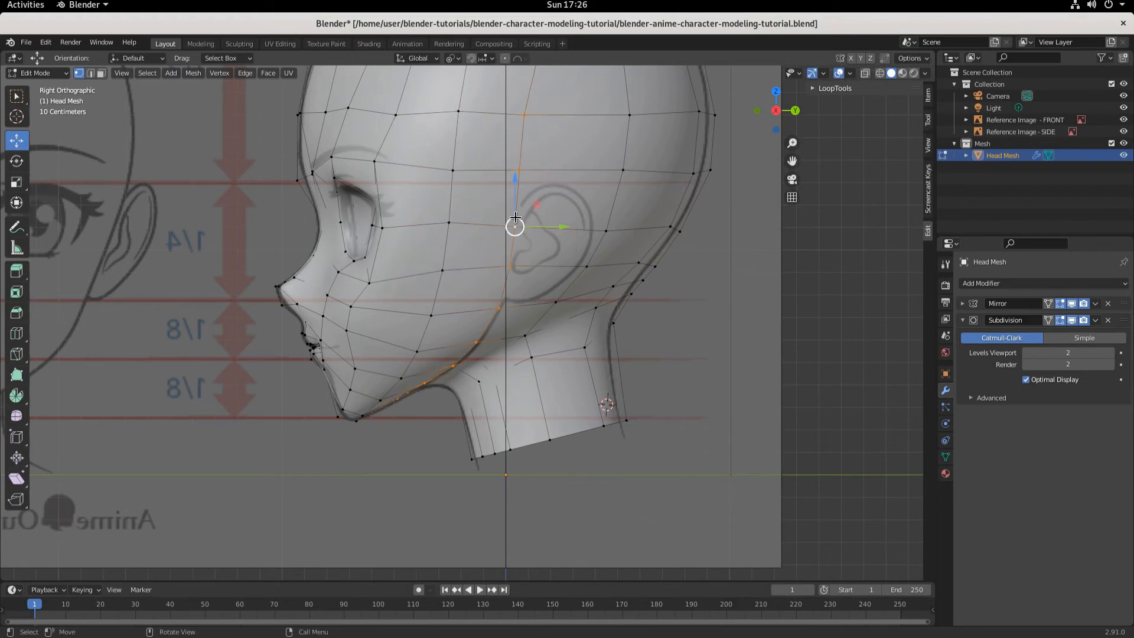
key(q)
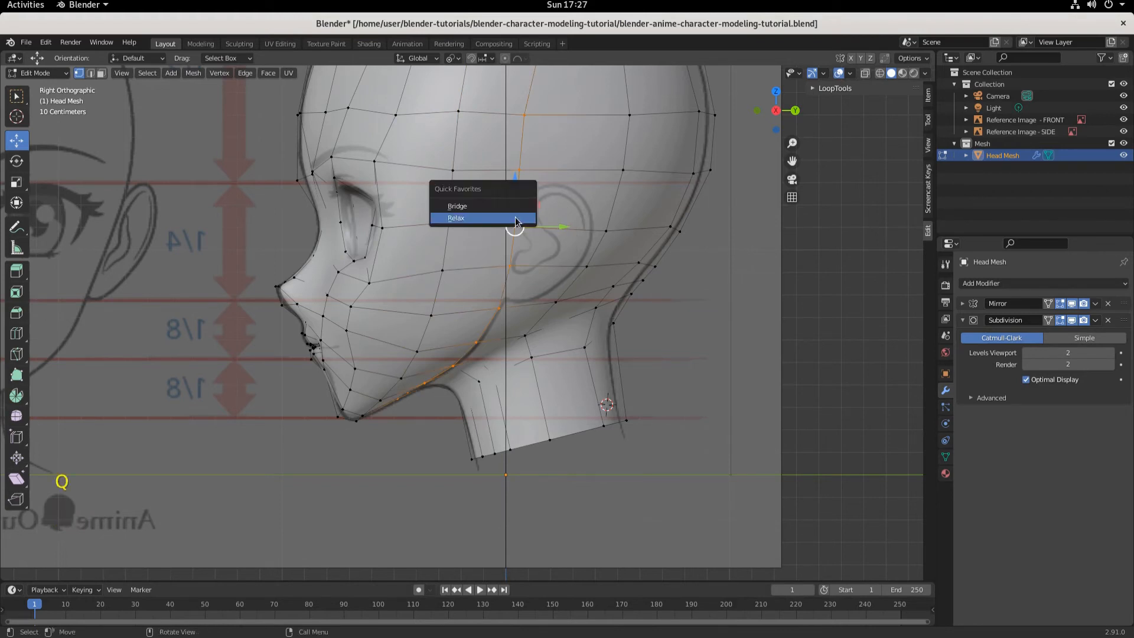
click(514, 219)
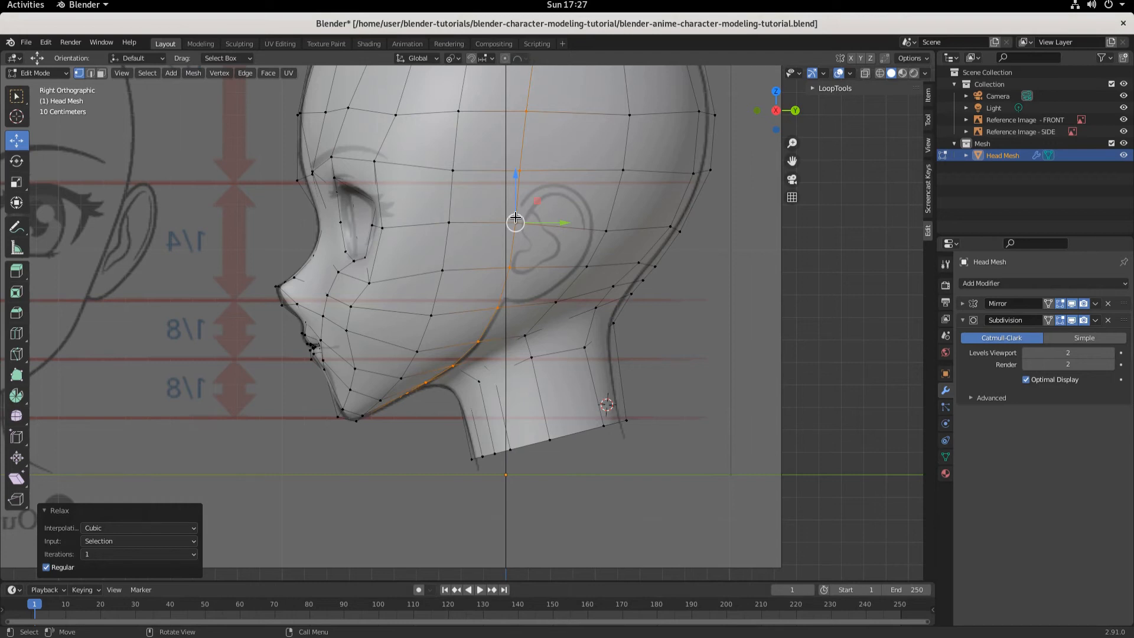
- Select the vertical edge loop behind the ear, move it about 0.029 m forward along Y, and smooth it with LoopTools Relax
click(606, 231)
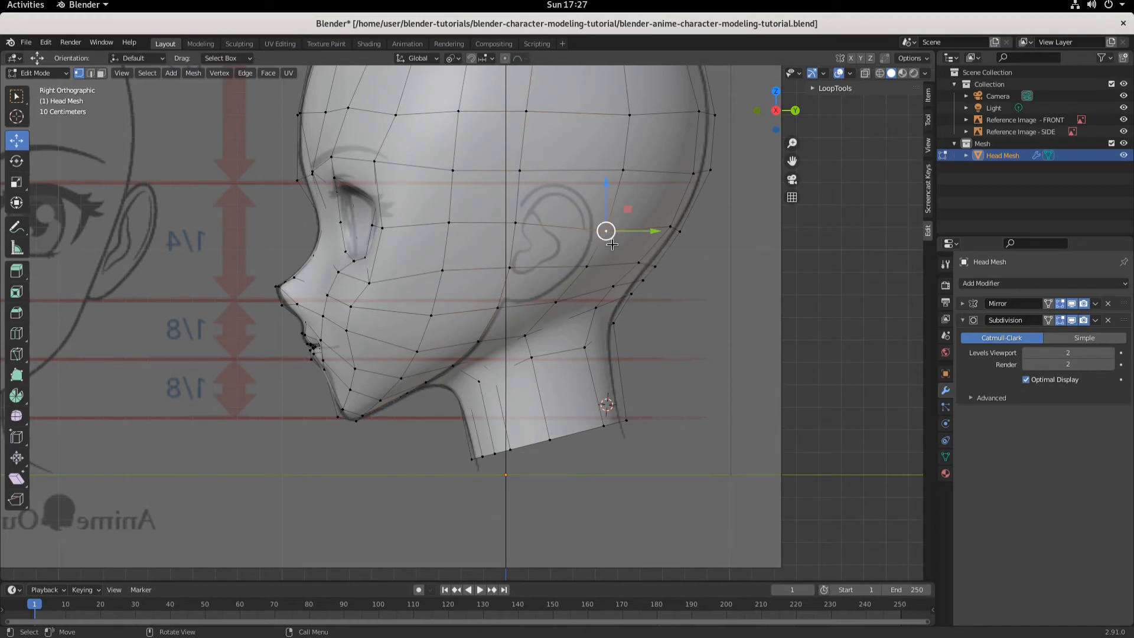
click(590, 264)
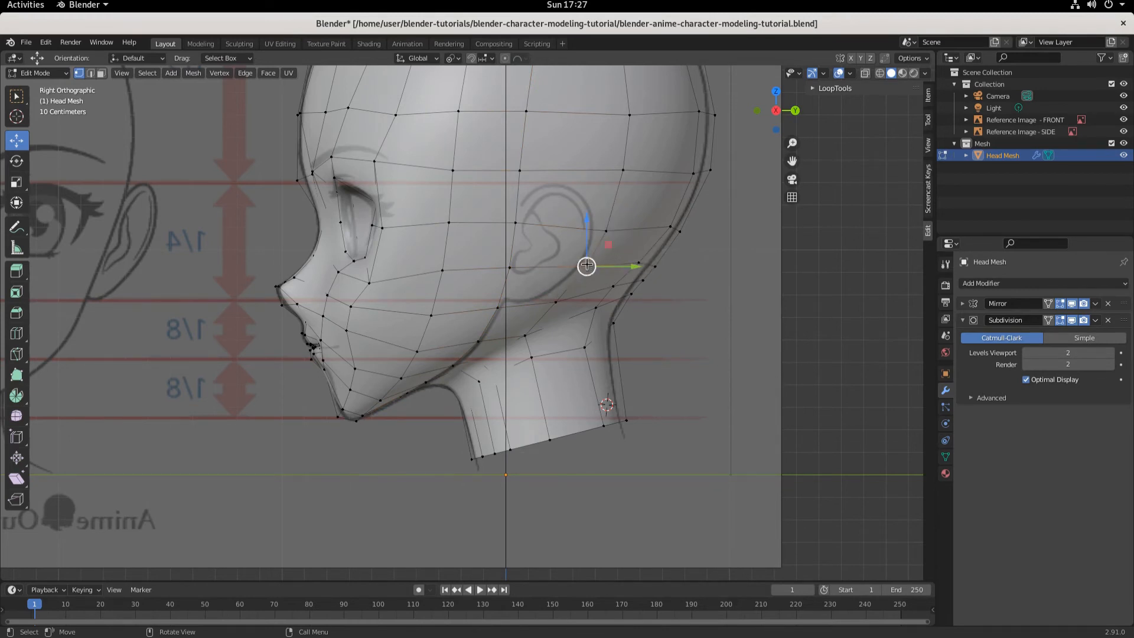
alt+click(588, 266)
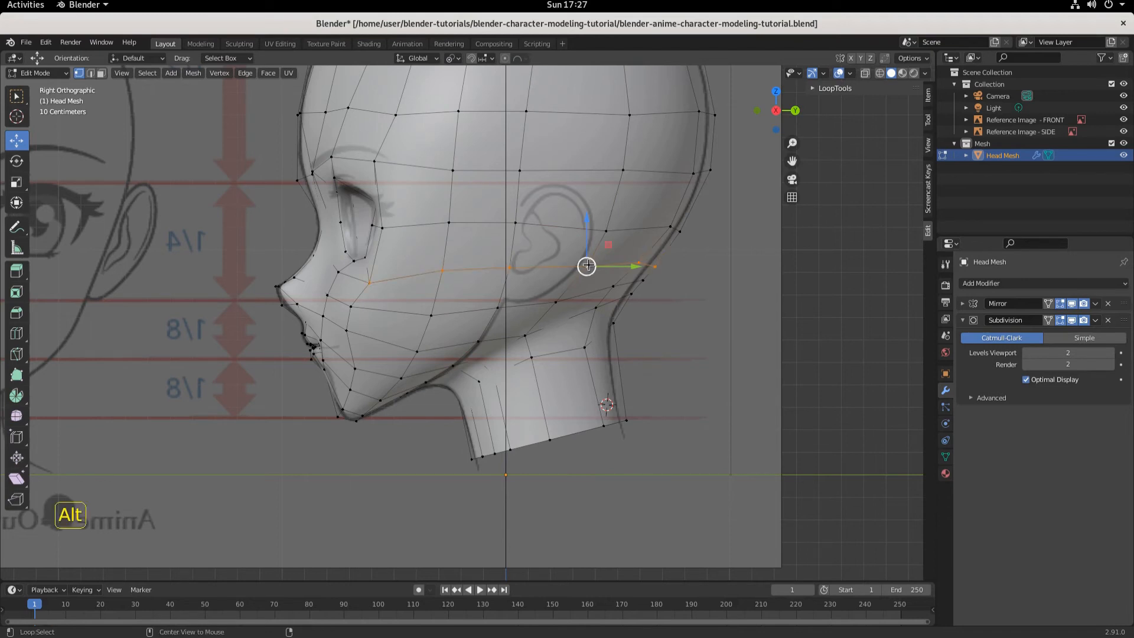
alt+click(605, 229)
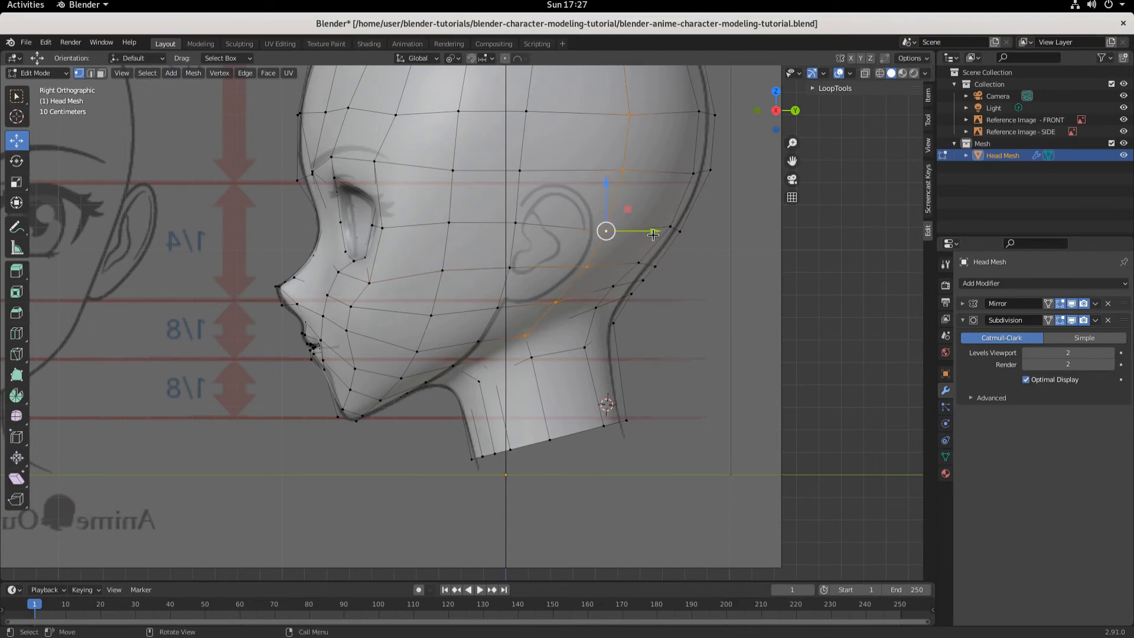
drag(652, 234, 645, 233)
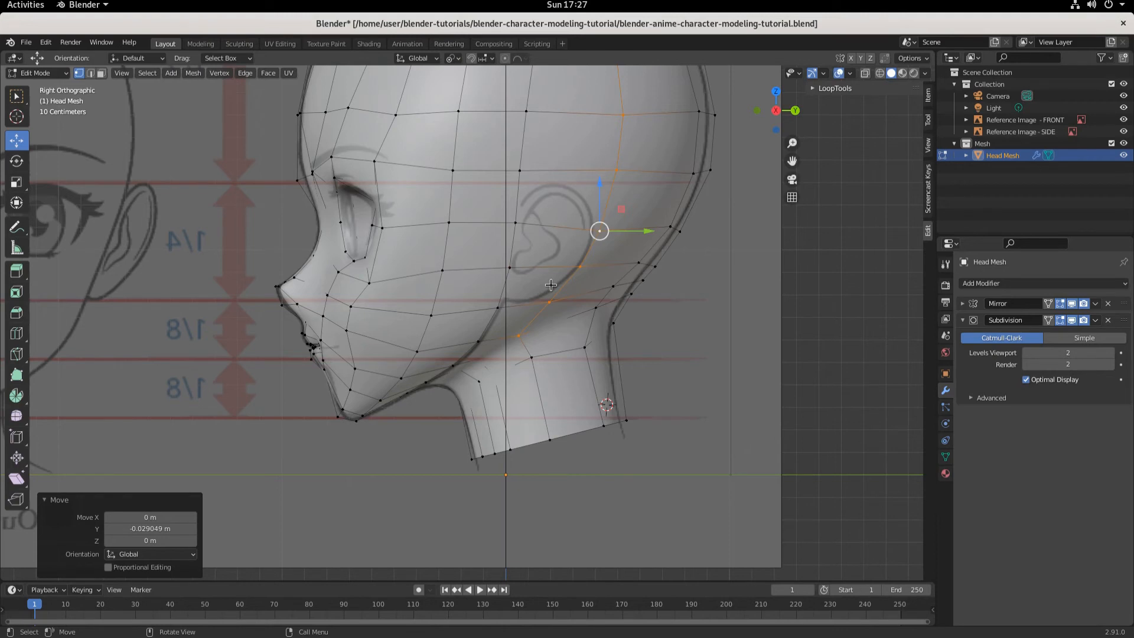
key(q)
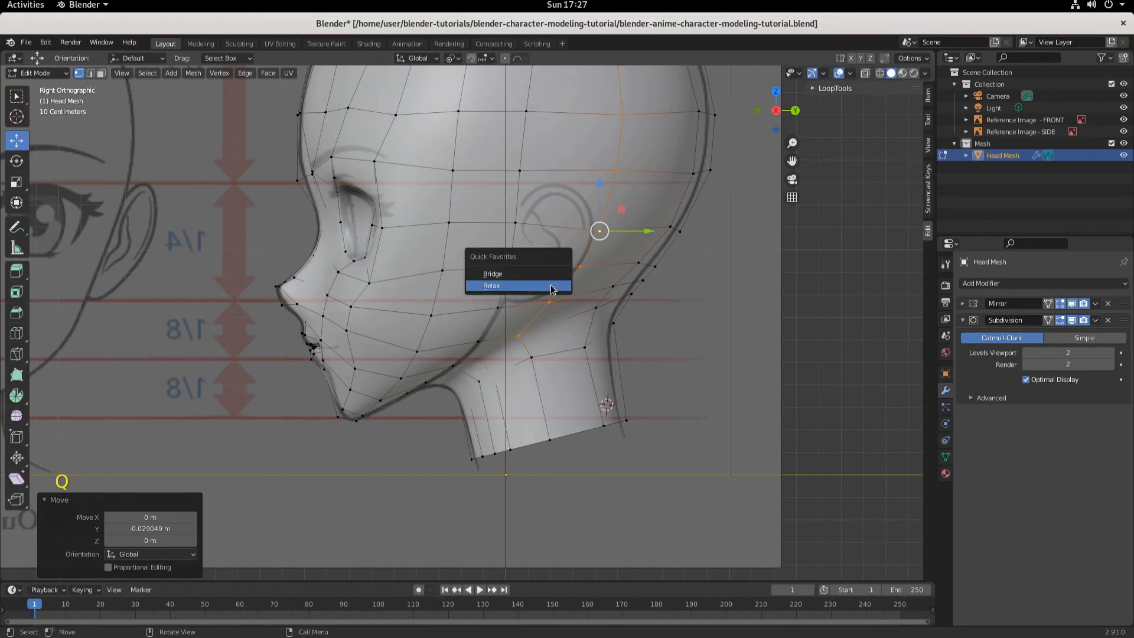
click(550, 287)
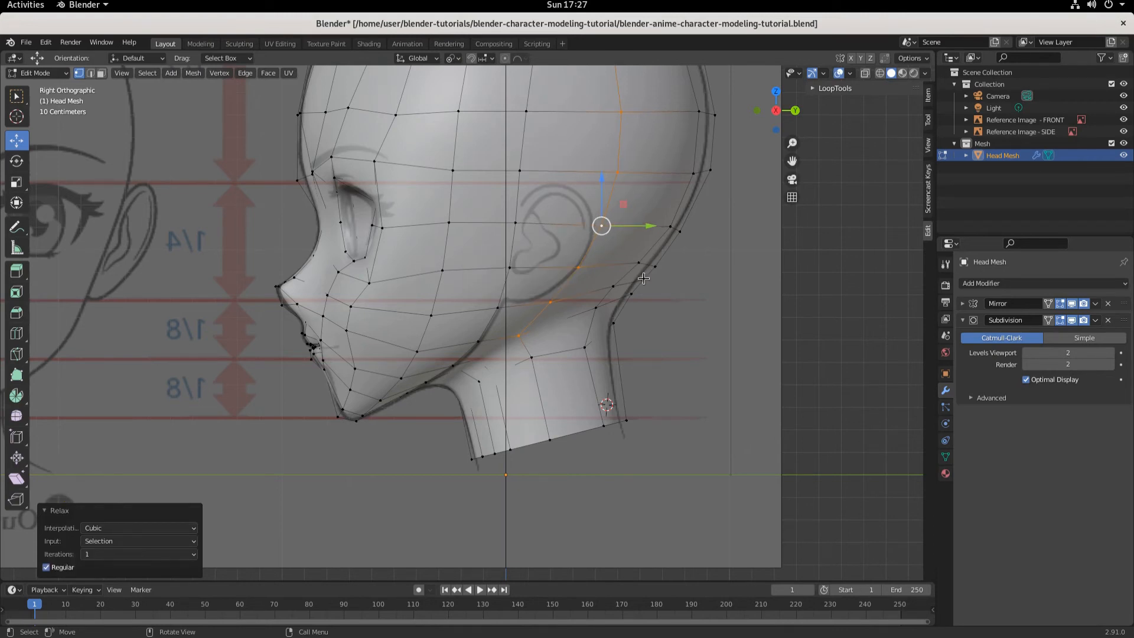
- Select the vertical edge loop running down the back of the head and neck, and smooth it with LoopTools Relax
middle_drag(723, 347, 592, 353)
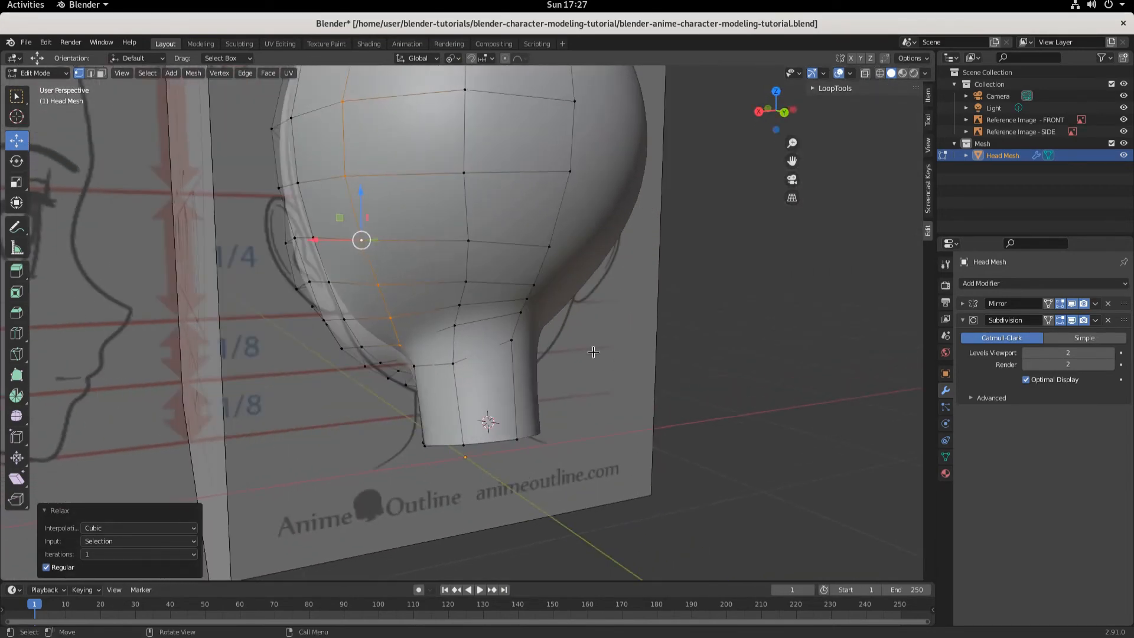
alt+click(475, 279)
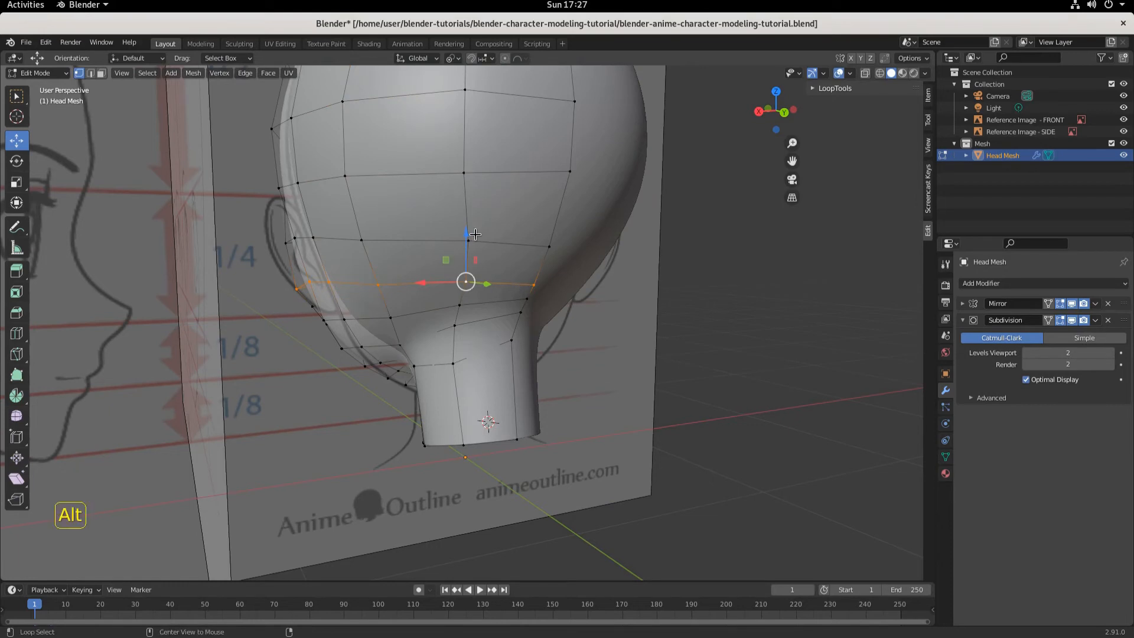
alt+click(464, 278)
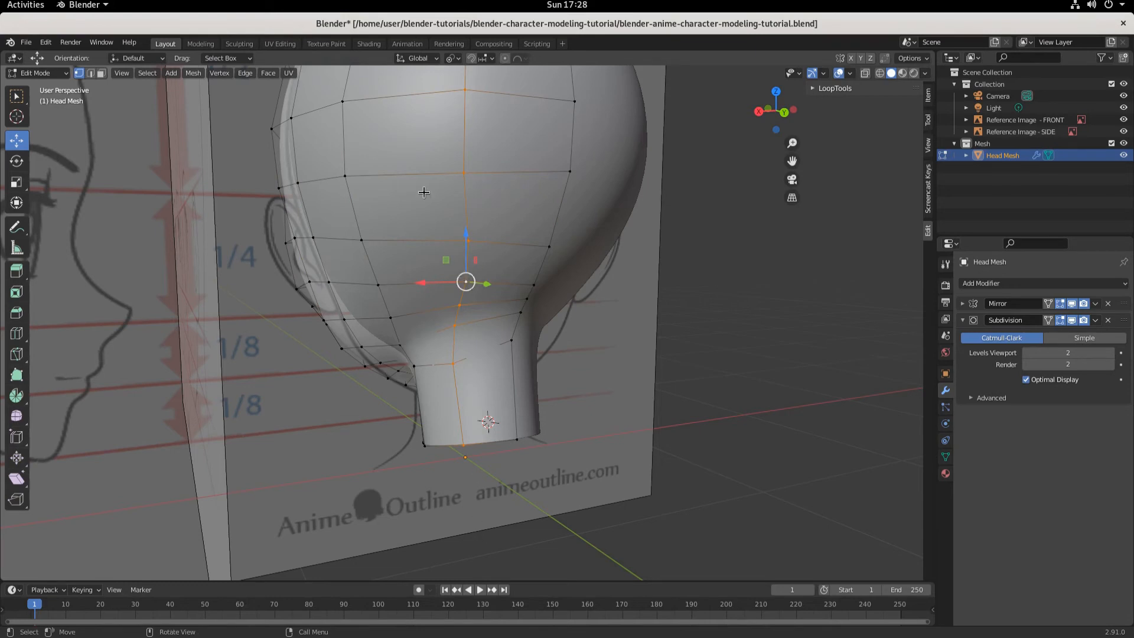
key(q)
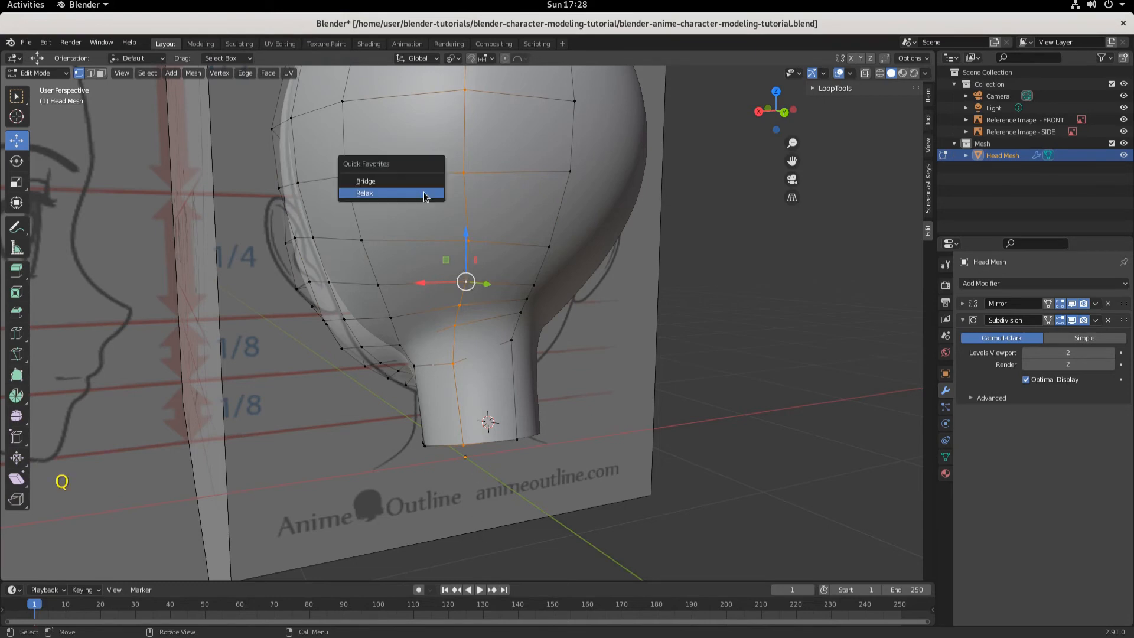
click(425, 194)
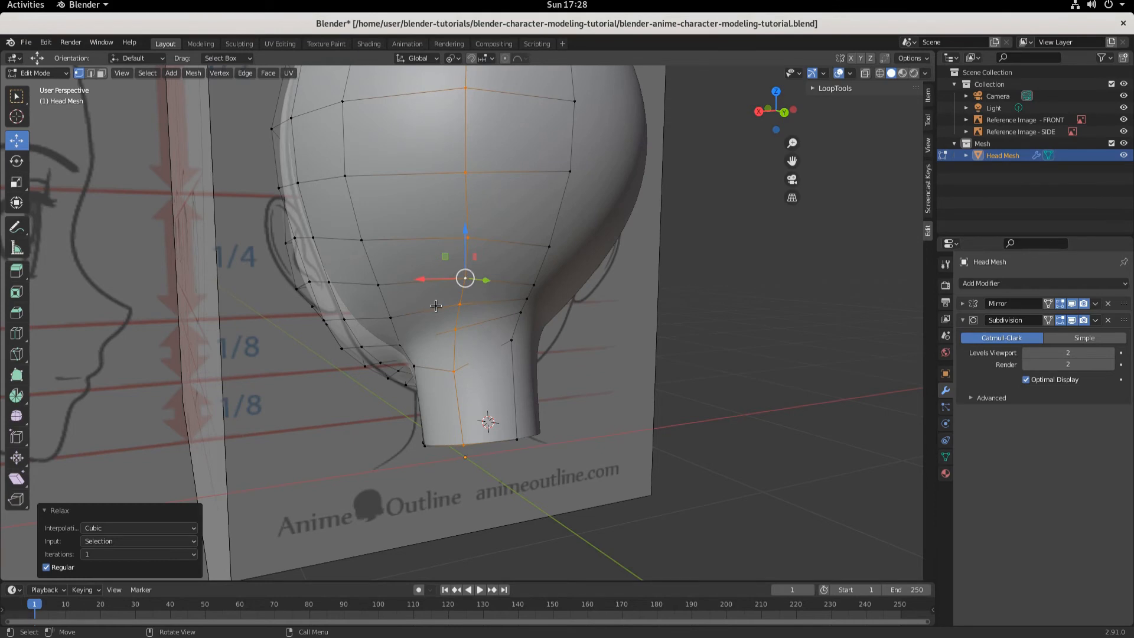
- In the right side view, select the horizontal edge loop around the upper neck and smooth it with LoopTools Relax
key(KP_3)
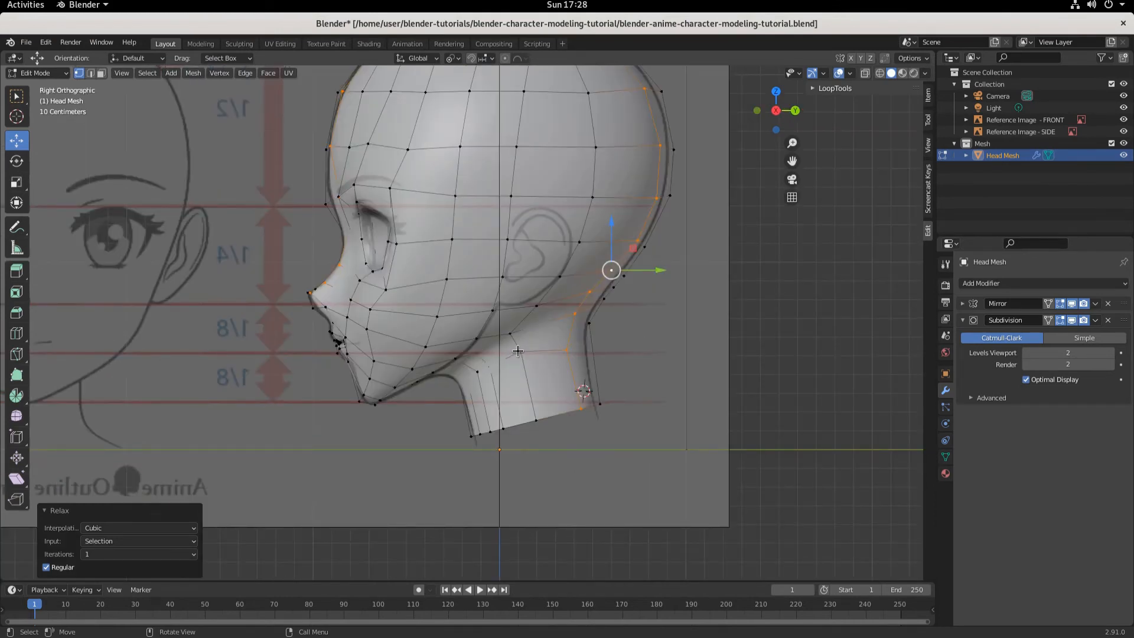
alt+click(517, 350)
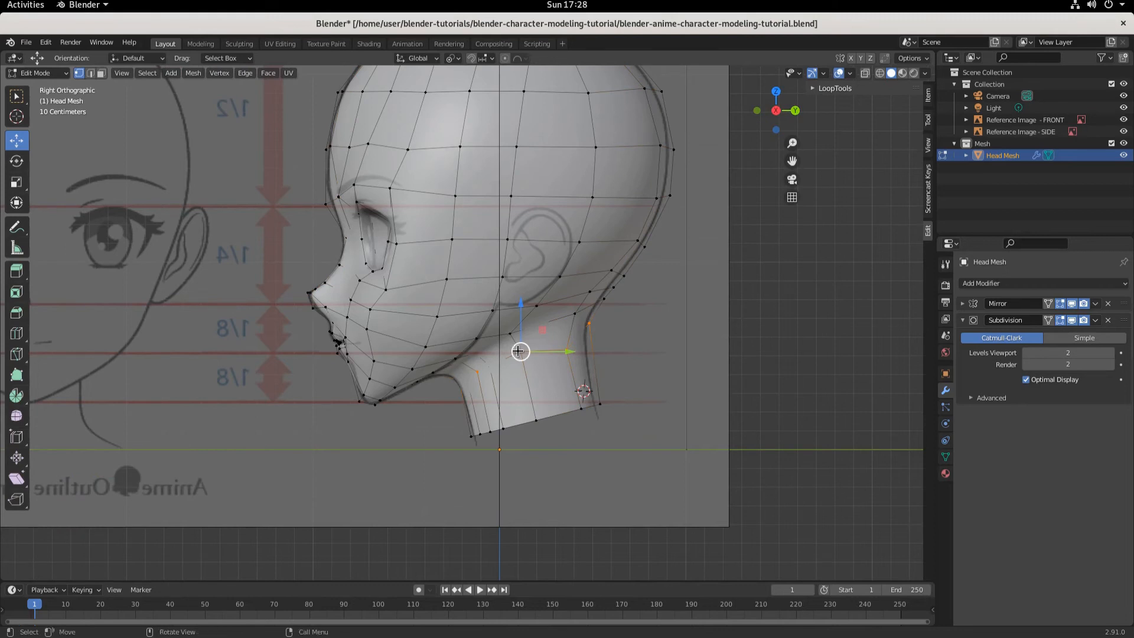
key(q)
click(517, 352)
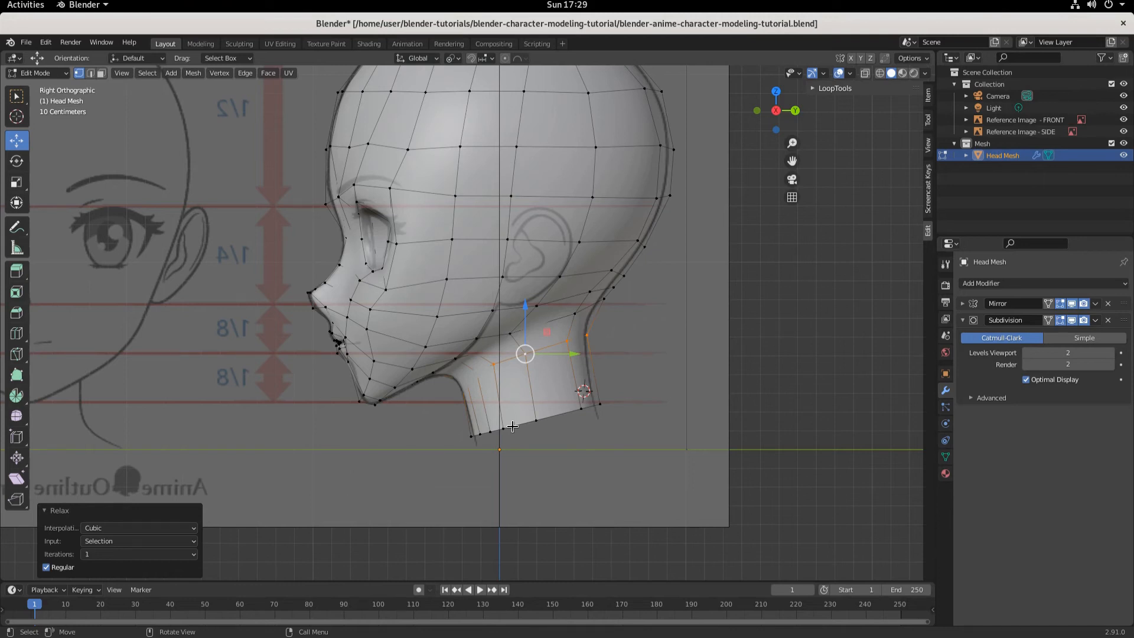
- Lower the vertex at the side of the lower nose bridge about 0.022 m along Z and shift it slightly along X
shift+middle_drag(519, 366, 614, 409)
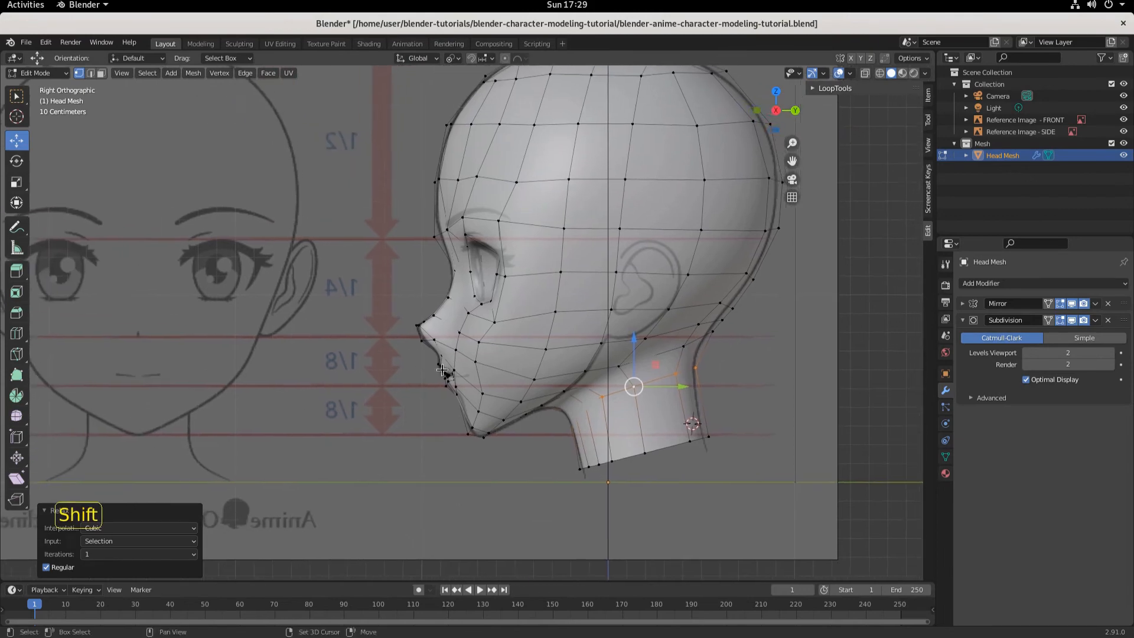
scroll(451, 362, up, 6)
shift+middle_drag(452, 362, 476, 345)
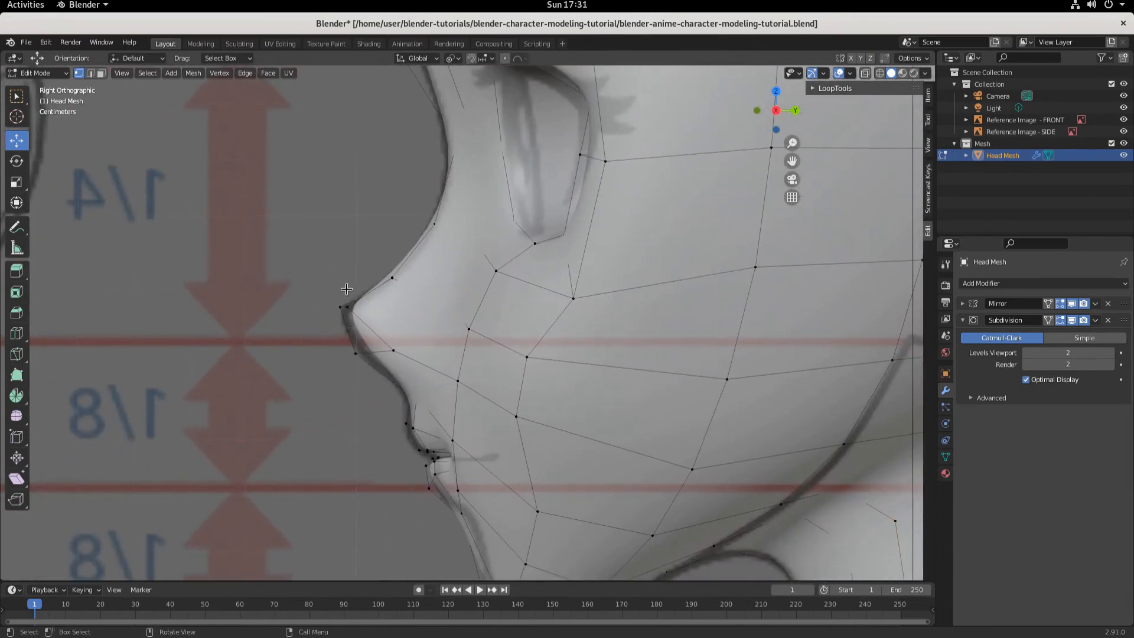
click(385, 270)
drag(388, 228, 406, 245)
middle_drag(440, 351, 549, 308)
key(g)
key(x)
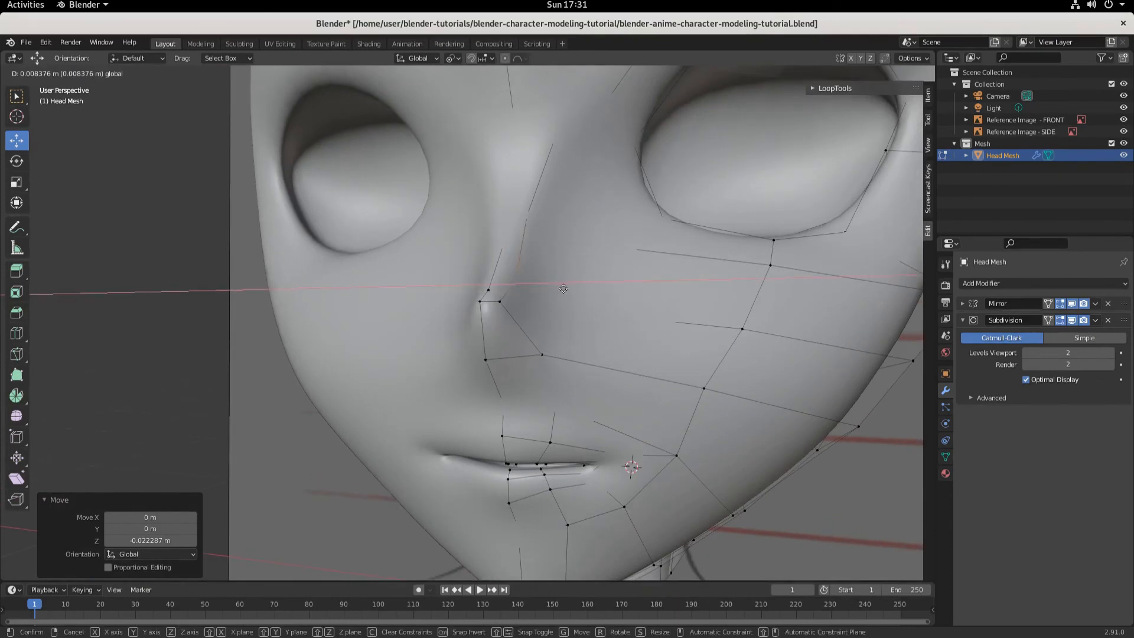
drag(563, 288, 556, 284)
- In the wireframe side view, move the centerline vertex above the nose tip back about 0.018 m along Y and raise it slightly to fit the reference
click(488, 290)
middle_drag(494, 355, 372, 348)
click(865, 74)
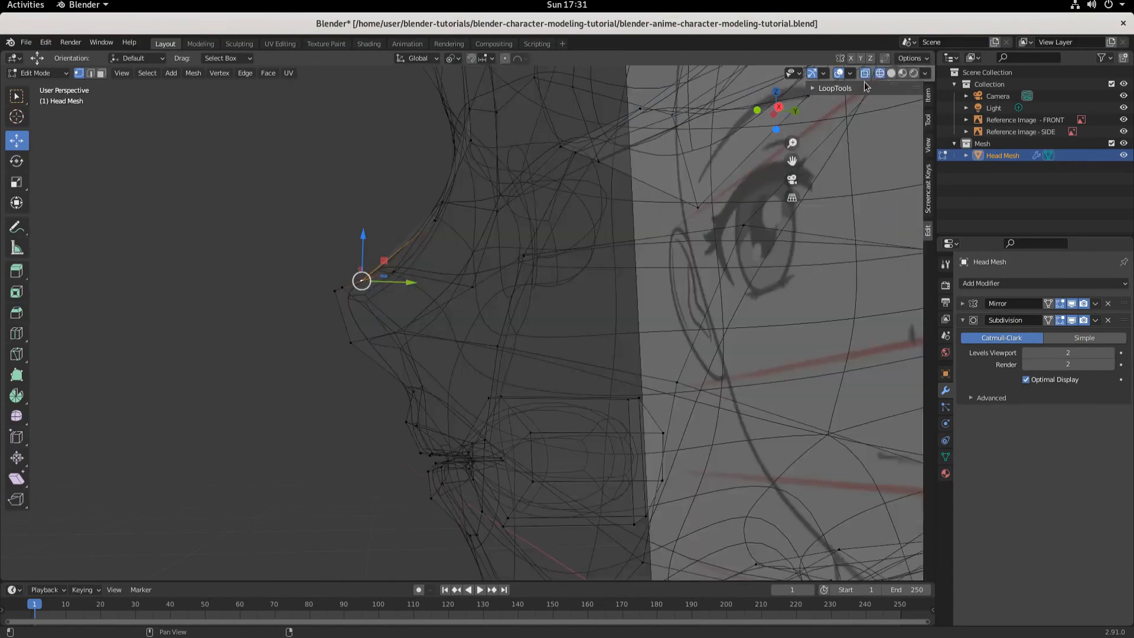
middle_drag(470, 314, 429, 299)
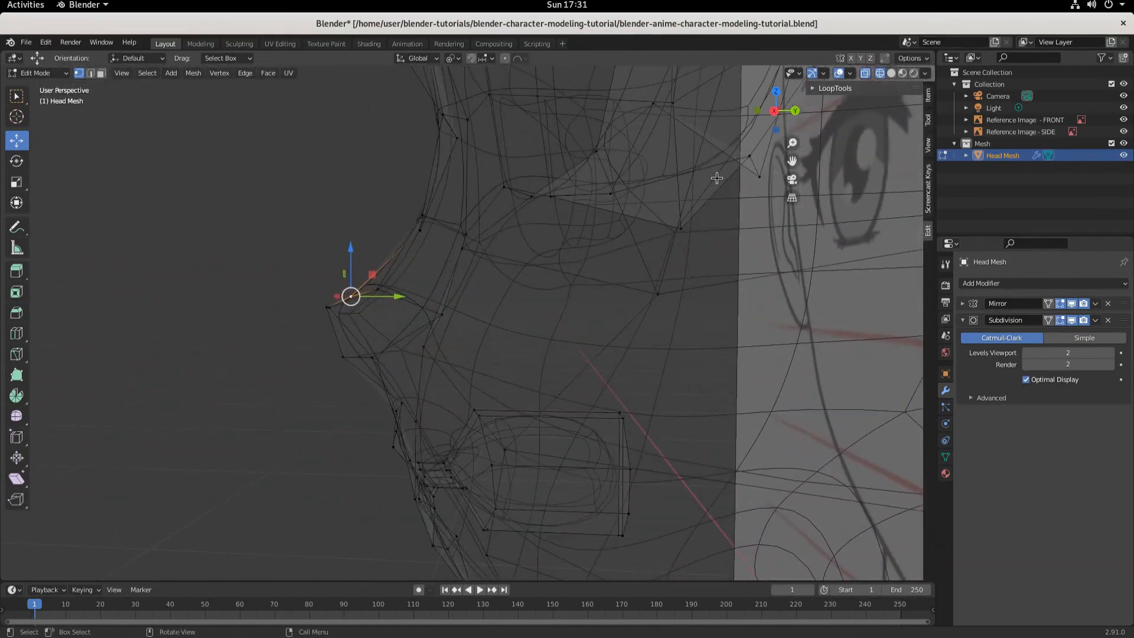
key(KP_3)
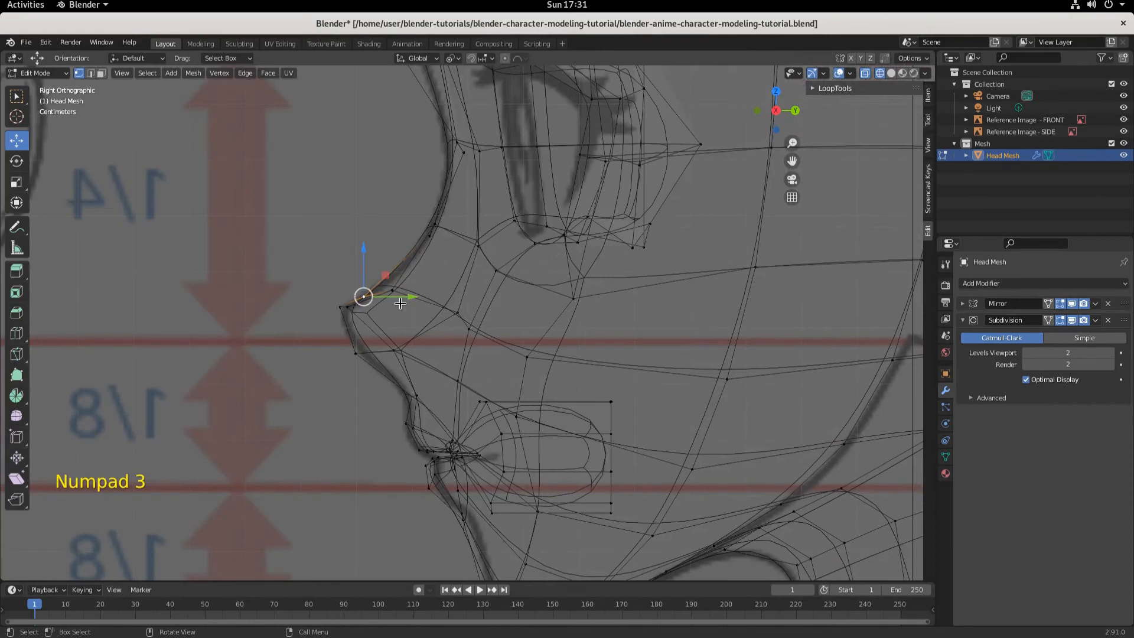
drag(405, 297, 423, 294)
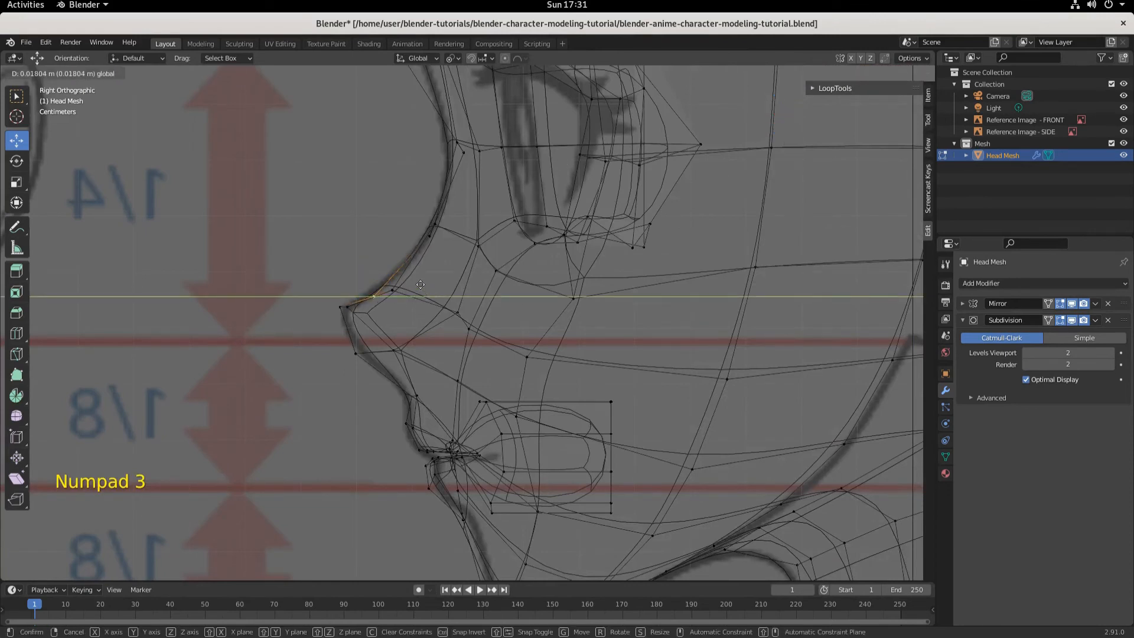
click(420, 284)
drag(378, 256, 378, 242)
drag(422, 292, 426, 292)
- Box-select the nose tip vertices, move them about 0.018 m forward along Y, and check the nose in solid shading
key(b)
drag(322, 286, 380, 307)
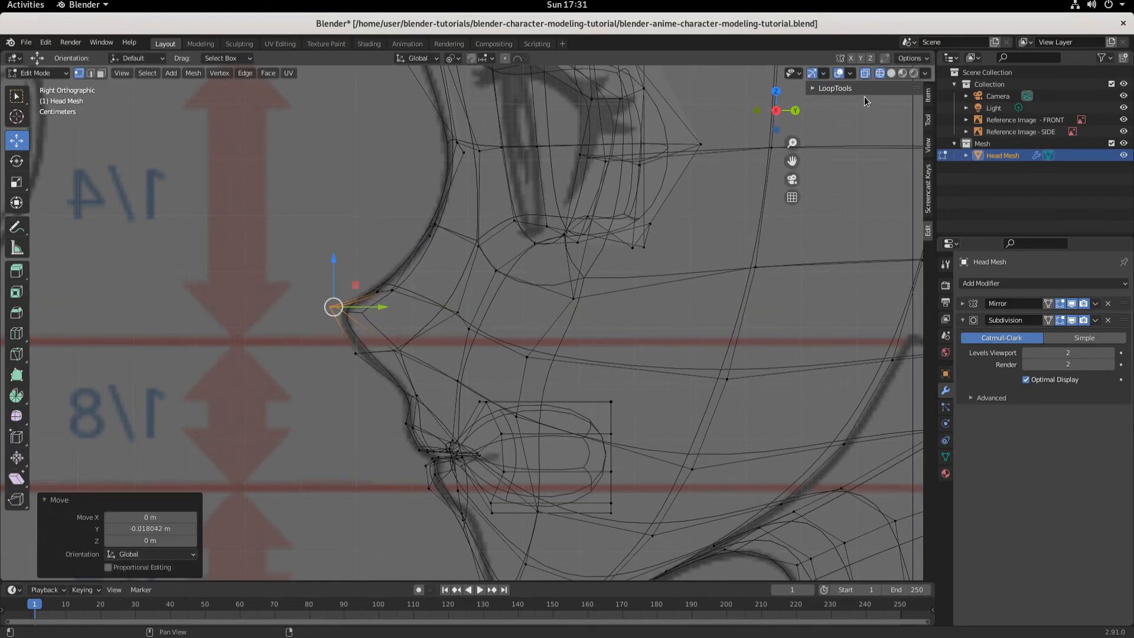
click(890, 73)
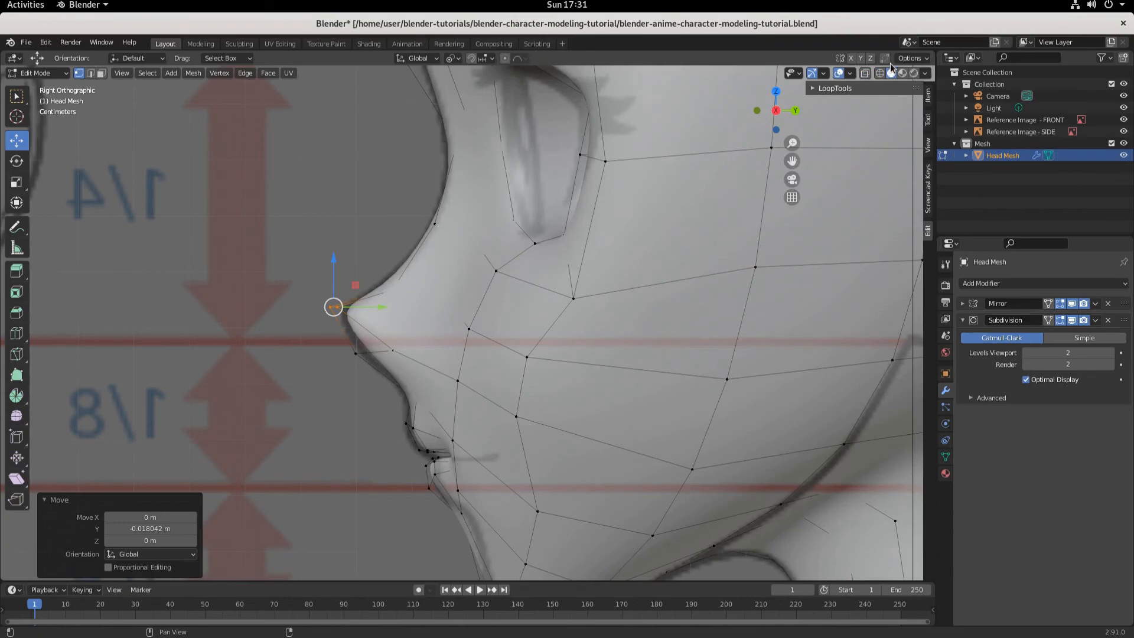
middle_drag(402, 339, 582, 381)
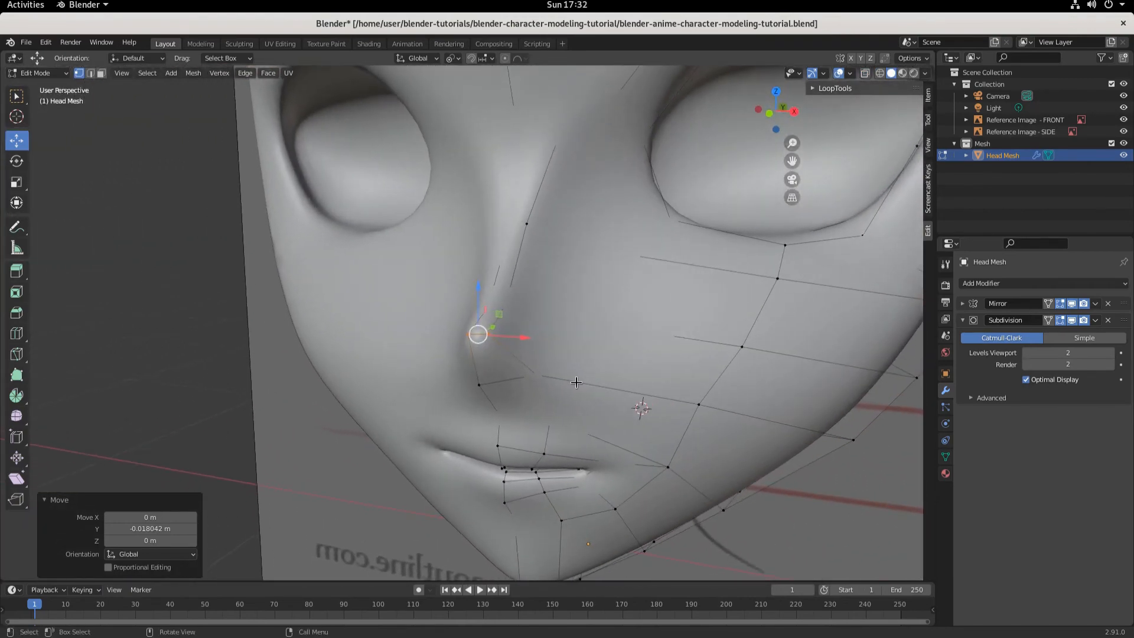
- In the wireframe side view, move the vertex at the underside of the nose back about 0.002 m along Y
click(880, 72)
key(KP_1)
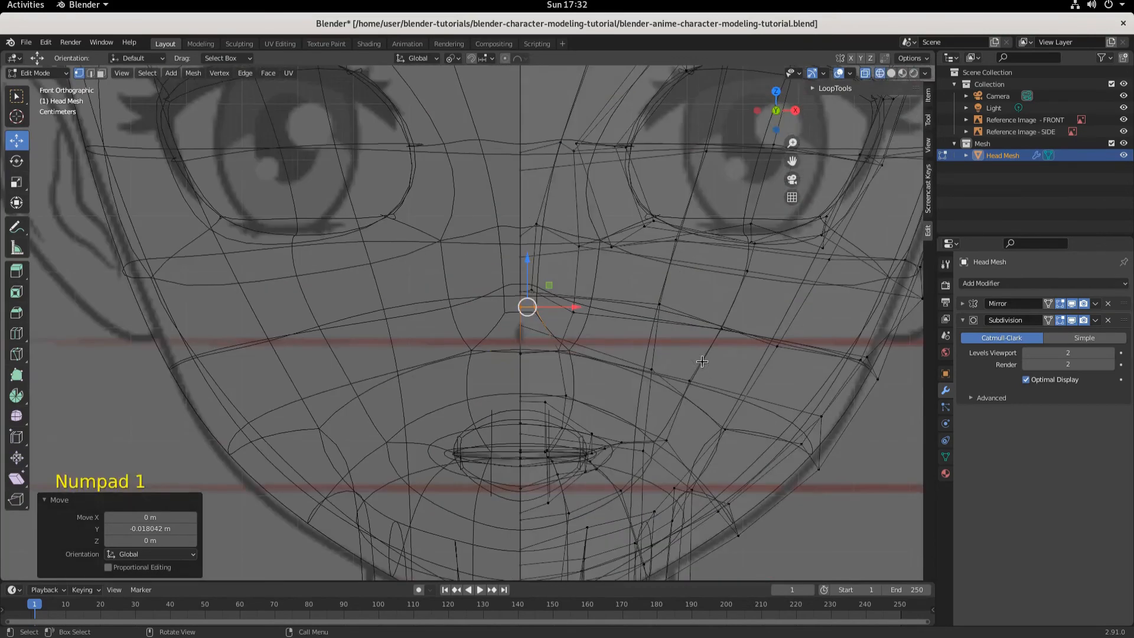
key(KP_3)
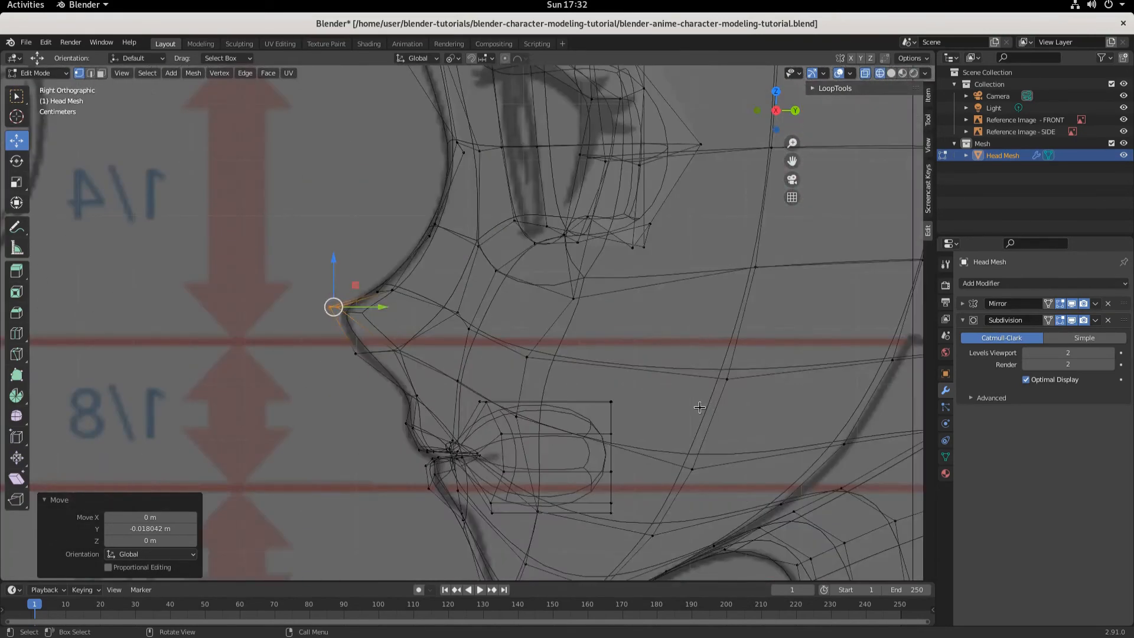
click(356, 353)
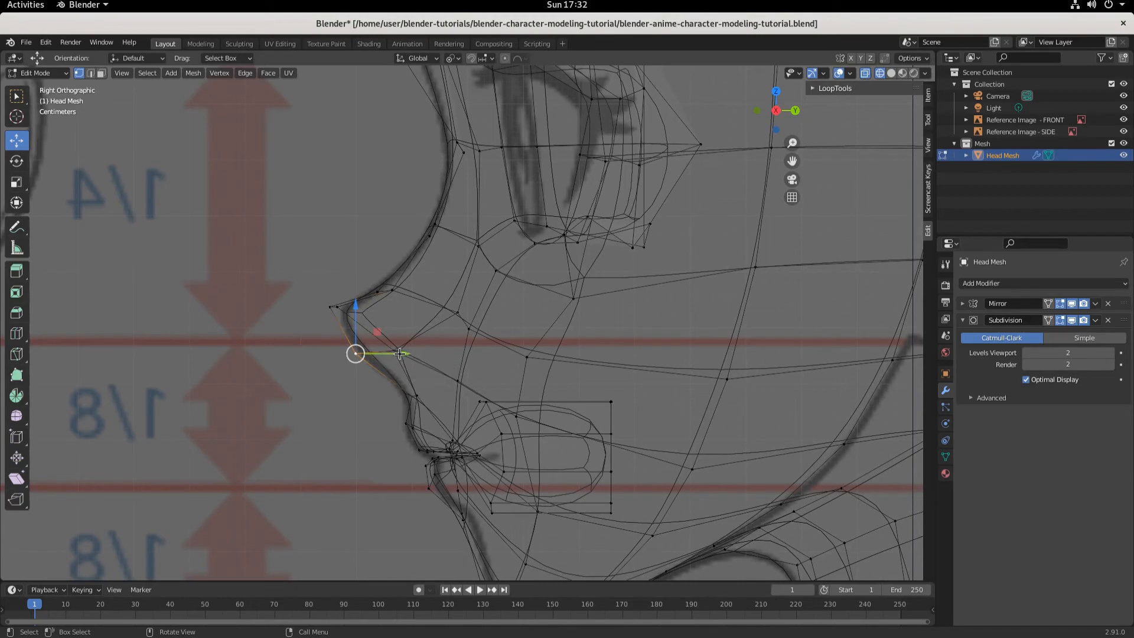
drag(399, 353, 405, 353)
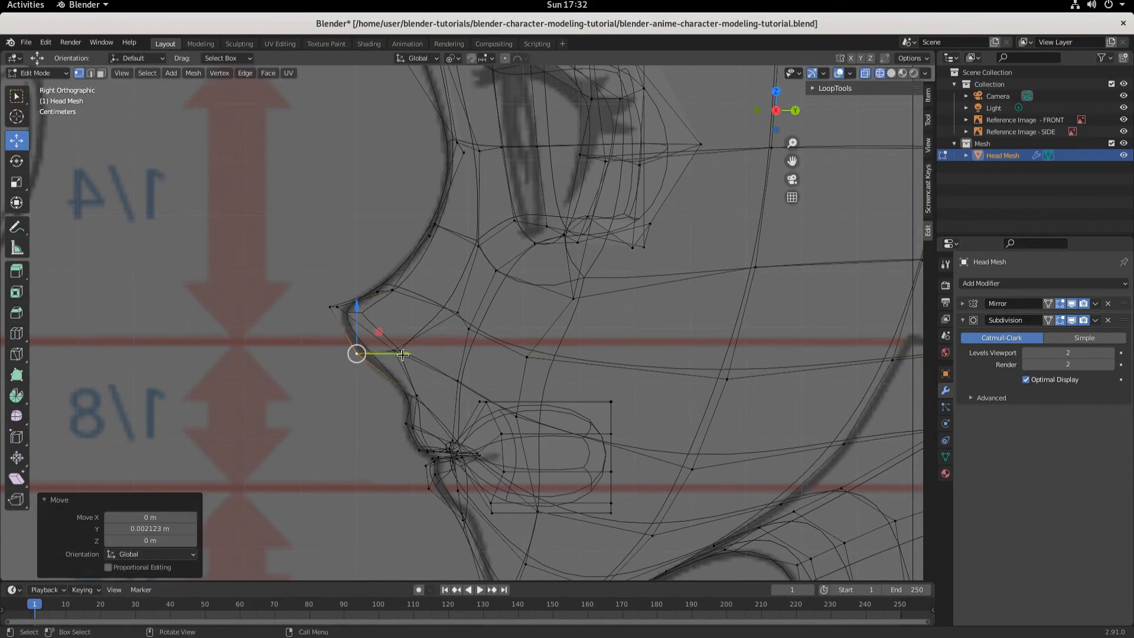
- Return to solid shading and move the cheek vertex beside the mouth about 0.010 m forward along Y
click(416, 395)
click(643, 247)
mouse_move(561, 371)
middle_down()
mouse_move(661, 373)
mouse_move(574, 375)
mouse_move(552, 359)
mouse_move(617, 346)
mouse_move(695, 376)
mouse_move(738, 372)
mouse_move(520, 369)
mouse_move(621, 395)
mouse_move(549, 395)
mouse_move(622, 394)
mouse_move(628, 372)
mouse_move(583, 369)
middle_up()
click(890, 72)
click(637, 373)
drag(583, 369, 575, 367)
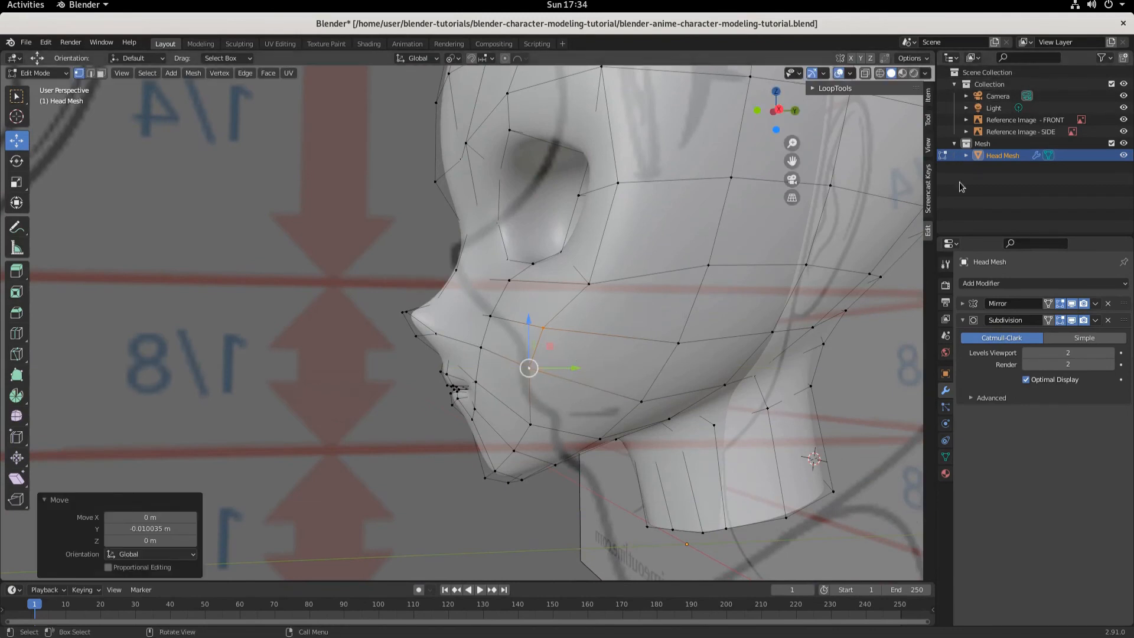
- Hide the front and side reference images
click(1123, 120)
click(1123, 132)
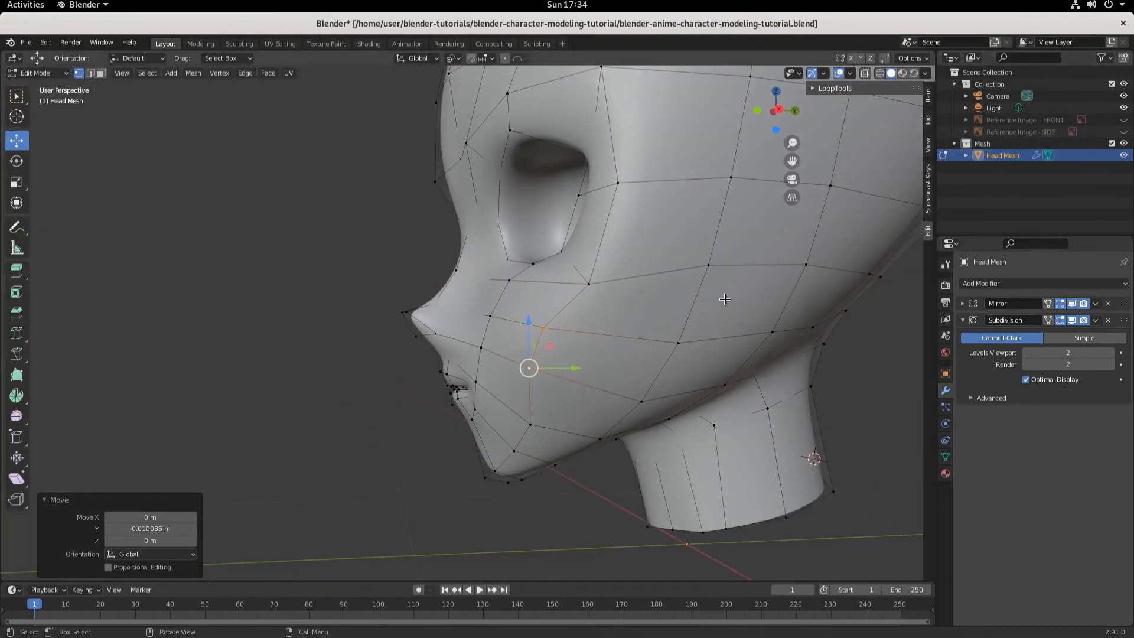
- Move the cheek vertex beside the mouth about 0.005 m forward along Y, and the vertex below it about 0.016 m forward
middle_drag(717, 341, 635, 348)
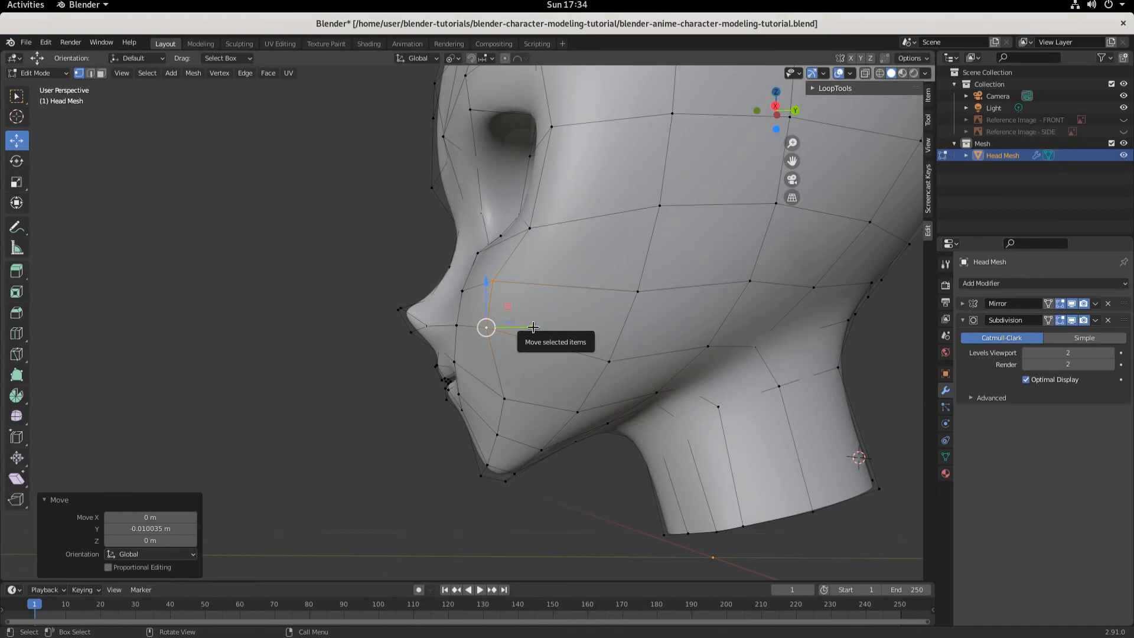
drag(533, 327, 533, 326)
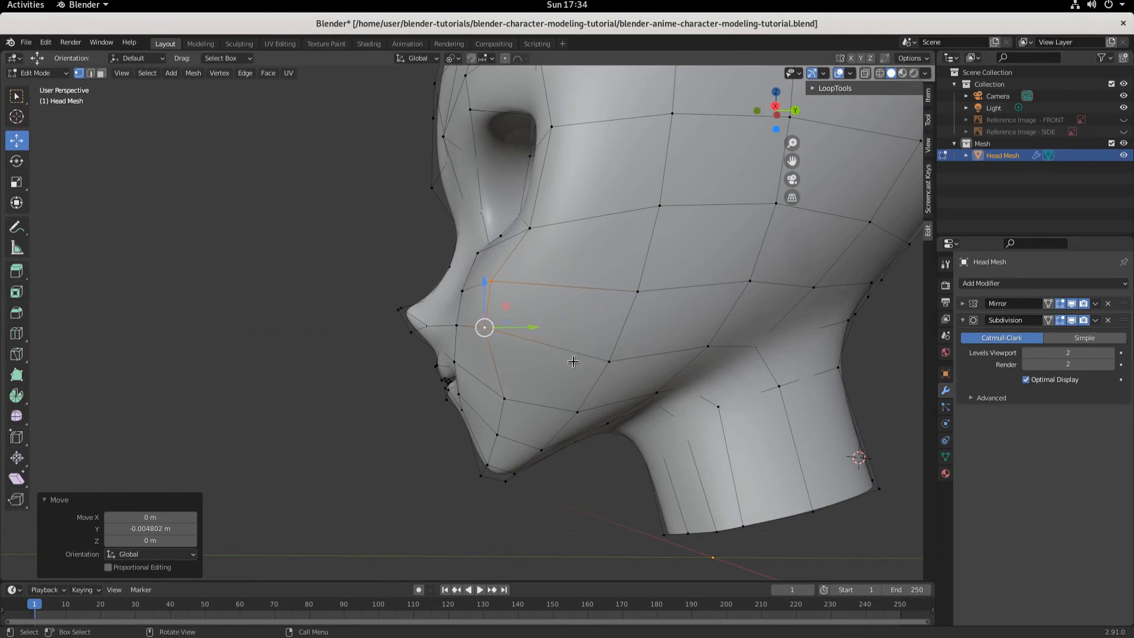
click(504, 399)
drag(550, 394, 545, 394)
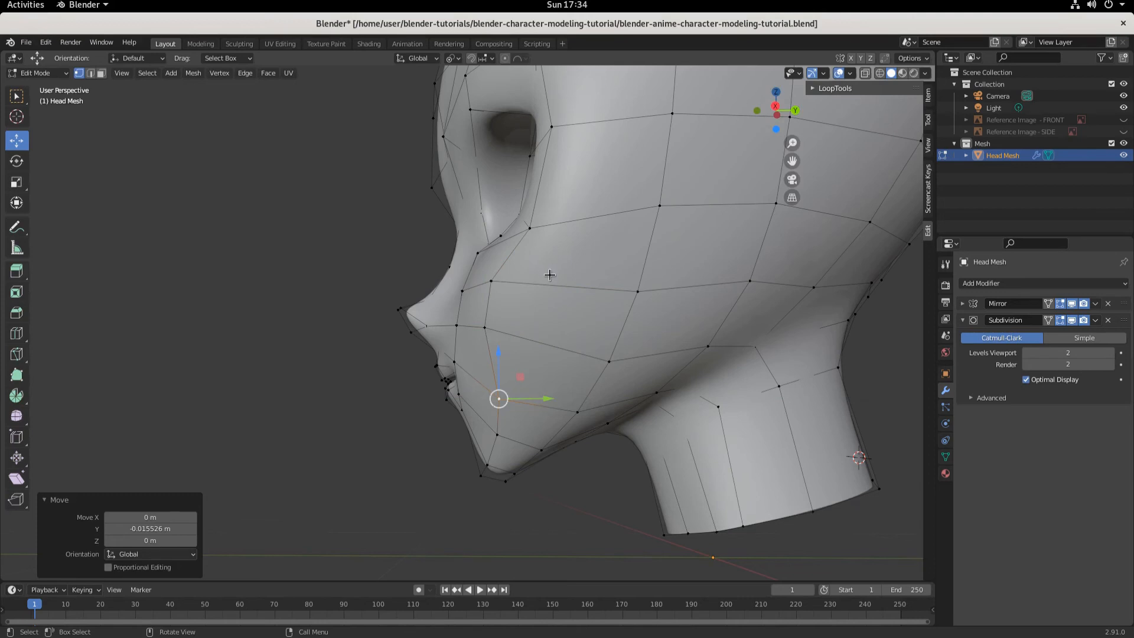
- Adjust the cheek below the outer eye corner, moving vertices about 0.019 m forward along Y and about 0.011 m outward along X
middle_drag(550, 275, 626, 335)
click(646, 328)
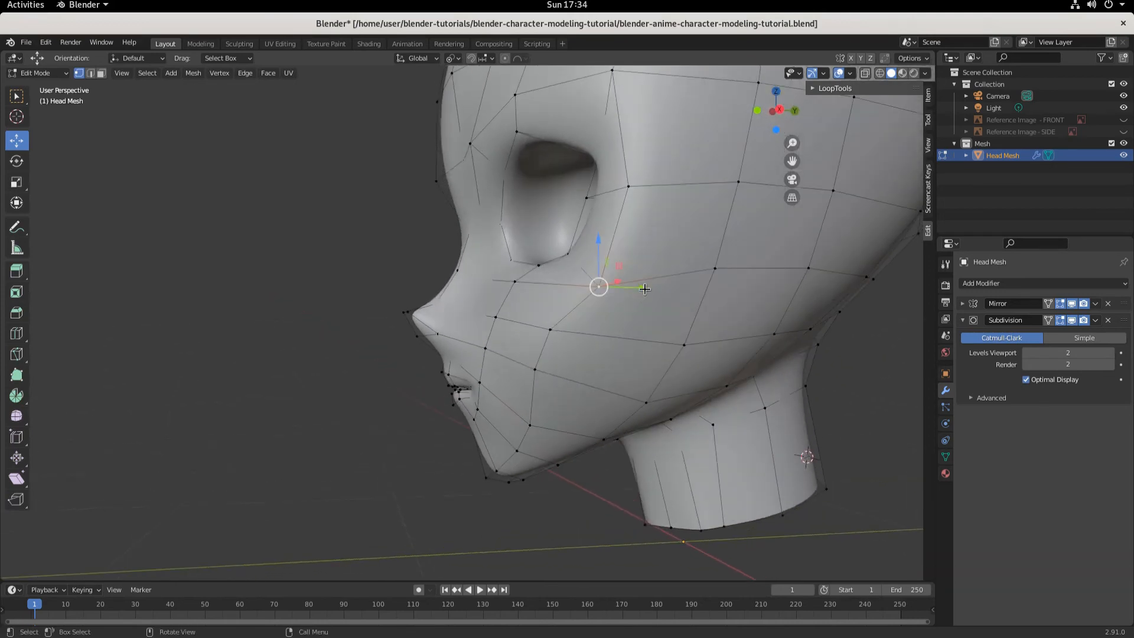
drag(644, 288, 634, 286)
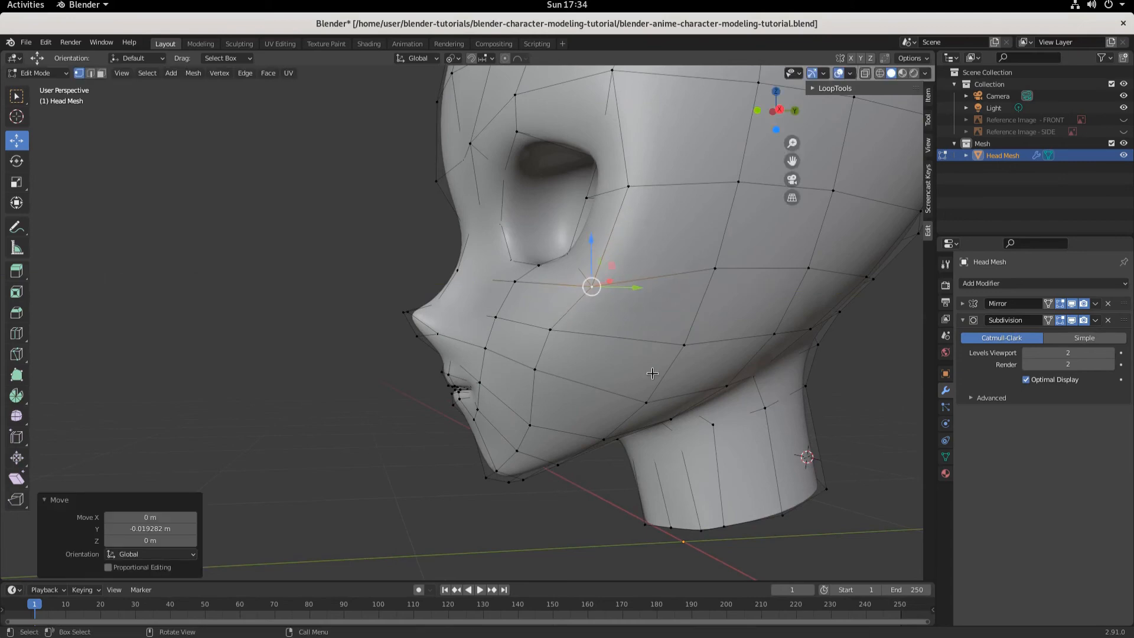
middle_drag(634, 286, 758, 297)
drag(758, 297, 761, 297)
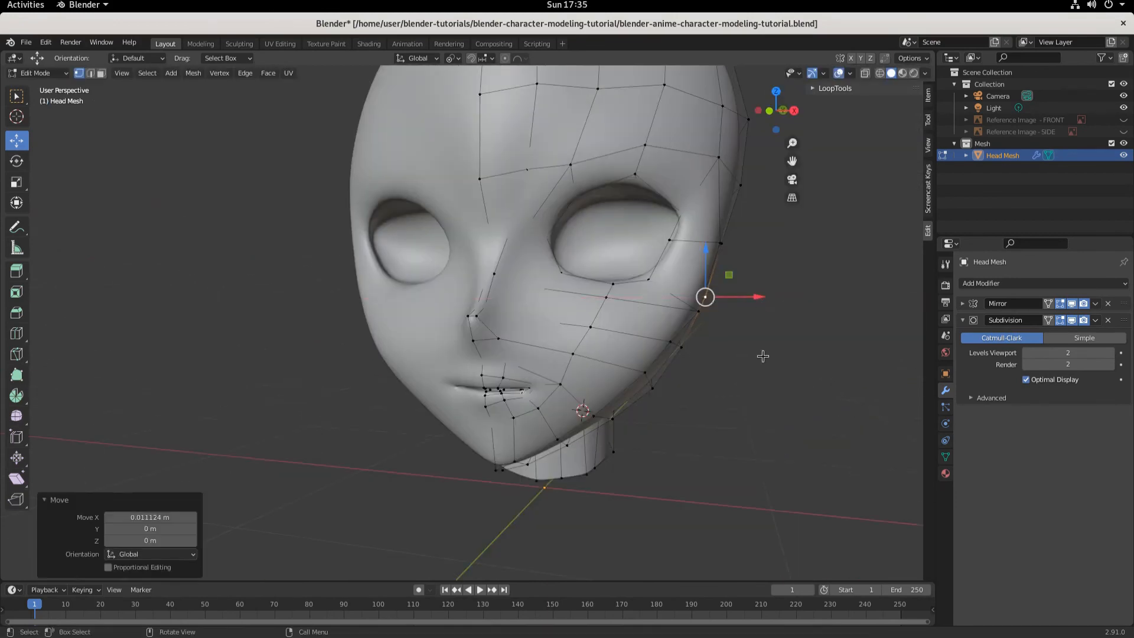
middle_drag(762, 356, 701, 360)
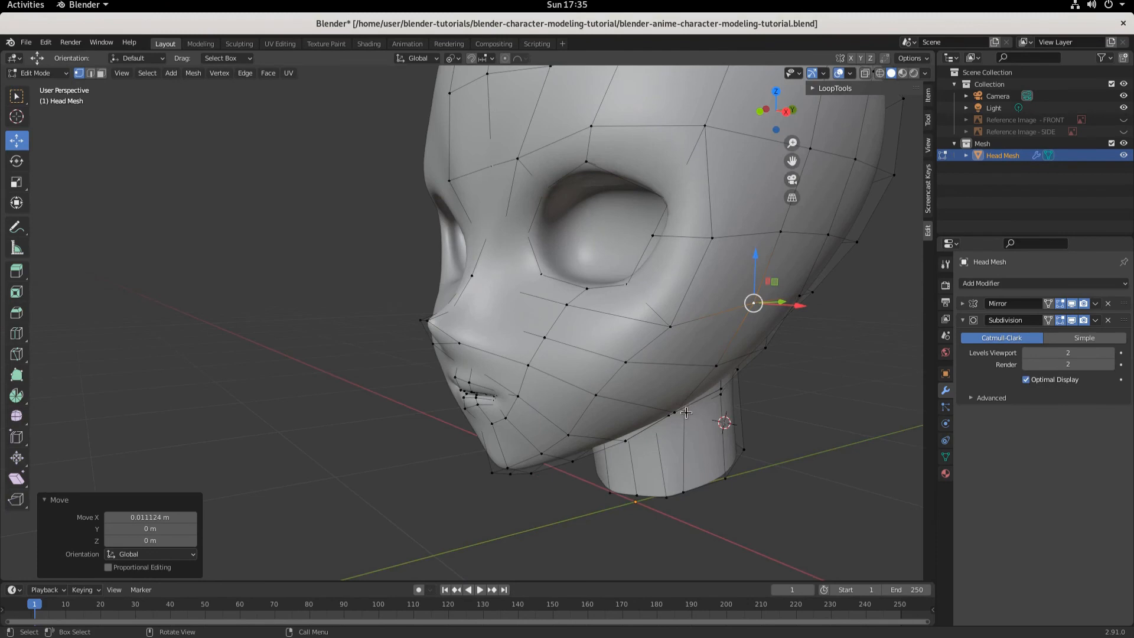
- In the right orthographic view, move the vertex beside the mouth corner slightly backward along Y
key(KP_3)
click(461, 380)
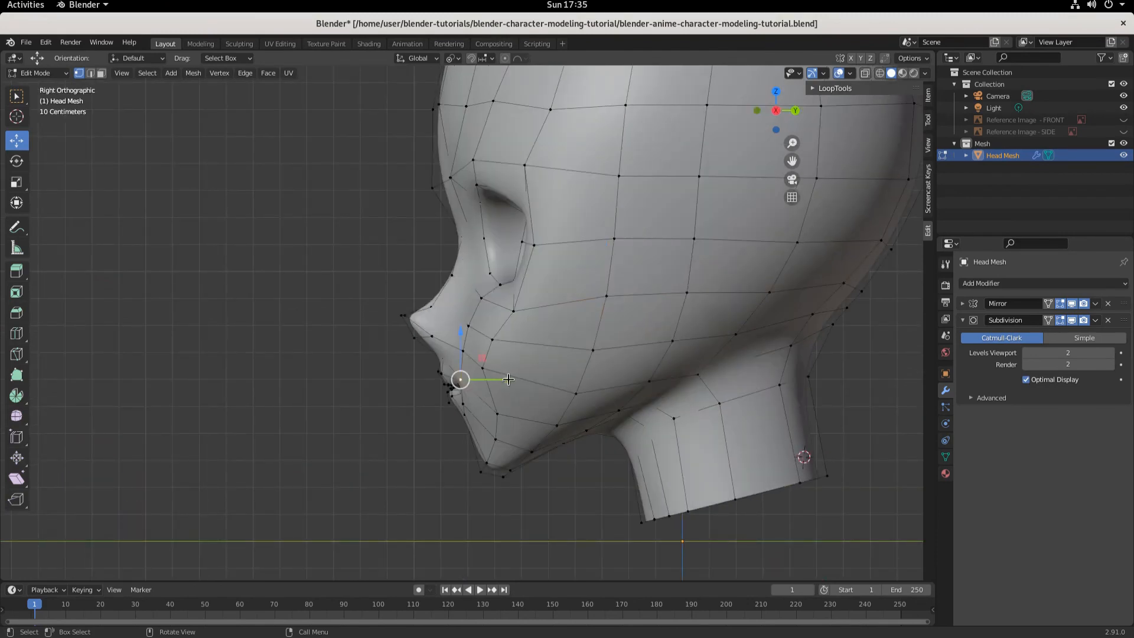
drag(499, 379, 513, 380)
- Switch to the front orthographic view and show the front and side reference images again
key(KP_1)
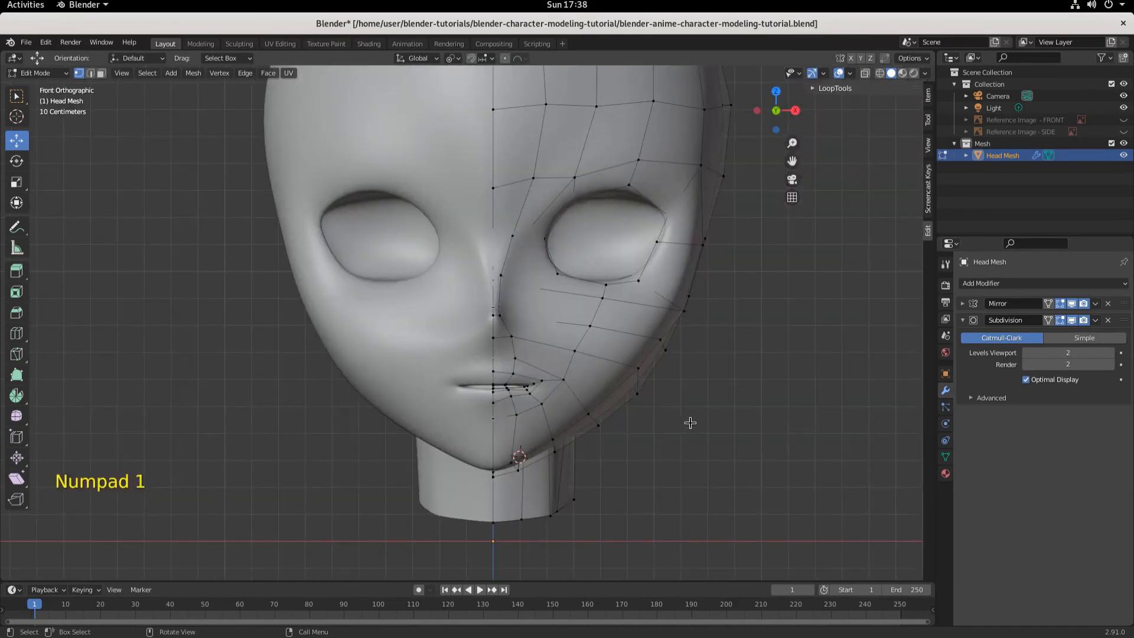
shift+middle_drag(690, 423, 650, 476)
scroll(679, 337, down, 5)
shift+middle_drag(679, 317, 695, 334)
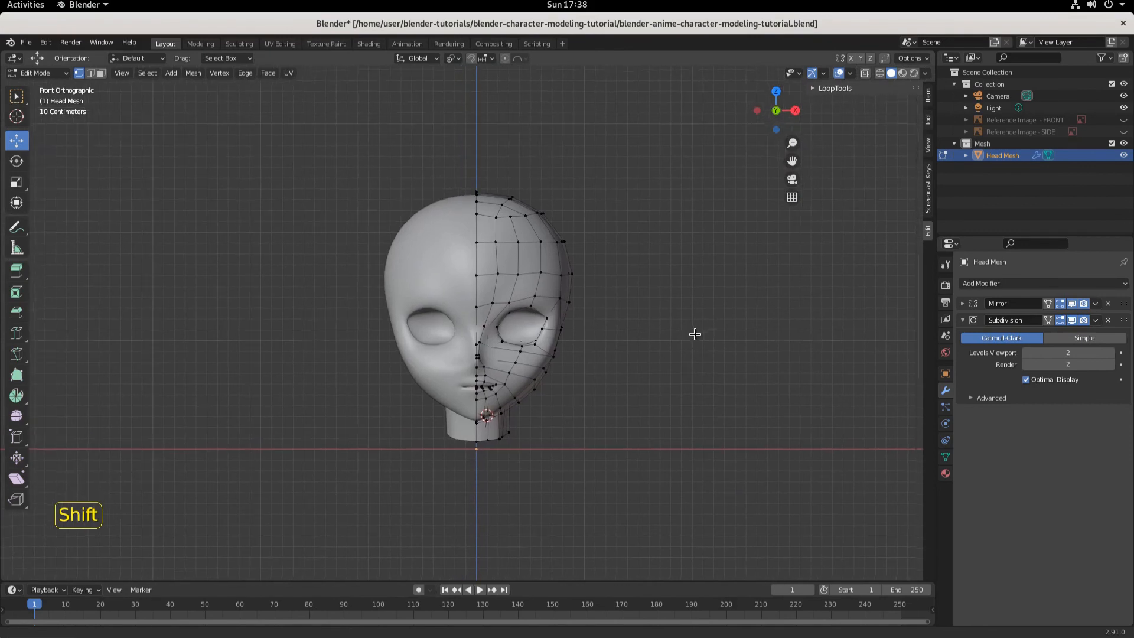
scroll(650, 321, up, 3)
shift+middle_drag(661, 370, 636, 367)
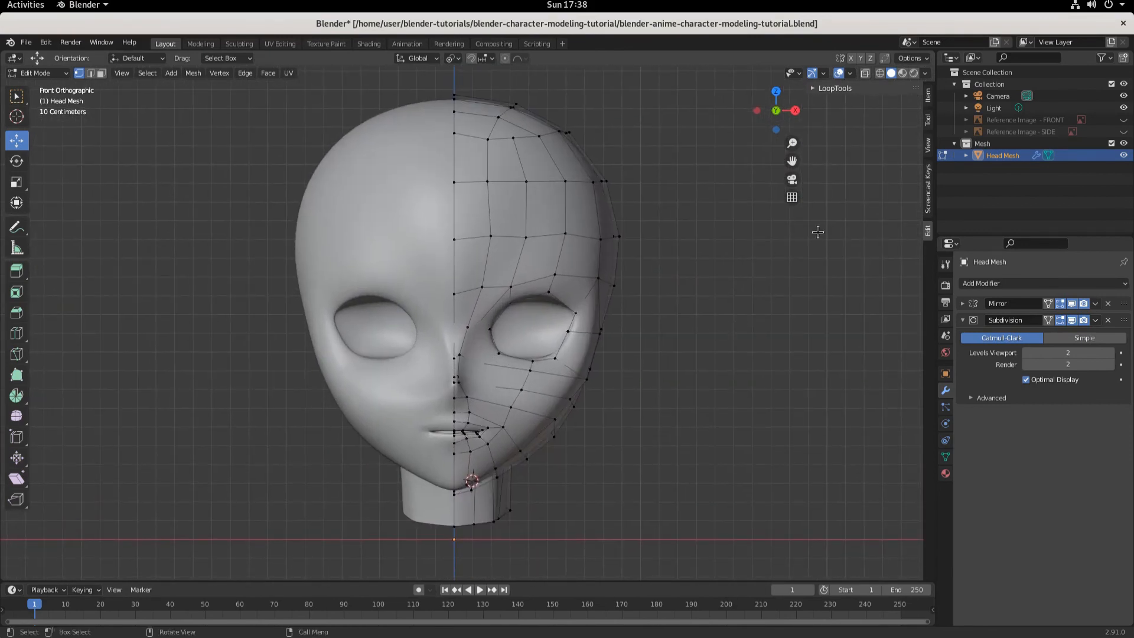
drag(1124, 120, 1123, 131)
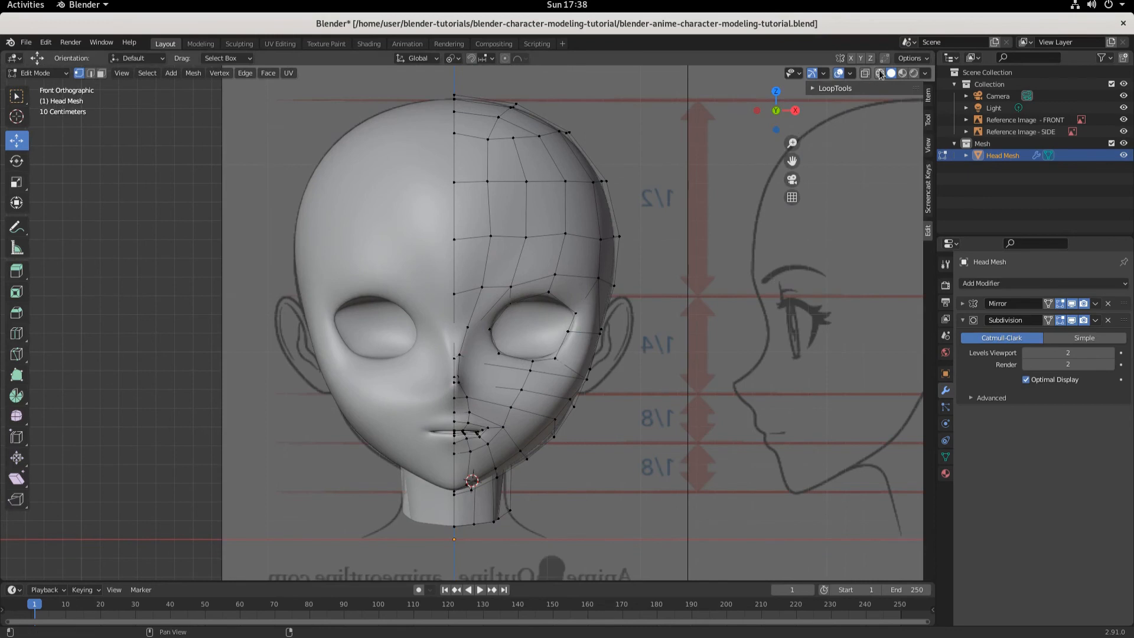
- Move the lower jaw-edge vertex pair down about 0.007 m along Z, and the pair above it down about 0.011 m
scroll(613, 466, up, 3)
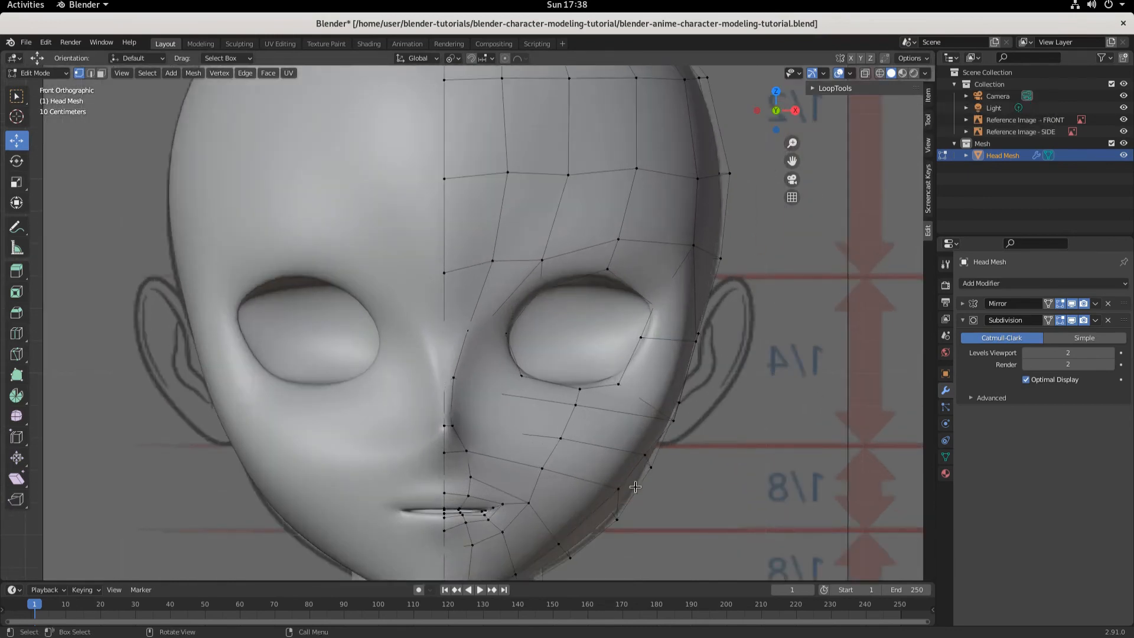
shift+middle_drag(635, 567, 569, 419)
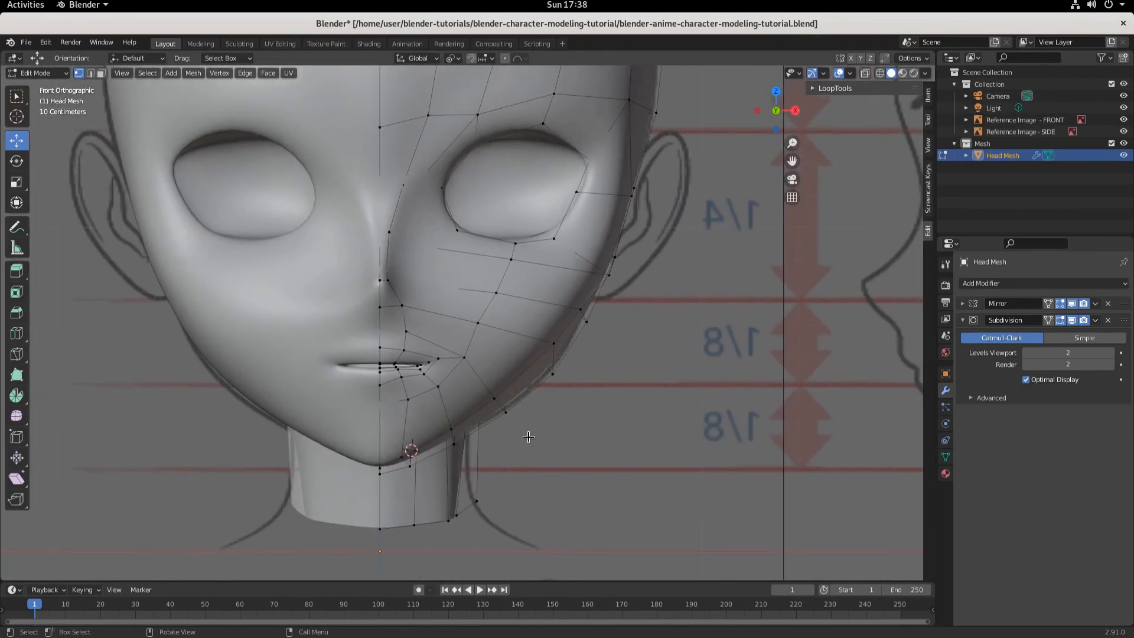
click(500, 405)
drag(501, 358, 500, 368)
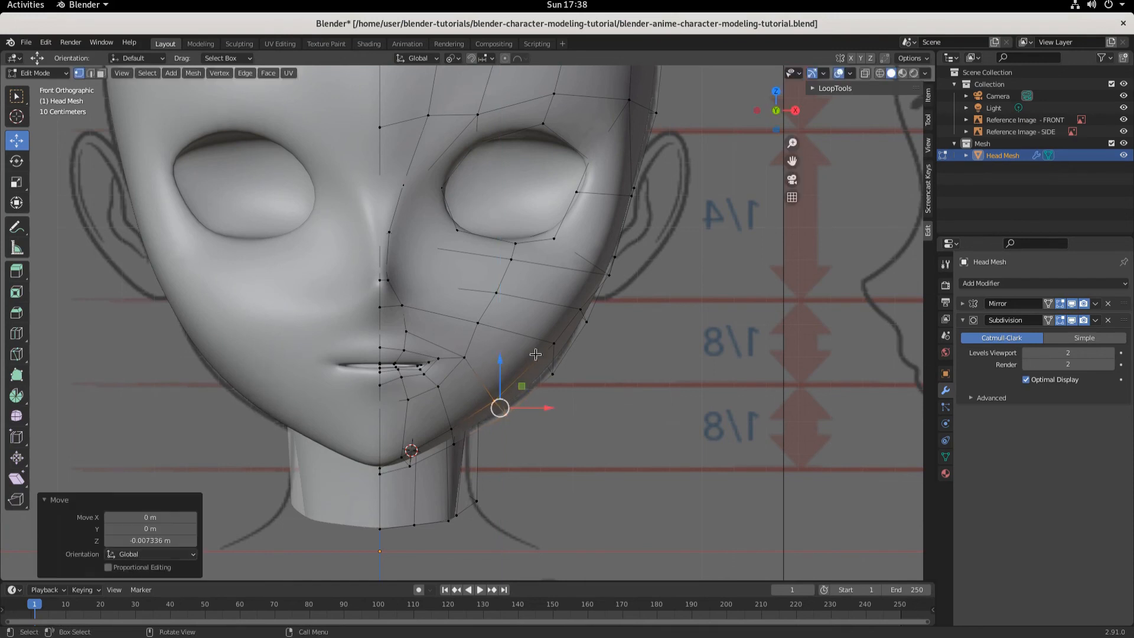
drag(529, 329, 566, 382)
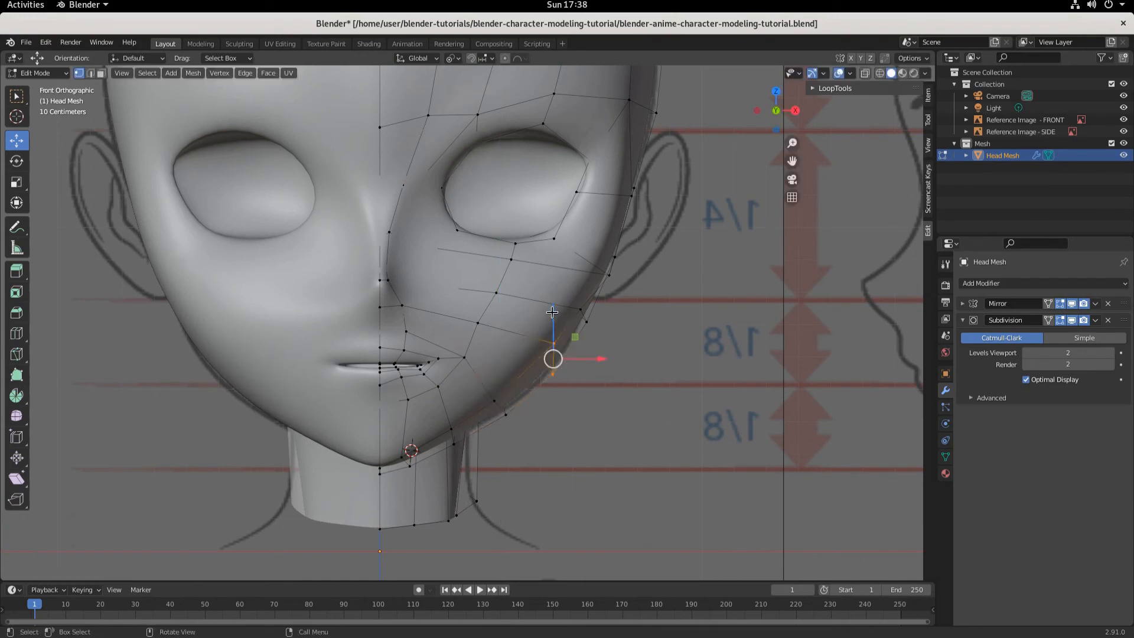
drag(552, 312, 554, 323)
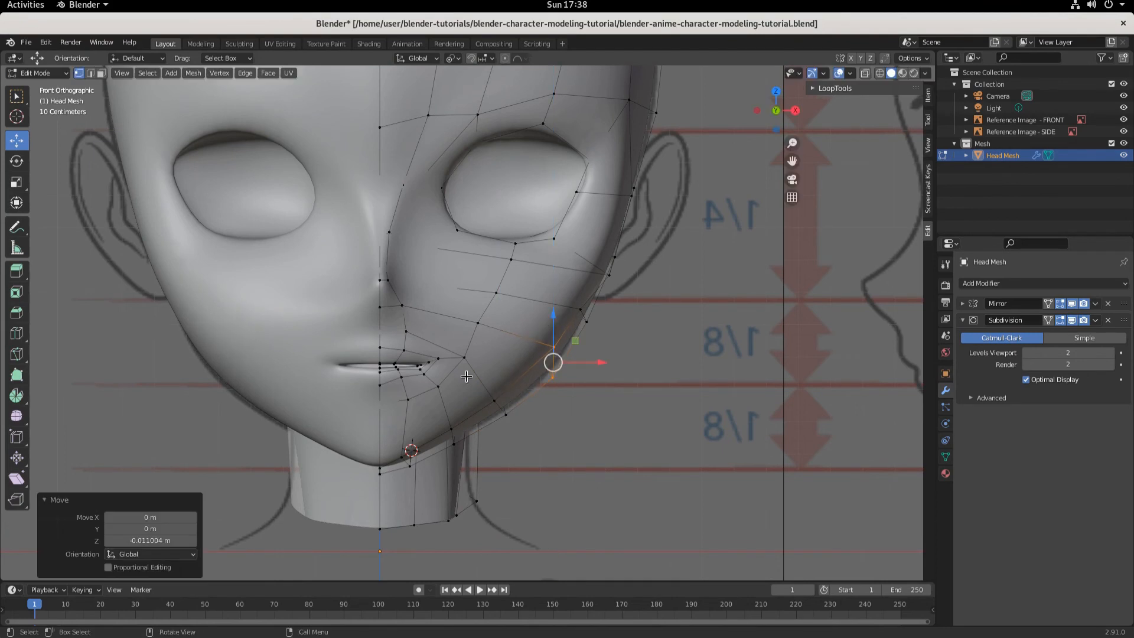
- Nudge the lower jaw-edge vertex pair slightly down and outward, and the pair above it outward, toward the reference outline
click(501, 406)
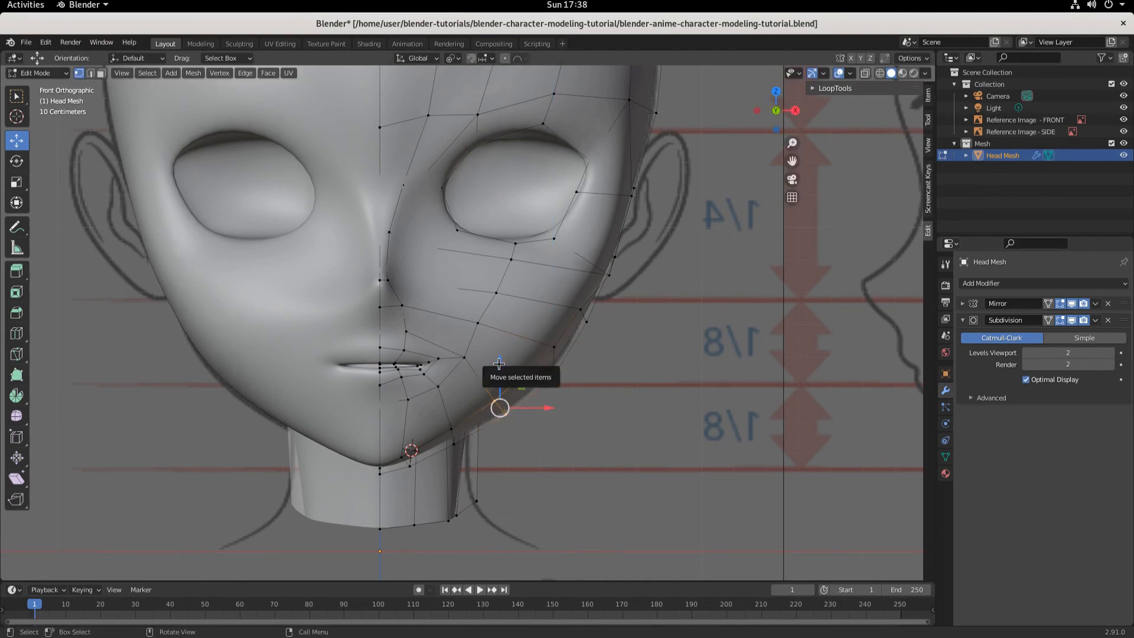
drag(500, 359, 503, 364)
drag(548, 411, 550, 410)
drag(528, 335, 605, 365)
- Move the outer cheek vertices beside the base of the ear inward along X to follow the reference outline
drag(590, 240, 636, 291)
mouse_move(656, 266)
mouse_down()
mouse_move(639, 275)
mouse_move(645, 260)
mouse_up()
click(607, 274)
click(637, 259)
click(635, 193)
drag(677, 196, 677, 200)
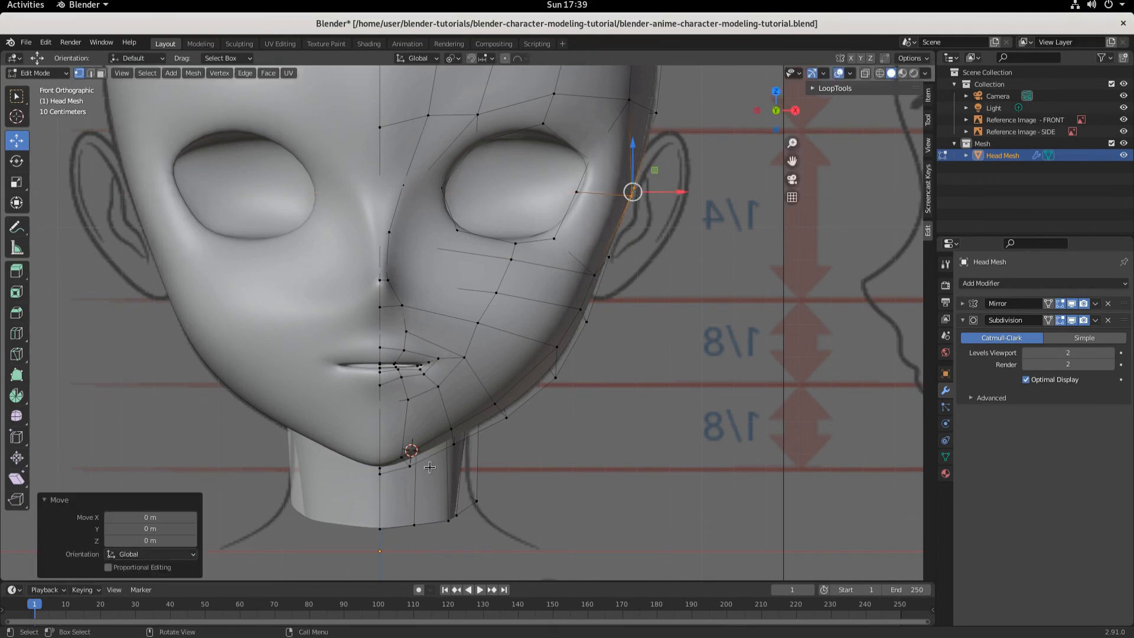
- Recheck the lower jaw-edge pair and move the vertex pair above it down about 0.006 m along Z
drag(492, 385, 514, 413)
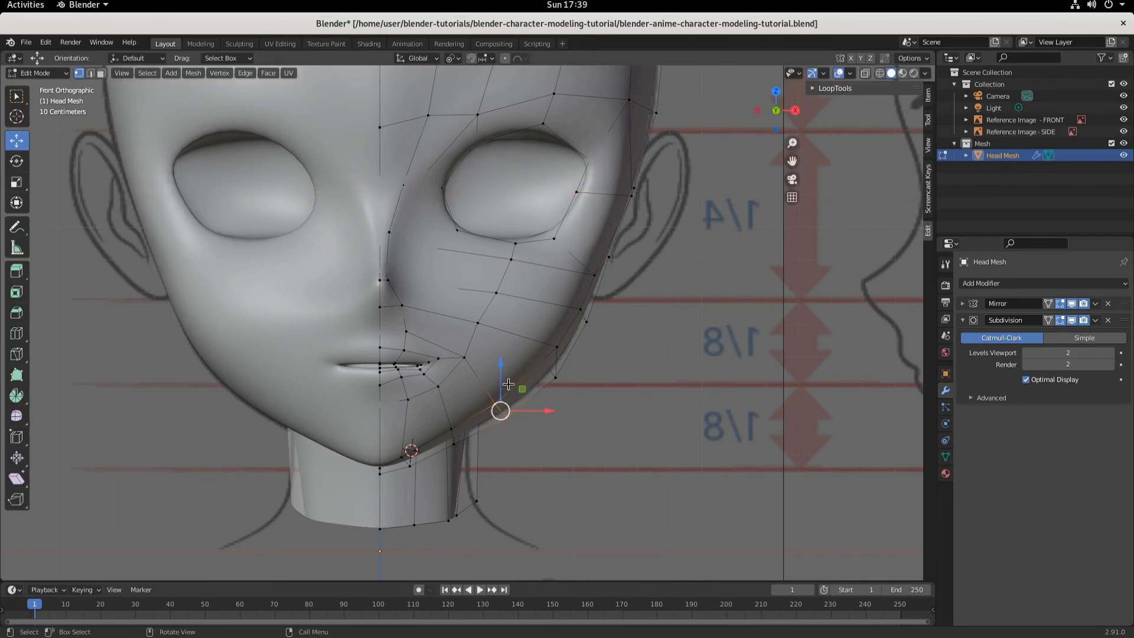
drag(501, 367, 571, 385)
drag(556, 315, 556, 317)
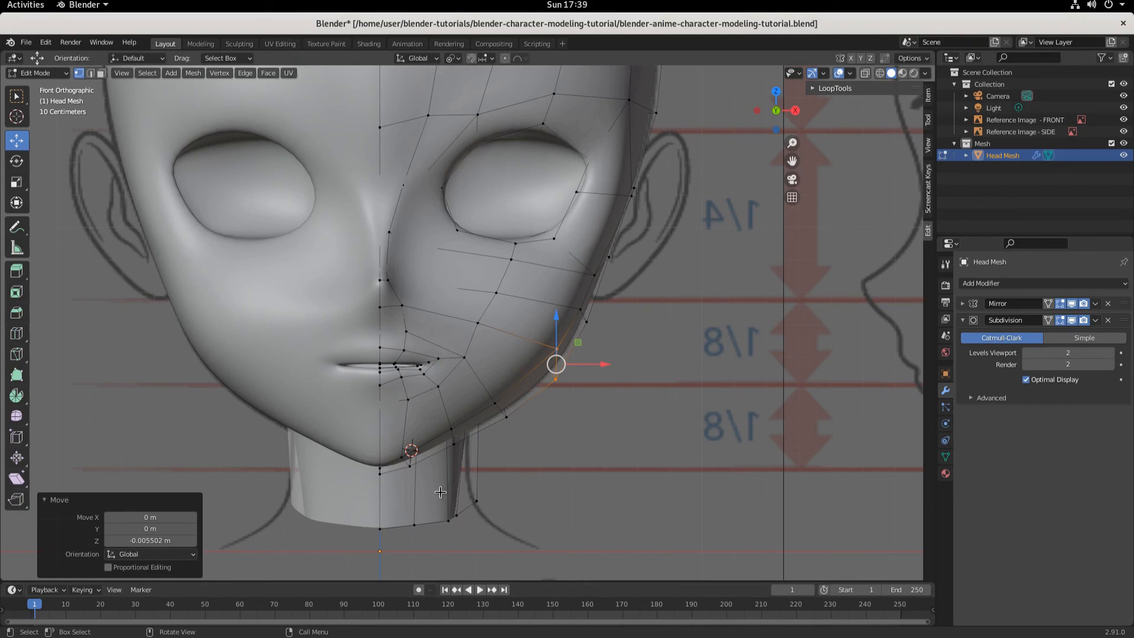
- Save the file with the adjusted jaw outline and clear the vertex selection
scroll(440, 492, down, 3)
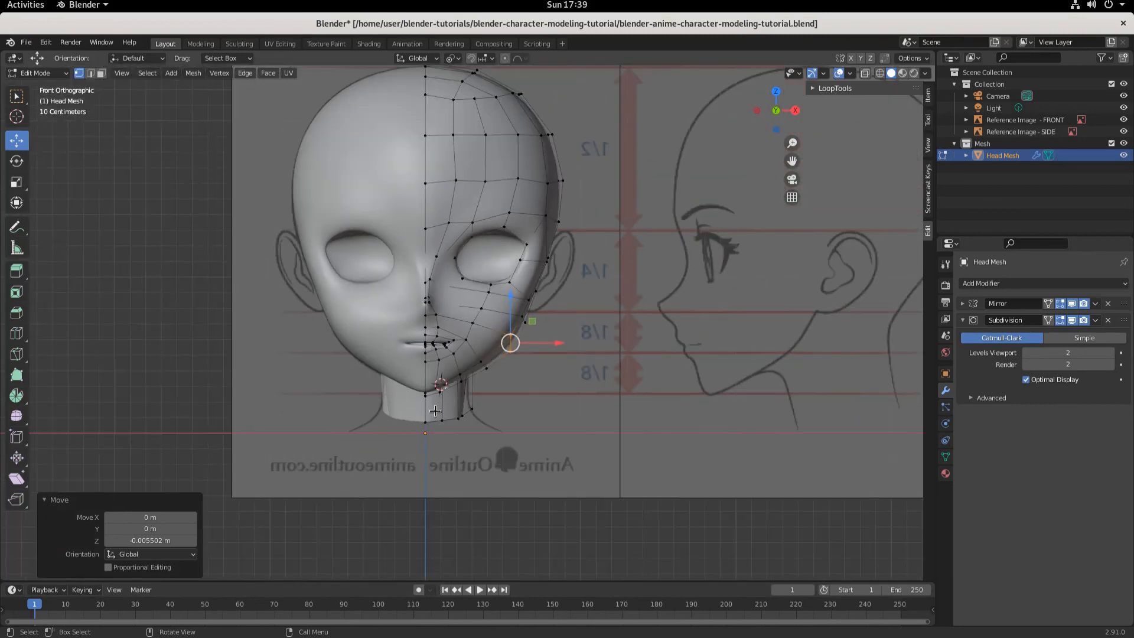
shift+middle_drag(461, 417, 533, 469)
scroll(678, 402, up, 2)
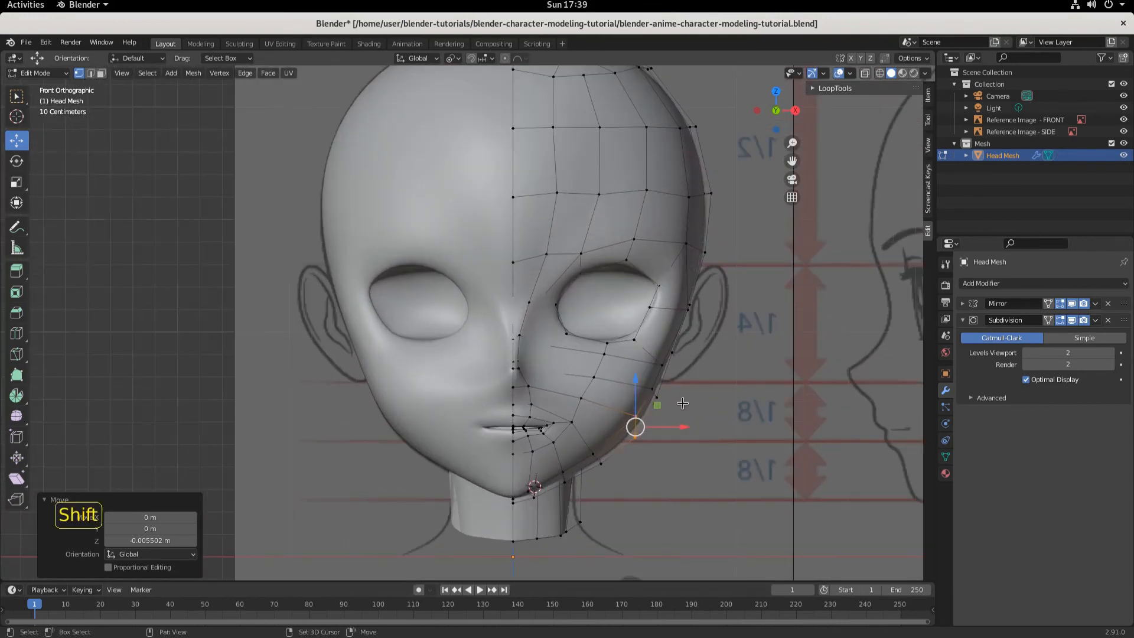
shift+middle_drag(678, 402, 635, 429)
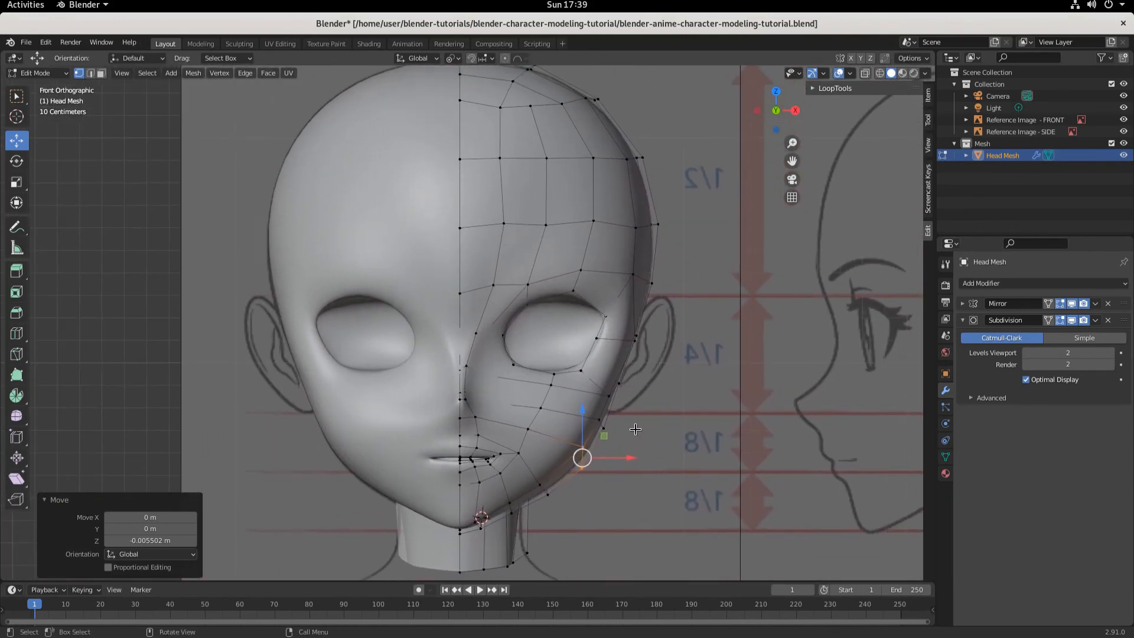
key(ctrl+s)
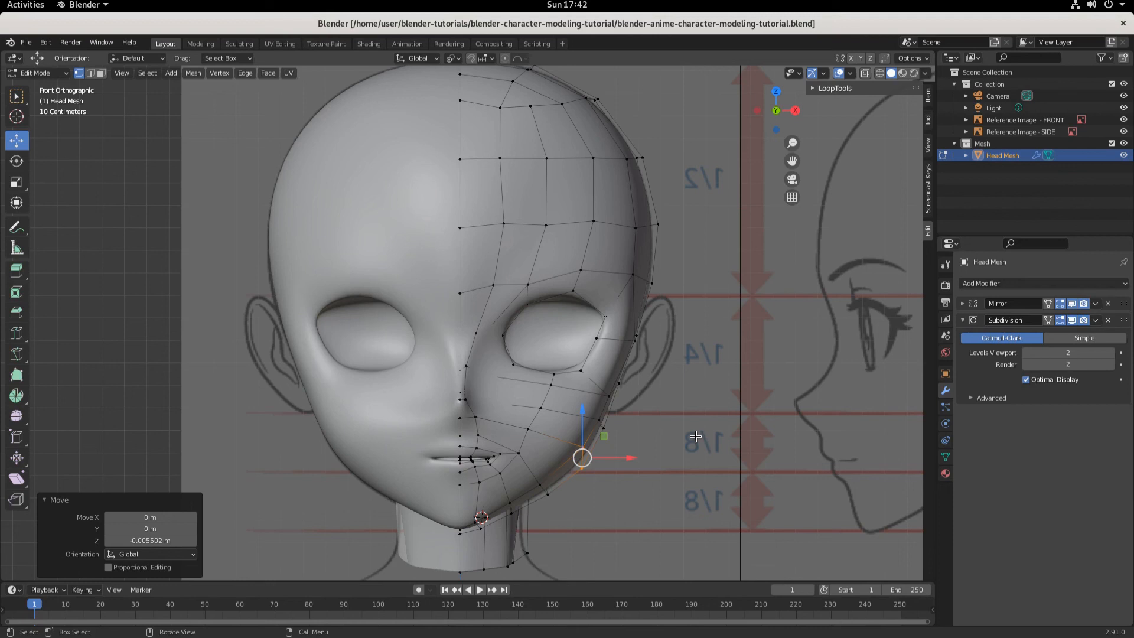
click(696, 436)
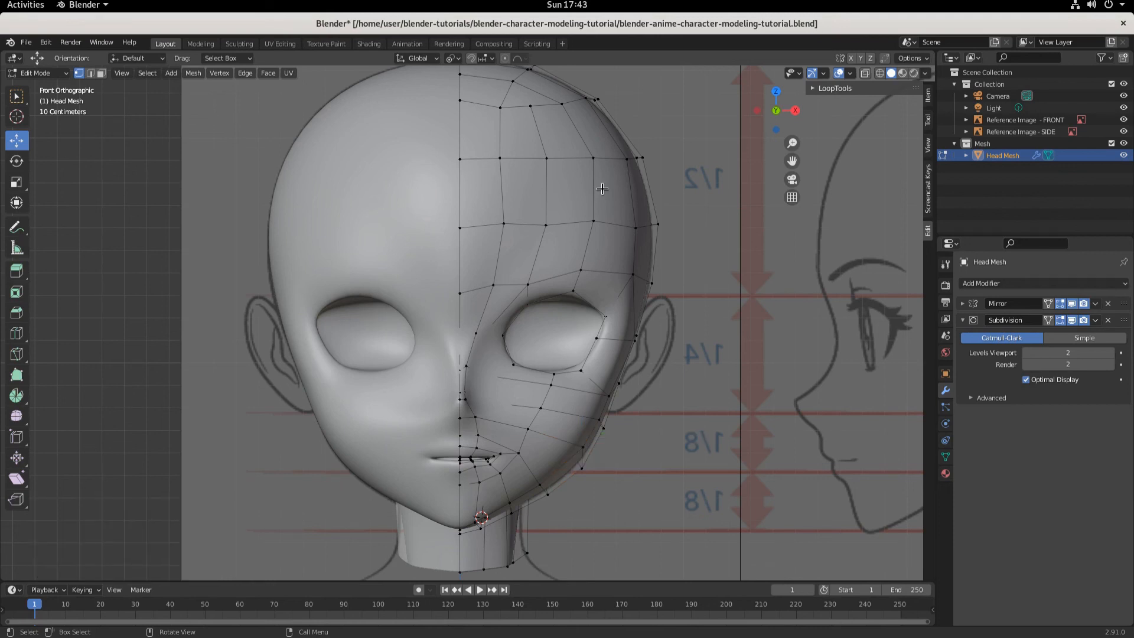